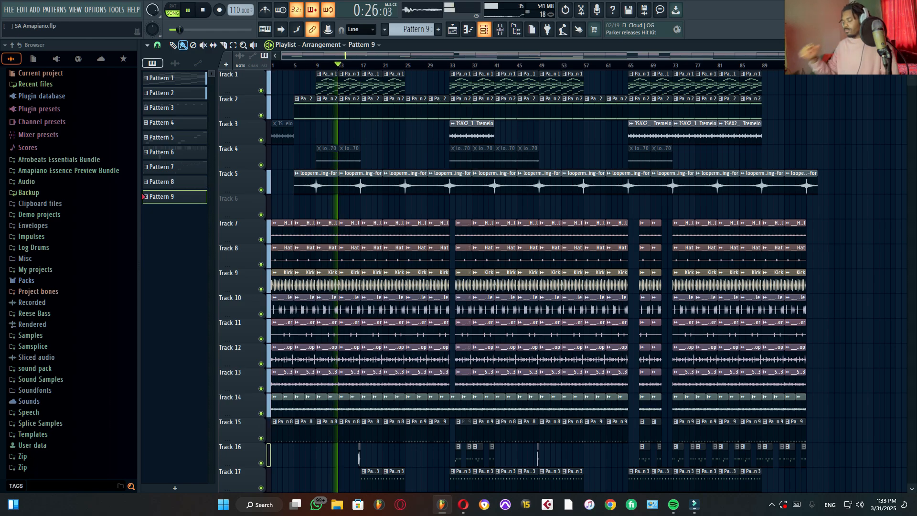
Step: Check the Master track in the mixer while the song plays, and close the mixer
left_click(499, 29)
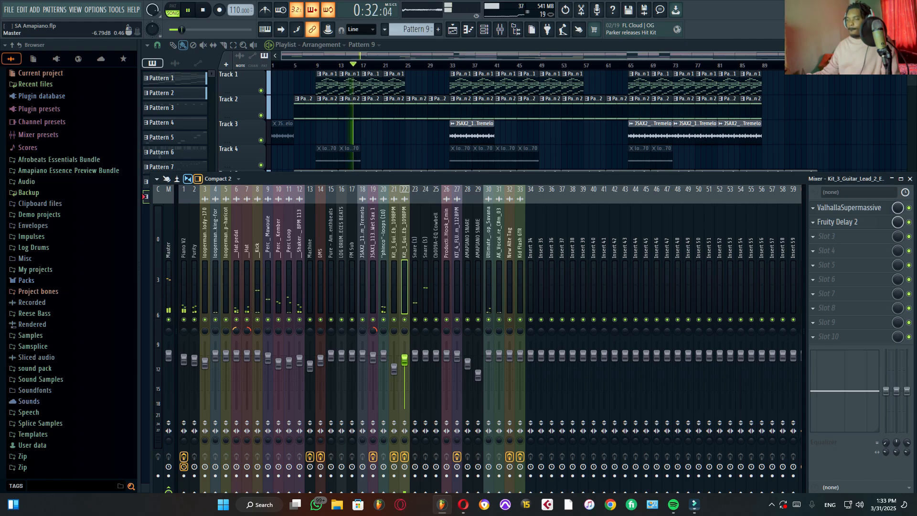
left_click(168, 281)
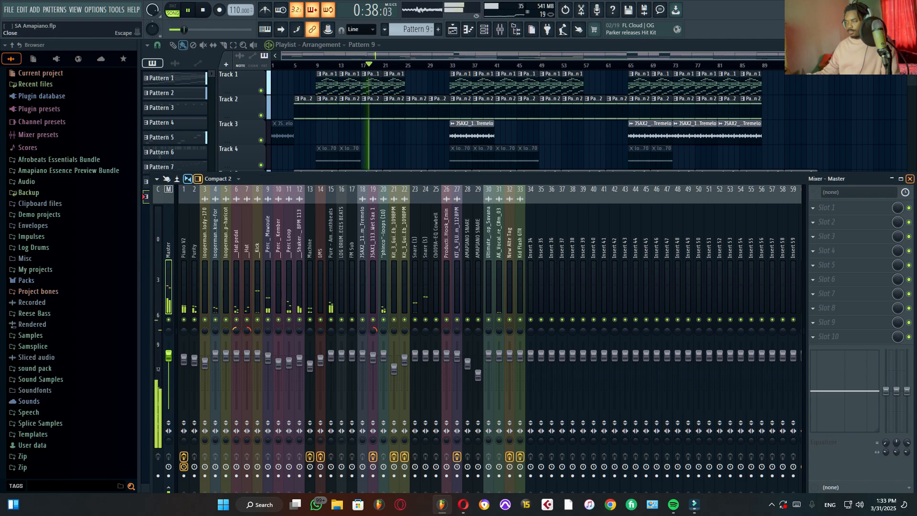
left_click(909, 178)
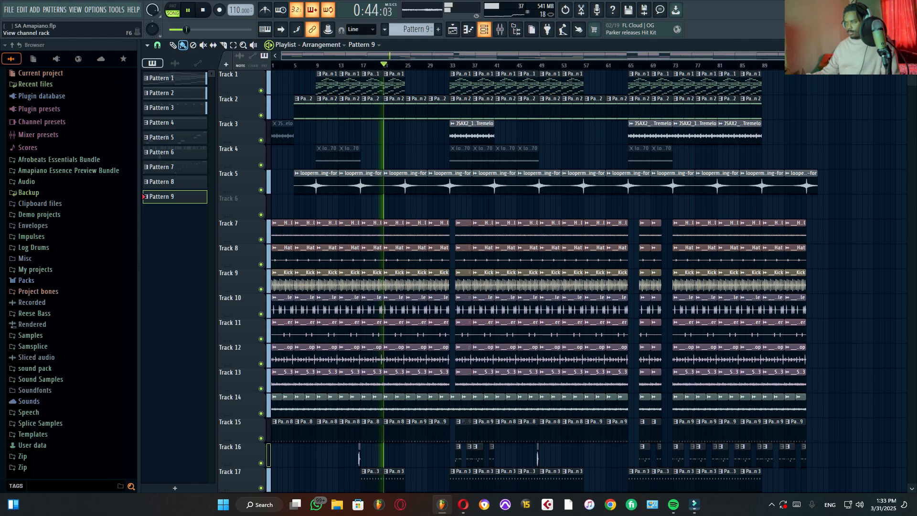
Step: Show Pattern 1 in the channel rack, move the rack nearer the pattern list, and stop the song playback
left_click(483, 30)
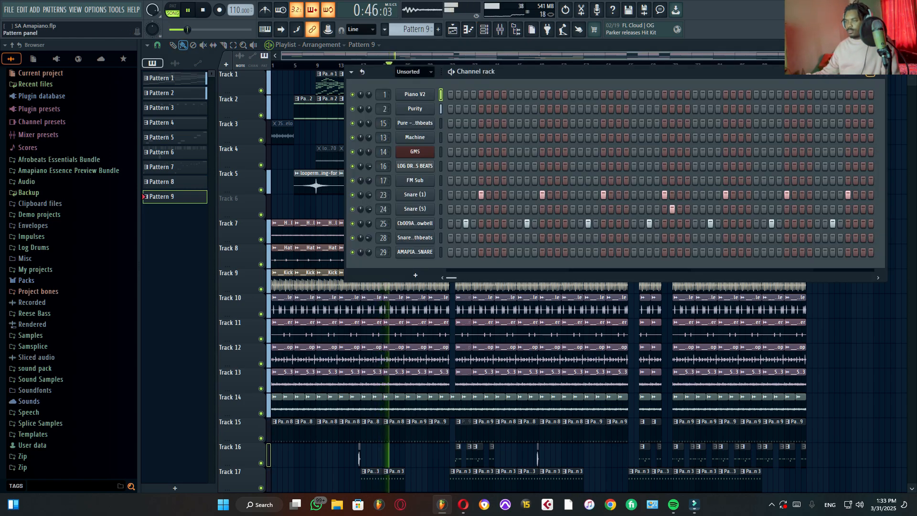
left_click(413, 71)
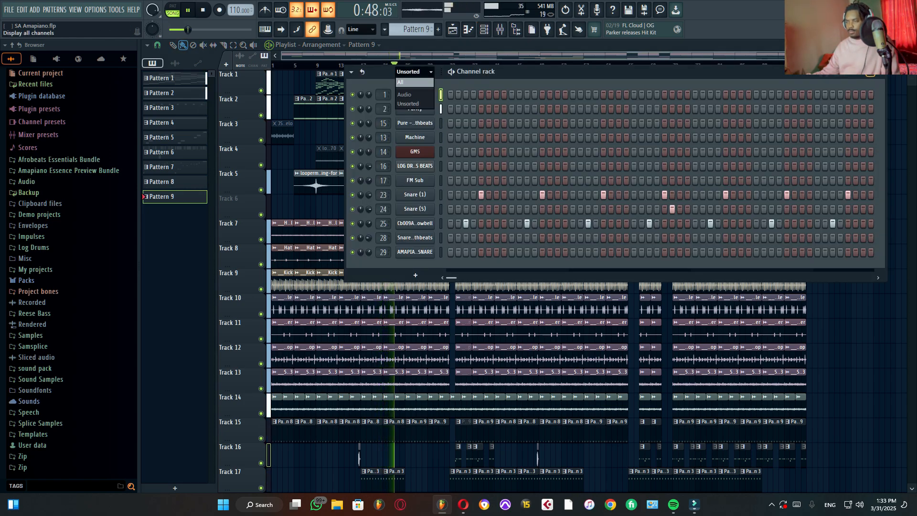
left_click(385, 30)
left_click(400, 40)
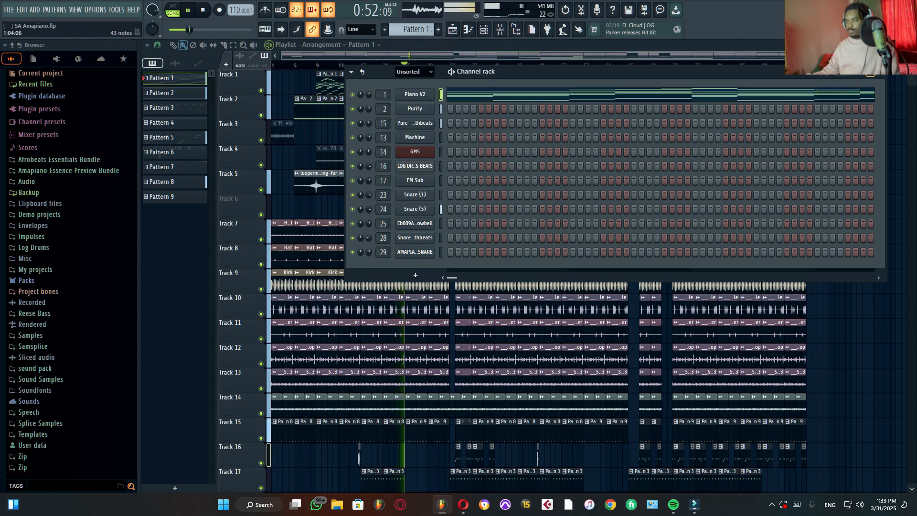
left_click_drag(526, 71, 454, 63)
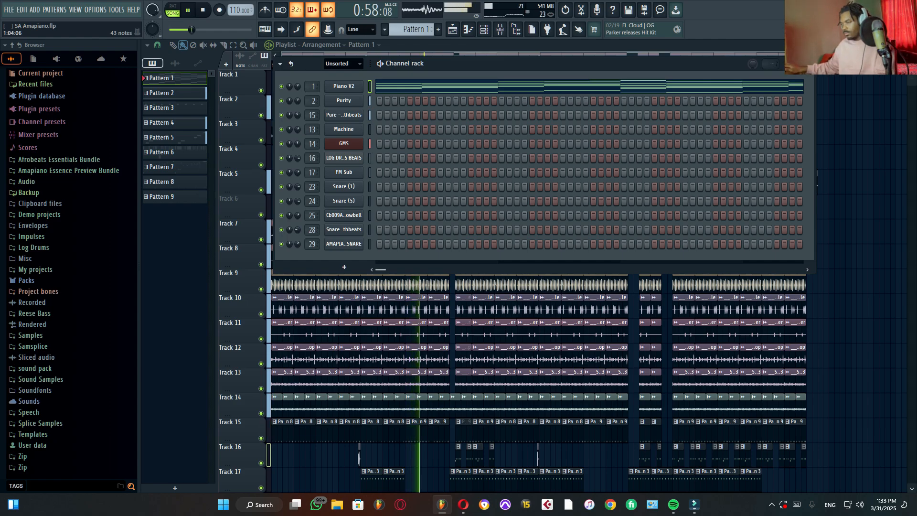
key("space")
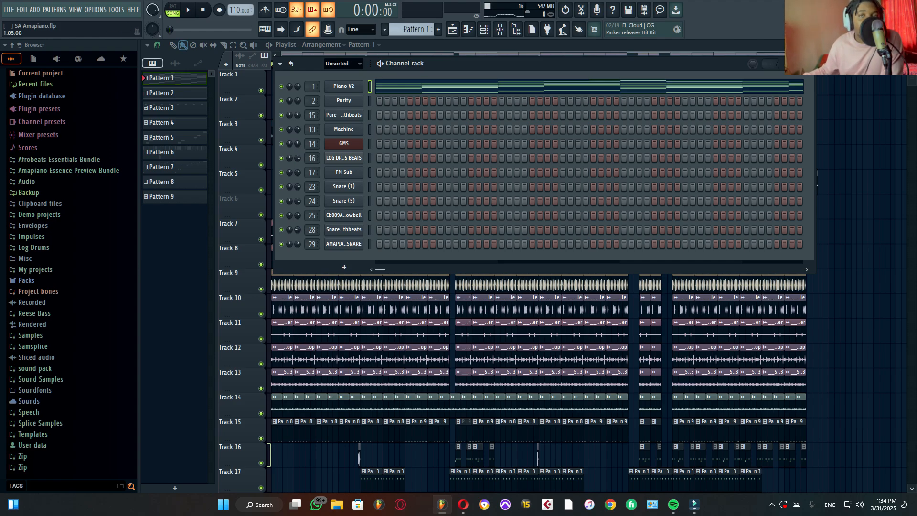
Step: Open the Piano V2 instrument and look through its preset list, keeping the American Grey Road preset
left_click(344, 86)
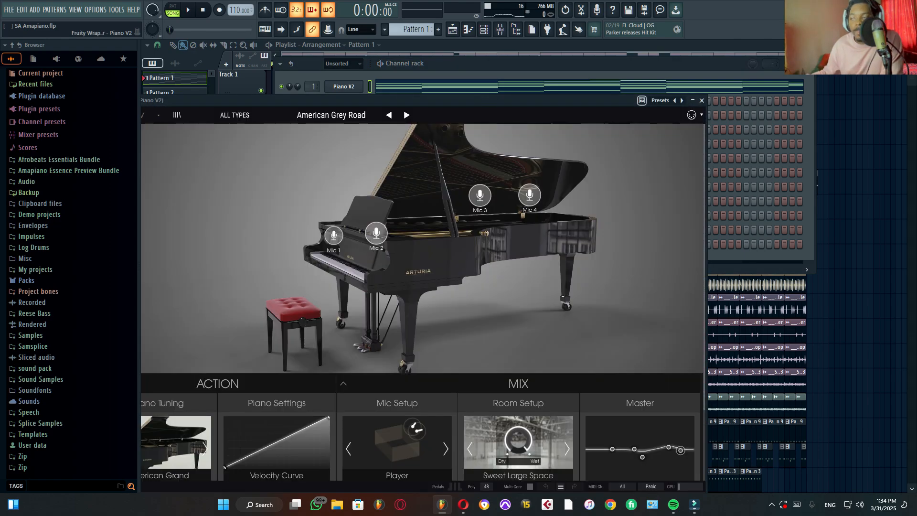
left_click_drag(362, 100, 438, 94)
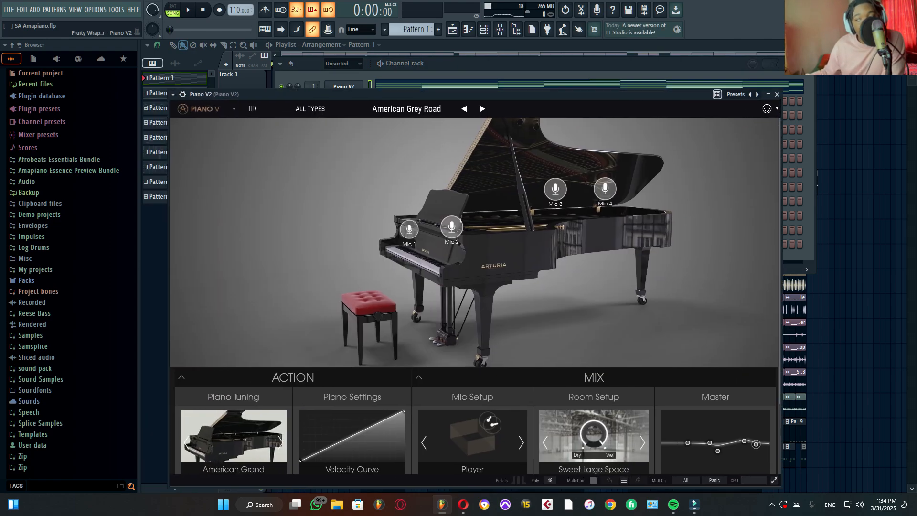
left_click(406, 109)
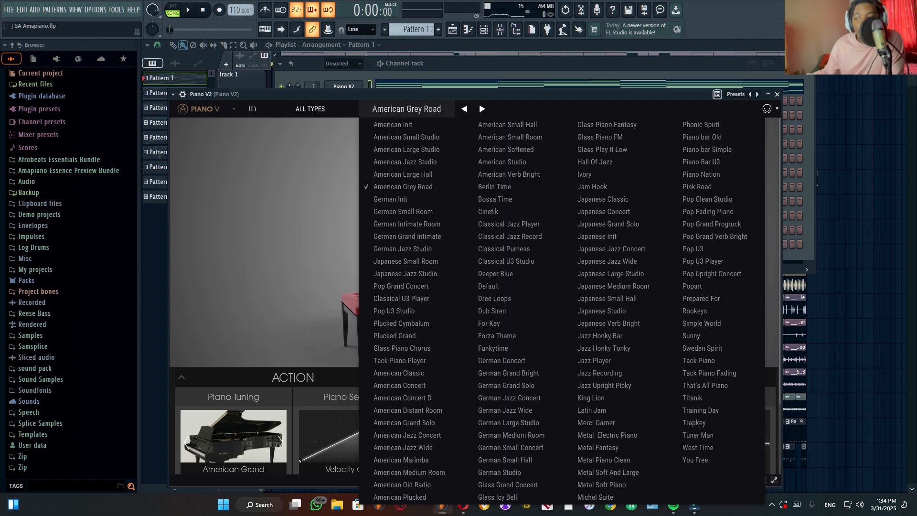
left_click(406, 109)
left_click(406, 109)
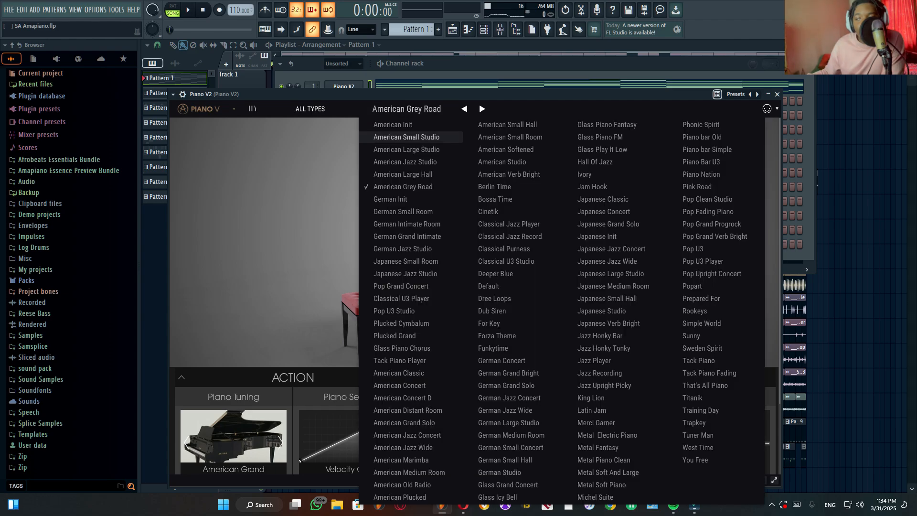
left_click(406, 109)
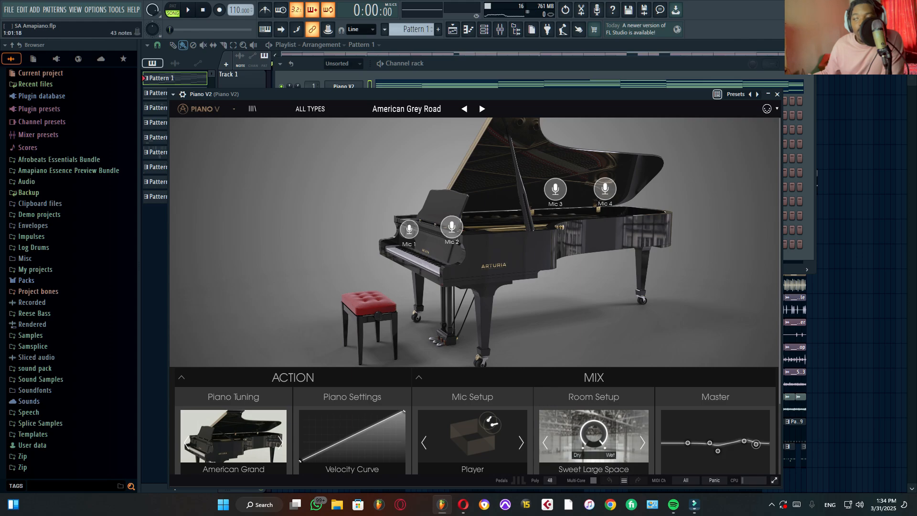
Step: Open Pattern 1's Piano V2 notes in the piano roll and audition the chords in pattern mode
left_click(388, 86)
scroll(389, 89, "up", 6)
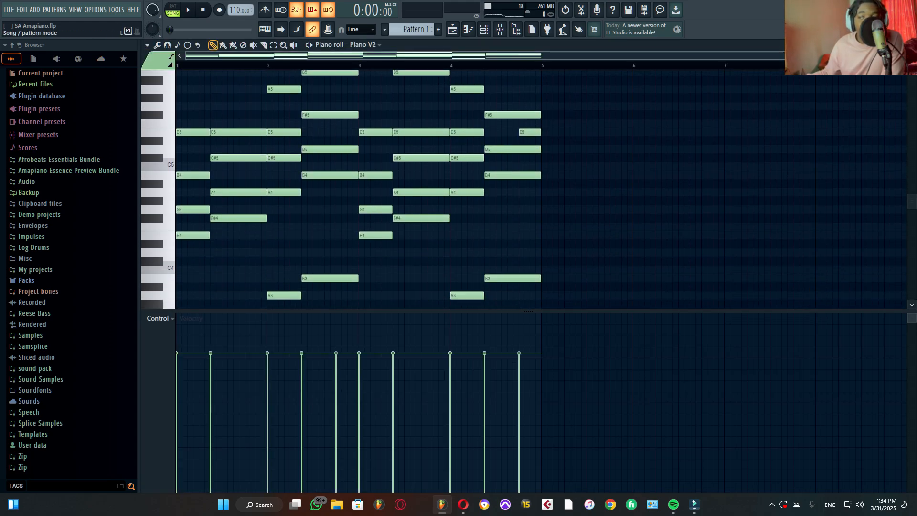
left_click(173, 10)
key("space")
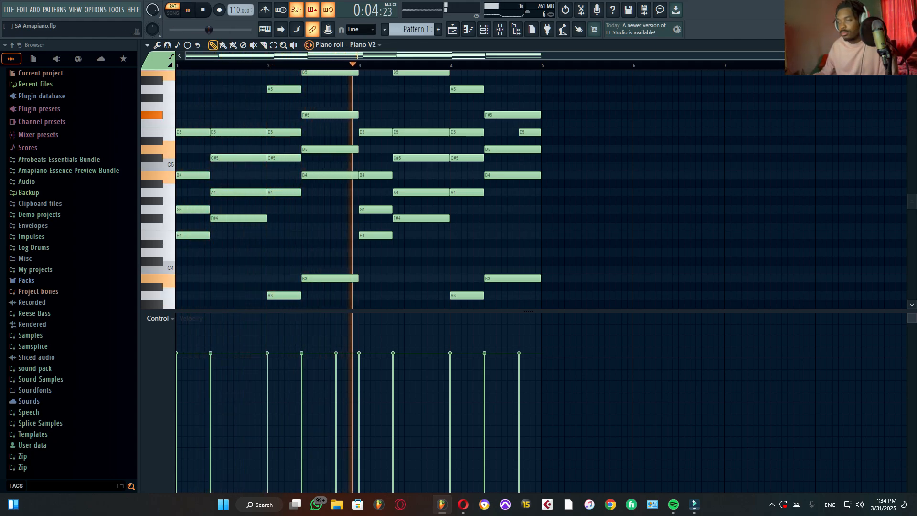
scroll(387, 115, "up", 3)
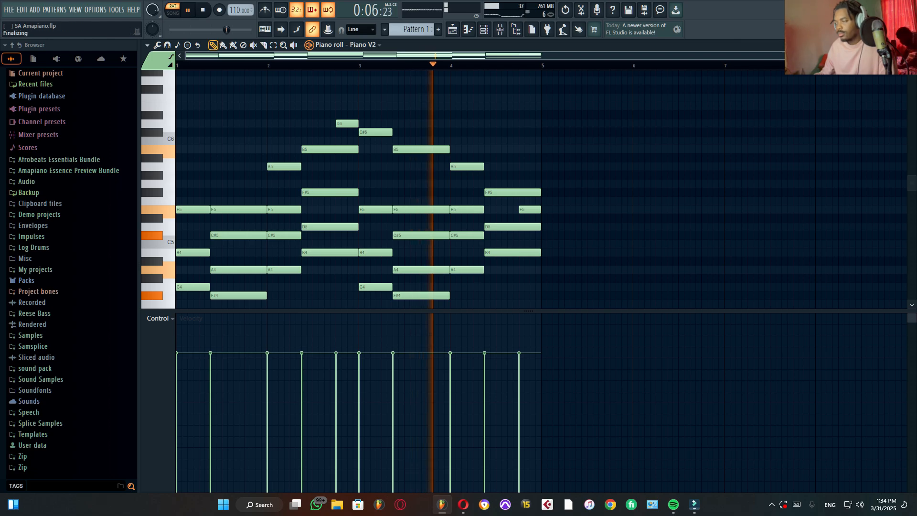
scroll(446, 209, "down", 3)
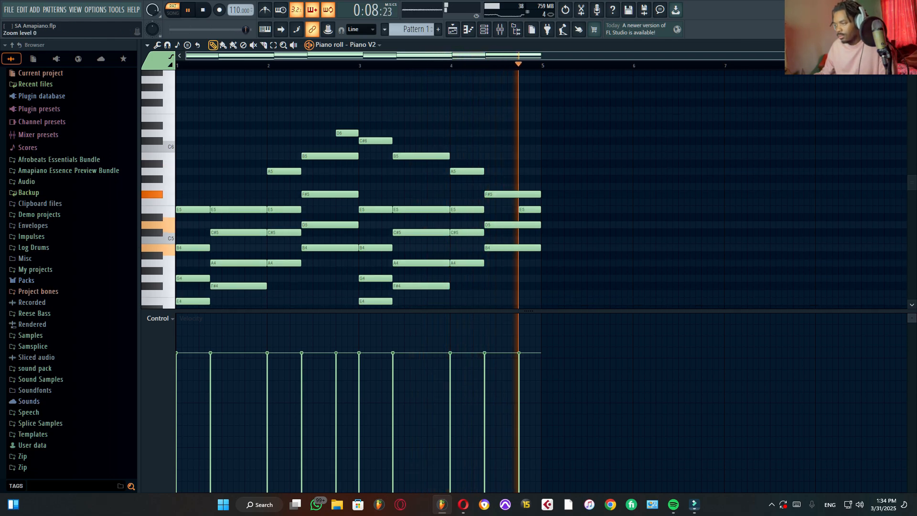
scroll(447, 209, "down", 2)
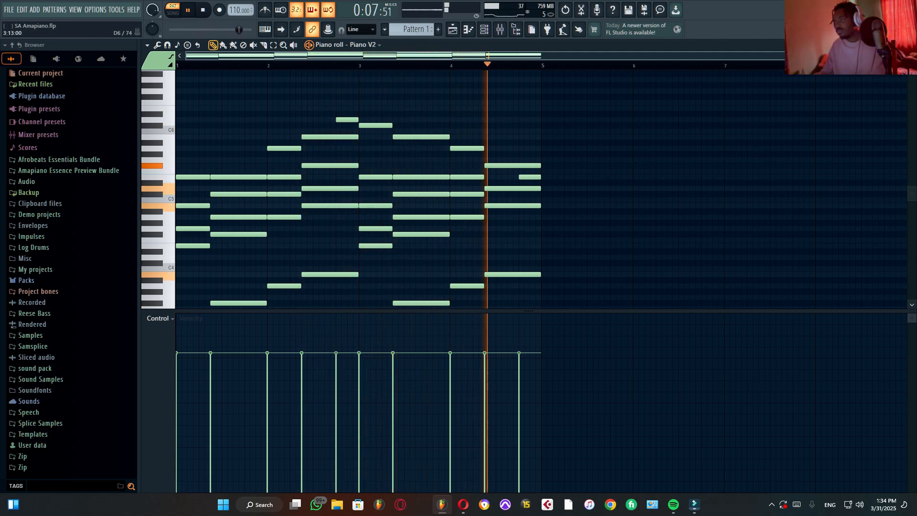
key("space")
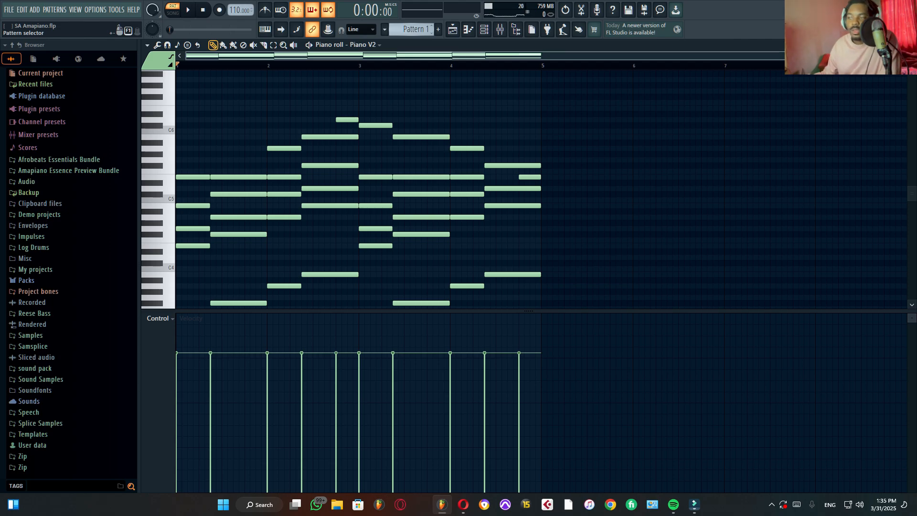
Step: Switch to Pattern 2 and view the Tremolo Signal preset in the Purity instrument, closing its window again
scroll(412, 29, "down", 1)
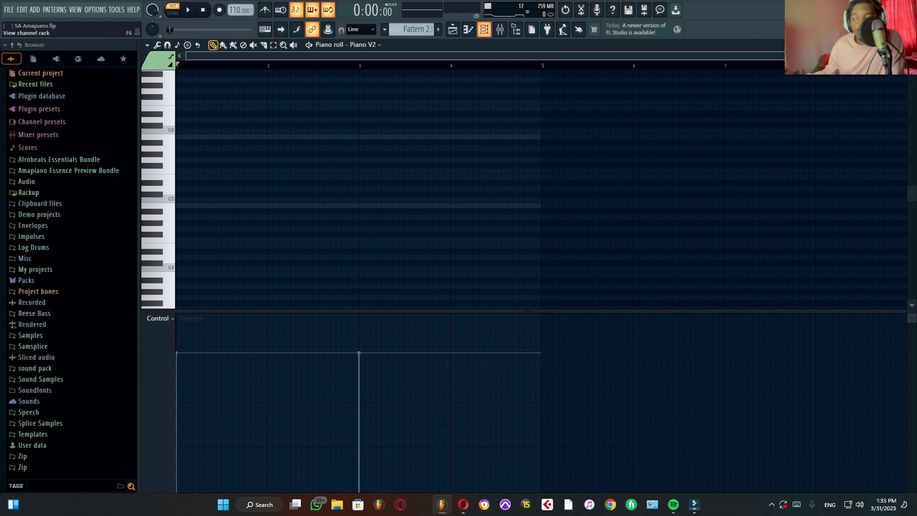
left_click(484, 29)
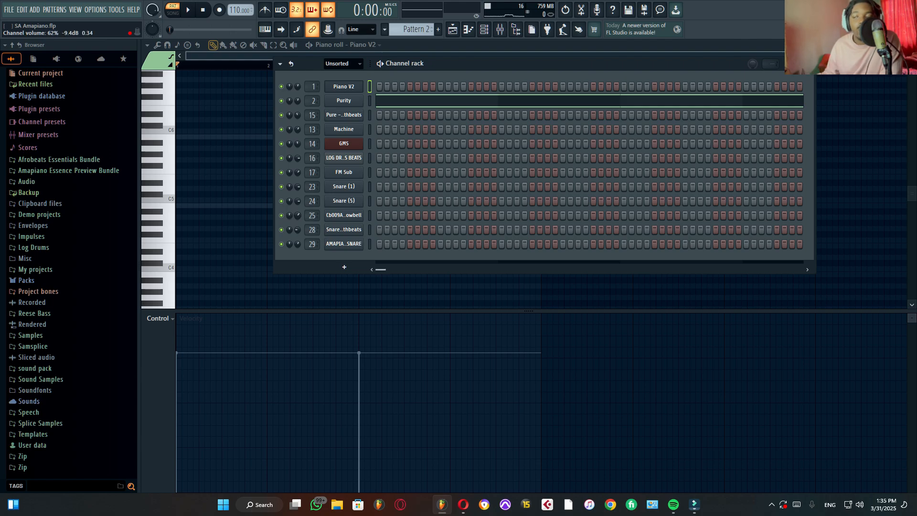
left_click(344, 100)
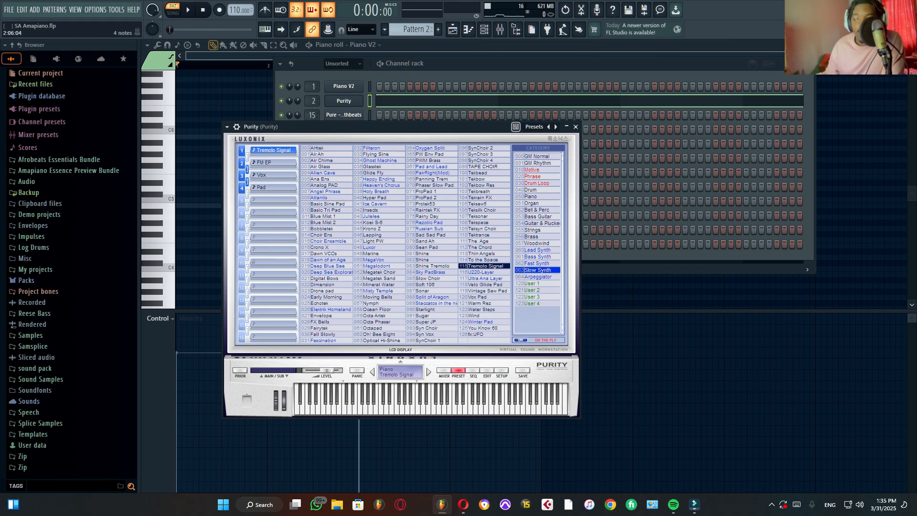
left_click(576, 127)
Step: Open Pattern 2's Purity notes in the piano roll and audition them
left_click(496, 101)
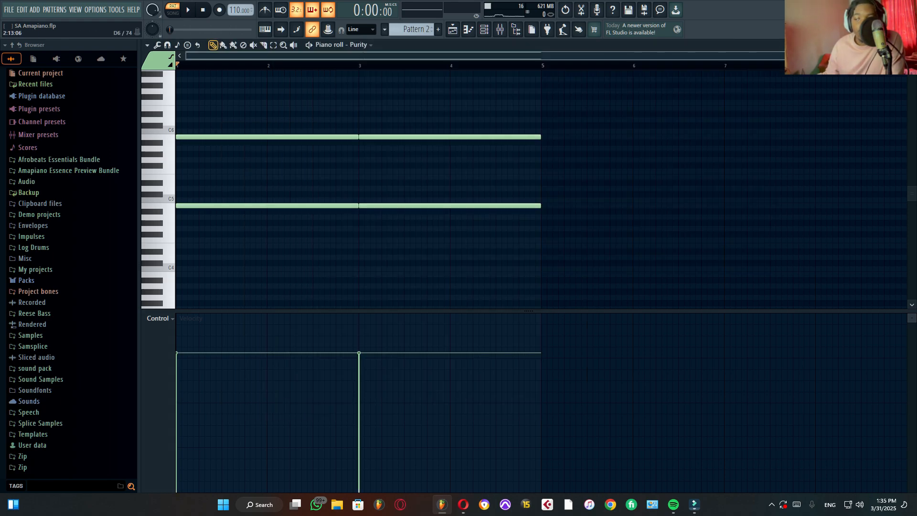
key("space")
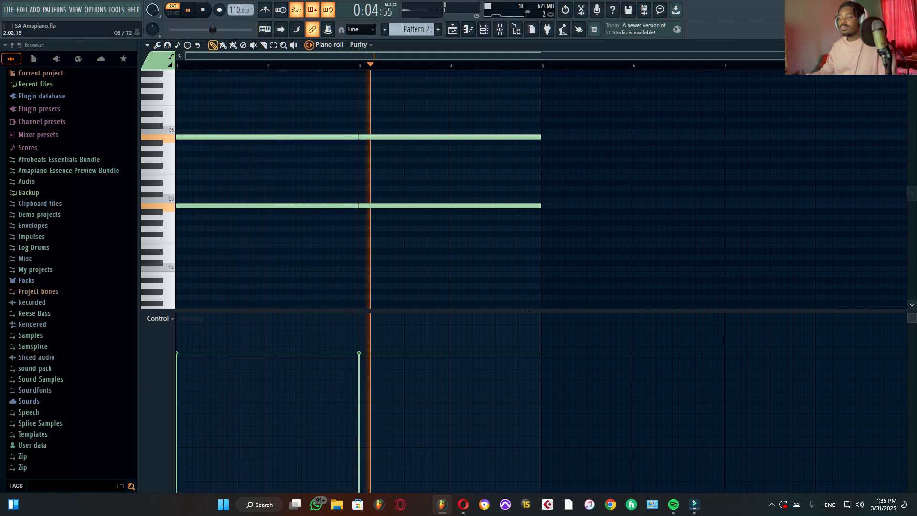
key("space")
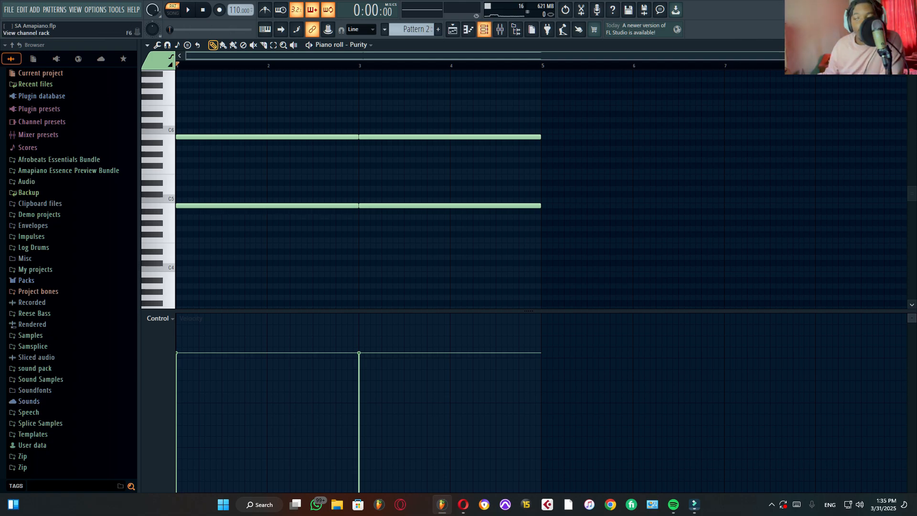
Step: Switch to Pattern 3 and view the Machine channel's sample settings, closing the sampler again
left_click(484, 29)
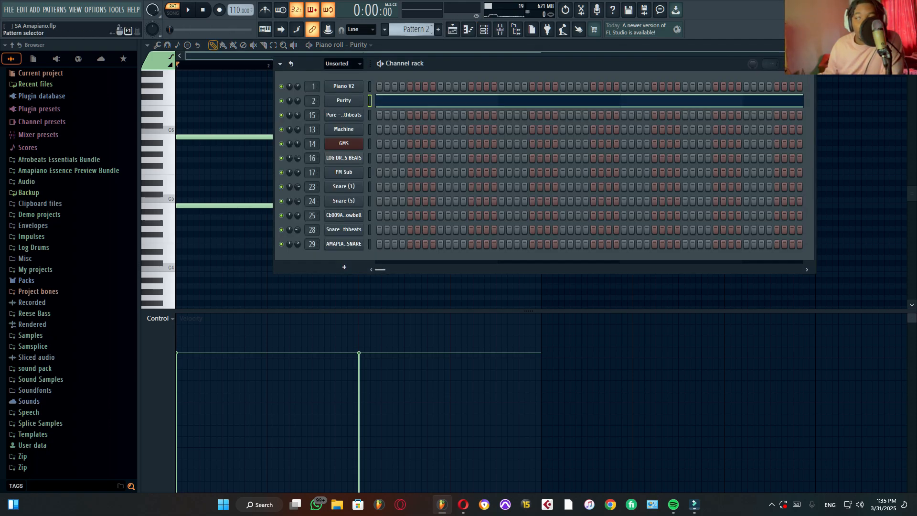
scroll(411, 29, "down", 1)
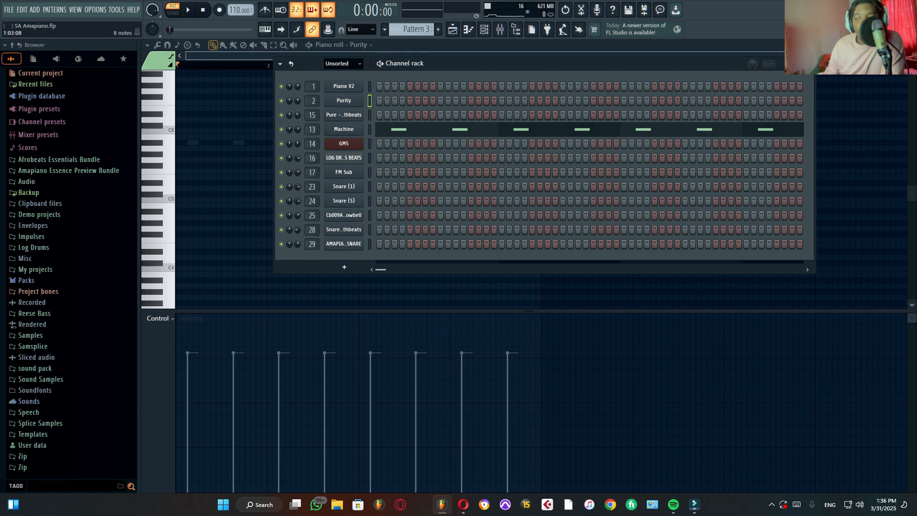
left_click(343, 129)
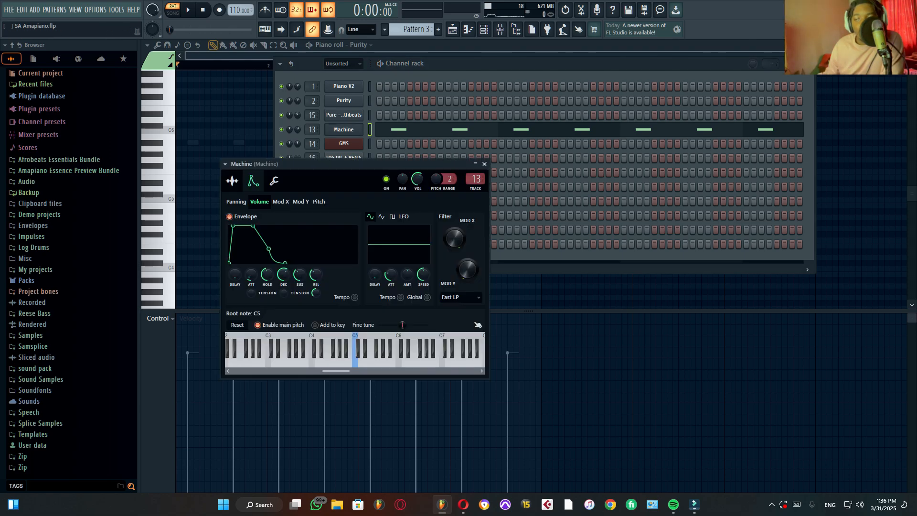
left_click(232, 180)
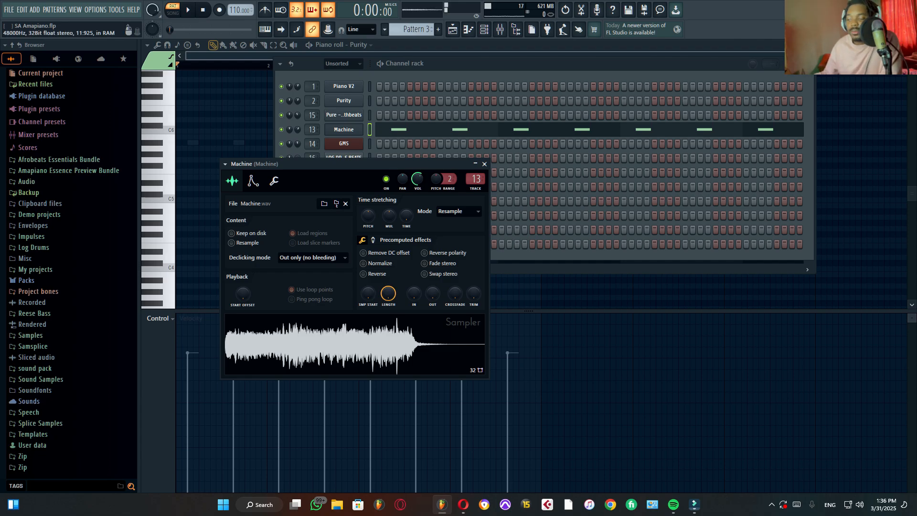
left_click(484, 164)
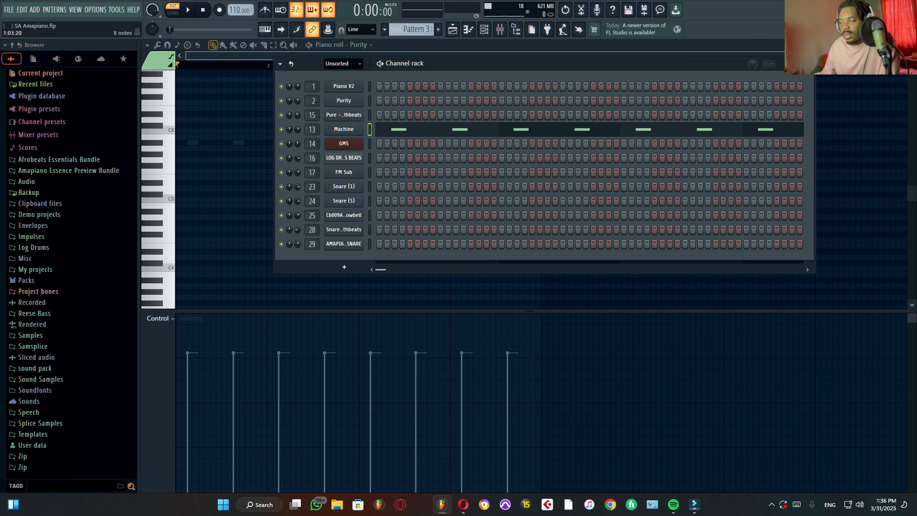
Step: Open Pattern 3's Machine notes in the piano roll and audition them
left_click(391, 129)
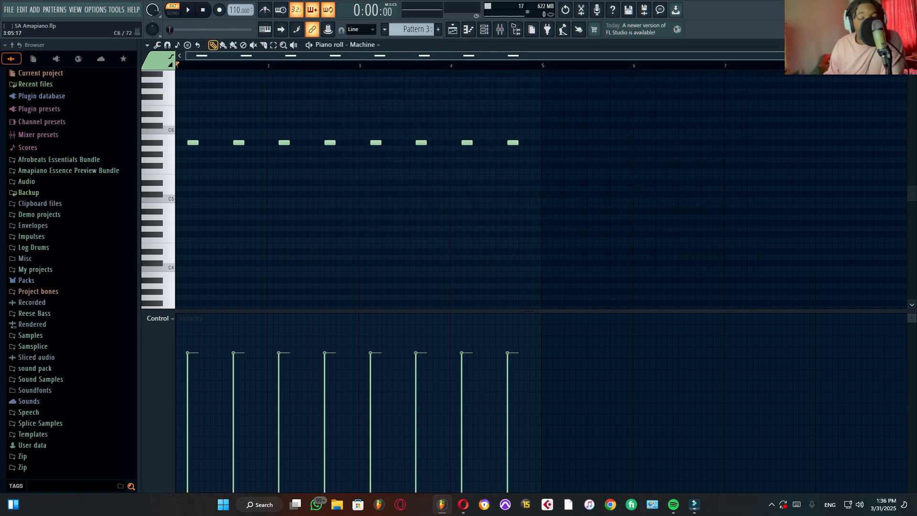
key("space")
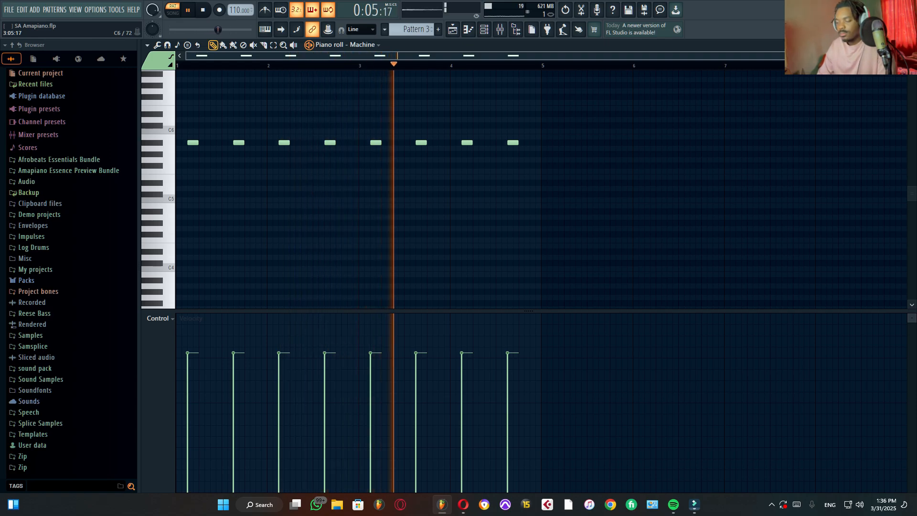
key("space")
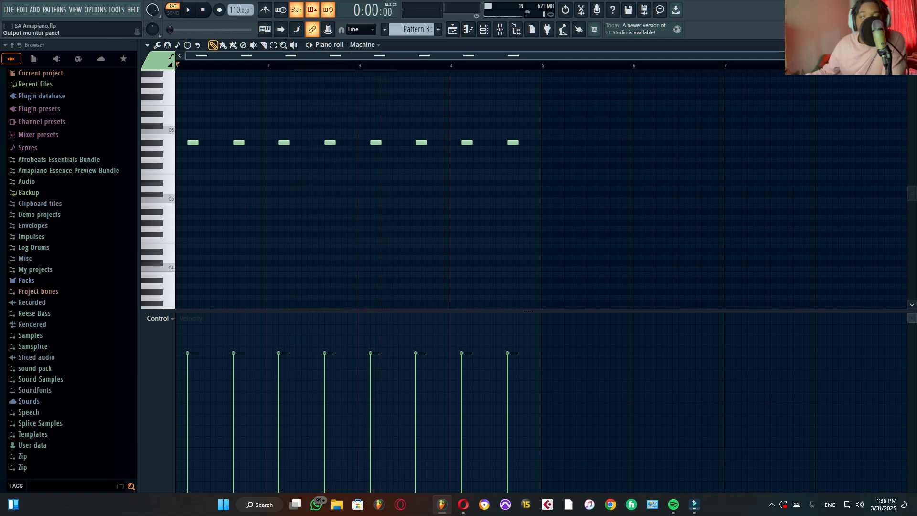
Step: Switch to Pattern 4 and view the Chiptune Arp LS preset in the GMS instrument
key("F6")
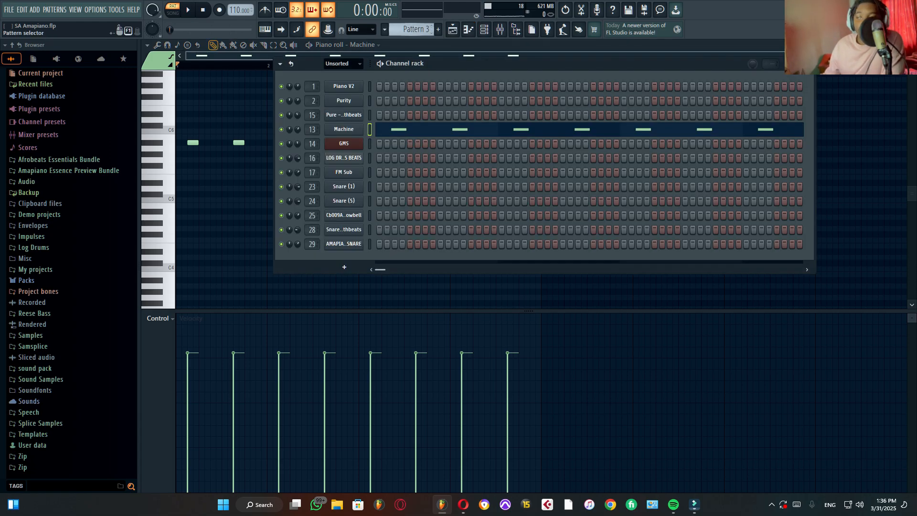
scroll(415, 30, "up", 1)
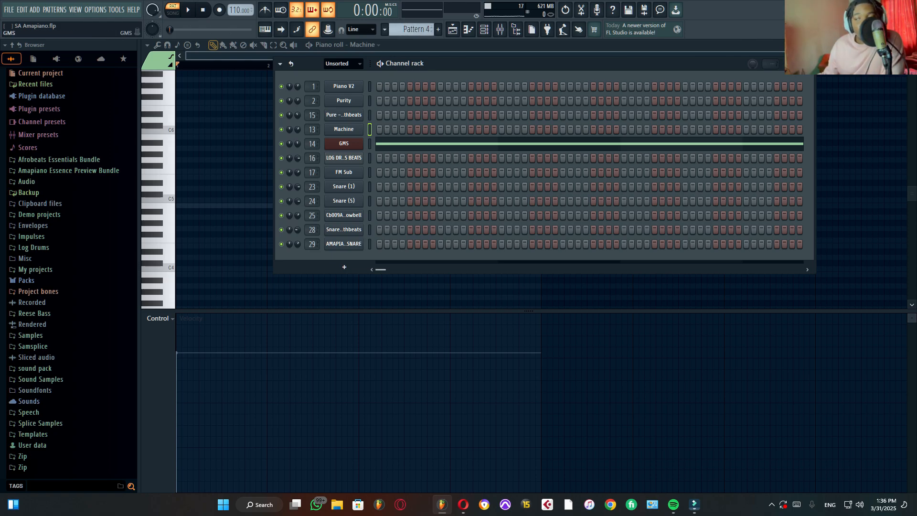
left_click(344, 143)
left_click(344, 143)
left_click(343, 143)
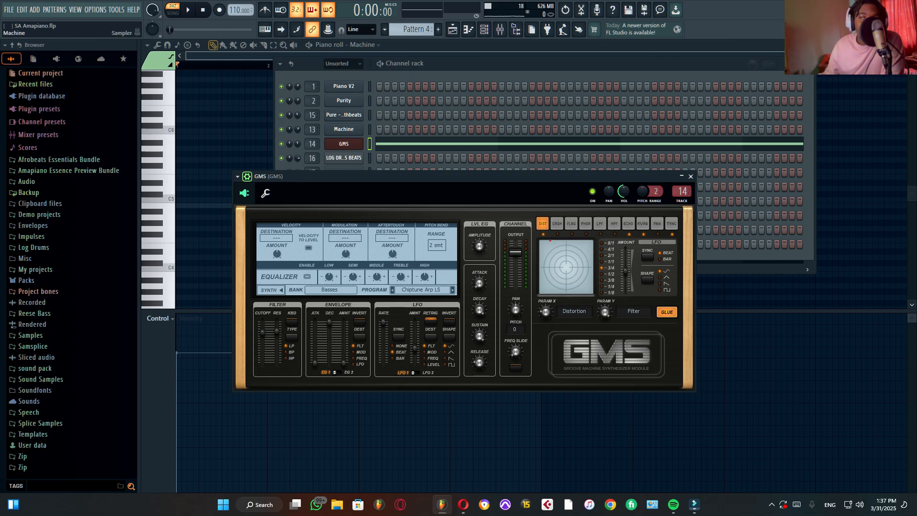
Step: Audition Pattern 4 and examine its GMS notes in the piano roll, stopping playback at the end
key("space")
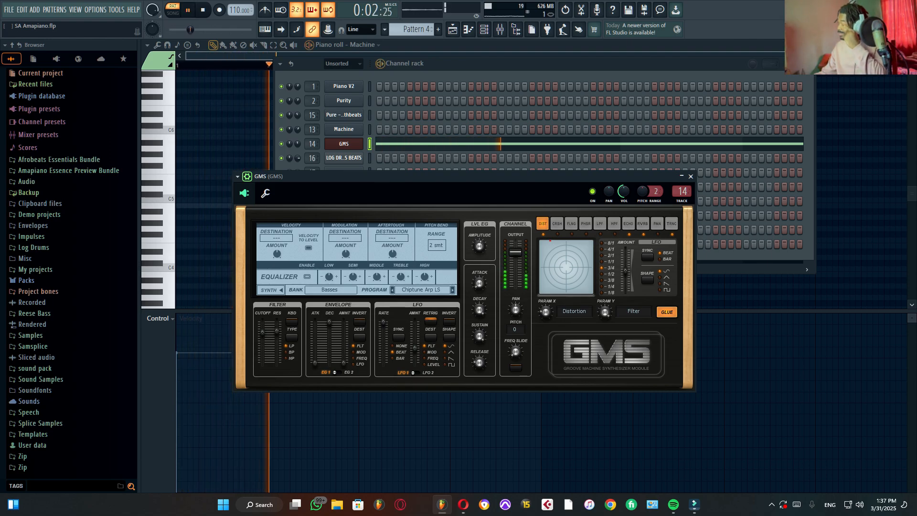
left_click(449, 144)
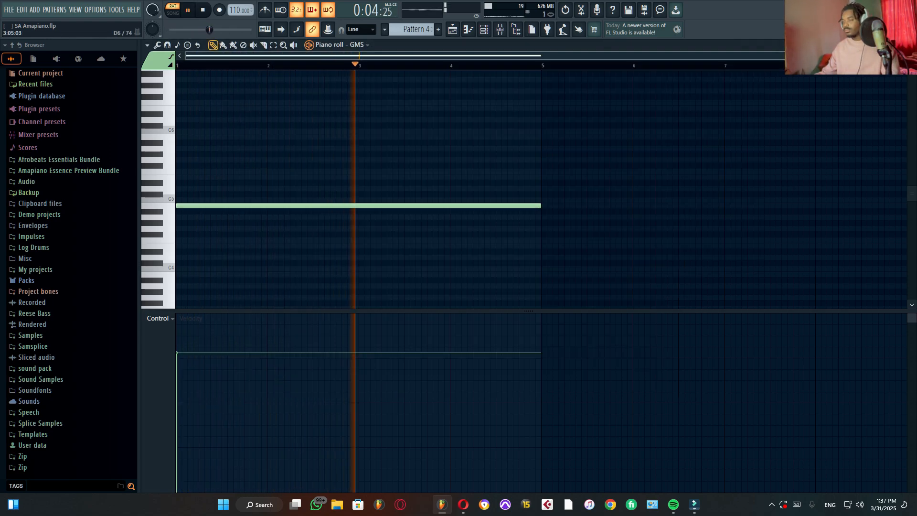
key("space")
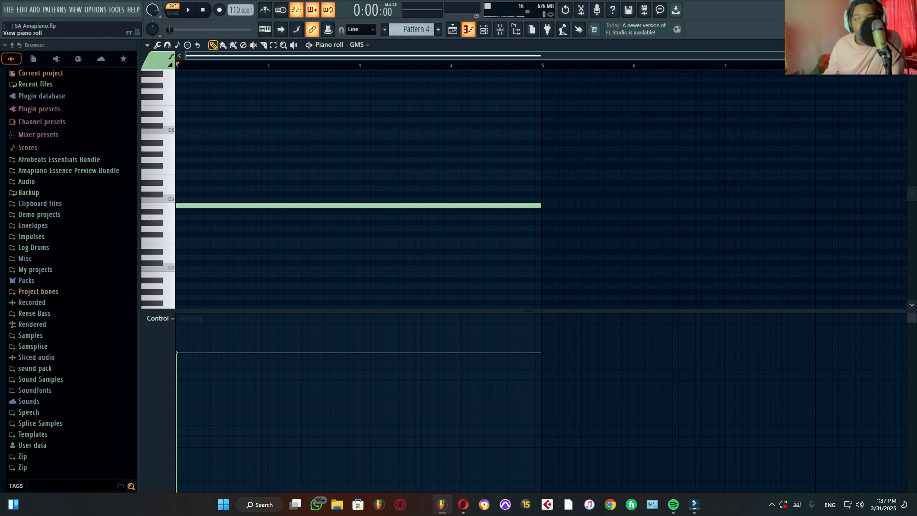
Step: Switch to Pattern 5 and view the Pure channel's sample settings, previewing the sample and closing the sampler again
left_click(484, 30)
scroll(410, 29, "down", 1)
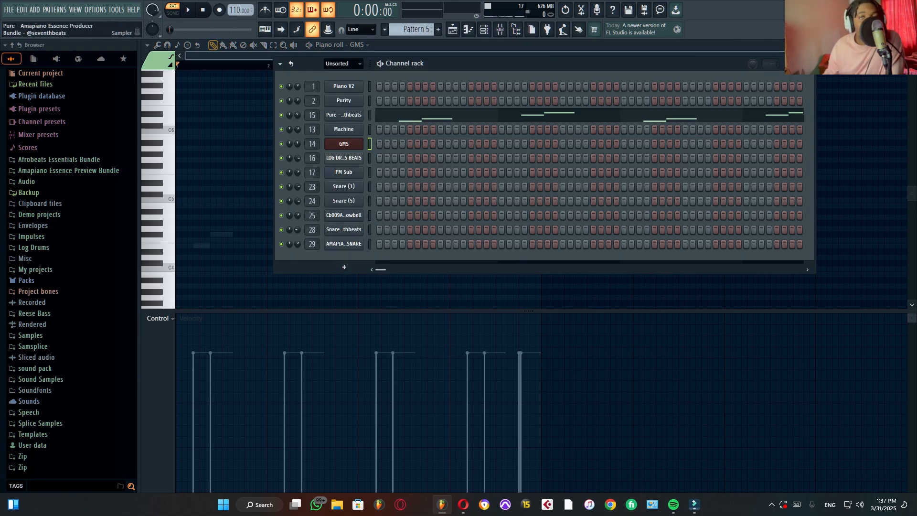
left_click(344, 115)
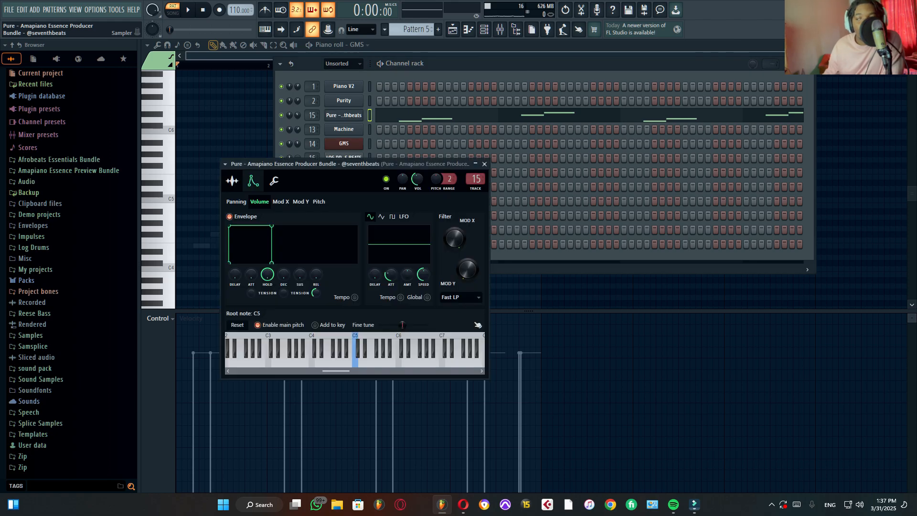
left_click(232, 181)
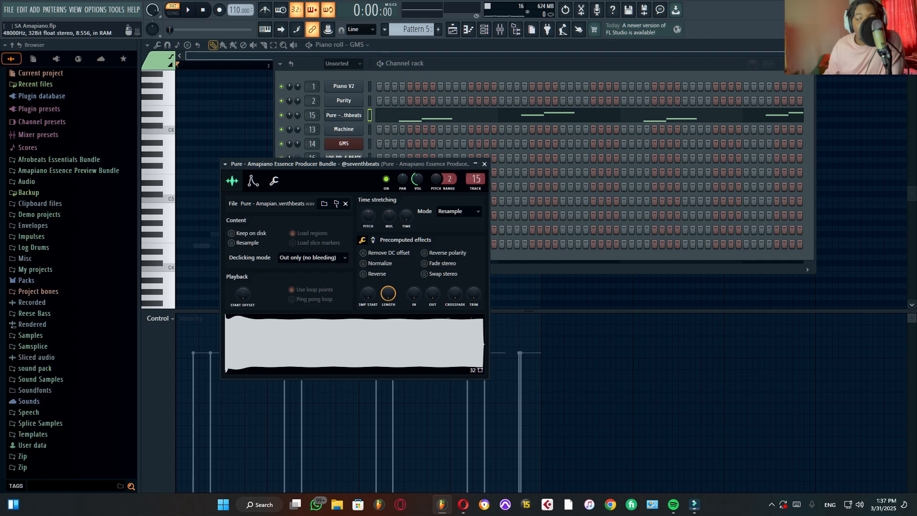
left_click(355, 344)
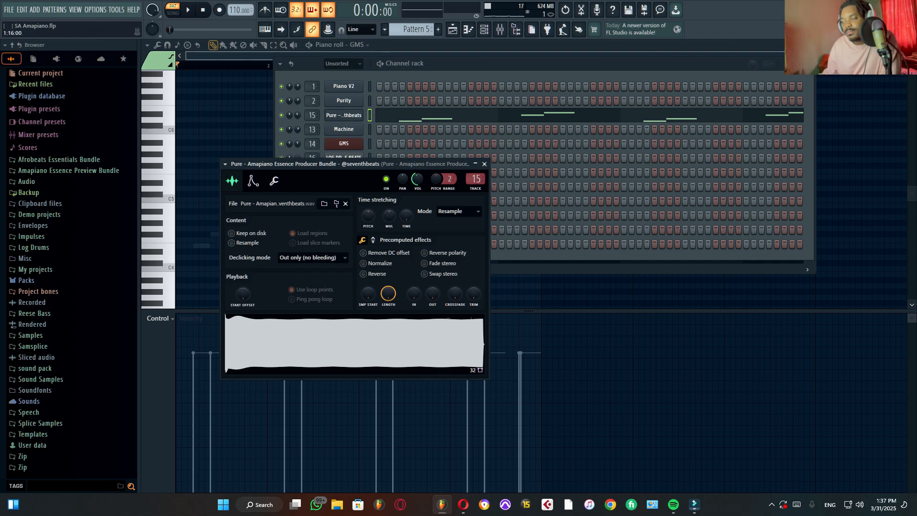
key("Escape")
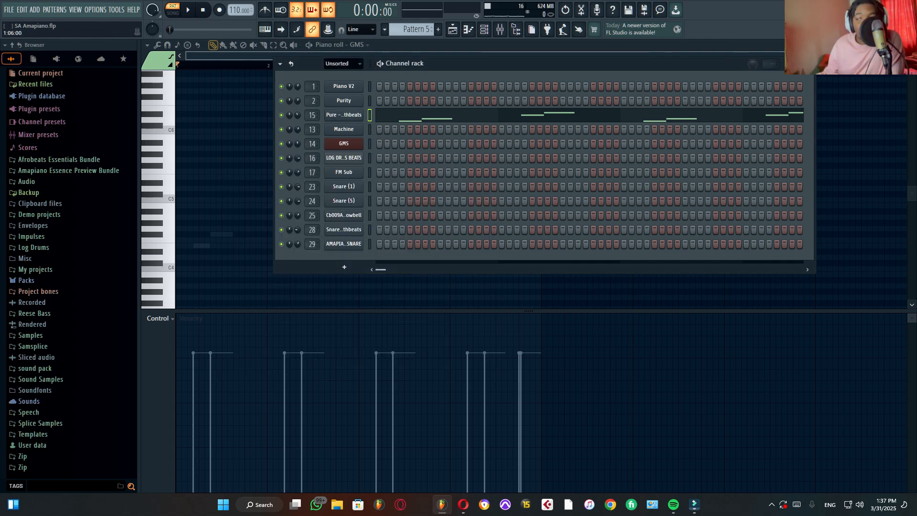
Step: Open Pattern 5's Pure notes in the piano roll and audition them
key("F7")
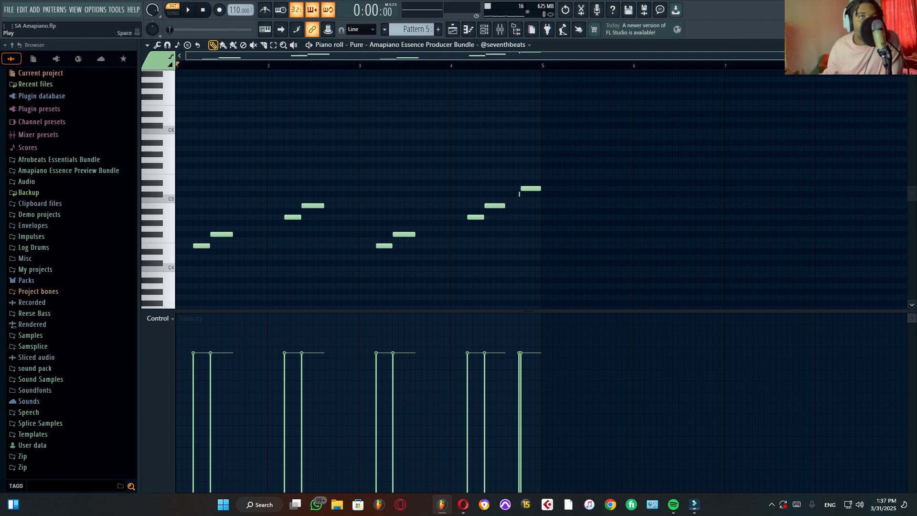
key("space")
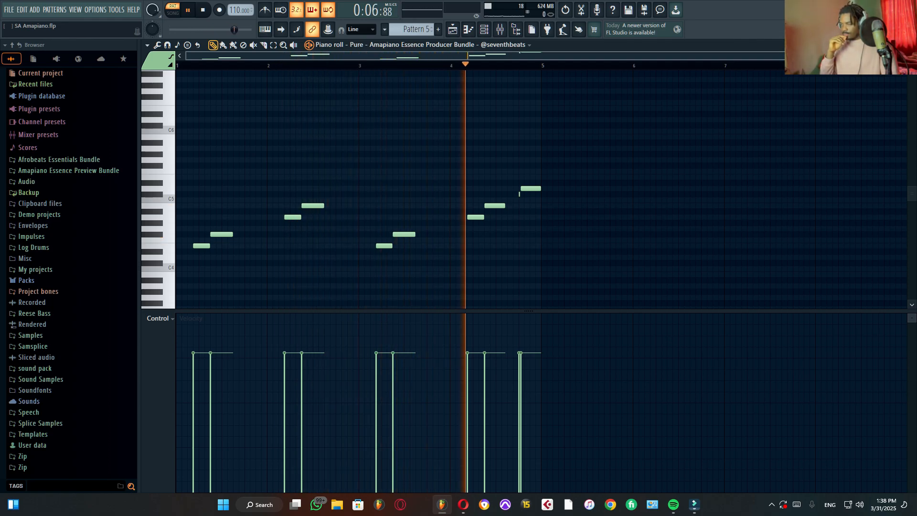
key("space")
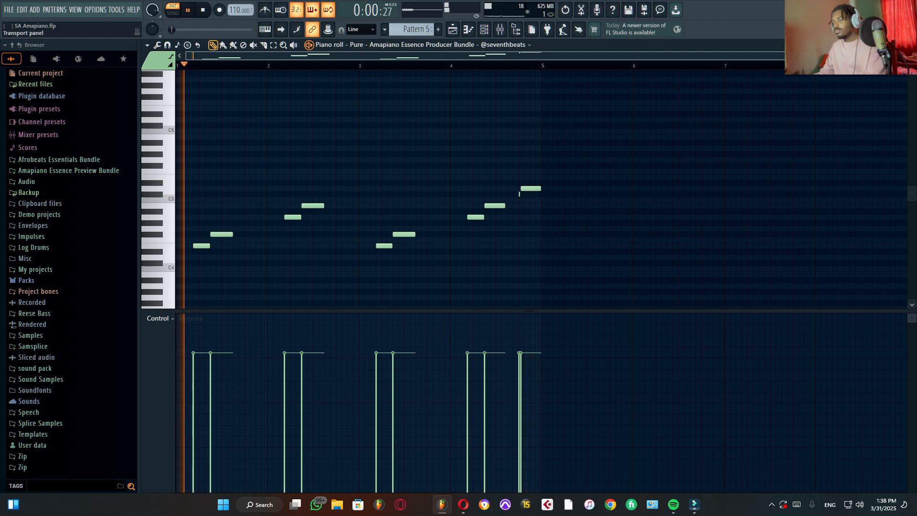
Step: Switch to Pattern 6 and view its snare channels in the channel rack
key("F5")
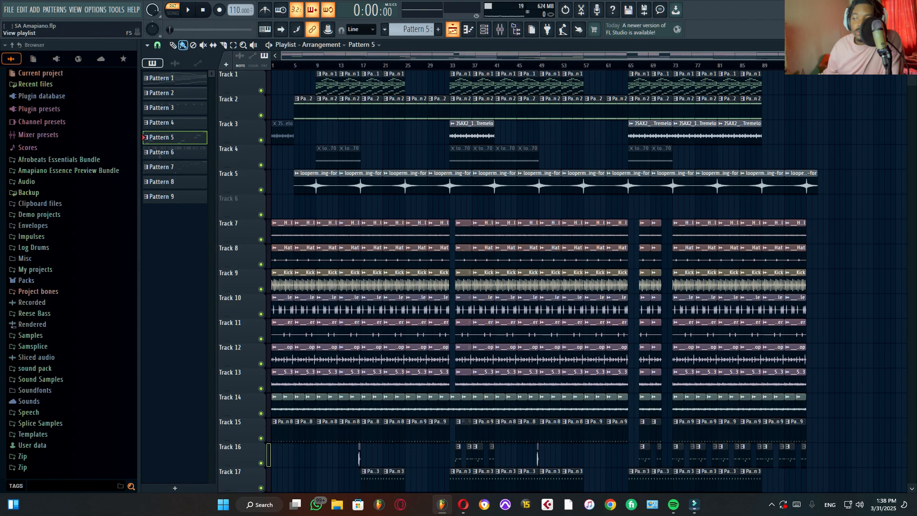
left_click(468, 30)
left_click(484, 30)
scroll(413, 30, "up", 1)
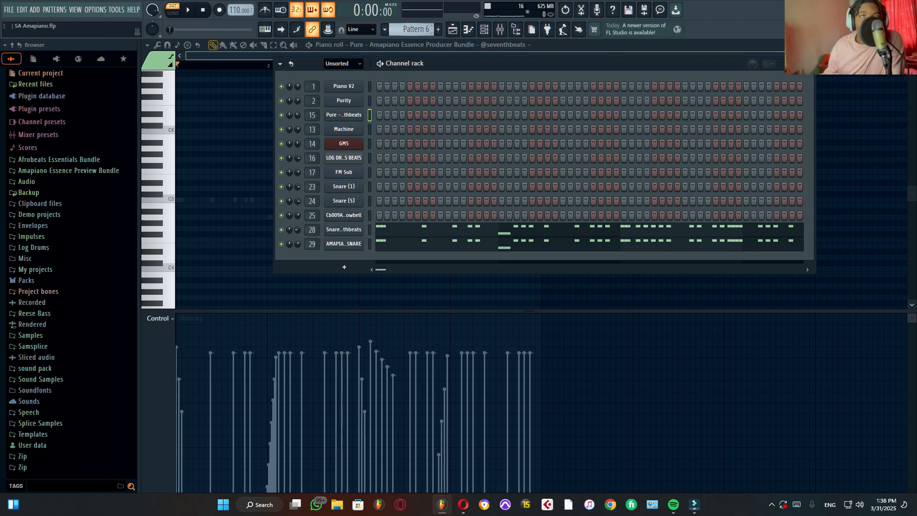
Step: Solo the Hat pedal on Track 7 in the playlist and audition it in song mode
key("F5")
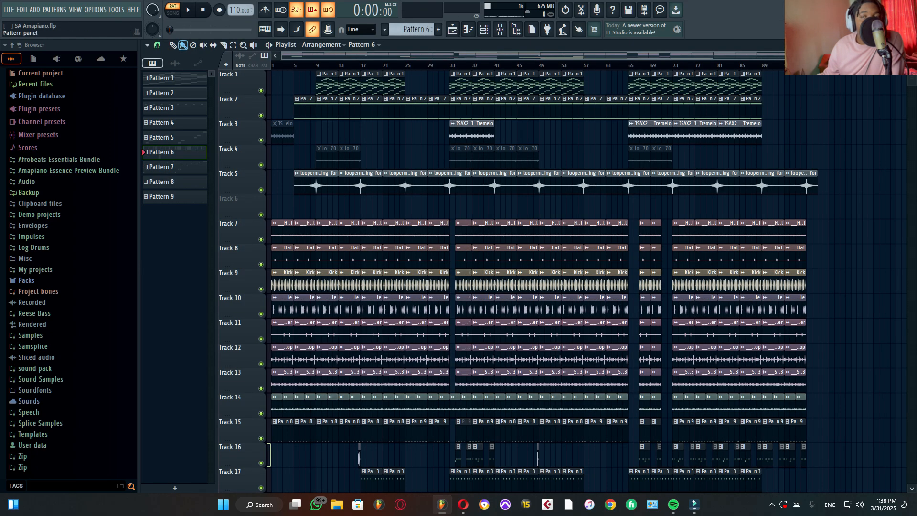
scroll(408, 230, "down", 3)
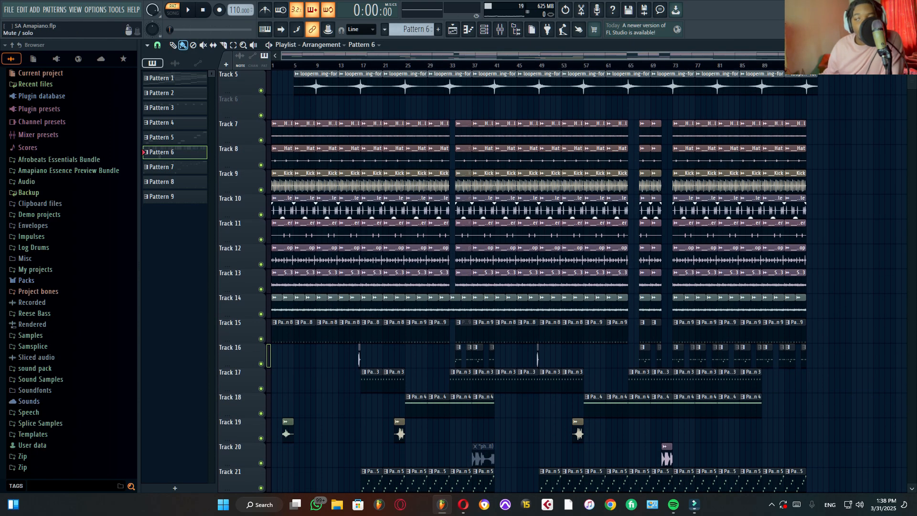
right_click(260, 140)
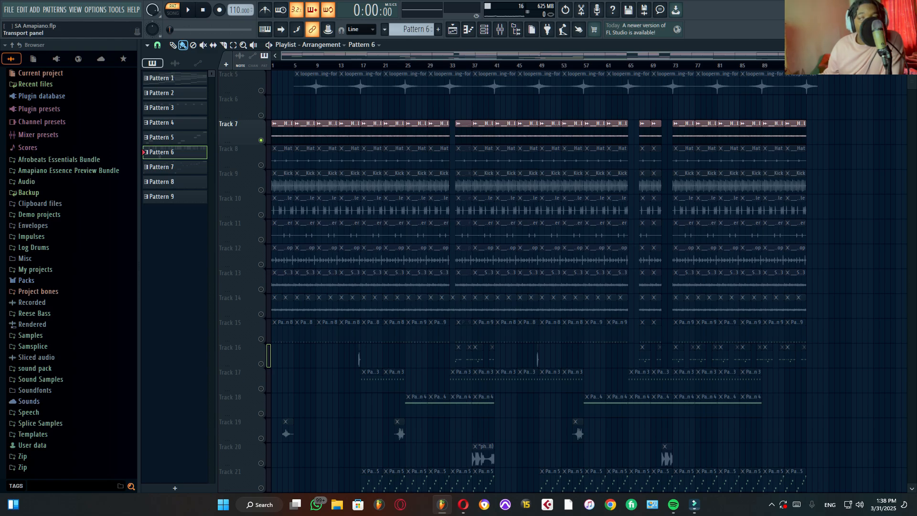
left_click(173, 10)
left_click(188, 10)
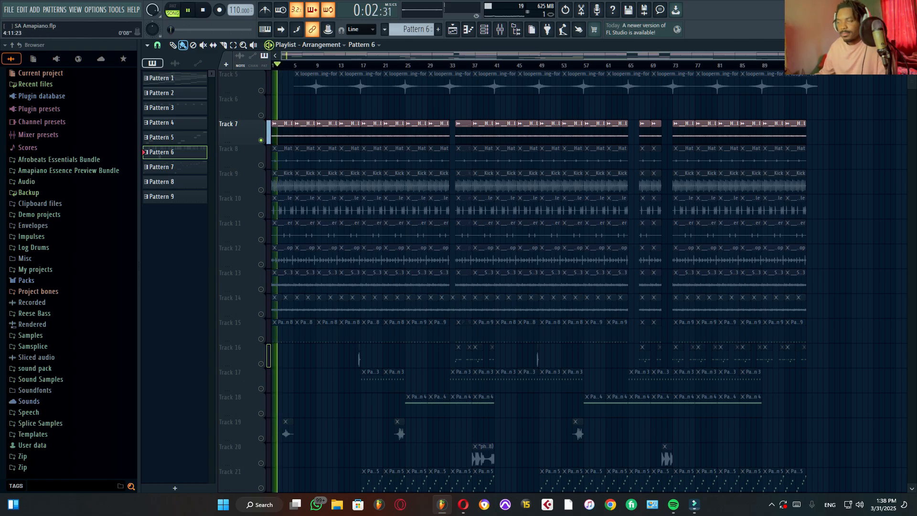
scroll(293, 143, "up", 8)
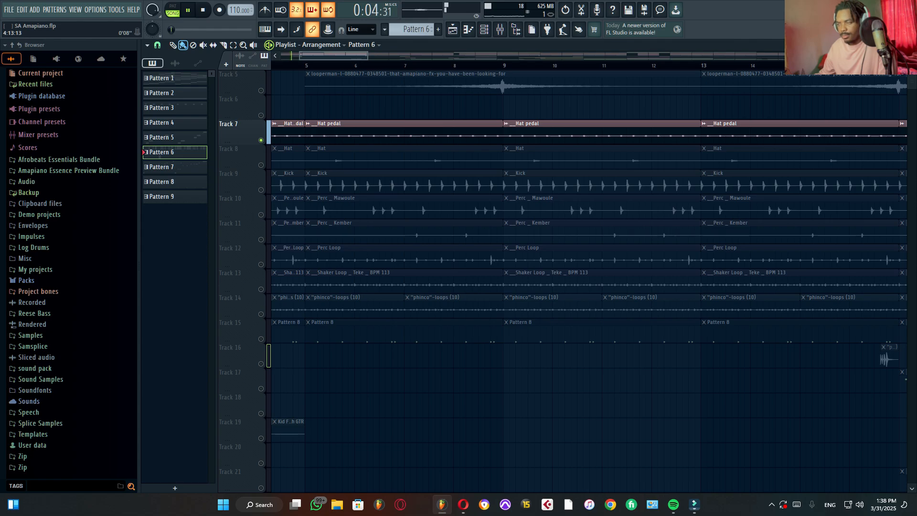
key("space")
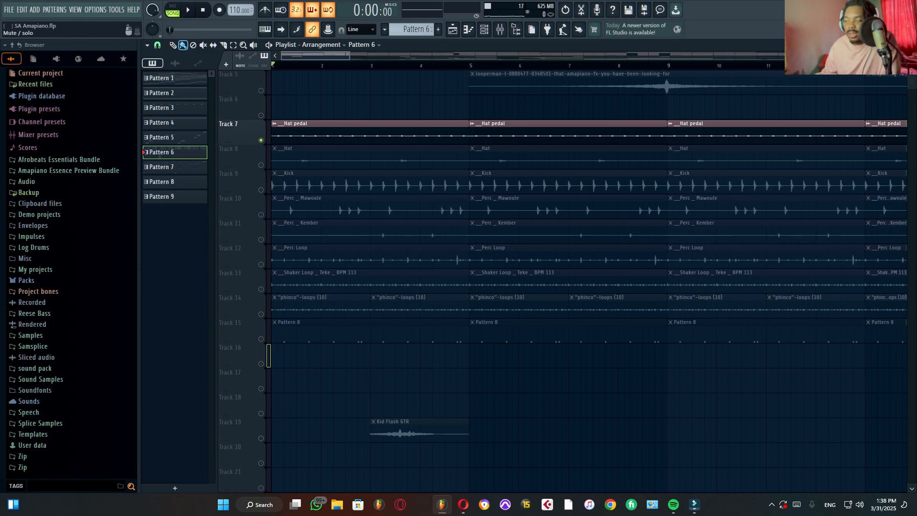
Step: Unmute the Hat on Track 8 and the Kick on Track 9 one after the other, auditioning the drums after each
left_click(261, 165)
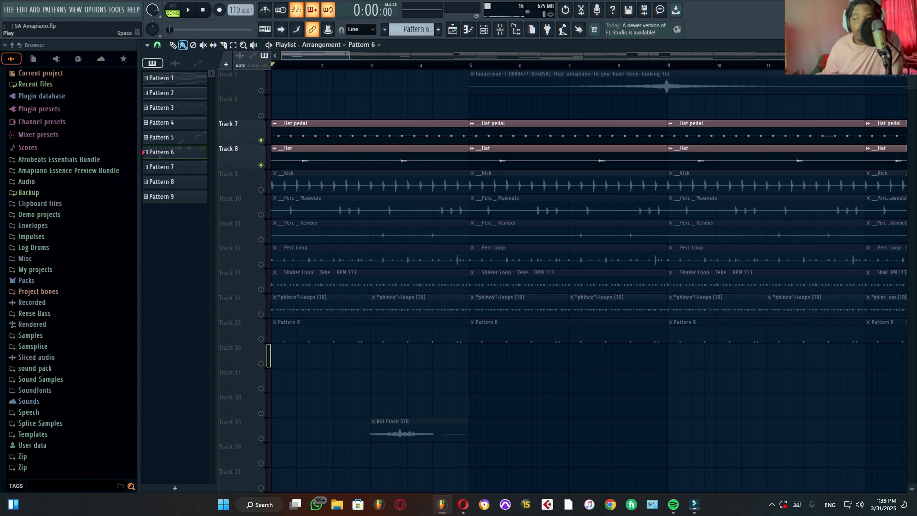
key("space")
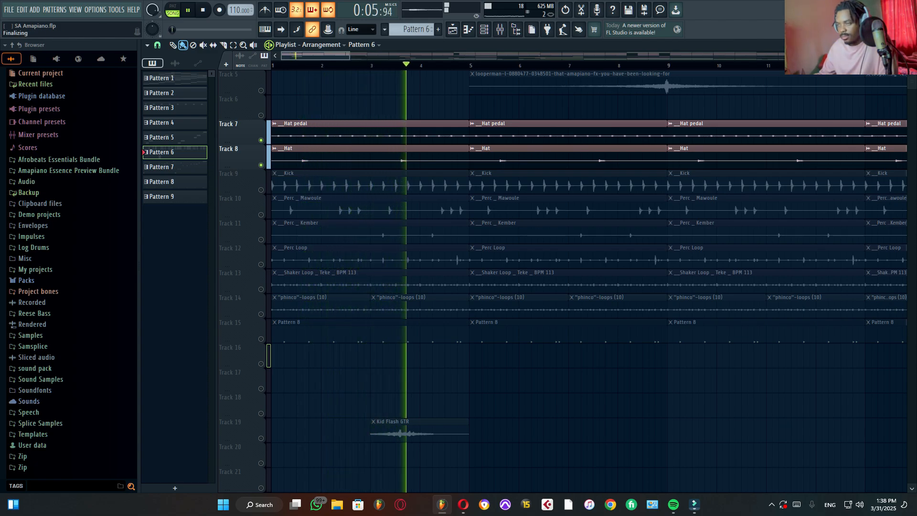
key("space")
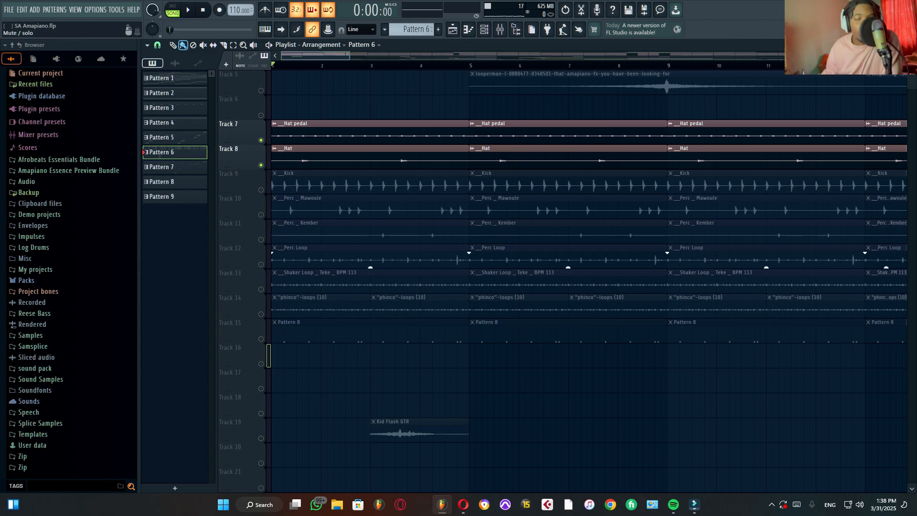
left_click(260, 190)
key("space")
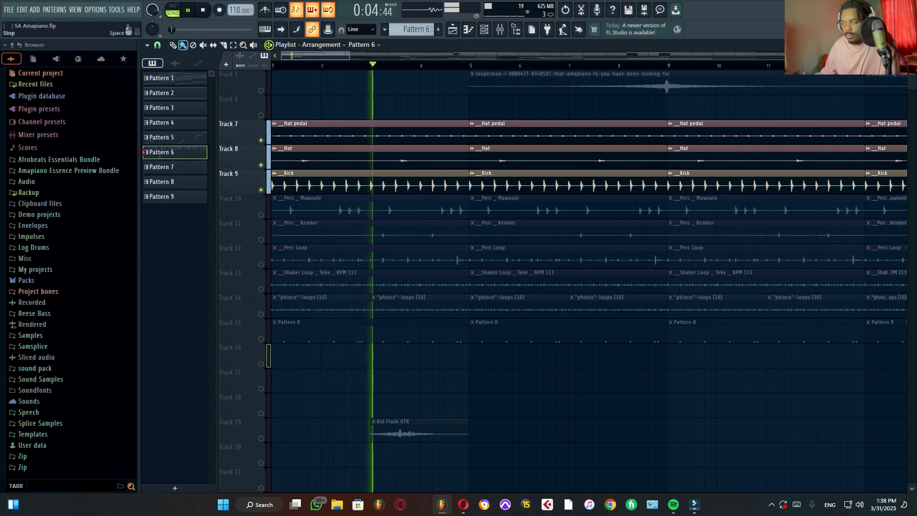
key("space")
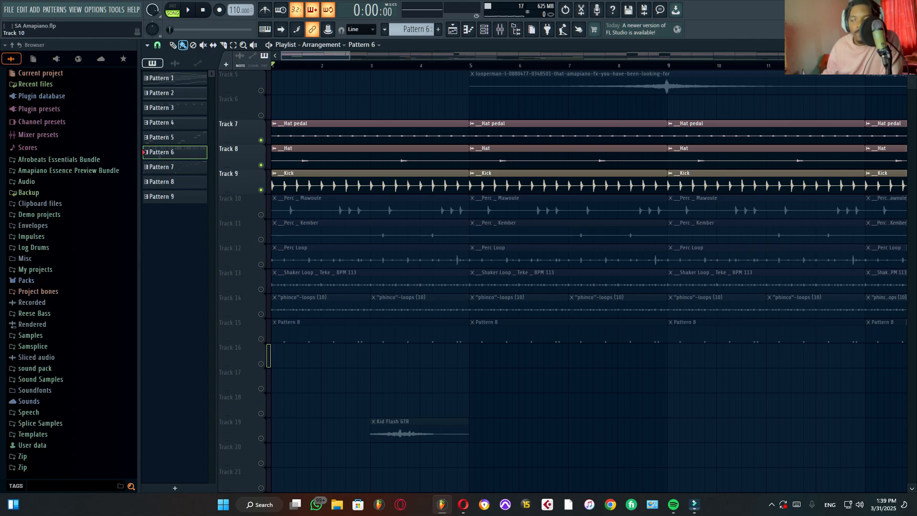
Step: Unmute Perc Mawoule on Track 10 and Perc Kember on Track 11 in turn, auditioning the groove after each
left_click(260, 215)
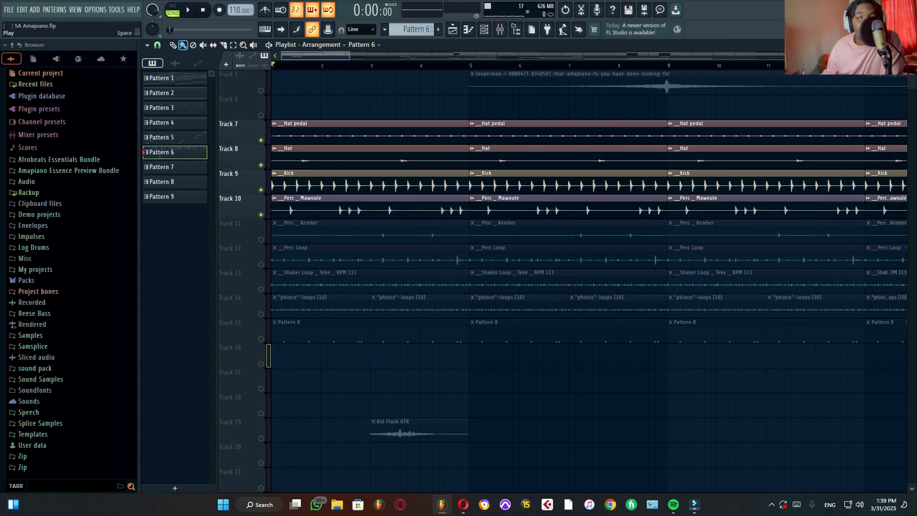
key("space")
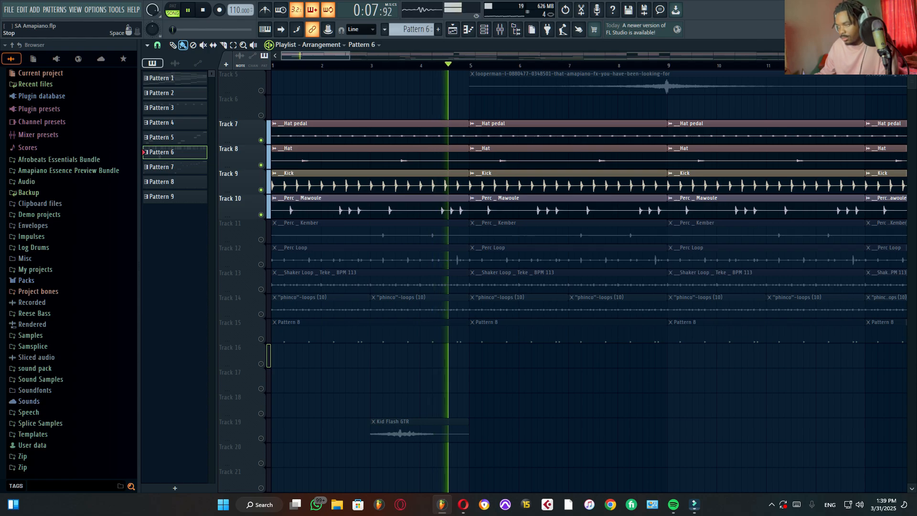
left_click(202, 9)
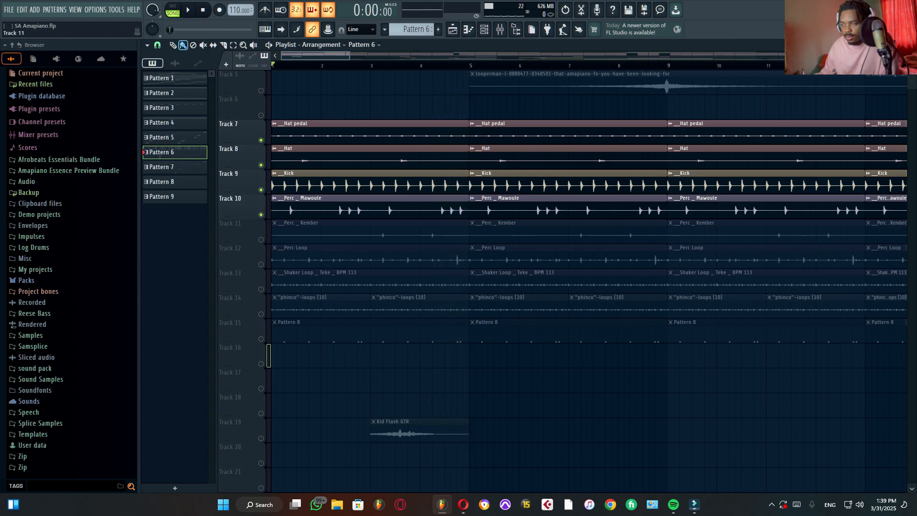
left_click(261, 239)
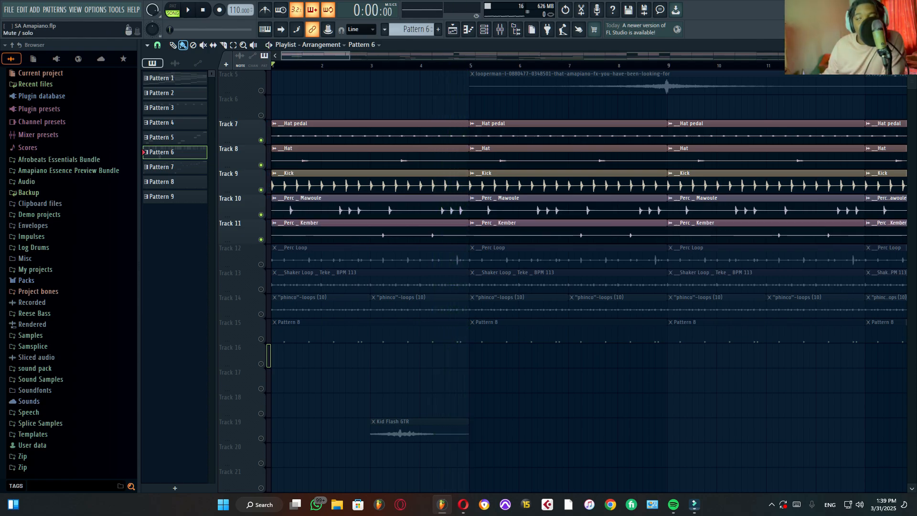
left_click(188, 10)
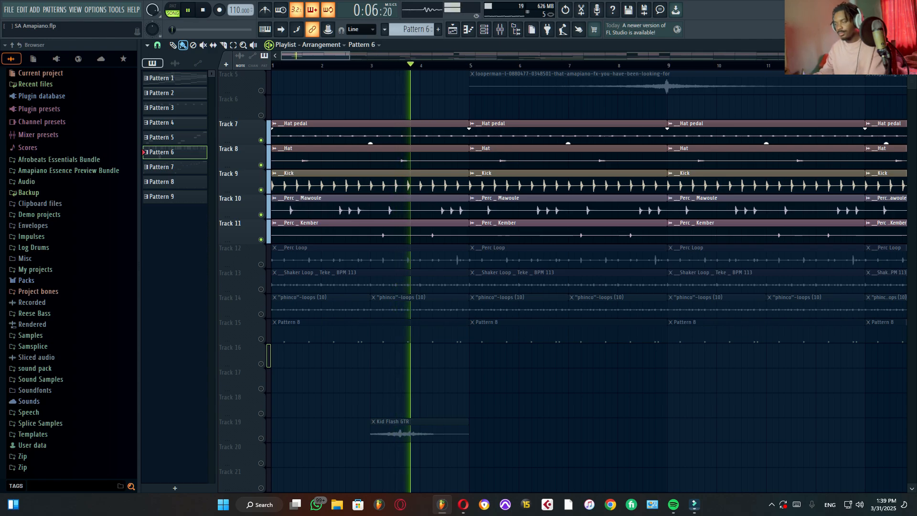
key("space")
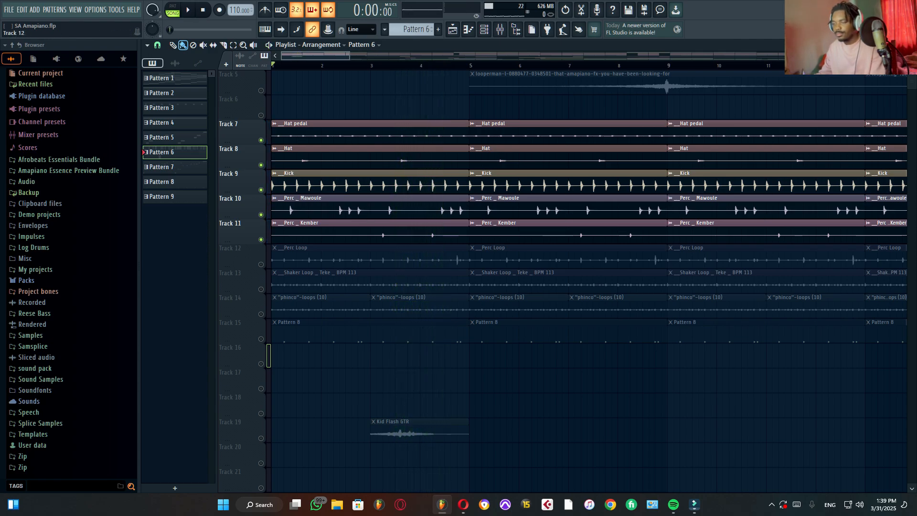
Step: Unmute the Perc Loop on Track 12 and the Shaker Loop on Track 13 in turn, auditioning the groove after each
left_click(261, 264)
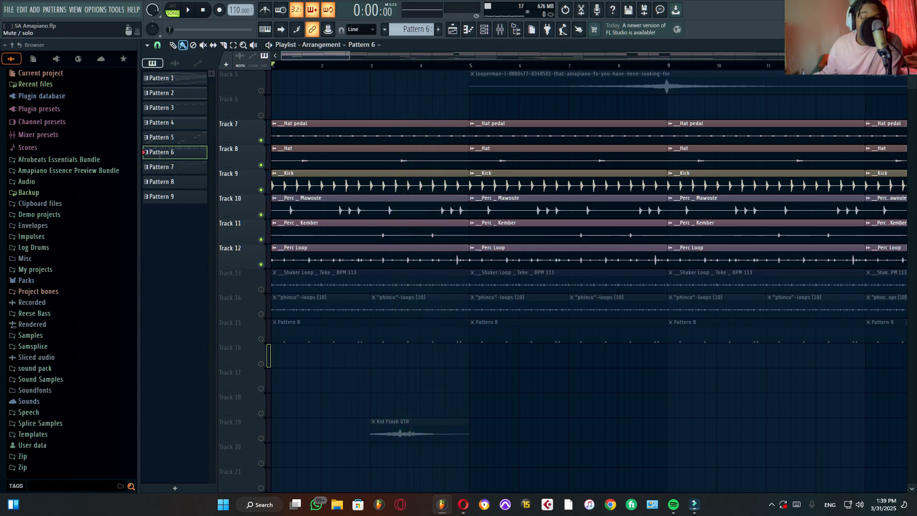
key("space")
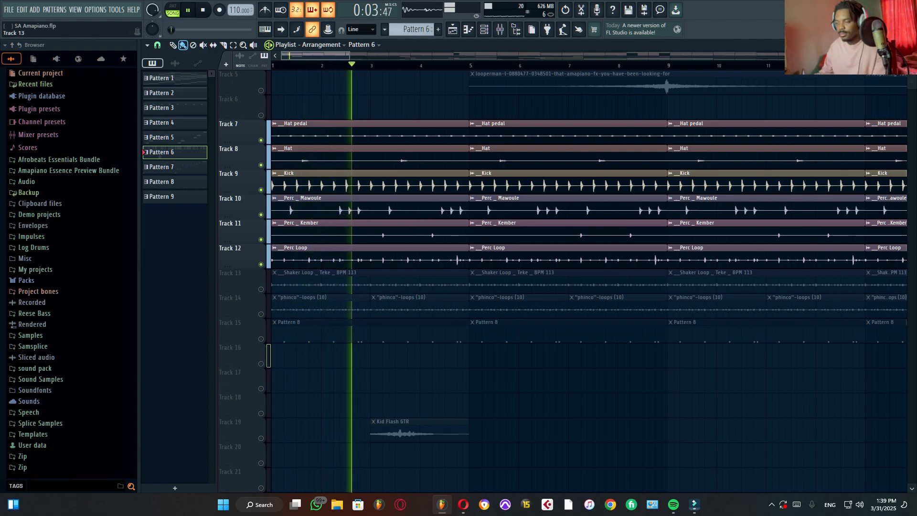
key("space")
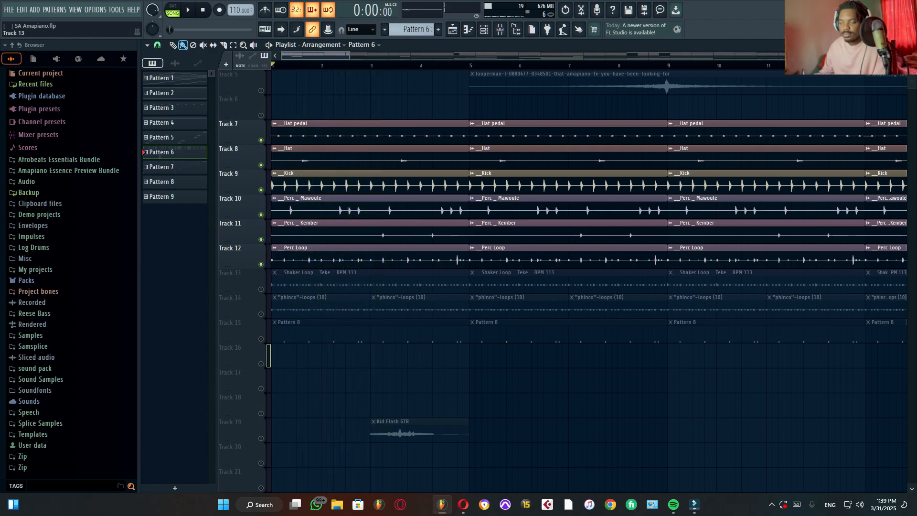
left_click(260, 289)
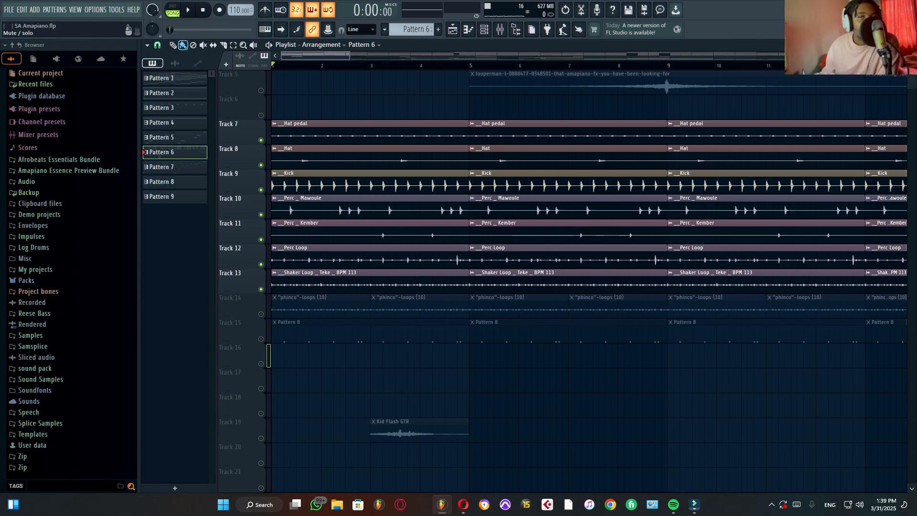
key("space")
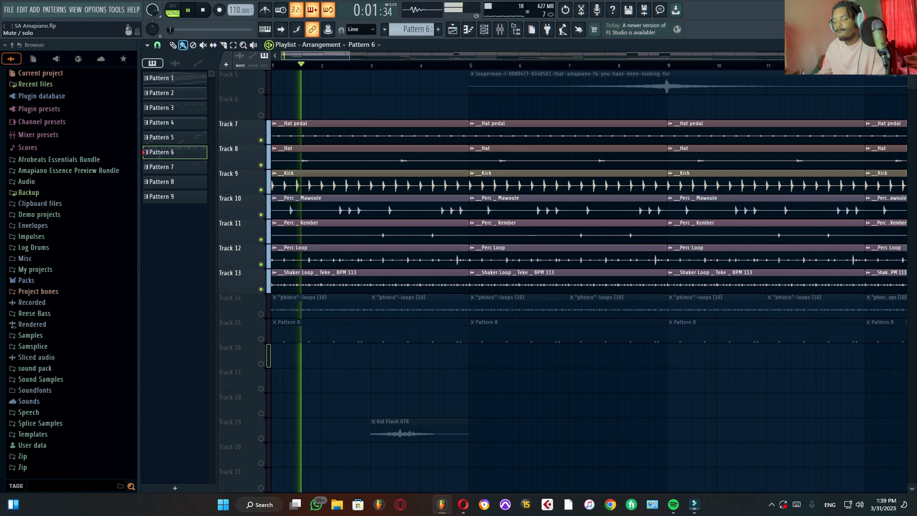
key("space")
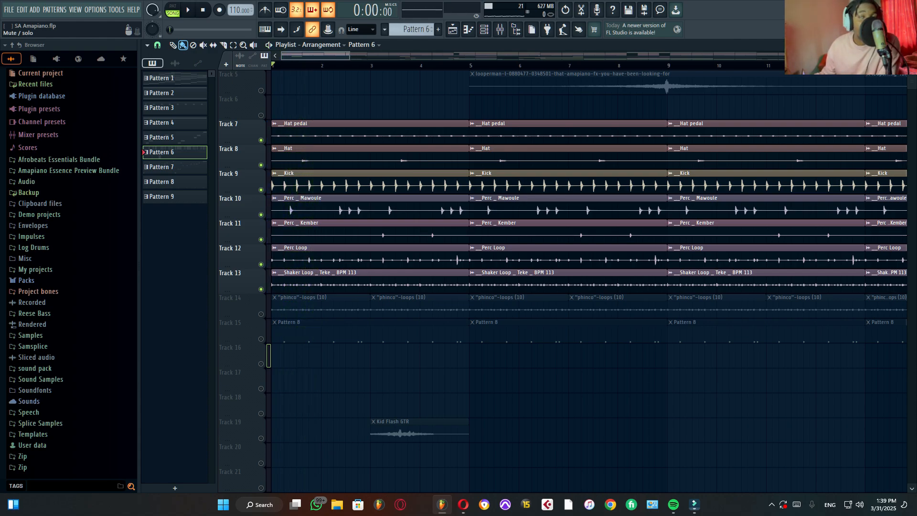
key("space")
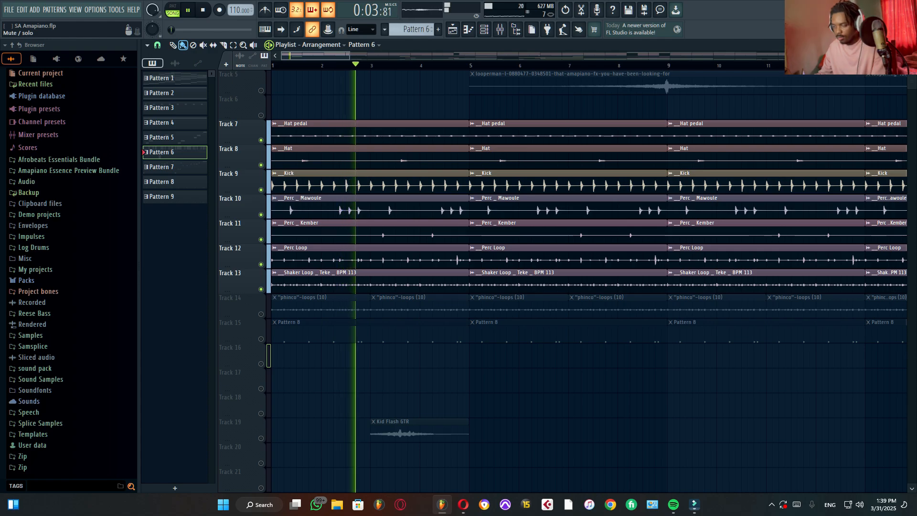
key("space")
Step: Solo the "phinco"-loops clips on Track 14 and audition them alone
right_click(261, 314)
key("space")
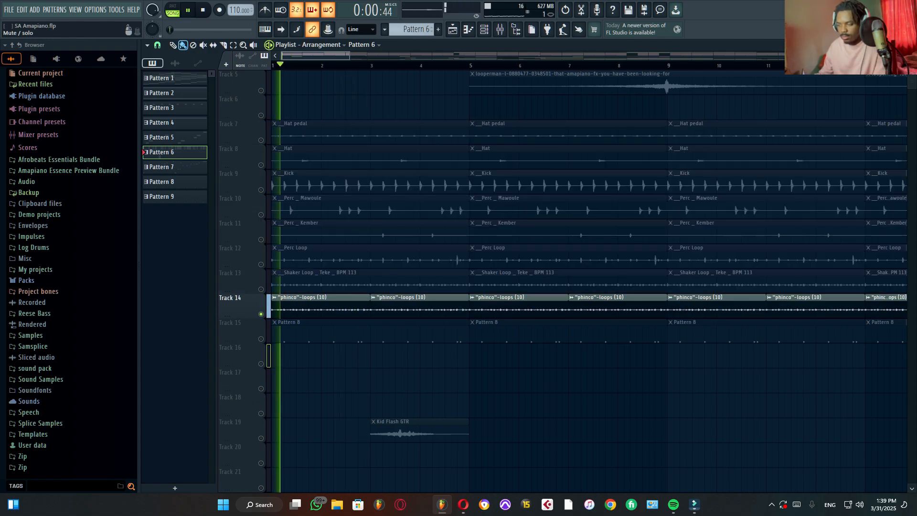
key("space")
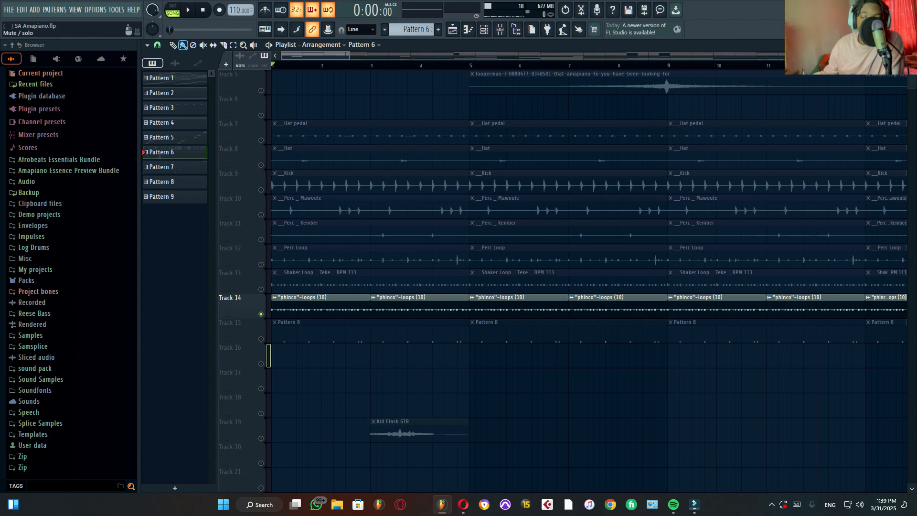
Step: Unmute Tracks 13 up through 7 so all the percussion, kick and hat tracks play with the Track 14 loop
left_click(261, 289)
left_click(260, 264)
left_click(260, 239)
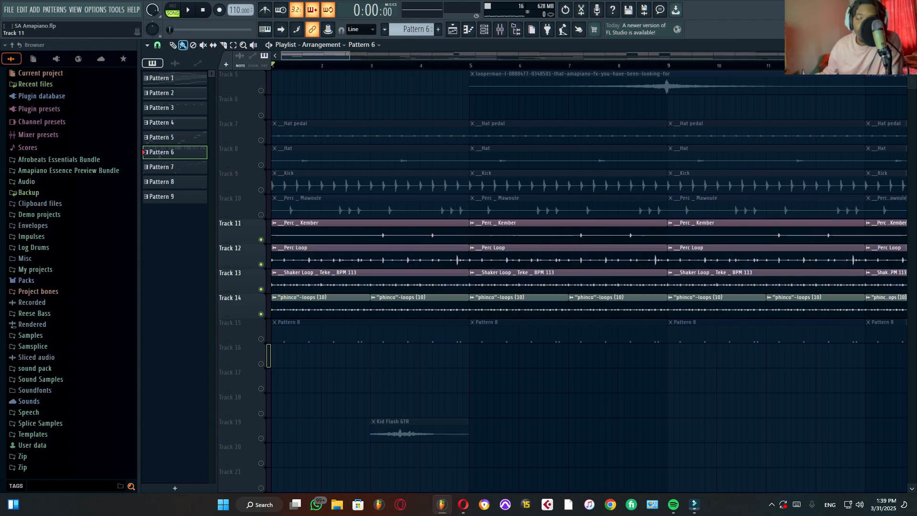
left_click(261, 214)
left_click(261, 165)
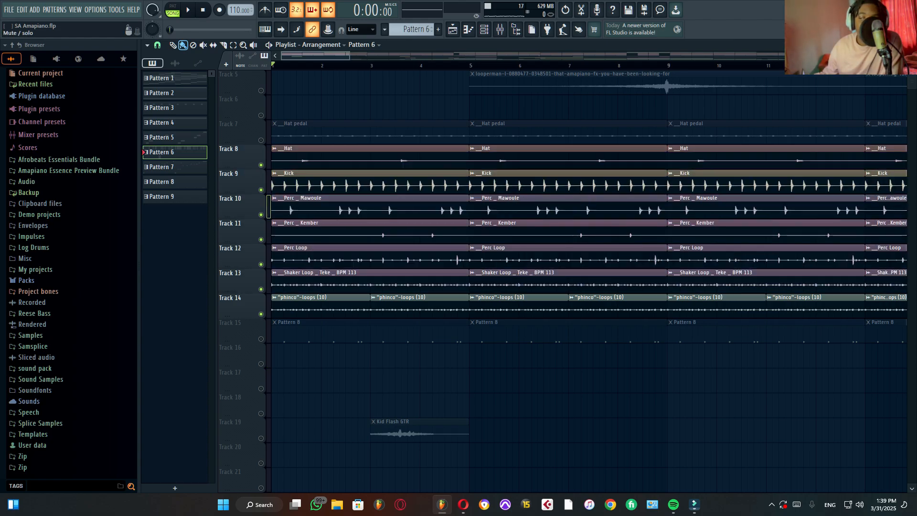
left_click(260, 140)
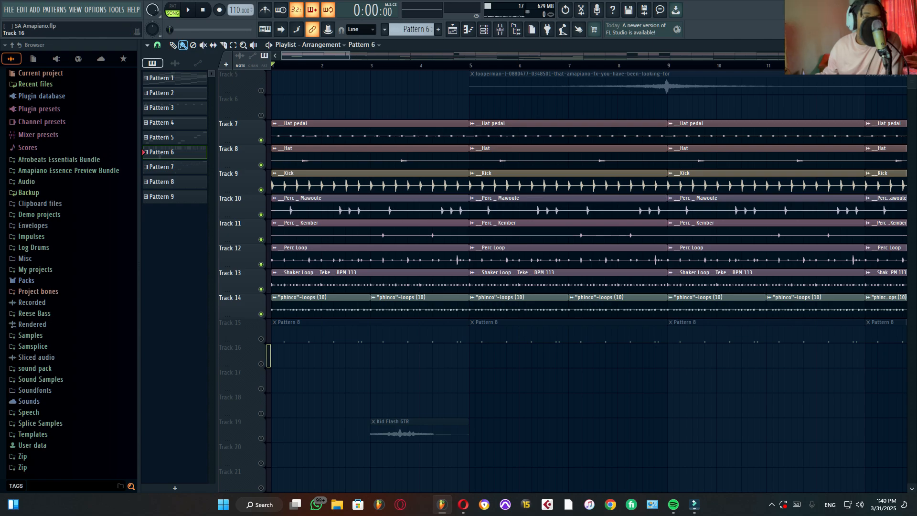
Step: Unmute Track 15, select its Pattern 8 clip, and audition the full drum arrangement in song mode
left_click(260, 339)
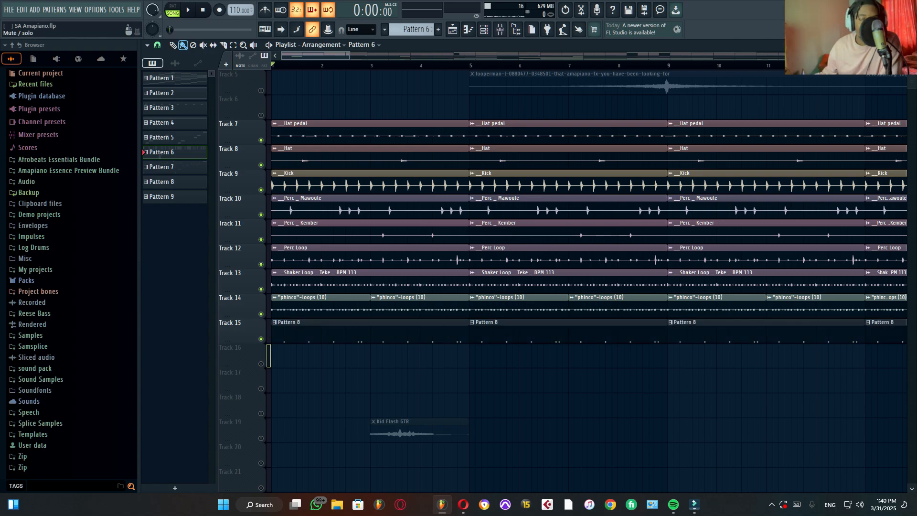
left_click(286, 323)
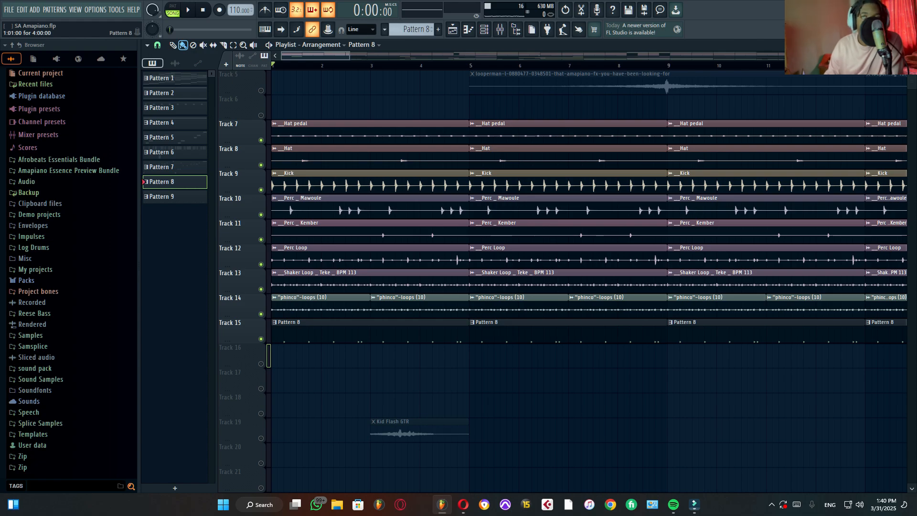
key("space")
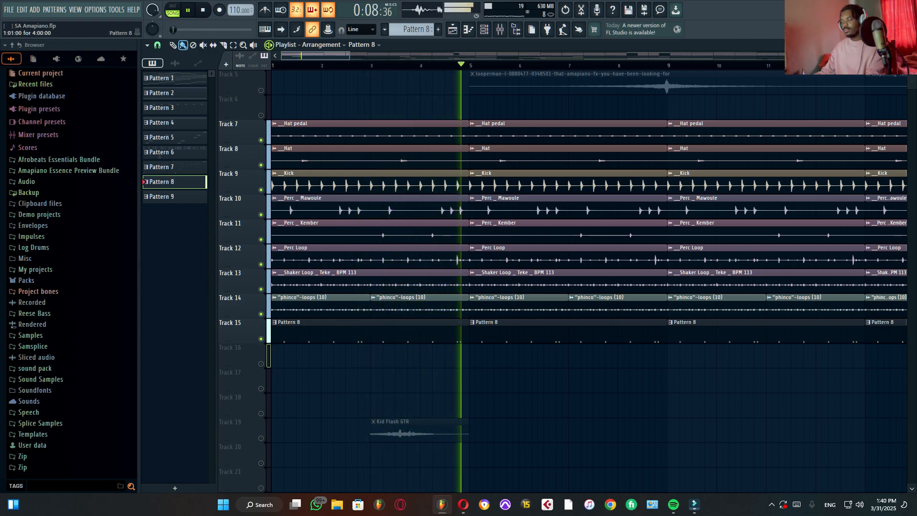
key("space")
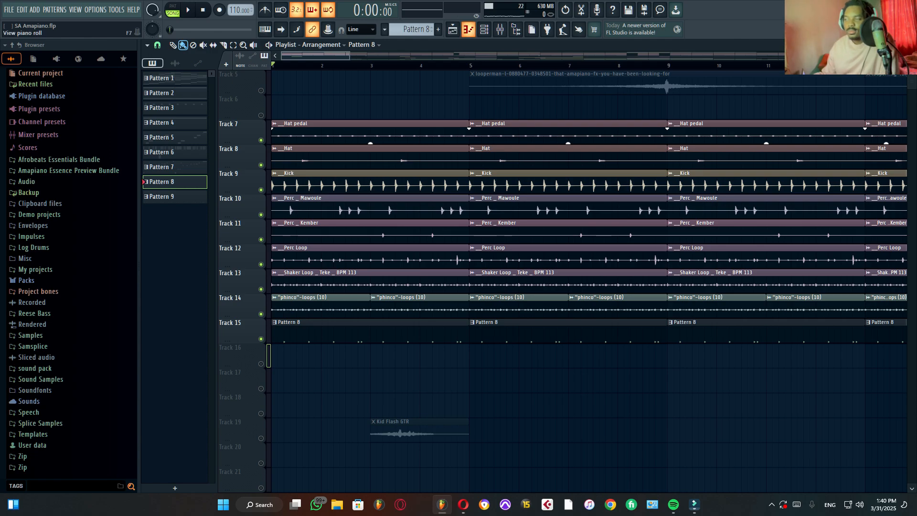
Step: Show Pattern 8's snare steps in the channel rack and audition the pattern alone in pattern mode
left_click(484, 29)
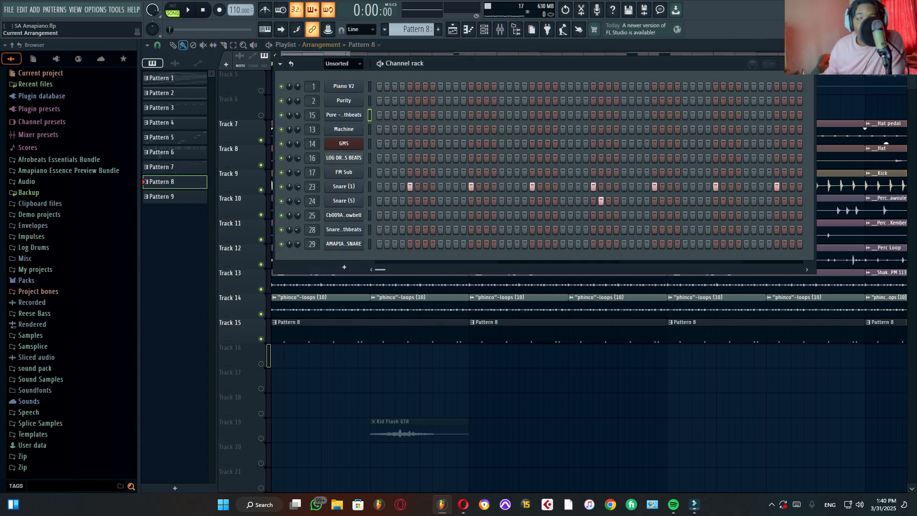
left_click(172, 10)
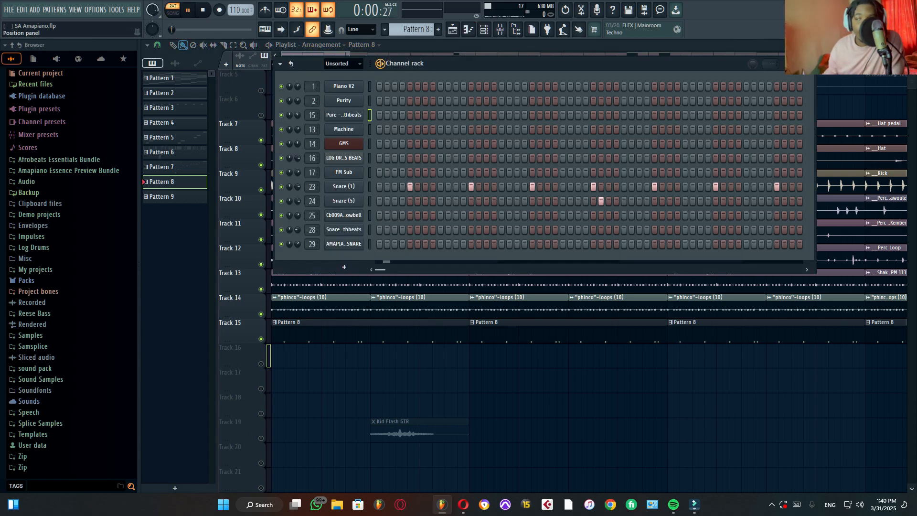
key("space")
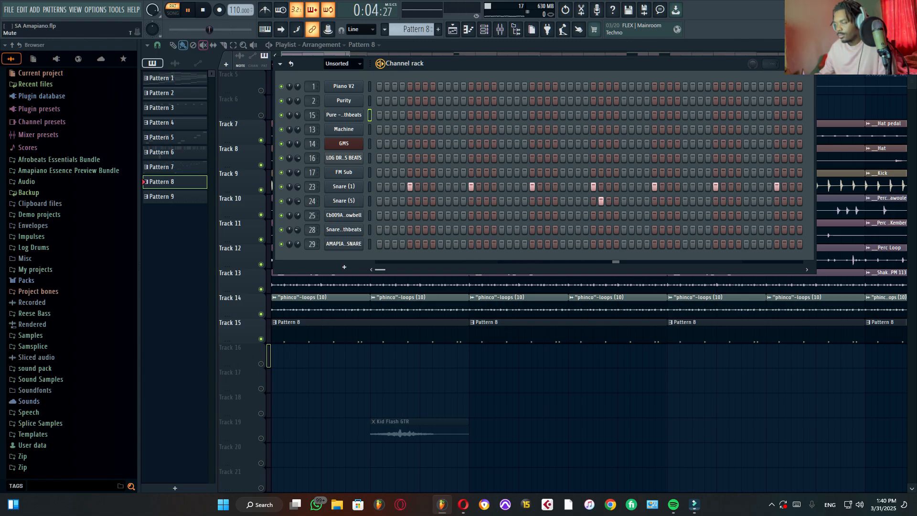
key("space")
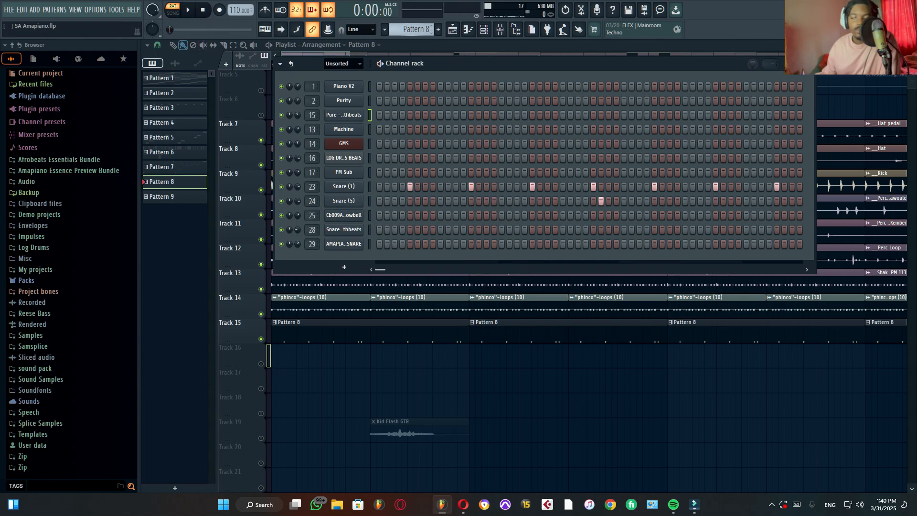
Step: Switch to Pattern 7 and solo the log drum channel in the channel rack
key("Left")
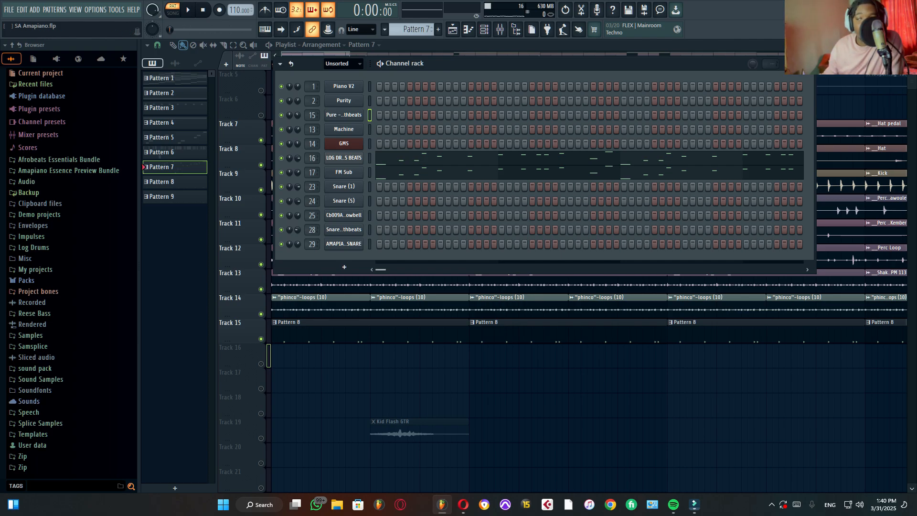
right_click(281, 172)
left_click(284, 176)
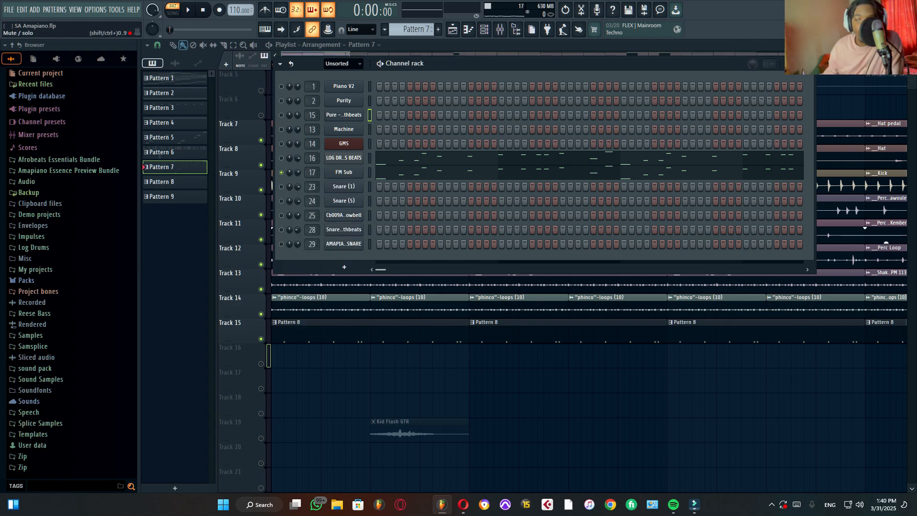
right_click(281, 159)
left_click(284, 163)
right_click(280, 156)
left_click(284, 159)
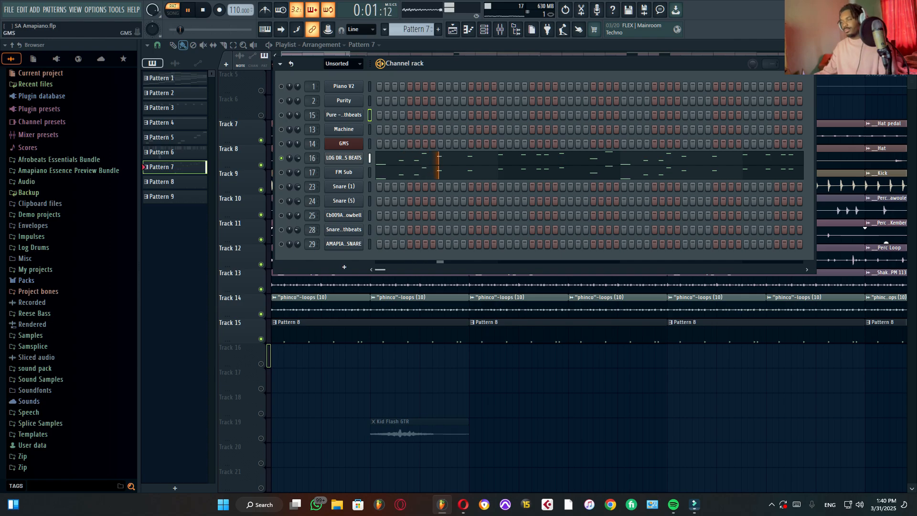
Step: Open the log drum's notes in the piano roll and examine the melody during playback
left_click(390, 158)
scroll(306, 189, "down", 5)
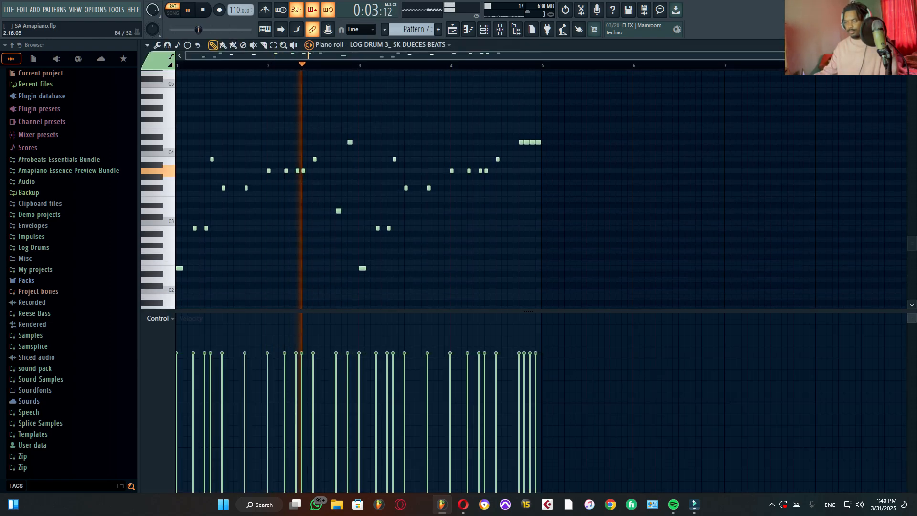
scroll(274, 191, "up", 4)
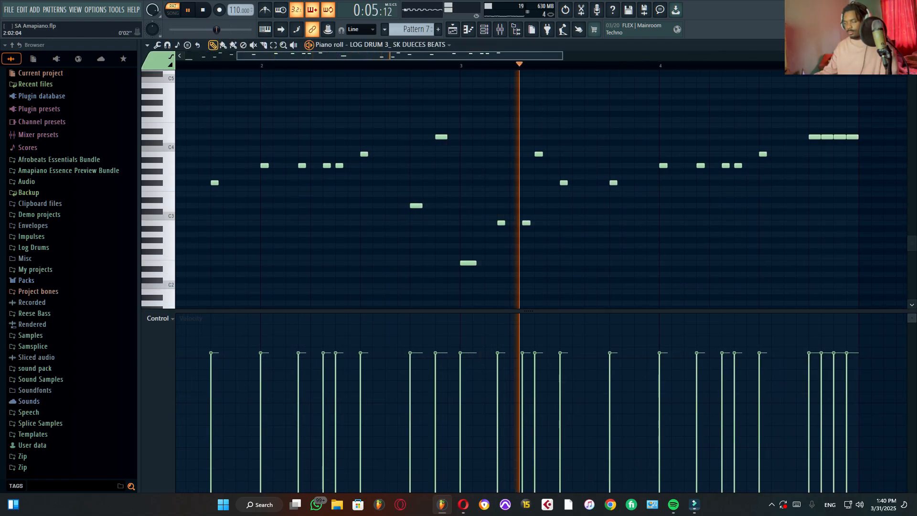
scroll(273, 191, "down", 3)
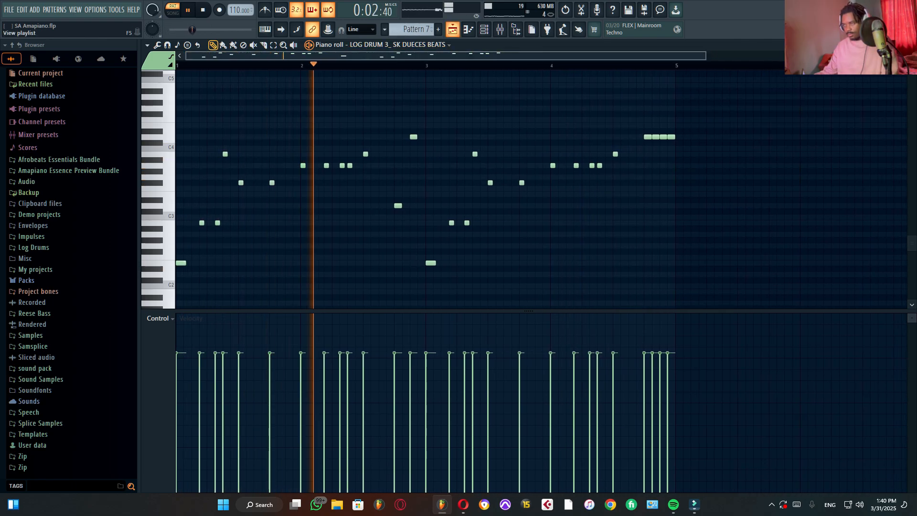
key("space")
Step: Return to the channel rack, solo the FM Sub channel and open its Fruity DX10 synth
key("F6")
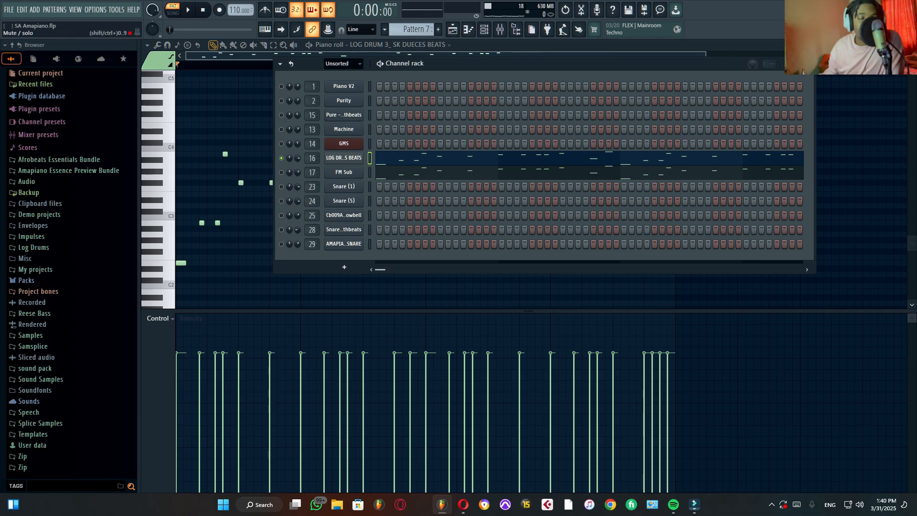
right_click(281, 172)
left_click(292, 178)
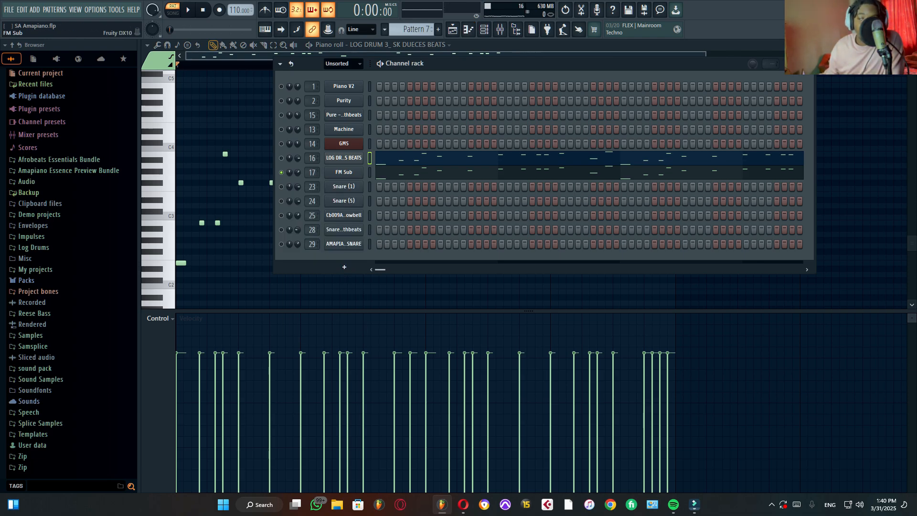
left_click(344, 172)
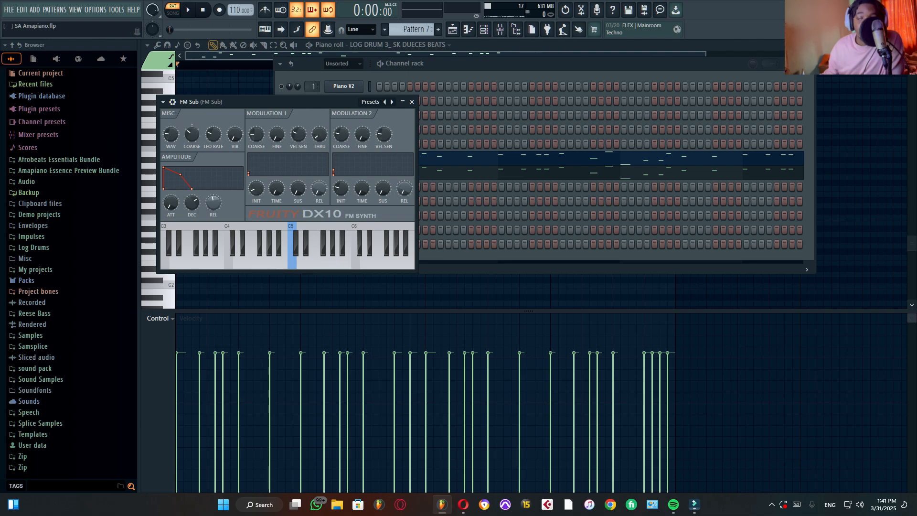
Step: View the Fruity DX10 preset list without choosing another preset, and audition the FM Sub part
left_click(371, 102)
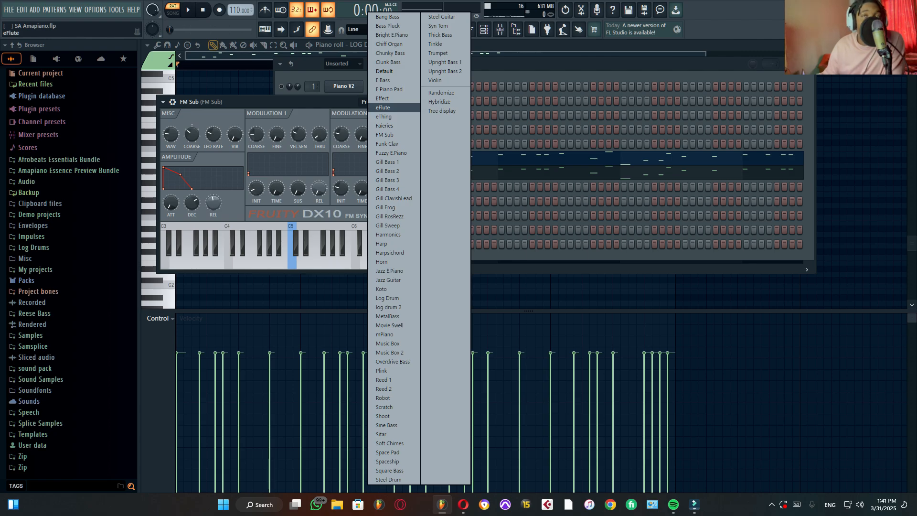
key("Escape")
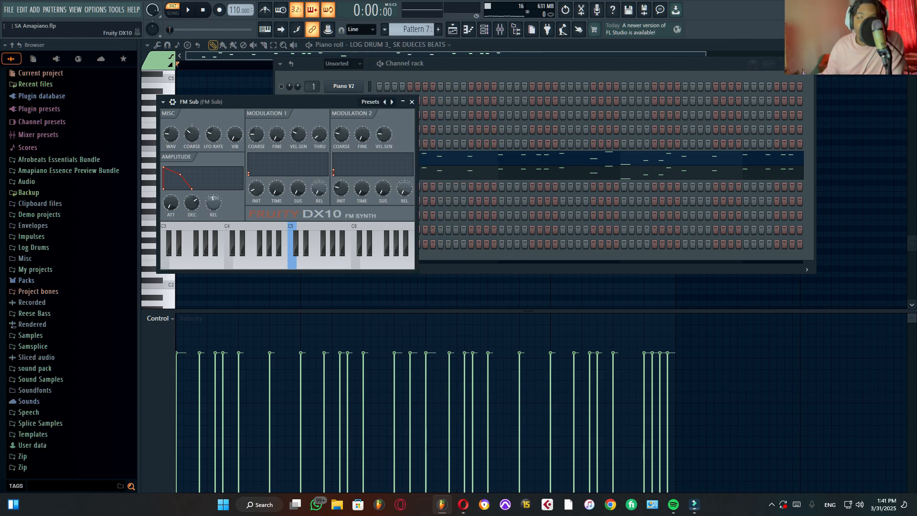
key("space")
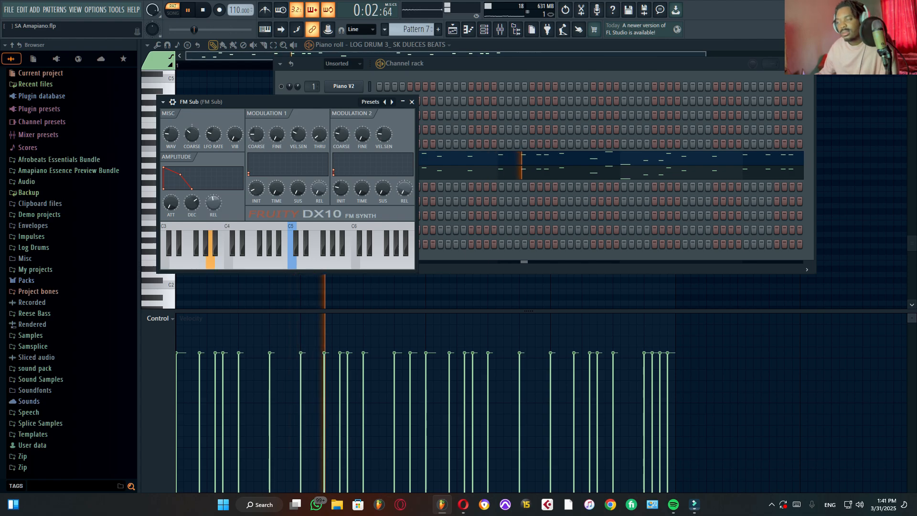
key("space")
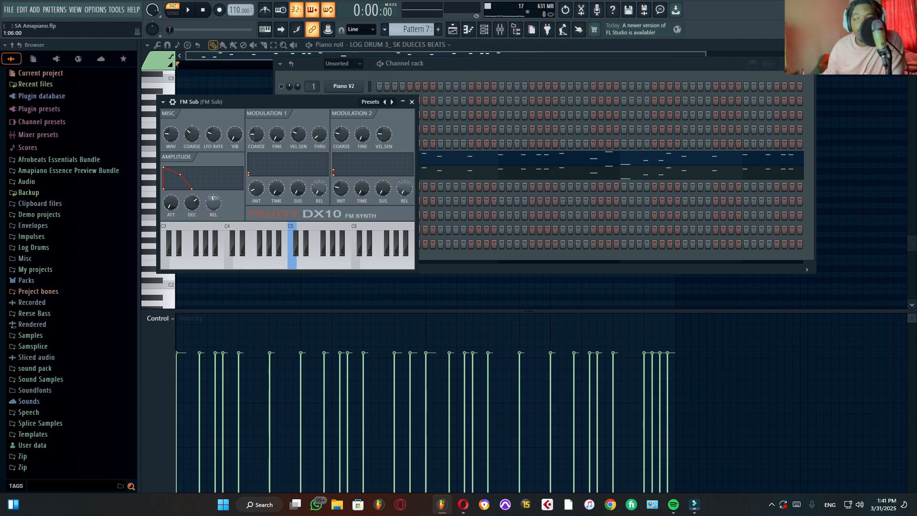
Step: Close the FM Sub synth window and turn off the channel's solo to reactivate all channels
key("Escape")
right_click(282, 171)
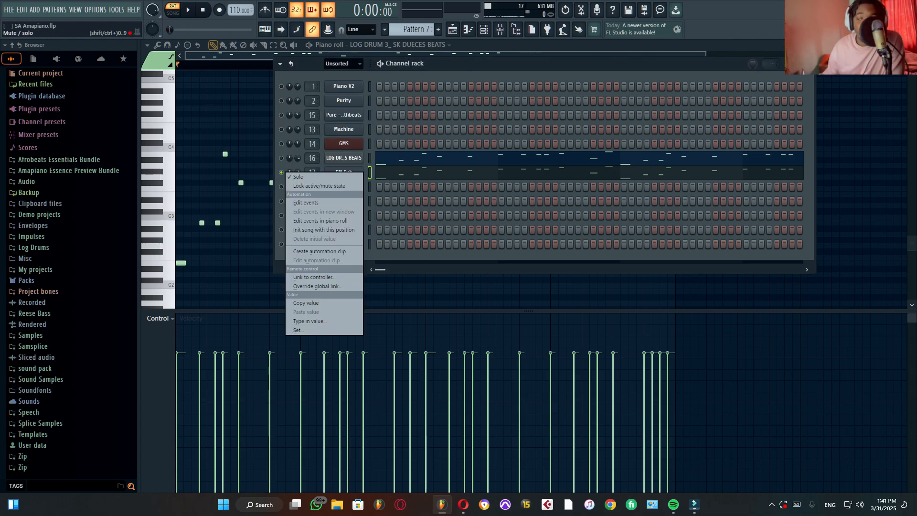
left_click(296, 177)
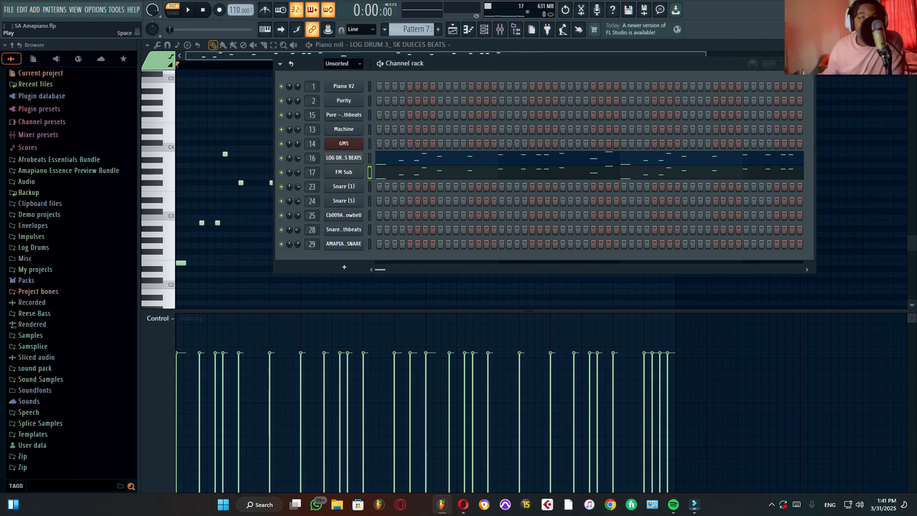
Step: Audition Pattern 7 with all of its channels active, including the log drum and FM Sub
key("space")
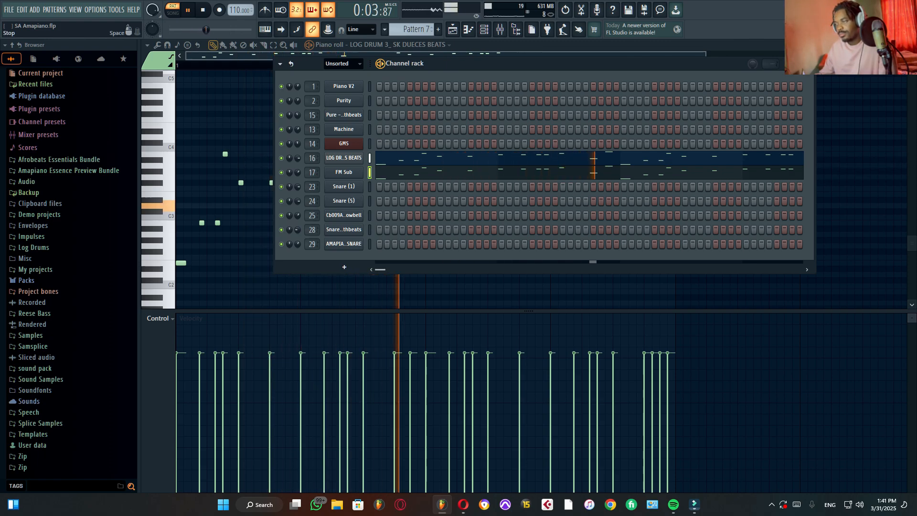
key("space")
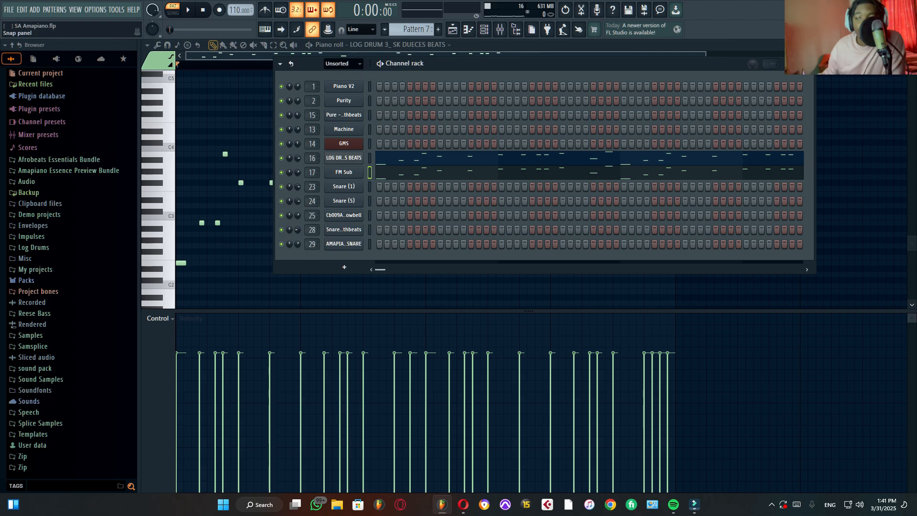
Step: Switch to Pattern 9, audition its snare and cowbell parts, and view the cowbell channel's sampler settings
scroll(414, 29, "down", 1)
scroll(415, 29, "down", 1)
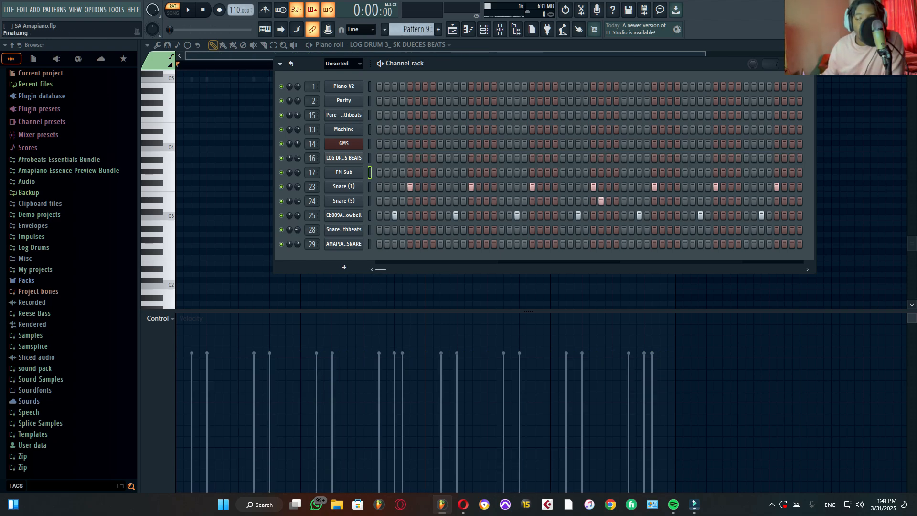
key("space")
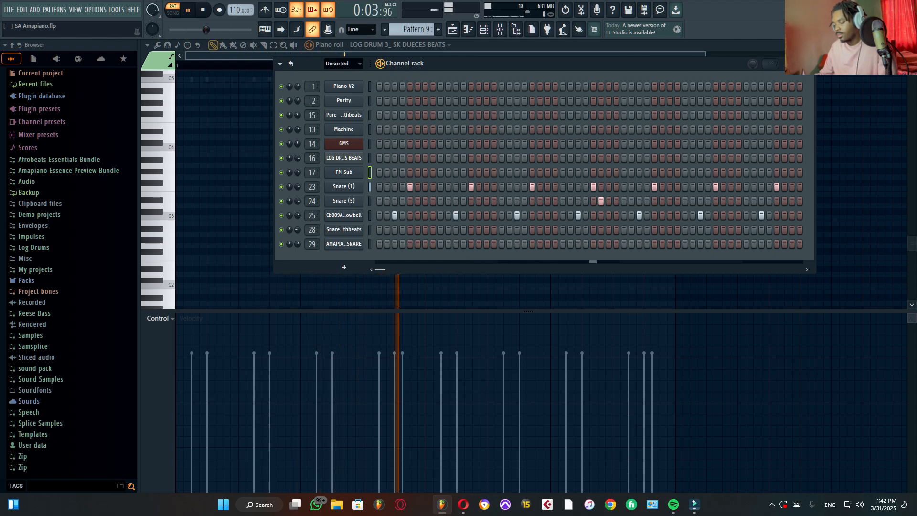
key("space")
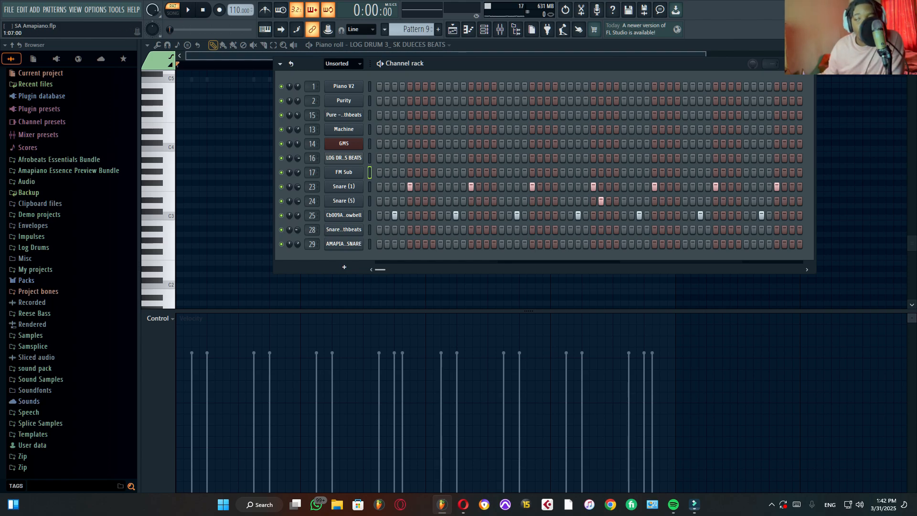
left_click(344, 215)
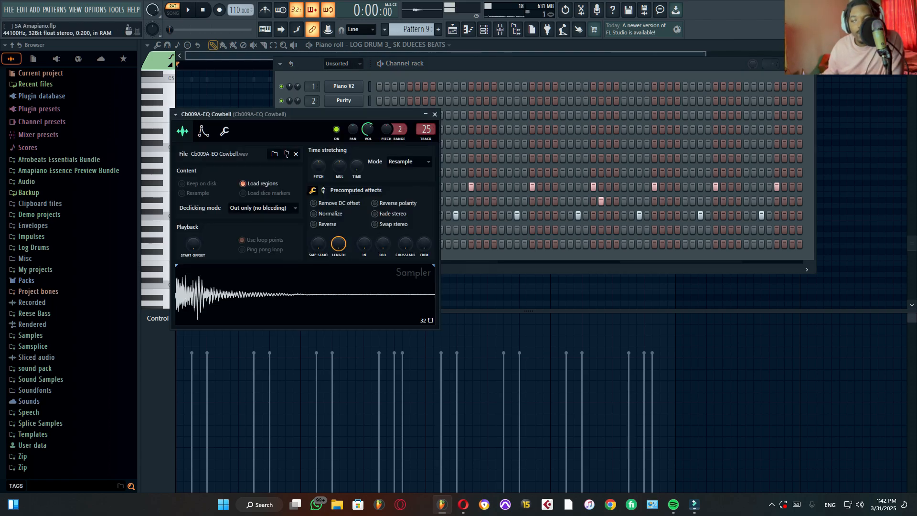
left_click(434, 114)
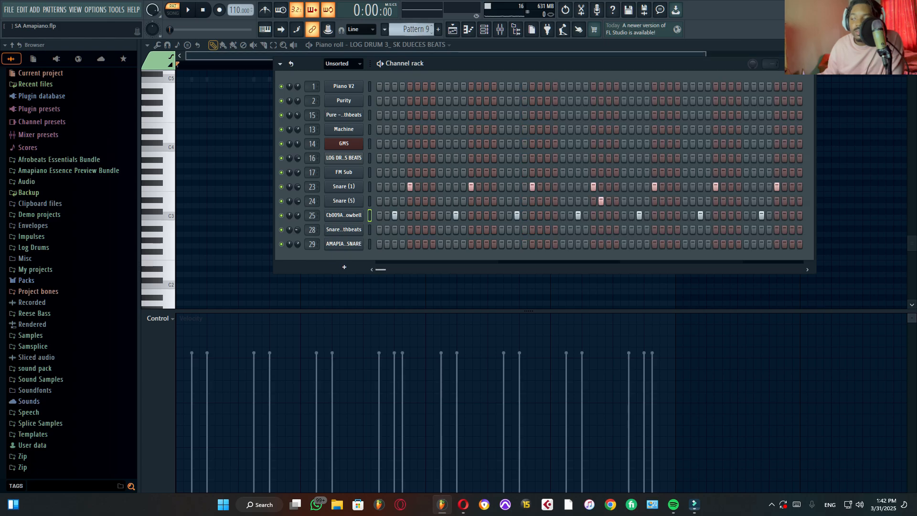
Step: Go to the playlist with empty Pattern 11 selected, set playback to song mode and reactivate the muted tracks
key("F4")
key("F5")
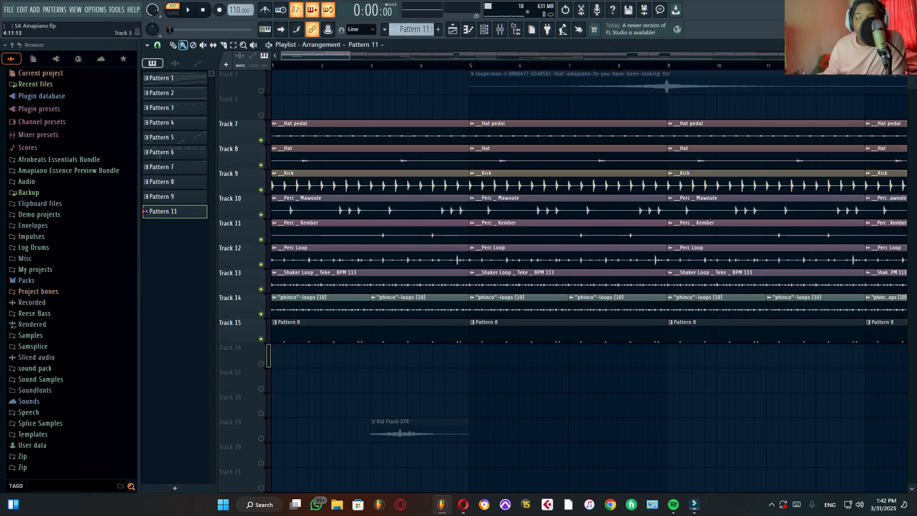
key("l")
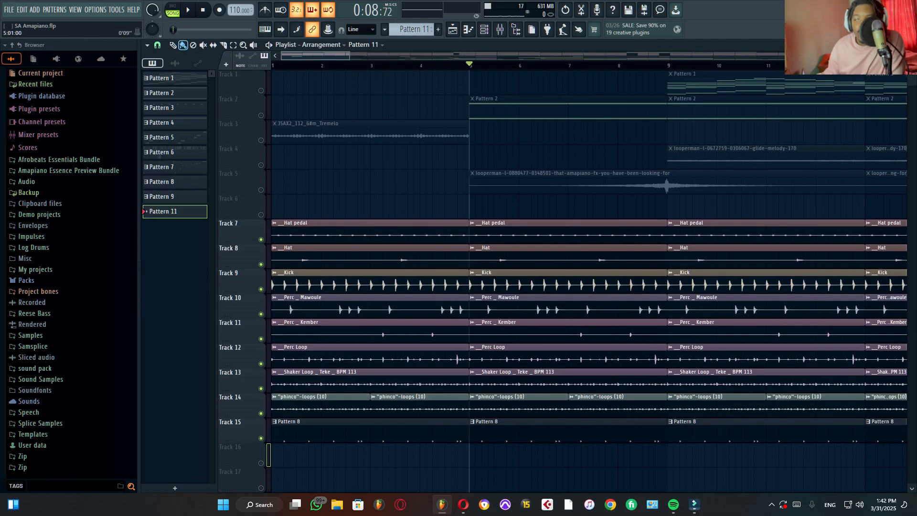
right_click(255, 133)
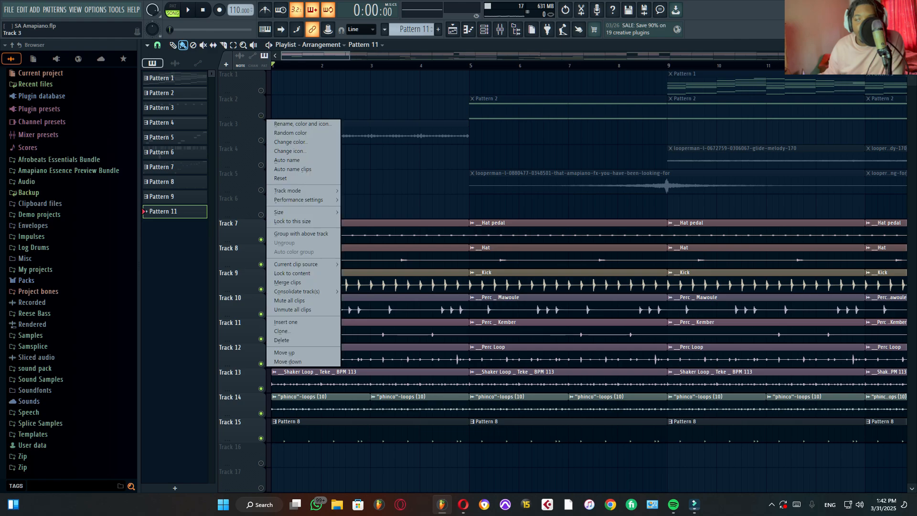
left_click(260, 140)
right_click(261, 140)
right_click(261, 140)
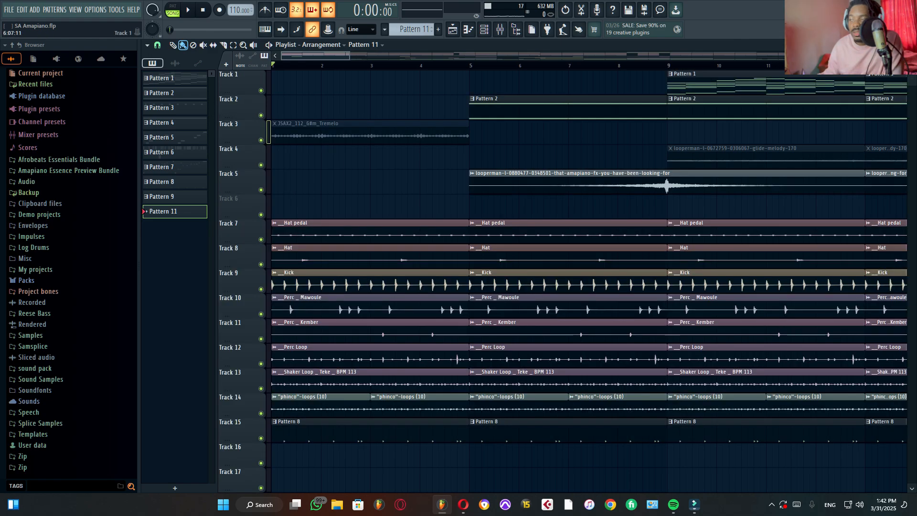
Step: Solo Track 5 and audition its looperman Amapiano FX loop from bar 5, also activating Track 4
scroll(385, 66, "down", 3)
left_click(385, 66)
left_click(379, 65)
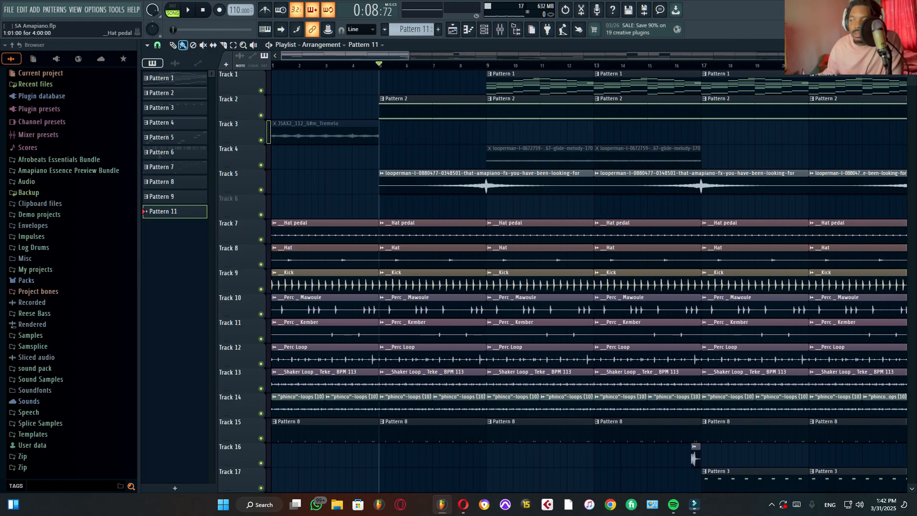
right_click(261, 190)
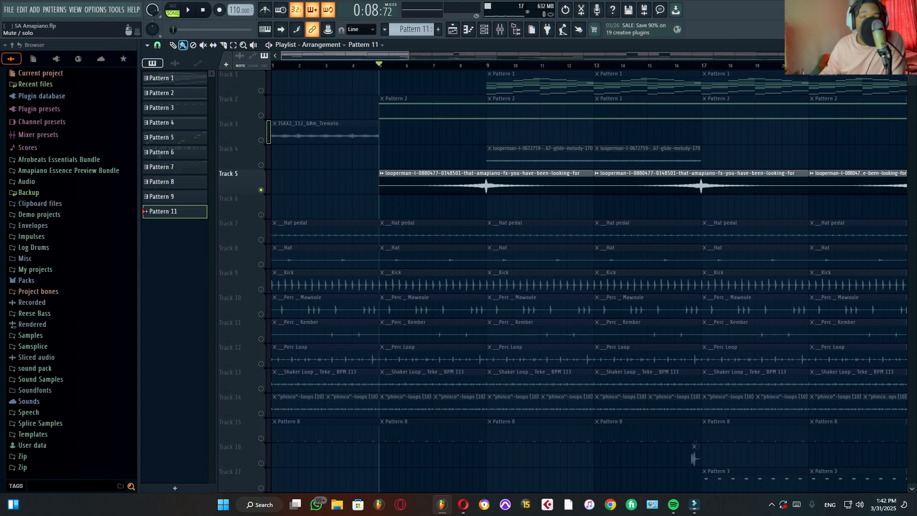
key("space")
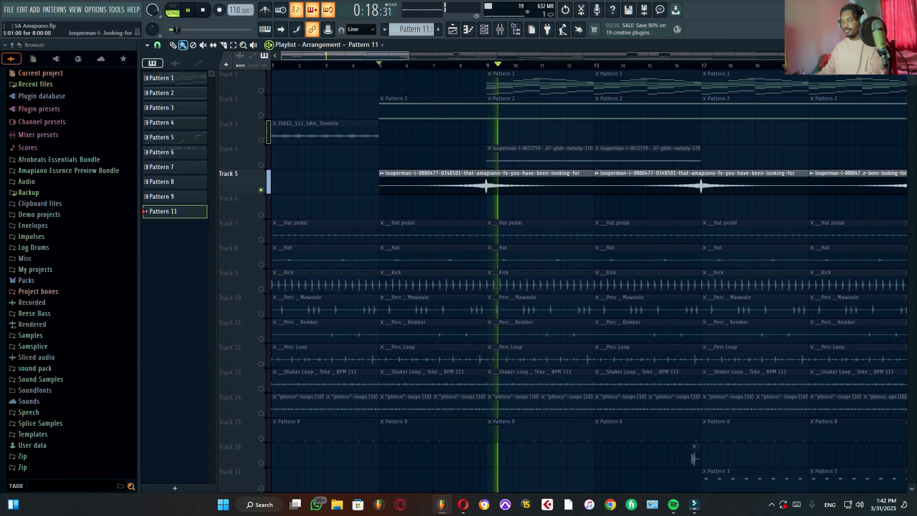
left_click(260, 165)
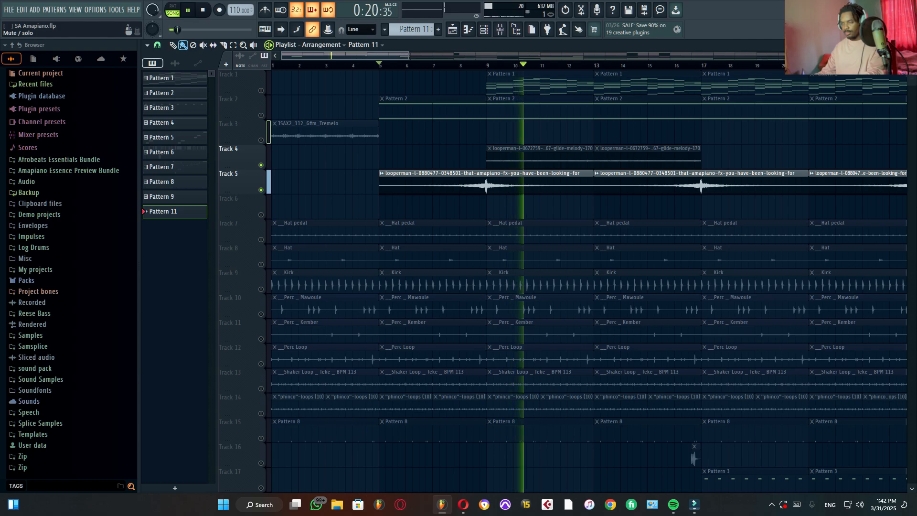
key("space")
Step: Solo Track 30 and audition its AK vocal atmosphere clips from bar 17
scroll(644, 84, "down", 4)
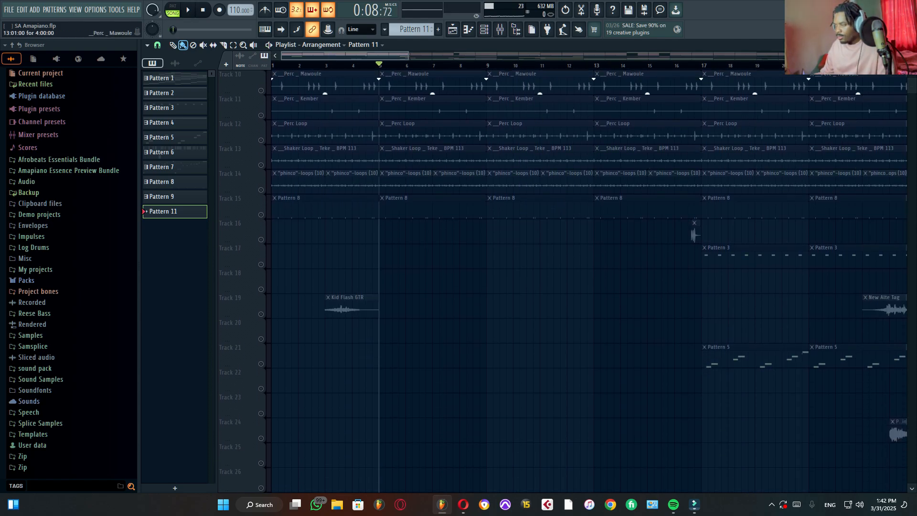
left_click(700, 66)
scroll(678, 67, "down", 4)
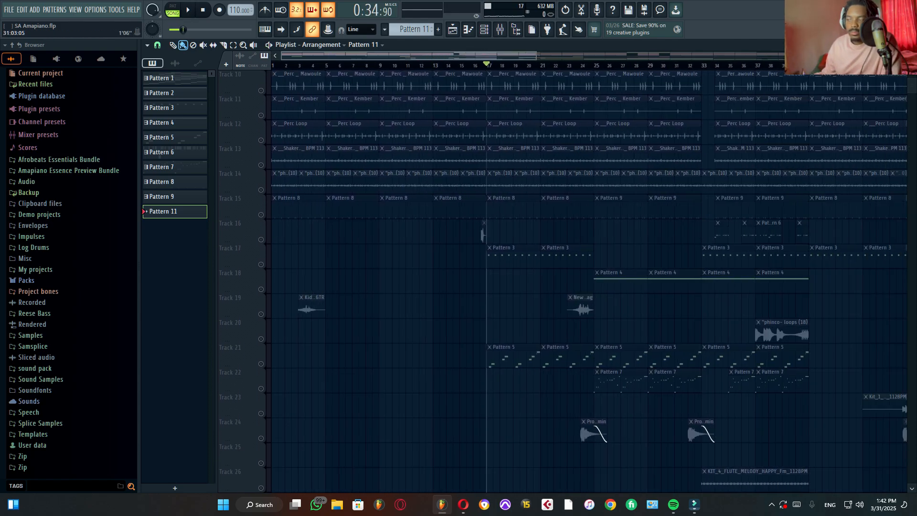
scroll(678, 67, "down", 1)
scroll(587, 281, "down", 4)
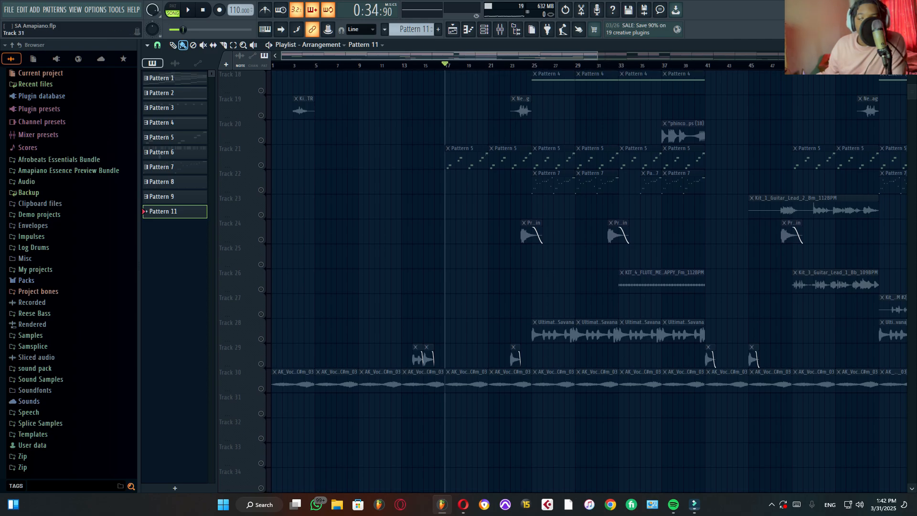
left_click(260, 389)
key("space")
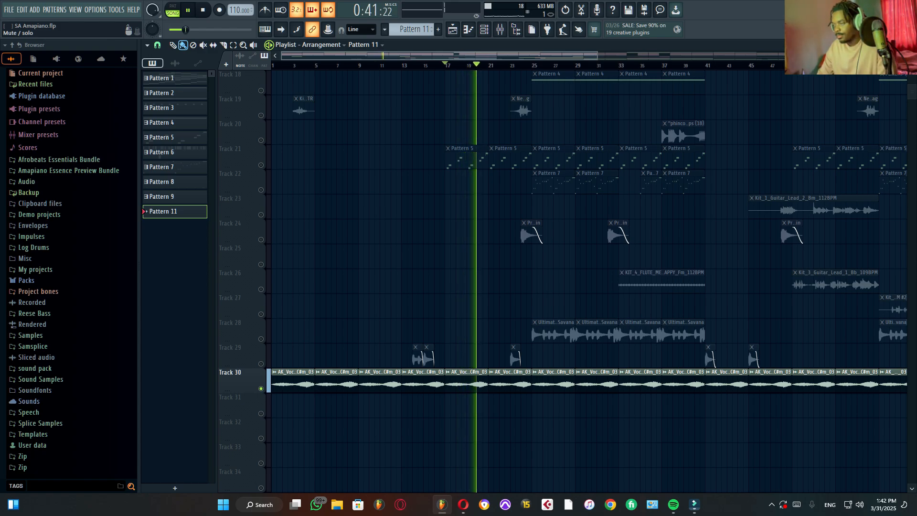
key("space")
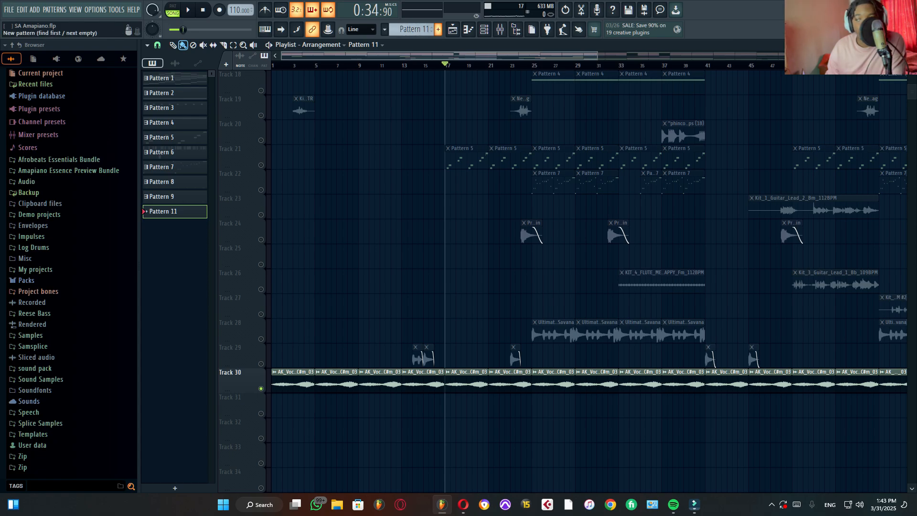
Step: Activate Track 29 alongside Track 30 and audition its short clips from about bar 13
left_click(418, 65)
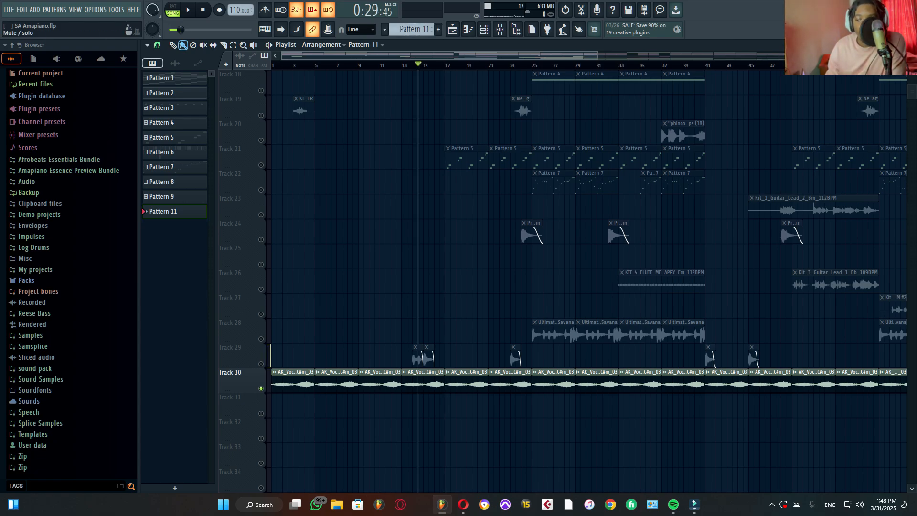
left_click(260, 364)
left_click(409, 65)
key("space")
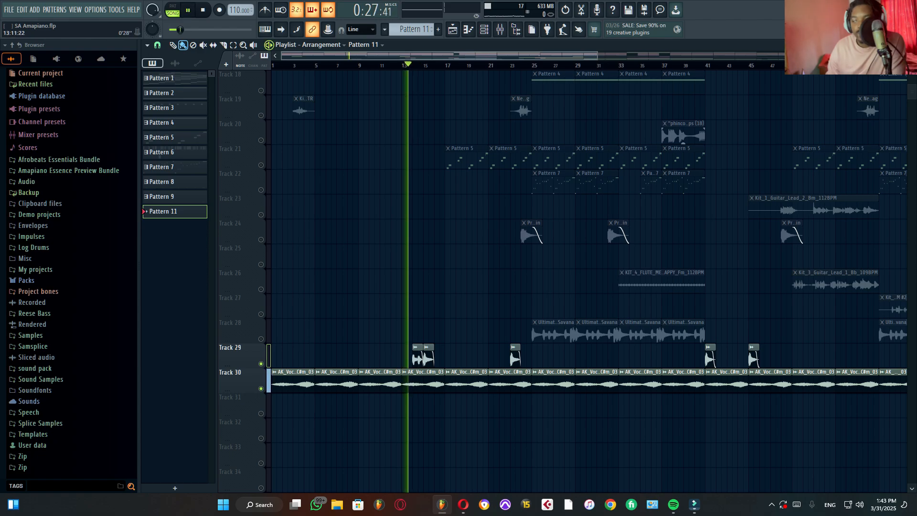
key("space")
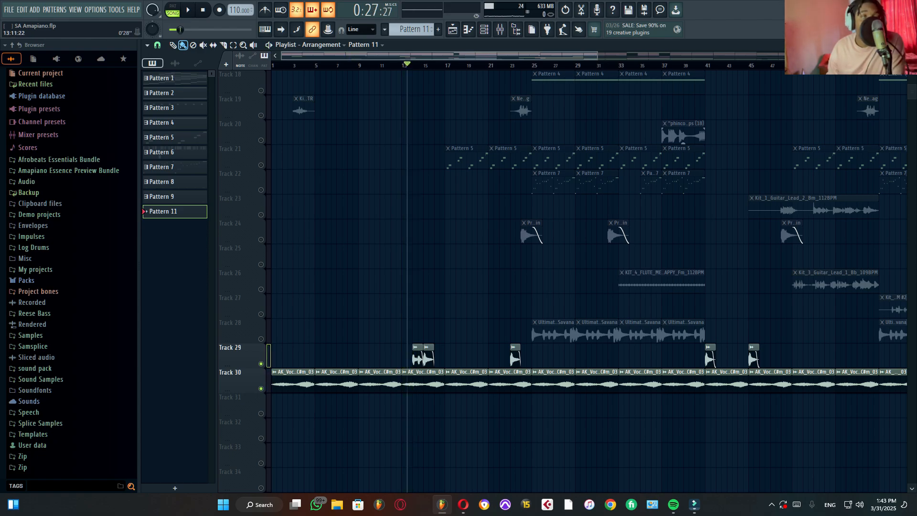
key("space")
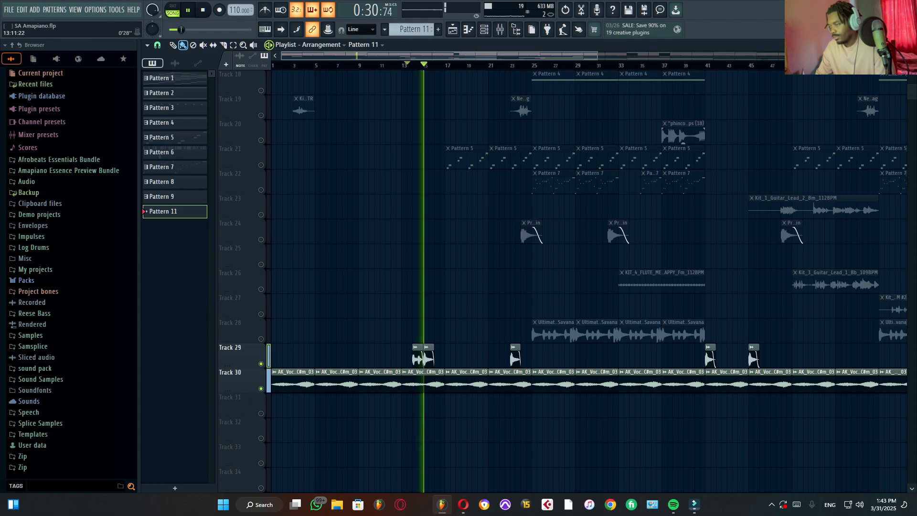
key("space")
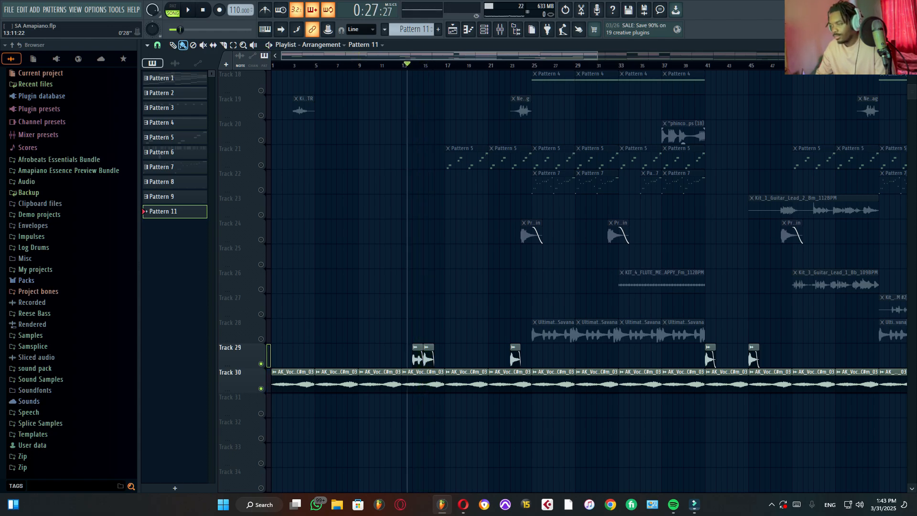
Step: Activate Track 19 and audition its New Alte Tag clip from bar 23
left_click(261, 115)
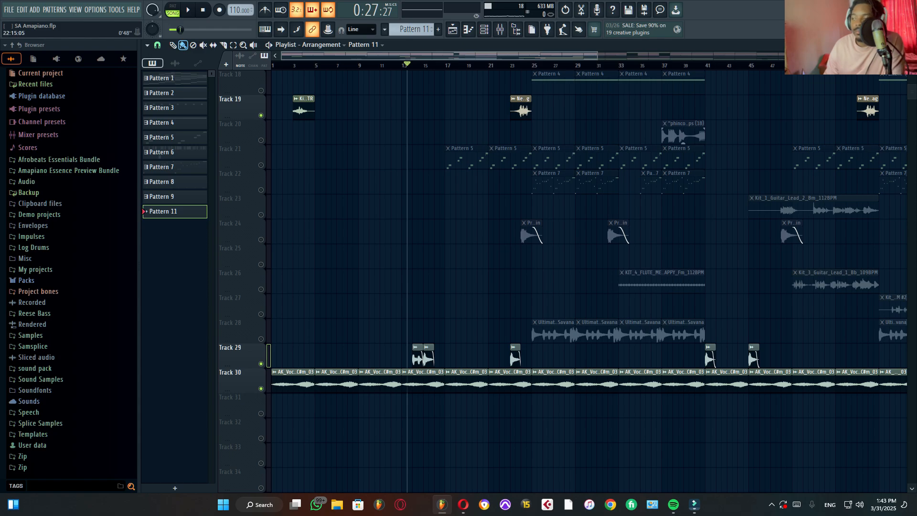
left_click(511, 65)
key("space")
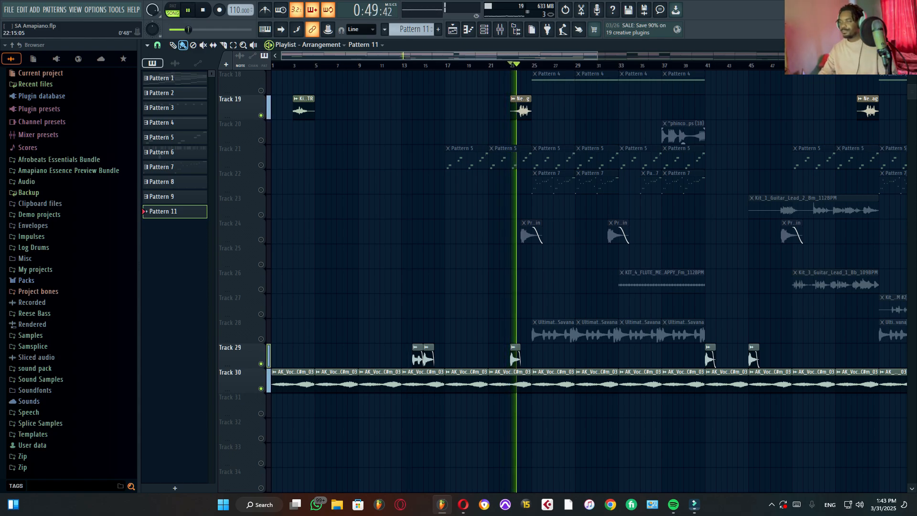
key("space")
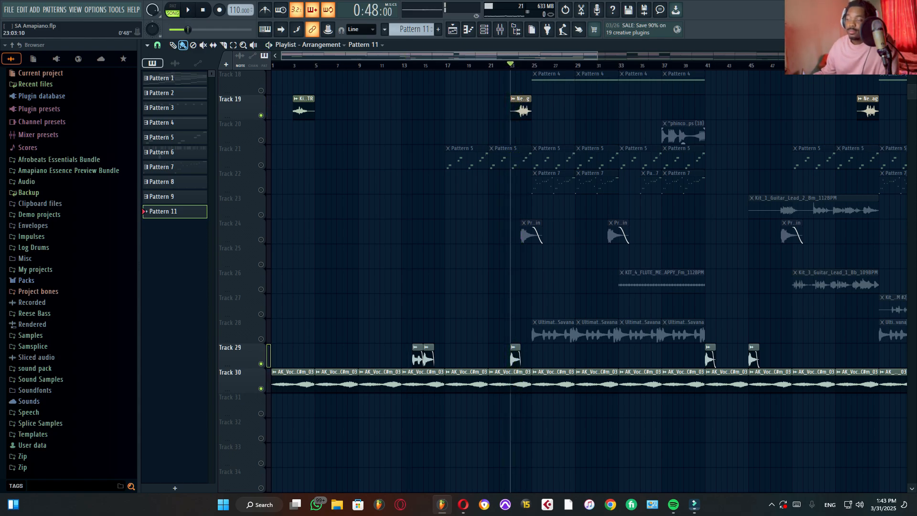
Step: Activate Track 16 and audition its short clip just before bar 17
scroll(506, 143, "up", 8)
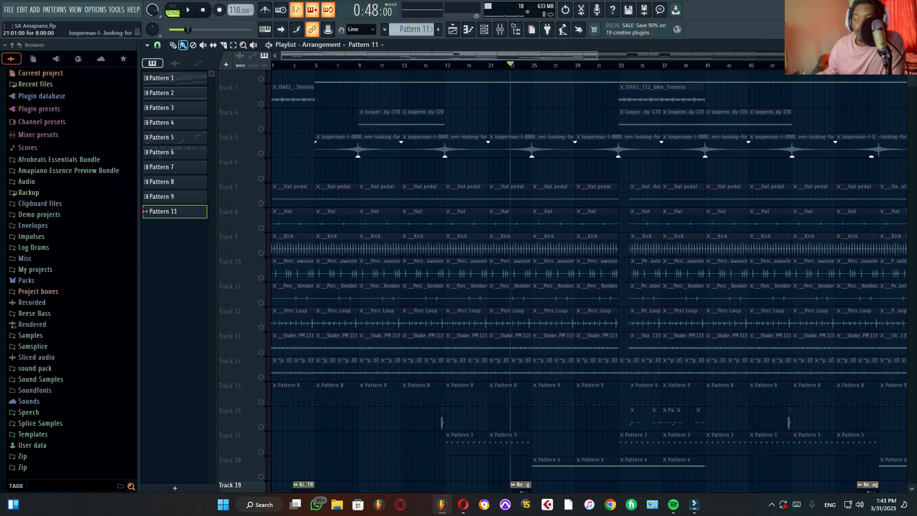
scroll(444, 136, "down", 2)
scroll(442, 136, "up", 3)
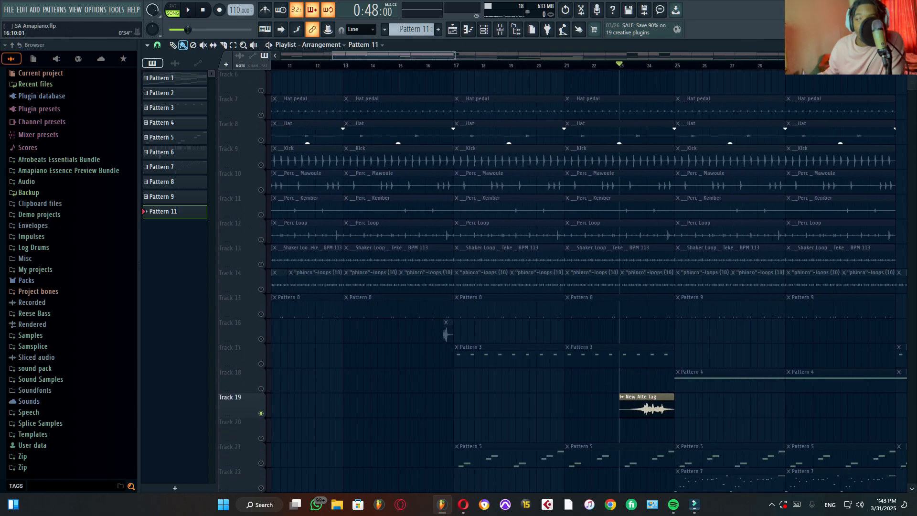
scroll(440, 65, "up", 3)
left_click_drag(439, 65, 446, 65)
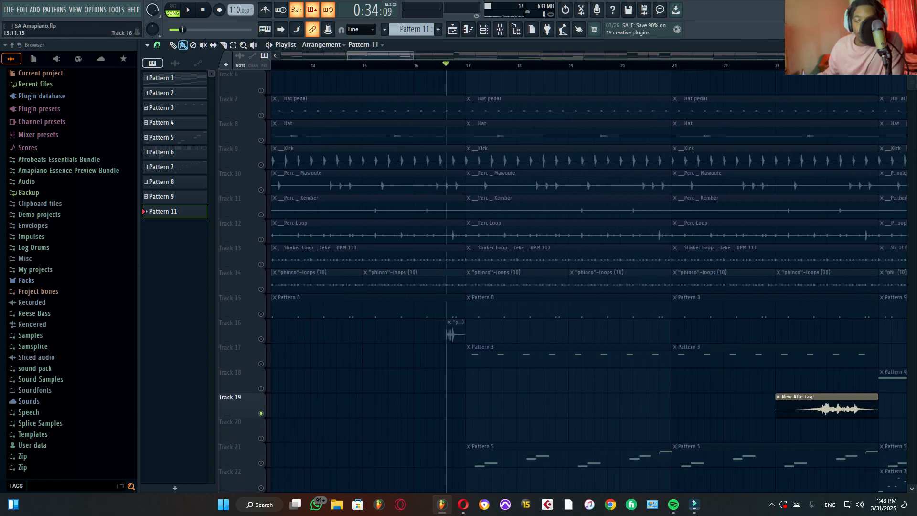
left_click(261, 339)
key("space")
key("space")
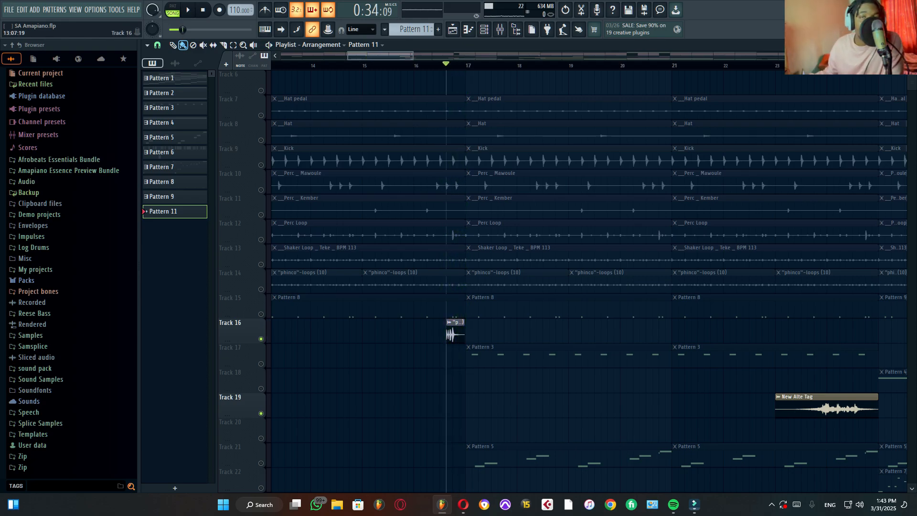
Step: Activate Track 28, audition its Ultimate_90_Bm_Vocal_Loop_Savana clips from bar 25, and mute Track 30
scroll(260, 339, "down", 3)
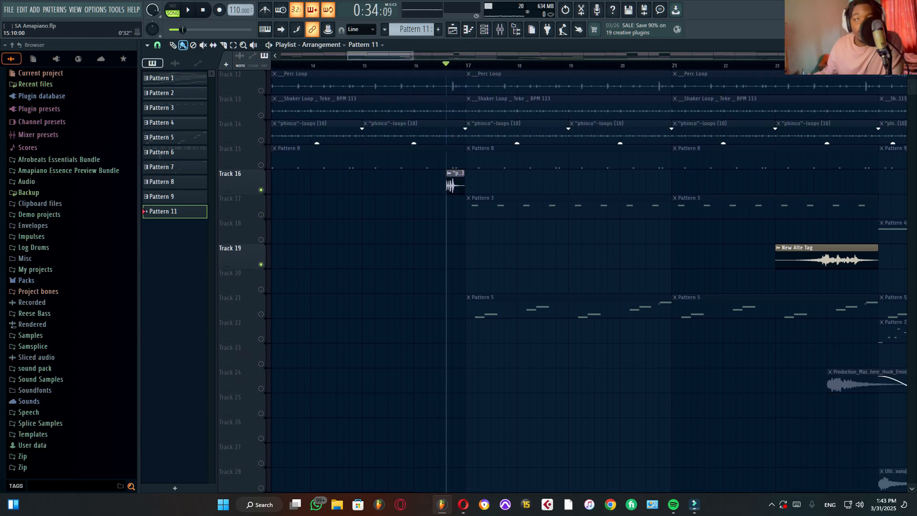
scroll(268, 306, "right", 6)
scroll(268, 306, "down", 4)
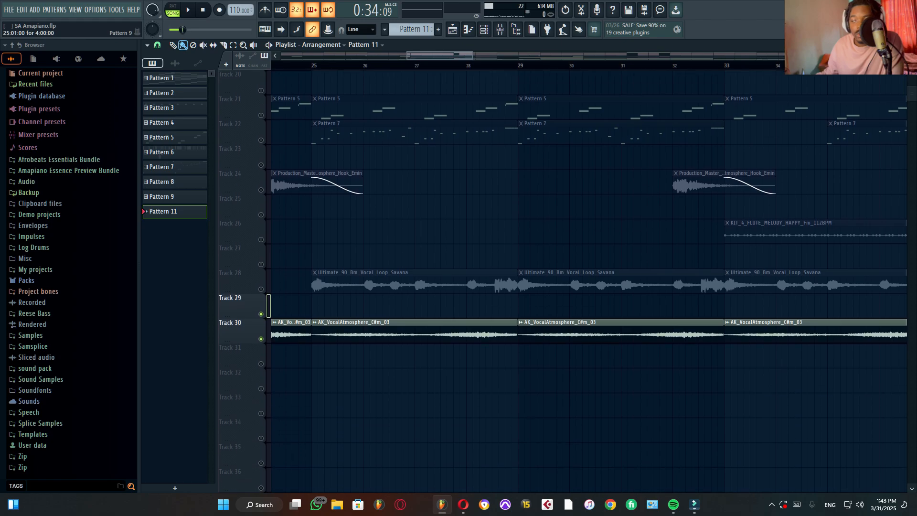
left_click(313, 65)
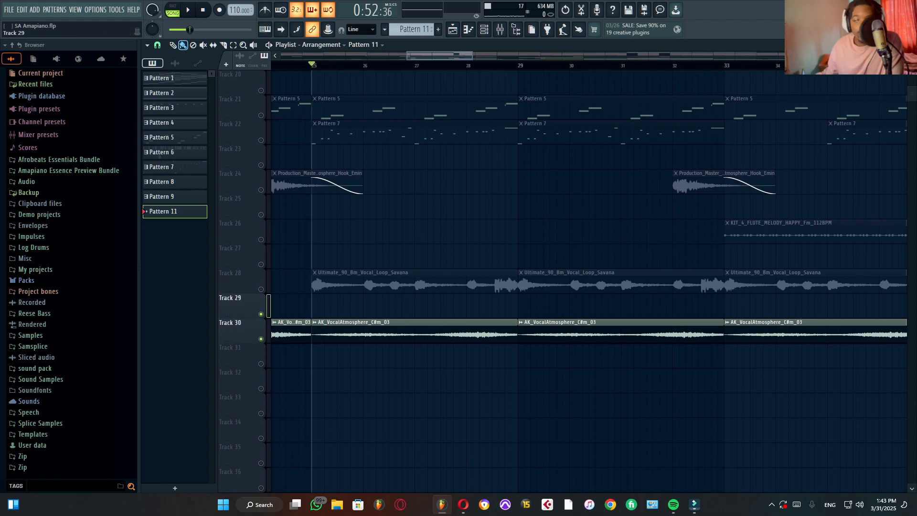
left_click(261, 289)
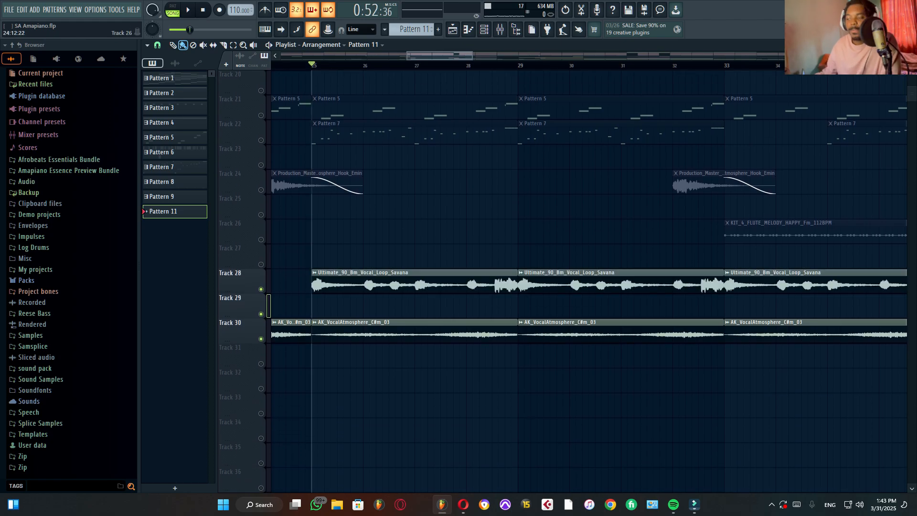
key("space")
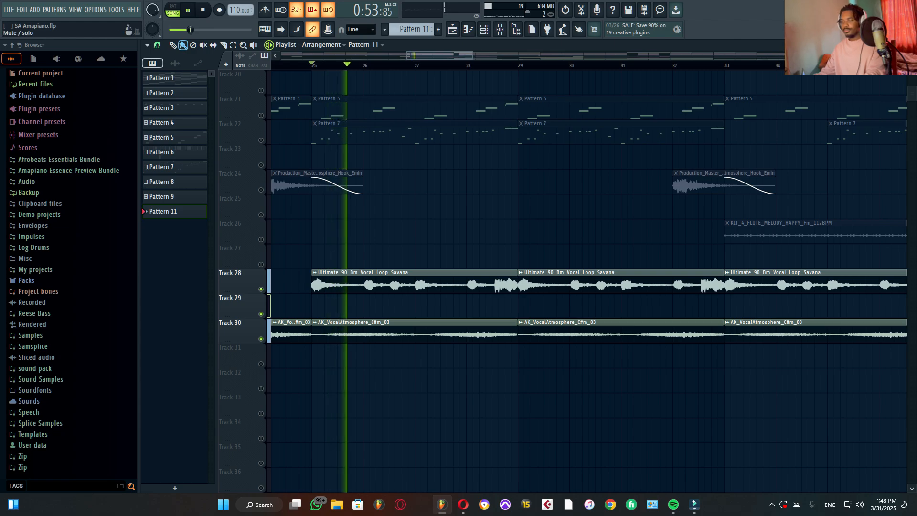
scroll(630, 306, "up", 6)
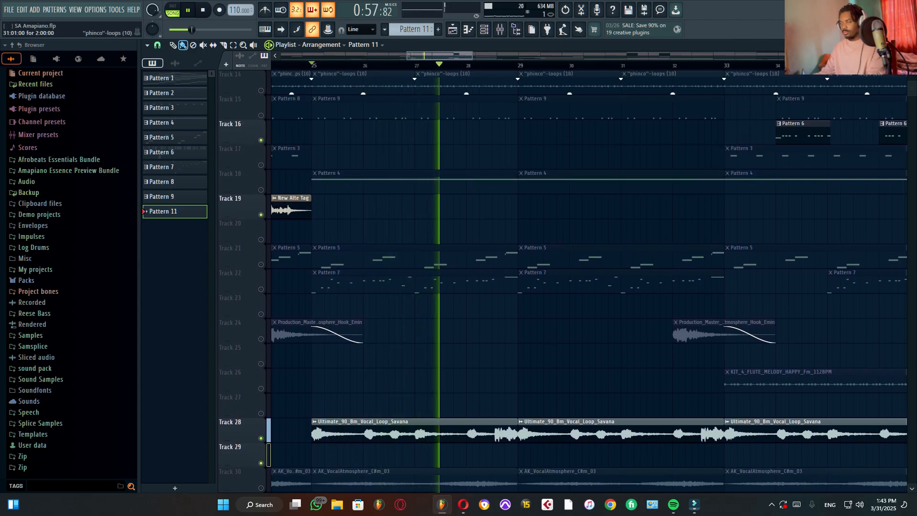
key("space")
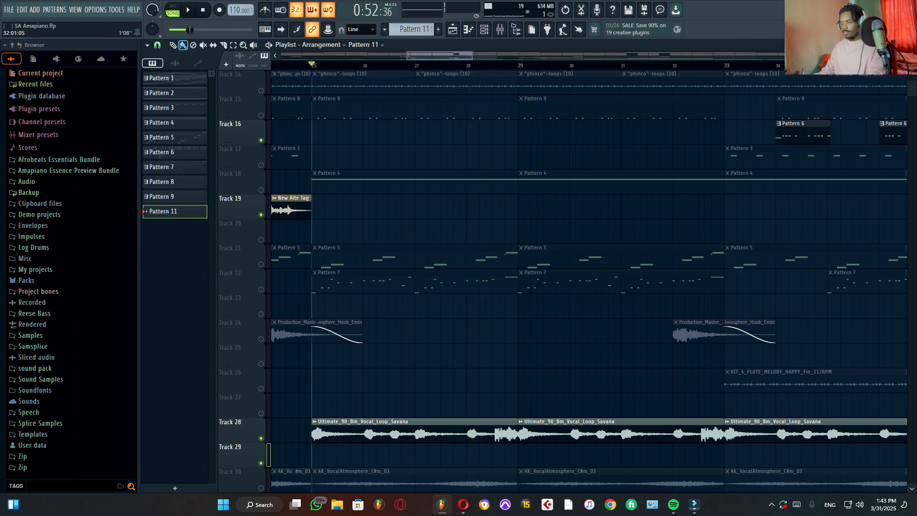
Step: Activate Track 24 and audition its atmosphere hook clip from bar 32
left_click(673, 65)
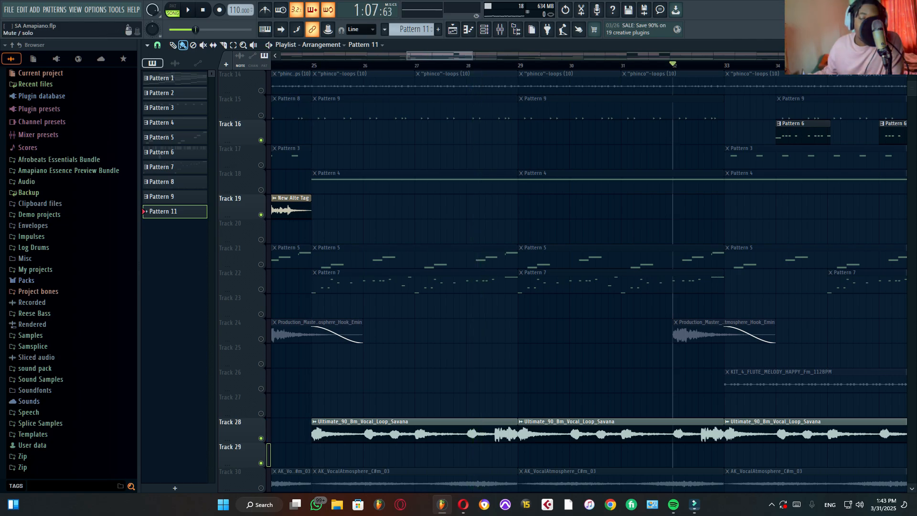
left_click(261, 339)
key("space")
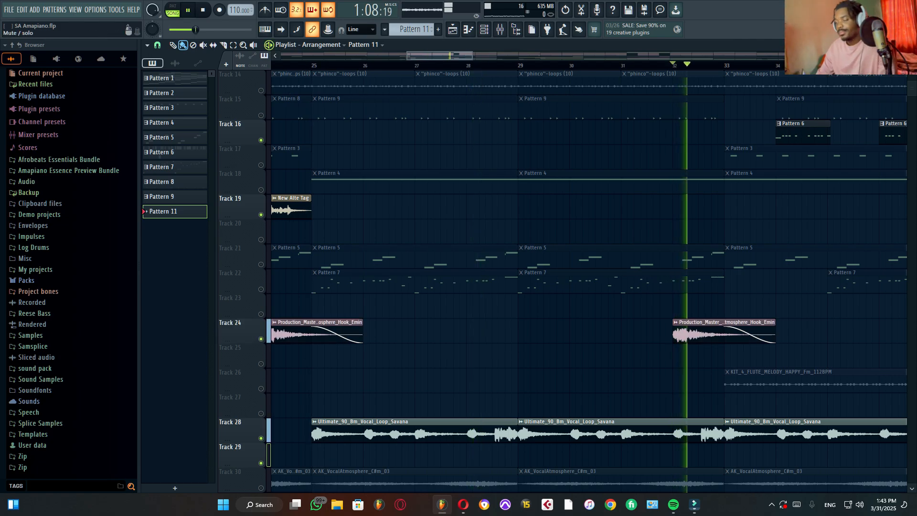
key("space")
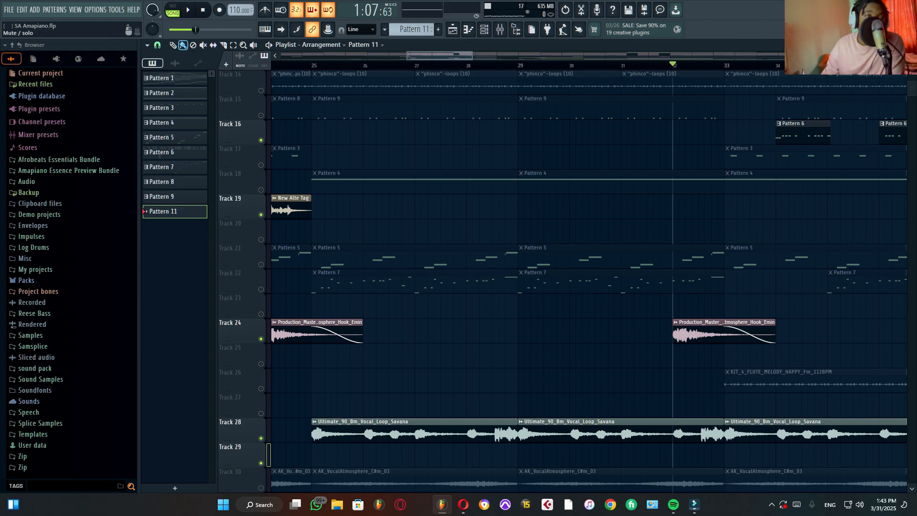
key("space")
key("space")
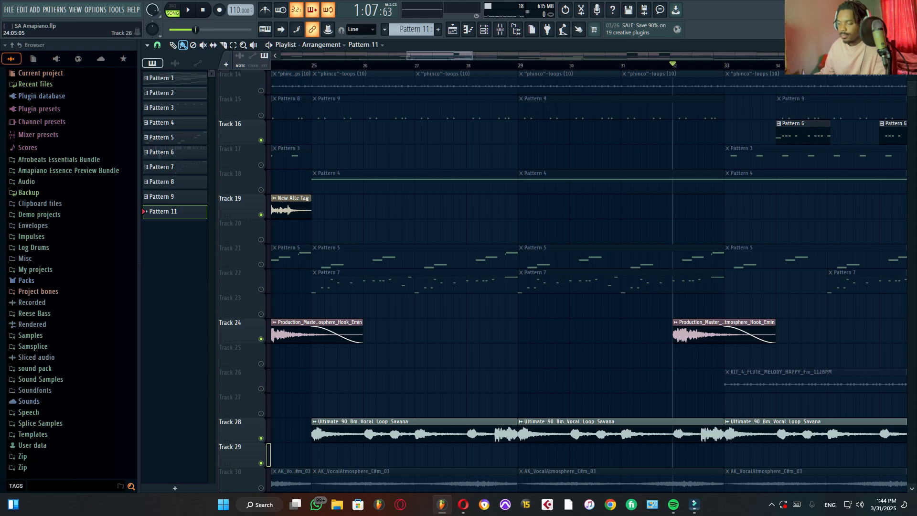
Step: Activate Track 26 and audition its KIT_4_FLUTE_MELODY_HAPPY clip from bar 33
left_click(261, 388)
left_click(725, 65)
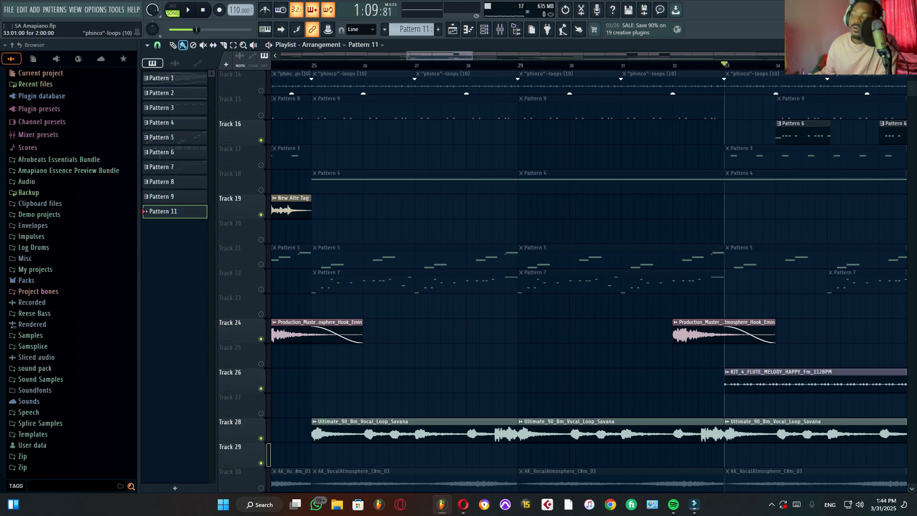
key("space")
scroll(650, 277, "down", 8)
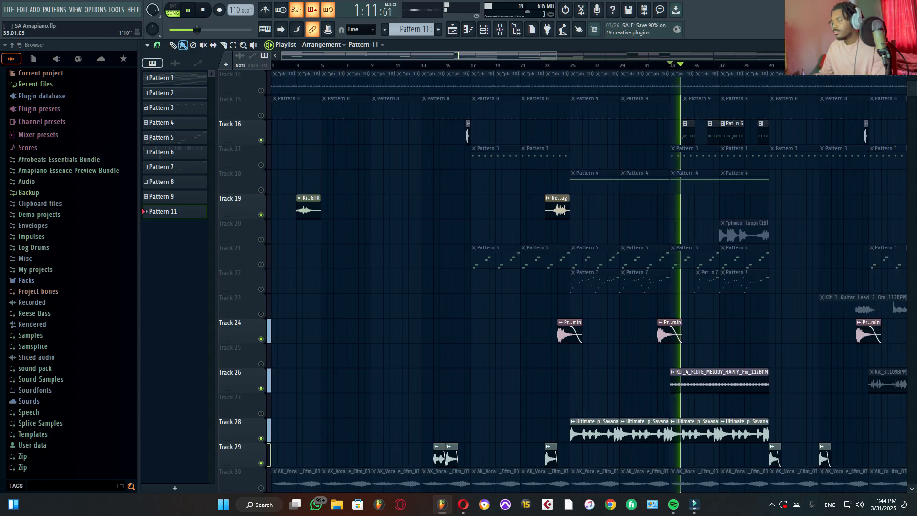
scroll(771, 277, "up", 8)
key("space")
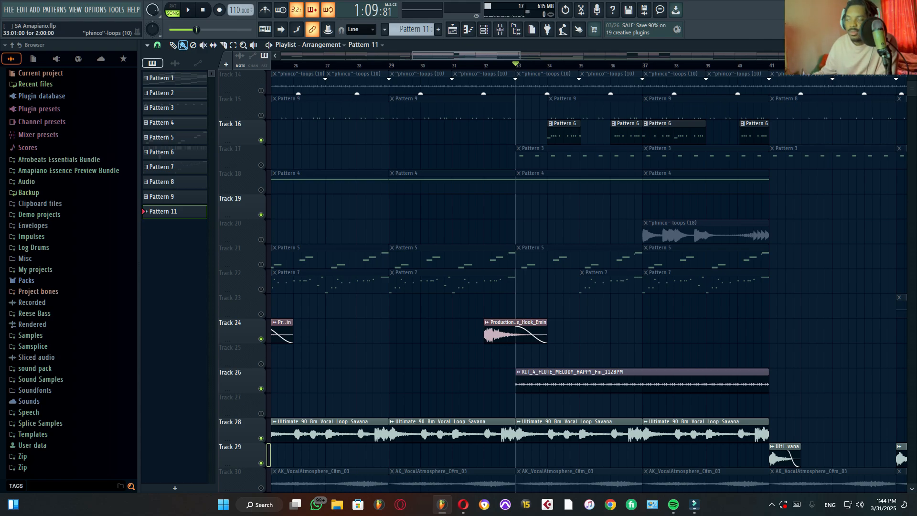
key("space")
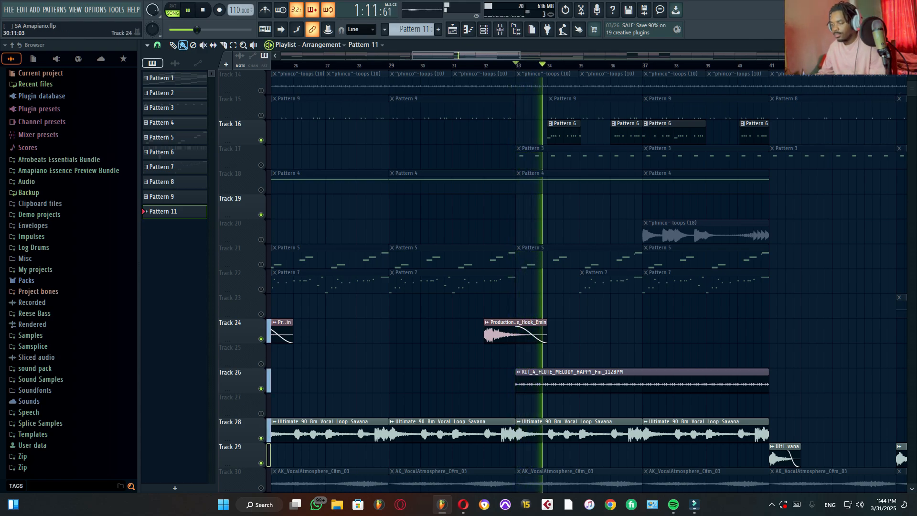
Step: Mute Tracks 26 and 28 and audition the Pattern 6 clips on Track 16 from bar 34
left_click(260, 389)
left_click(261, 439)
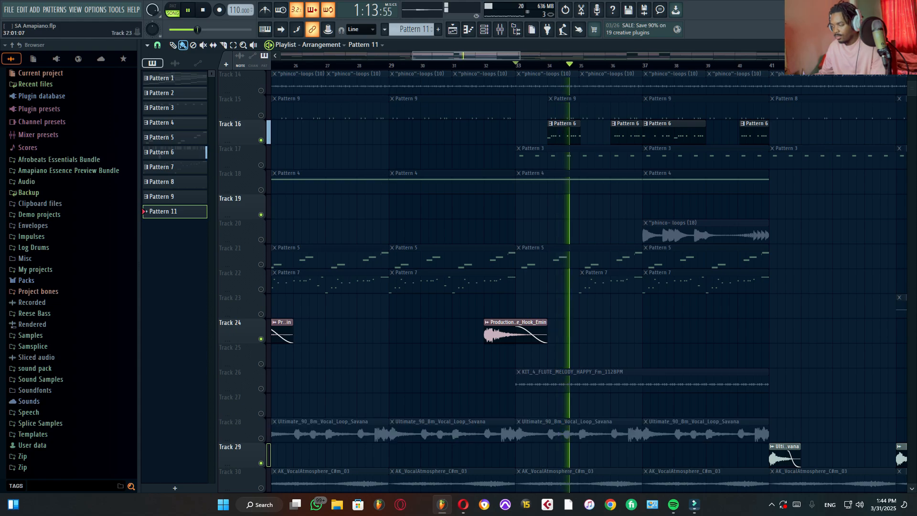
left_click(550, 66)
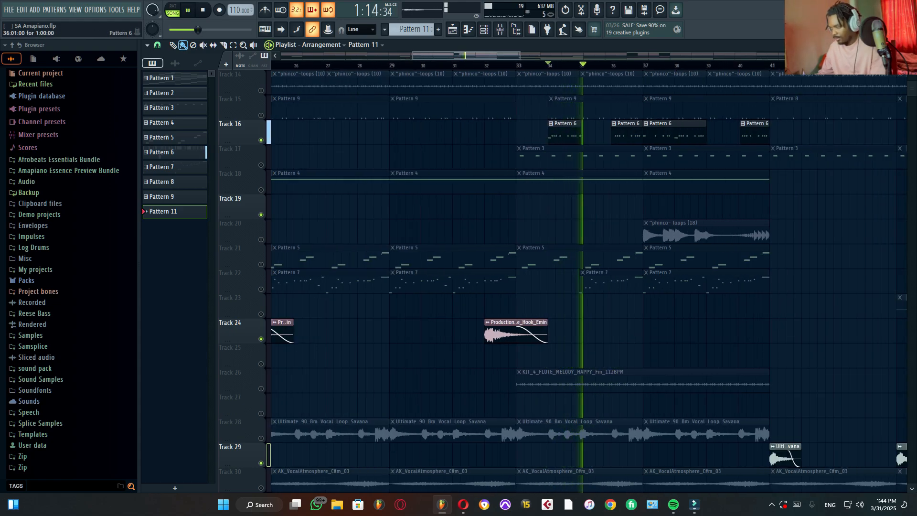
left_click(626, 133)
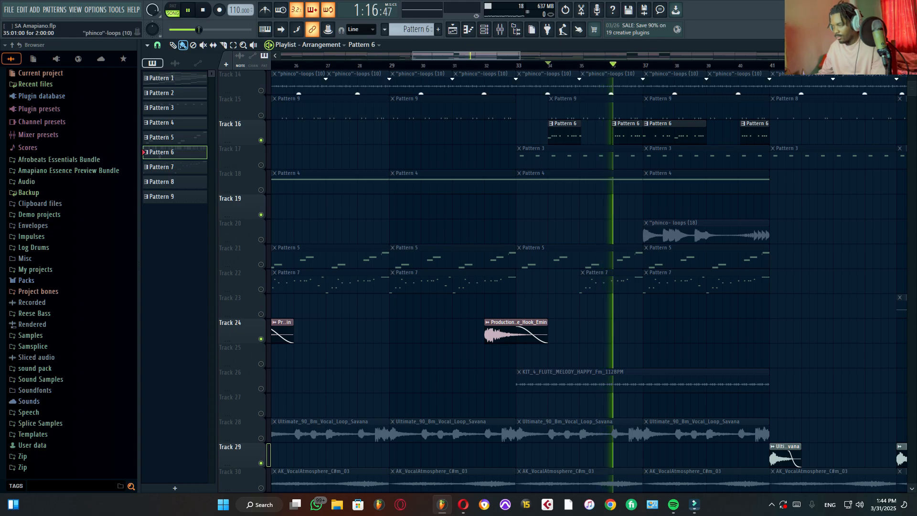
scroll(598, 66, "down", 5)
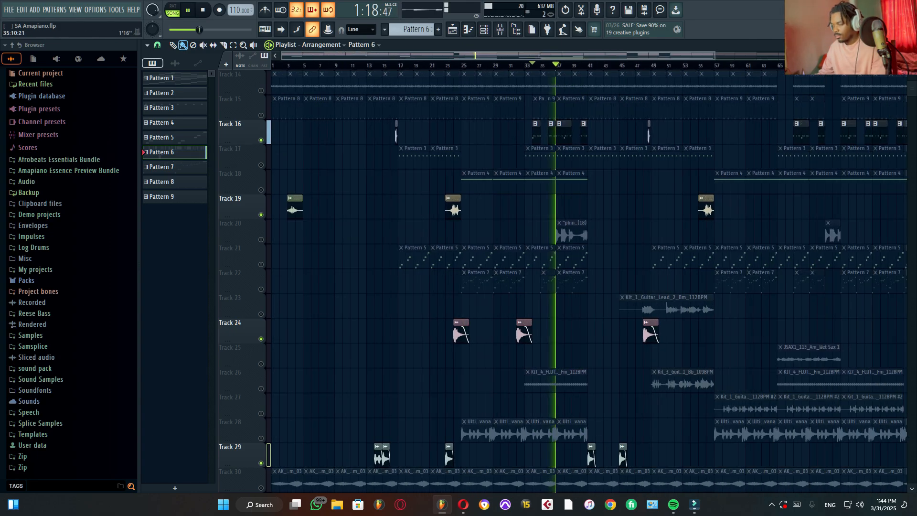
scroll(545, 65, "down", 2)
key("space")
Step: Activate Track 23 and audition its Kit_1_Guitar_Lead_2 clip from bar 45
left_click(549, 65)
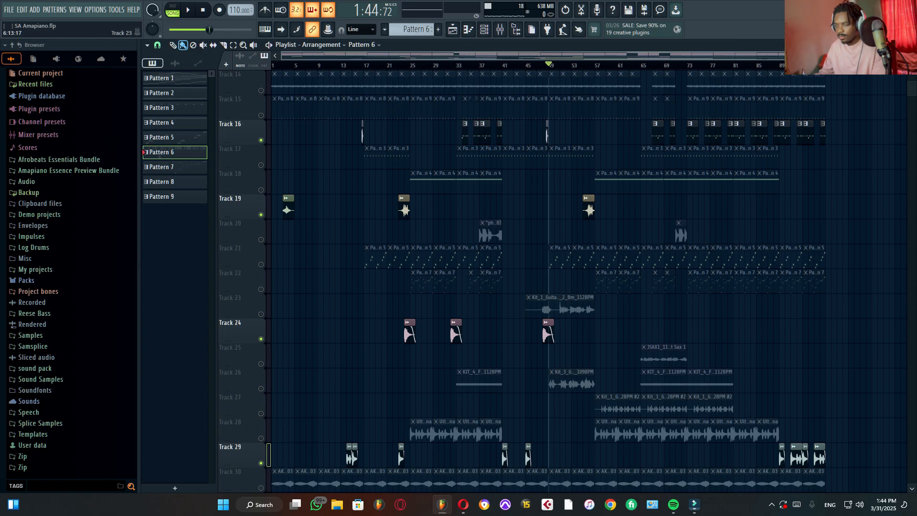
left_click(260, 314)
left_click(527, 65)
scroll(529, 66, "up", 2)
scroll(630, 182, "up", 4)
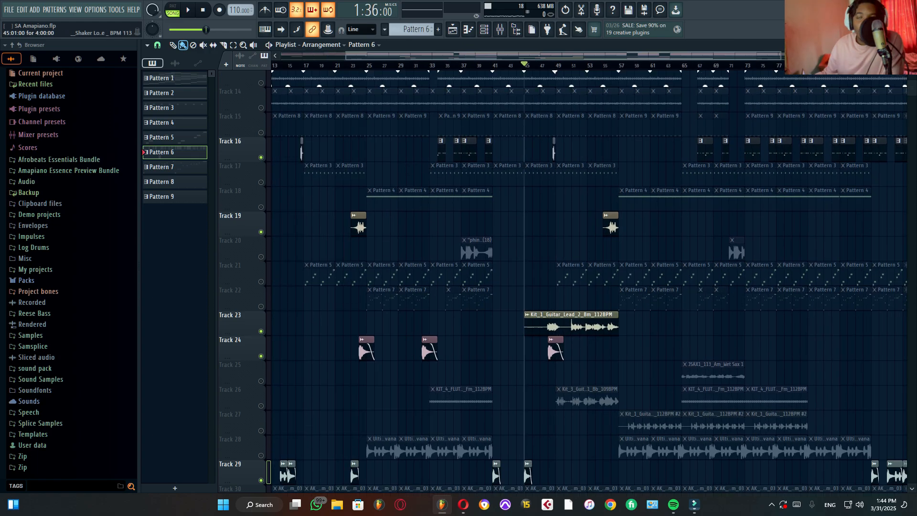
scroll(630, 181, "down", 4)
scroll(562, 282, "up", 5)
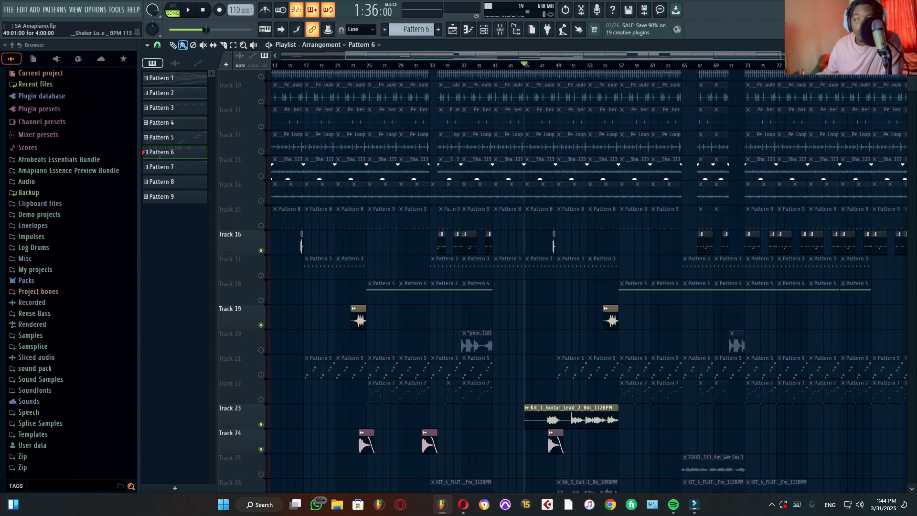
scroll(590, 281, "down", 5)
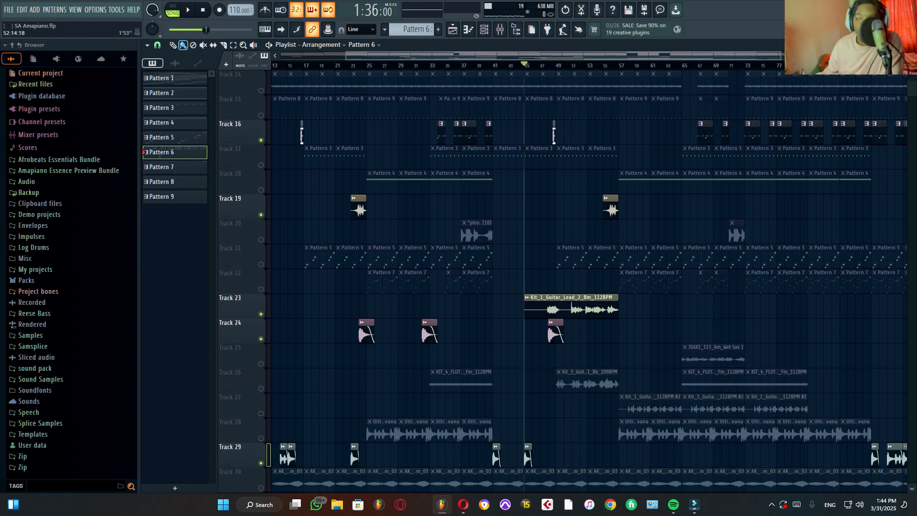
scroll(590, 282, "up", 3)
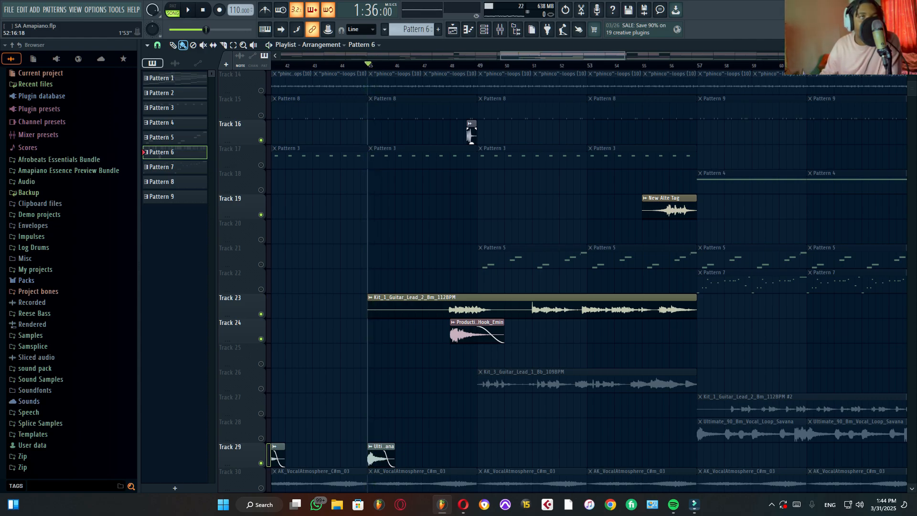
key("space")
scroll(590, 282, "up", 1)
scroll(590, 281, "down", 2)
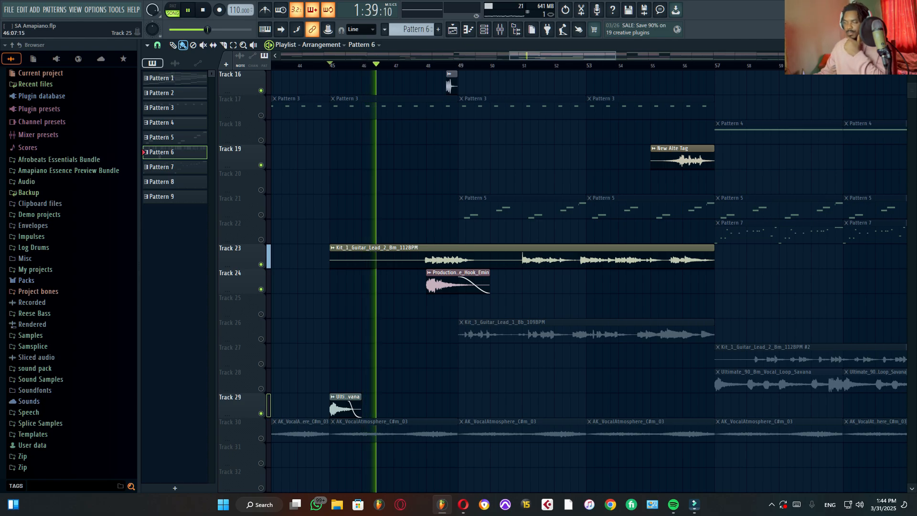
Step: Audition the guitar lead on Track 23 from bar 48 onward, muting the atmosphere hook on Track 24
left_click(427, 66)
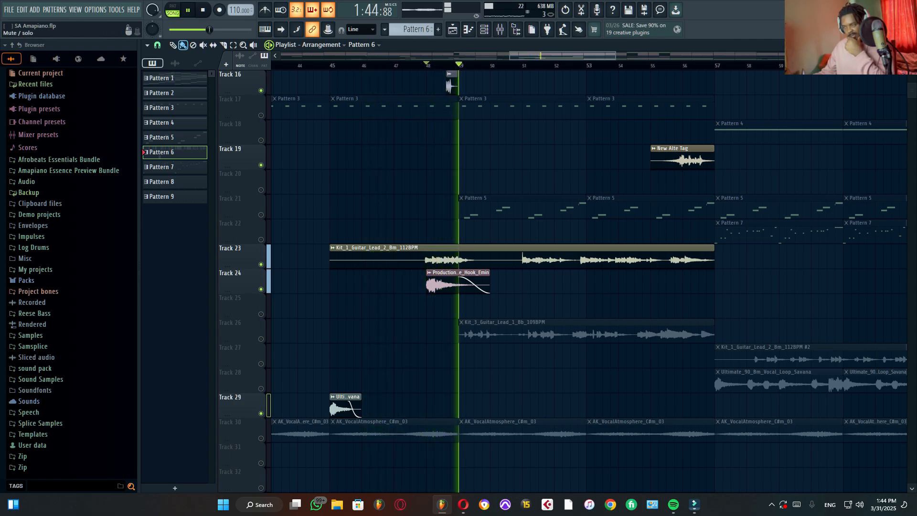
left_click(261, 289)
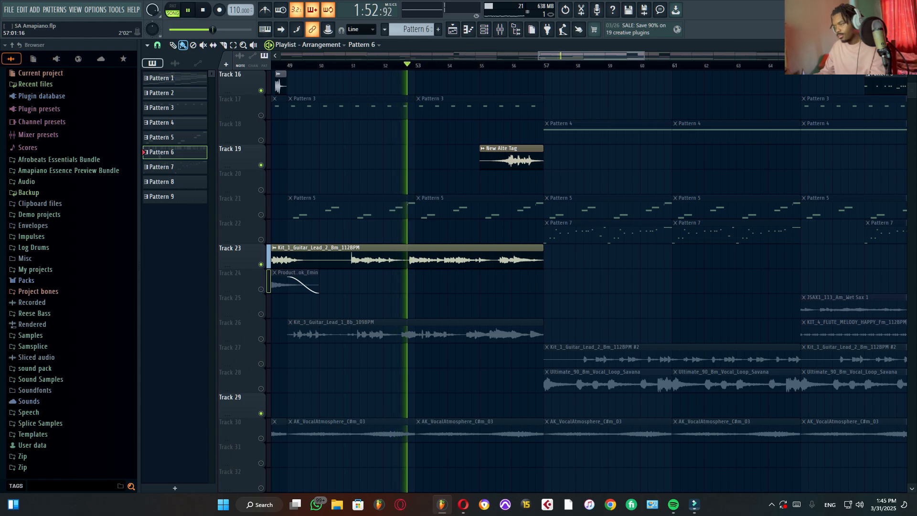
key("space")
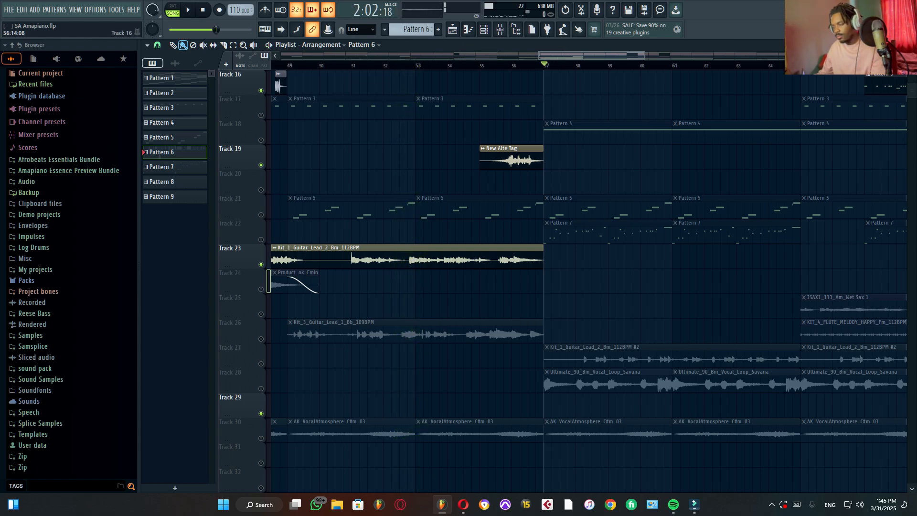
Step: Activate Track 27 and audition its Kit_1_Guitar_Lead_2 #2 clips from bar 57
left_click(260, 364)
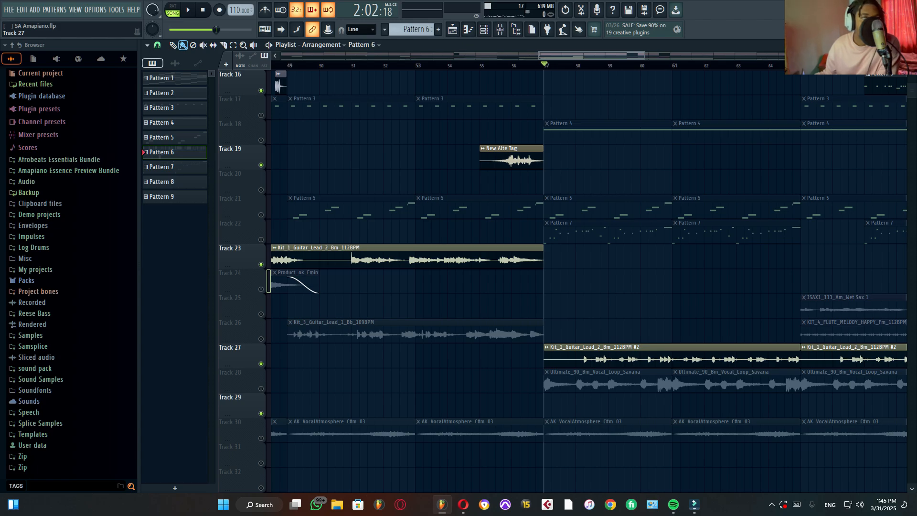
key("space")
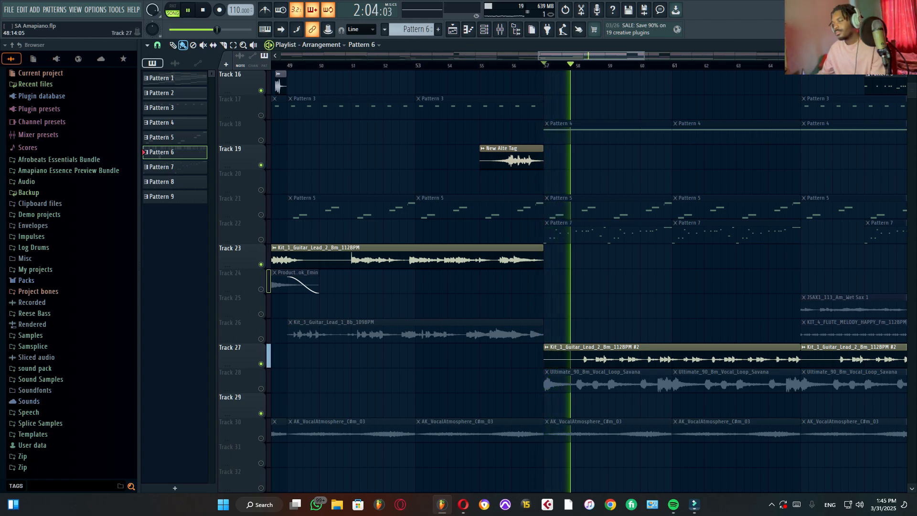
left_click_drag(635, 56, 690, 55)
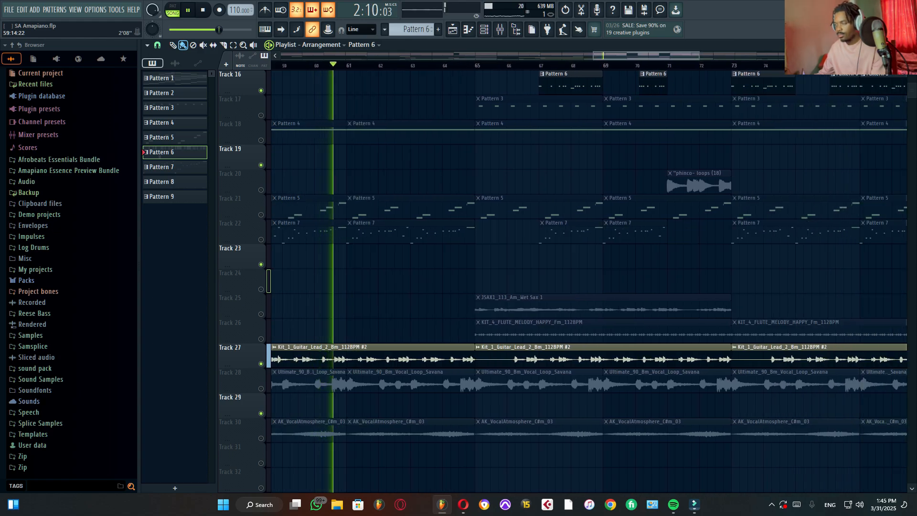
scroll(661, 306, "down", 3, "ctrl")
key("space")
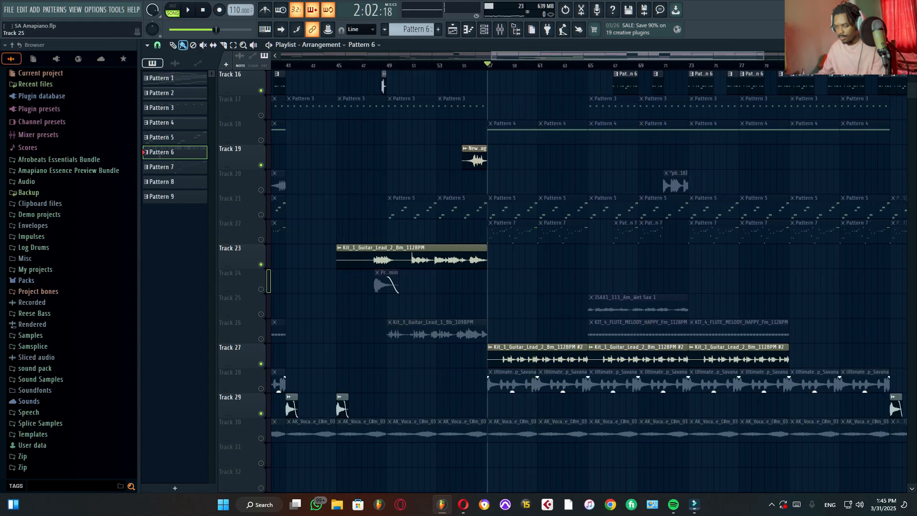
Step: Activate Track 25 and audition its JSAX1_113_Am_Wet Sax 1 clip from bar 65
left_click(261, 314)
left_click(589, 65)
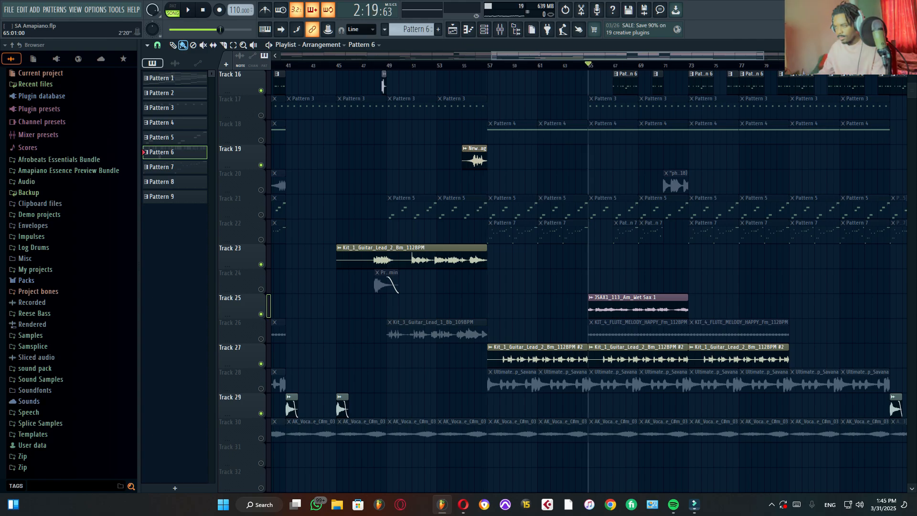
key("space")
key("space")
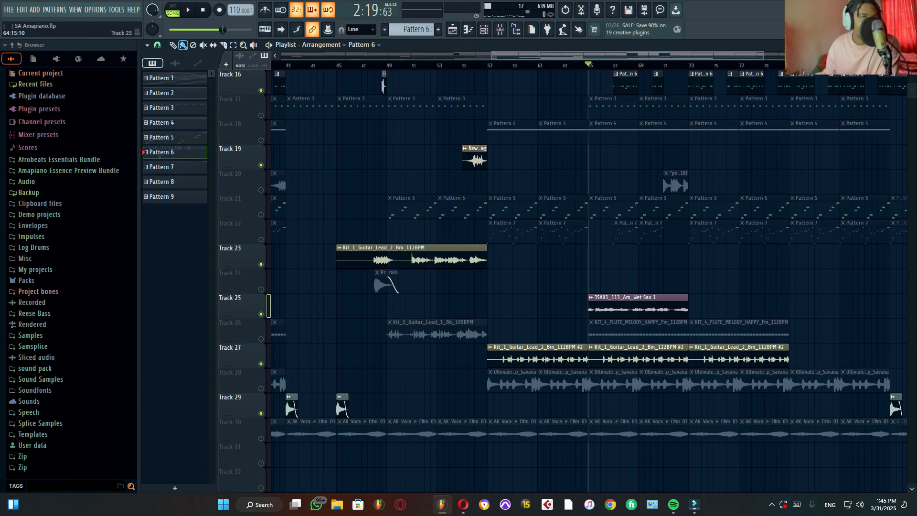
key("space")
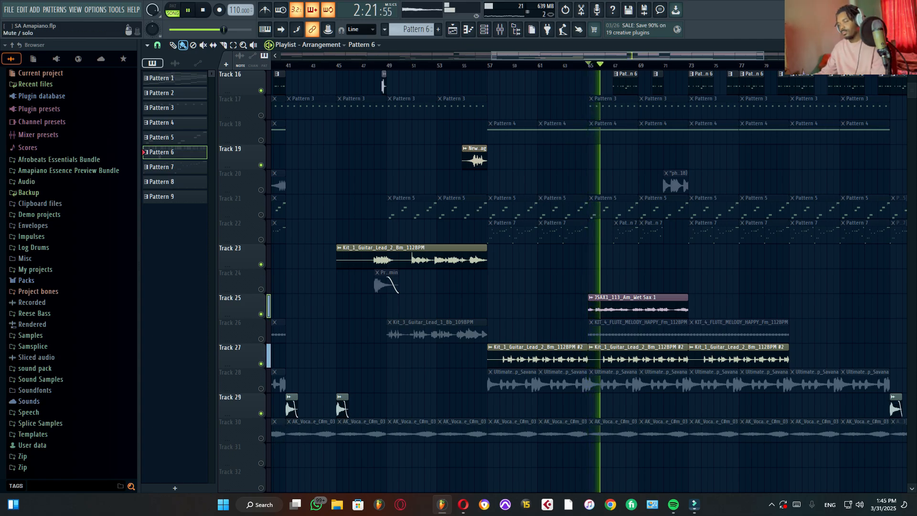
Step: Mute the guitar lead on Track 27 and activate Track 20 with its "phinco- loops (18) clips
left_click(261, 364)
scroll(638, 334, "down", 1)
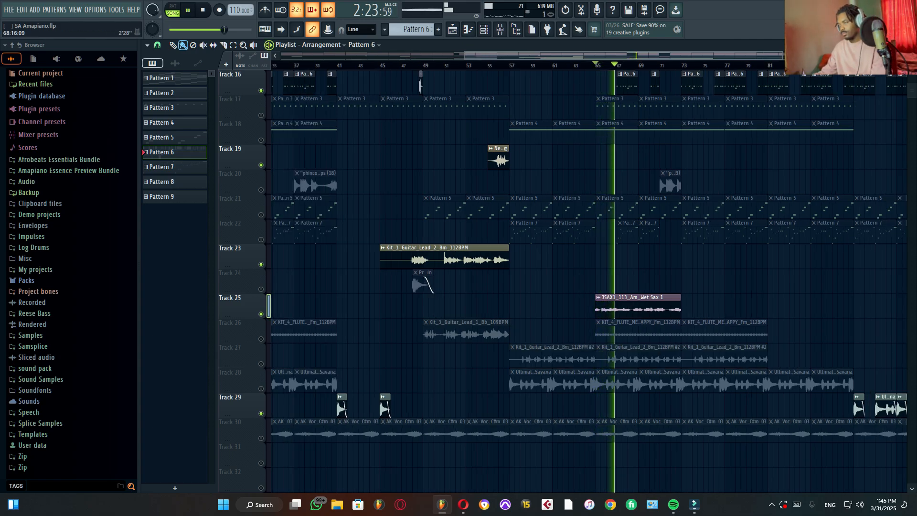
scroll(638, 334, "down", 2)
left_click(261, 90)
scroll(786, 231, "up", 3)
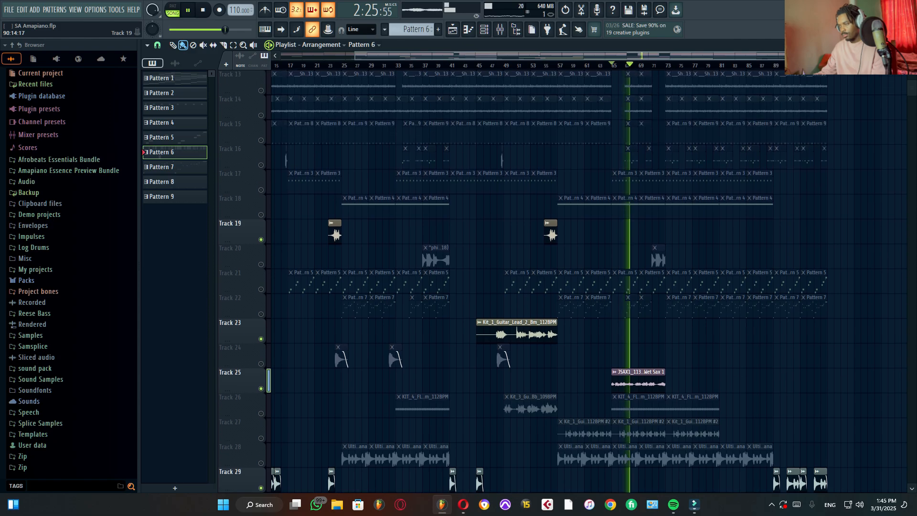
scroll(786, 231, "up", 3)
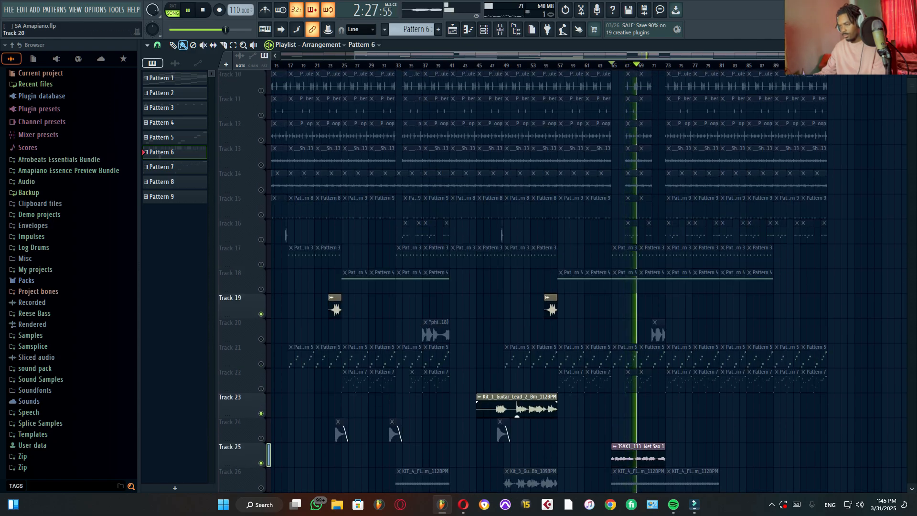
left_click(260, 339)
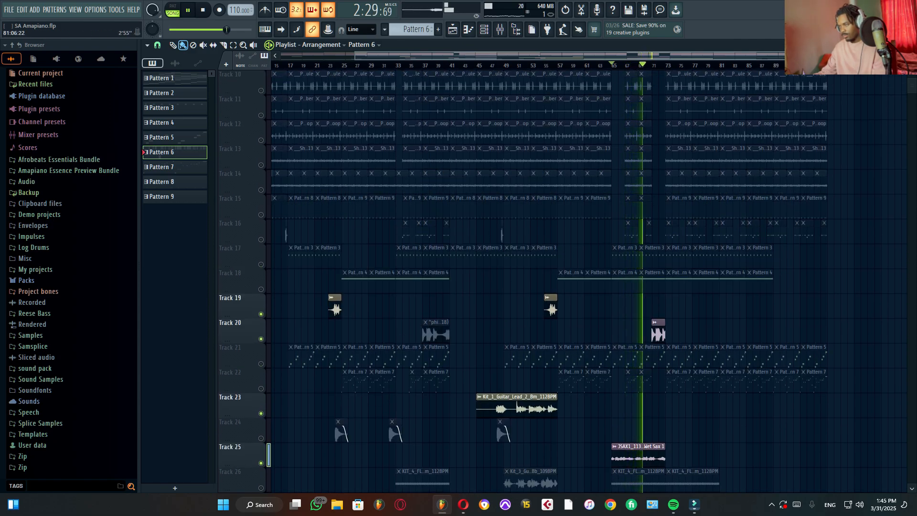
Step: Audition the "phinco- loops (18) clip on Track 20 from bar 71, muting the sax on Track 25
scroll(674, 334, "up", 9)
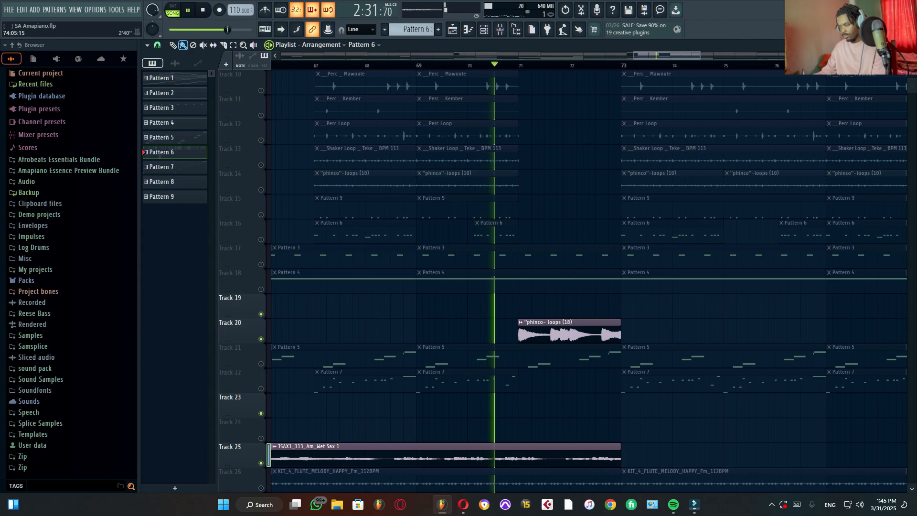
scroll(674, 334, "down", 3)
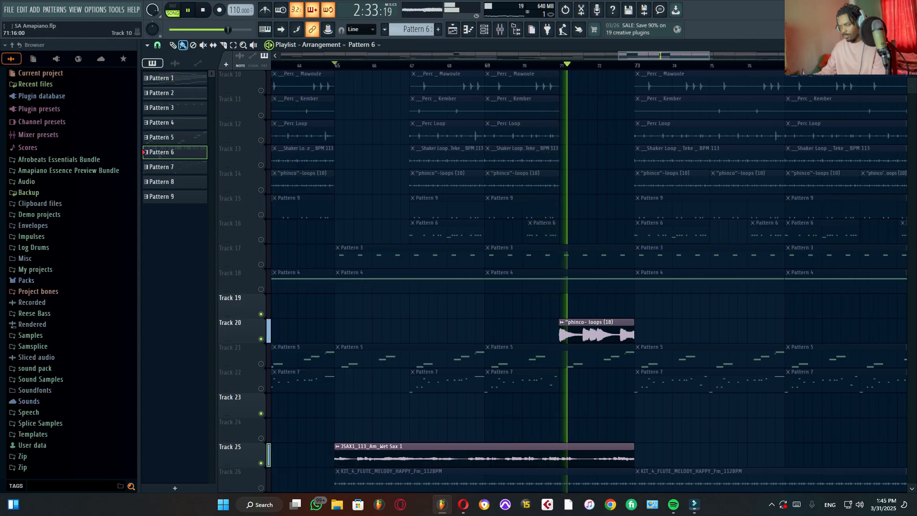
key("space")
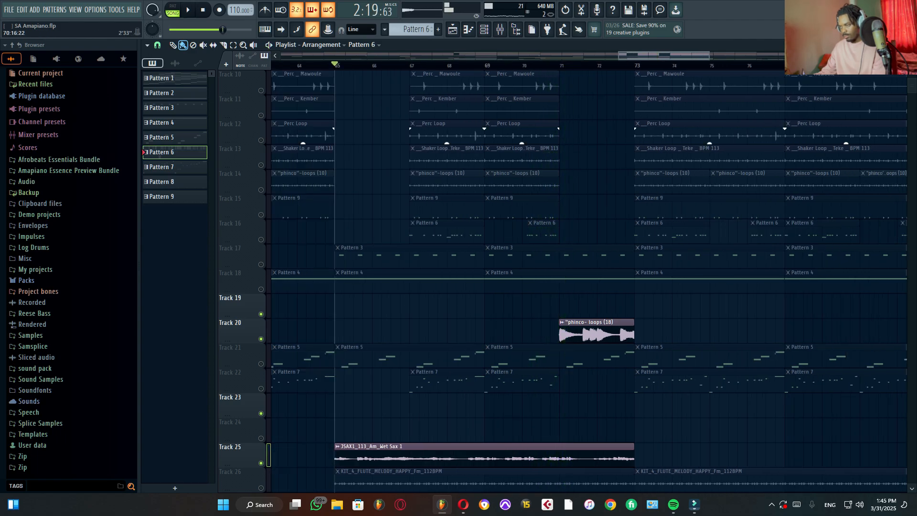
left_click(558, 65)
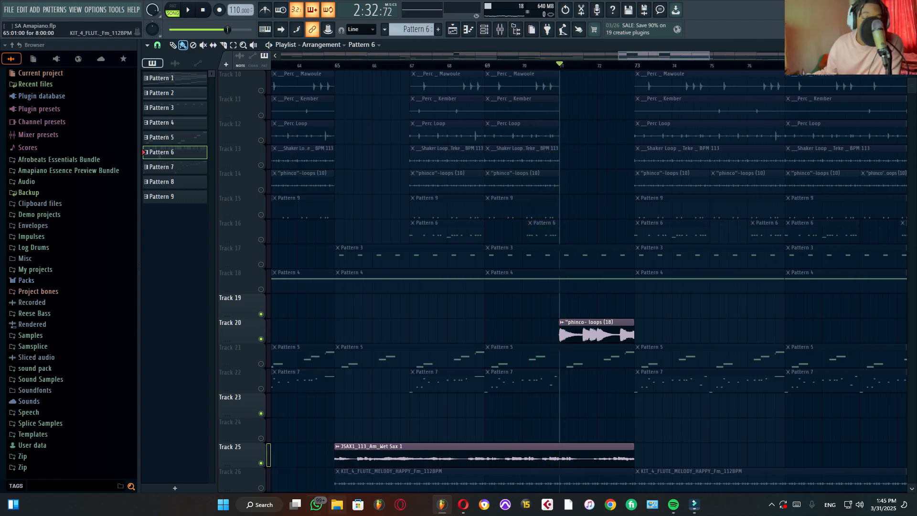
key("space")
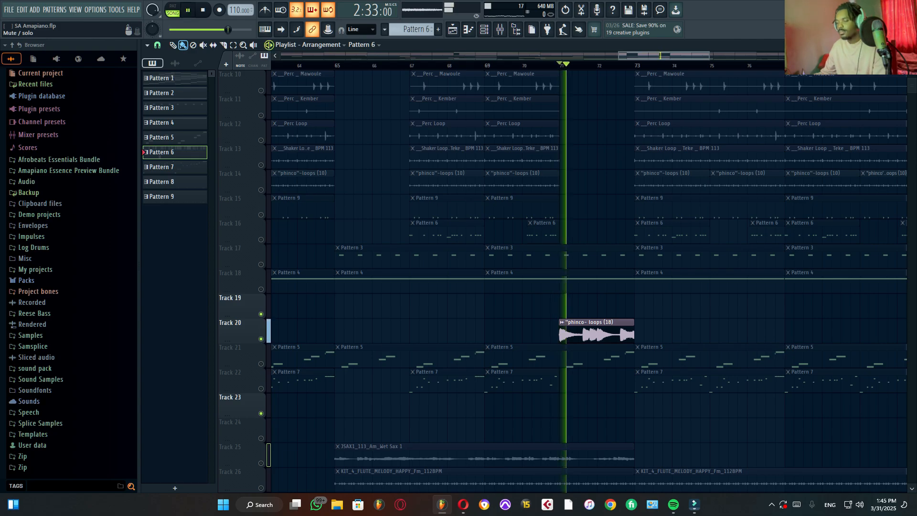
scroll(636, 306, "down", 6)
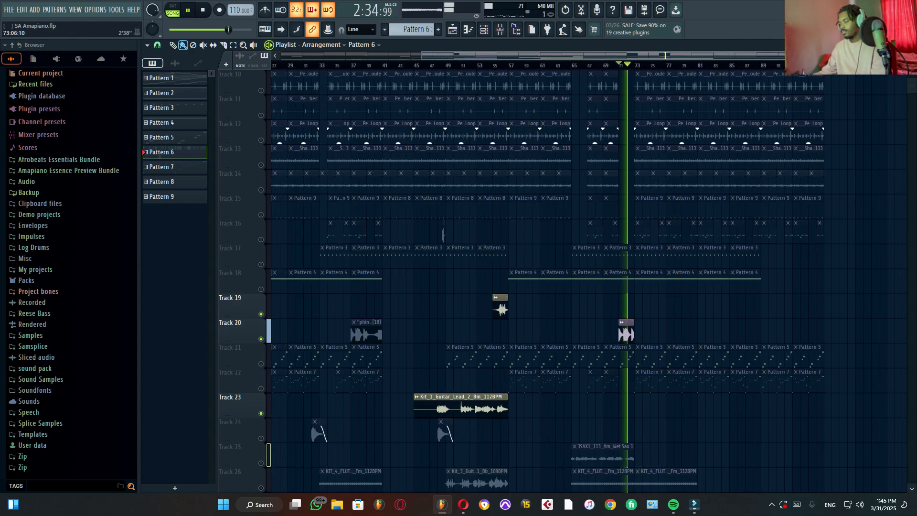
scroll(669, 248, "down", 6)
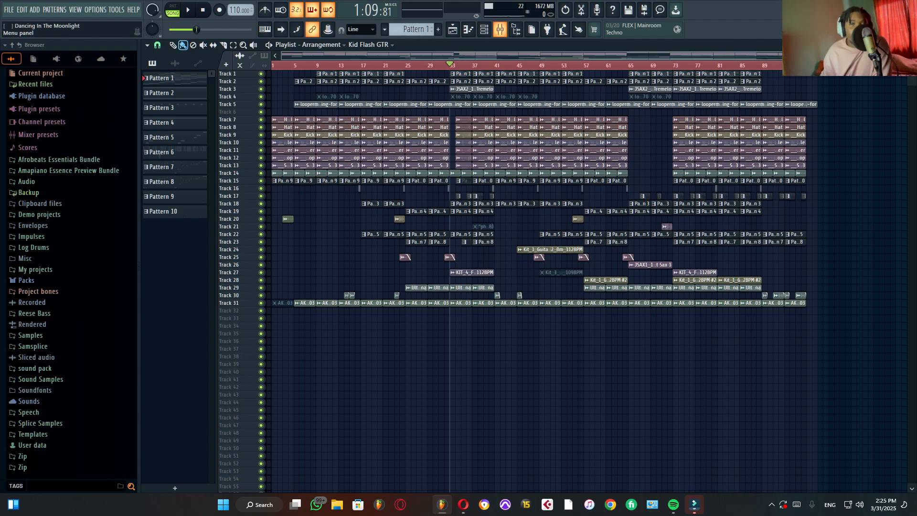
Step: Look over the mixer channels and master effects chain of the Dancing In The Moonlight project, and return to the full playlist
key("F9")
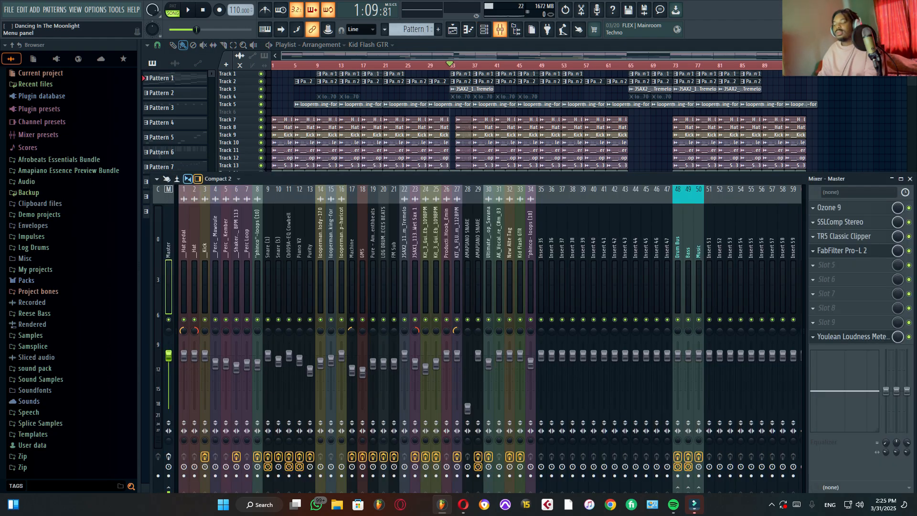
key("F6")
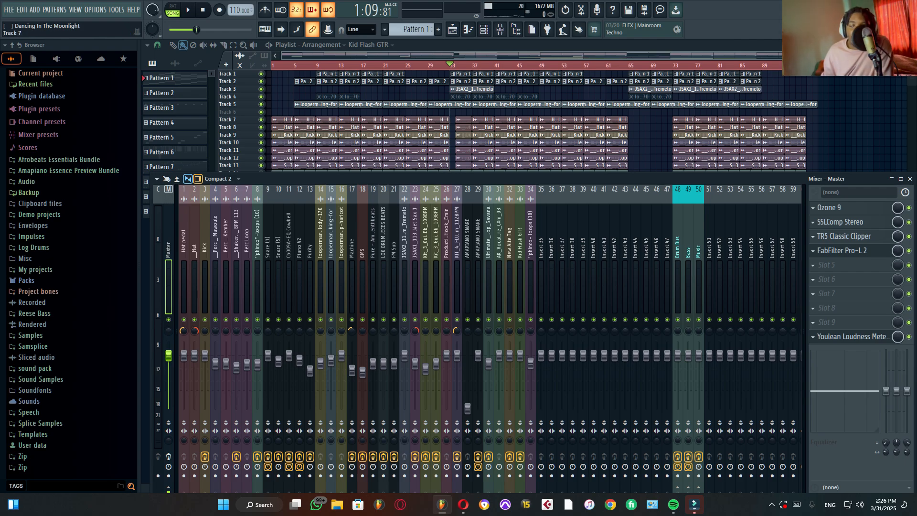
key("F9")
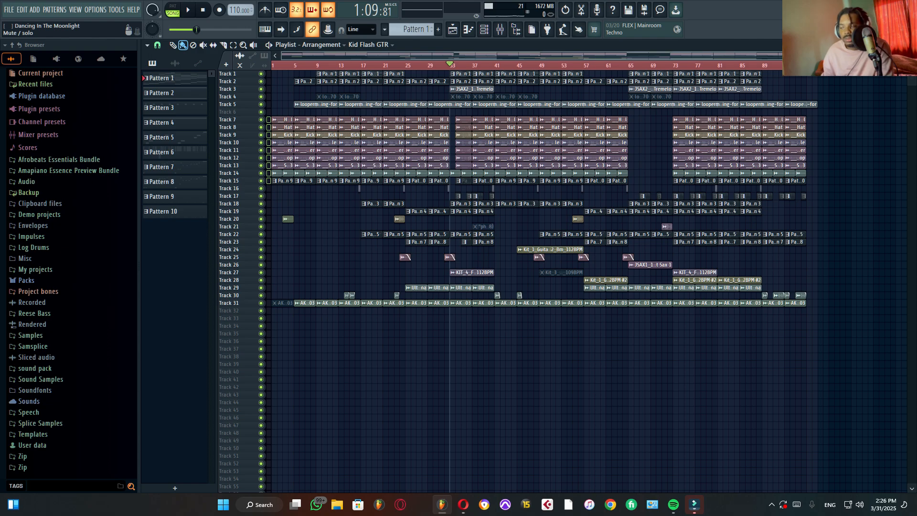
Step: Solo the grouped drum tracks 7 to 15 in the playlist and play them from bar 5
right_click(262, 181)
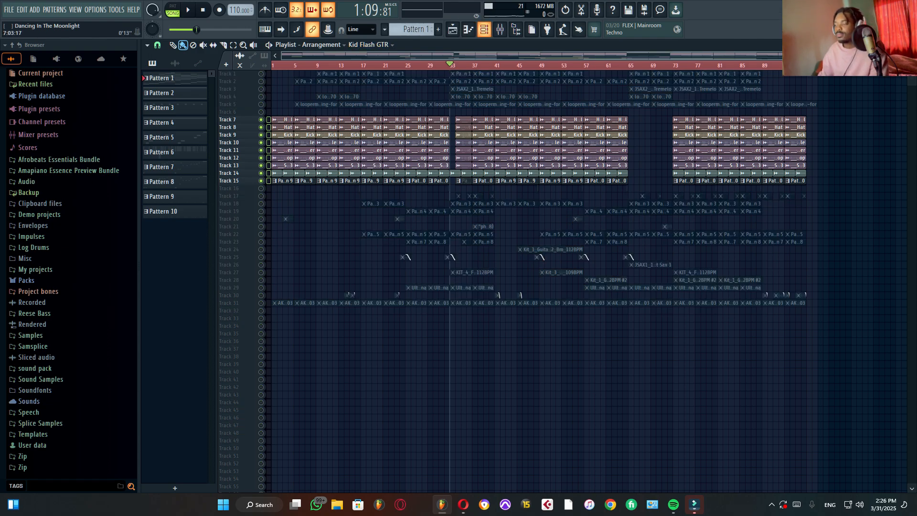
left_click(500, 29)
key("space")
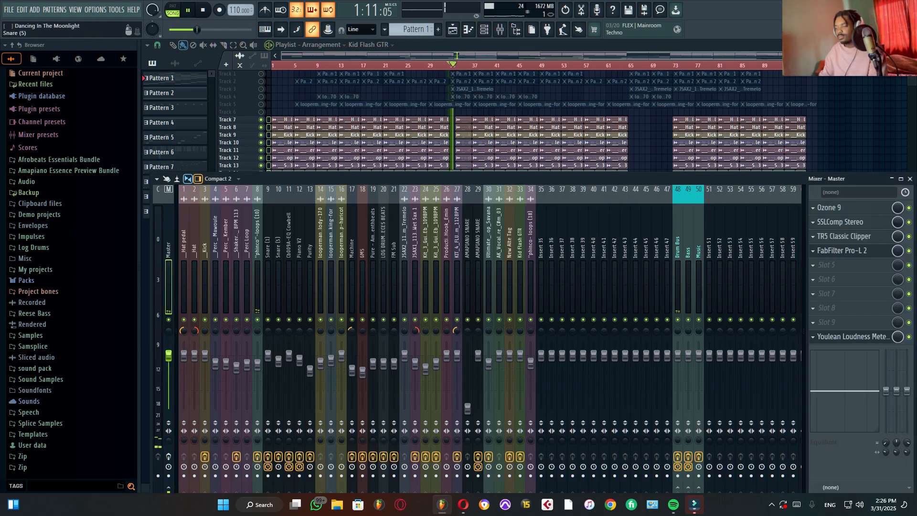
key("space")
left_click(293, 65)
key("space")
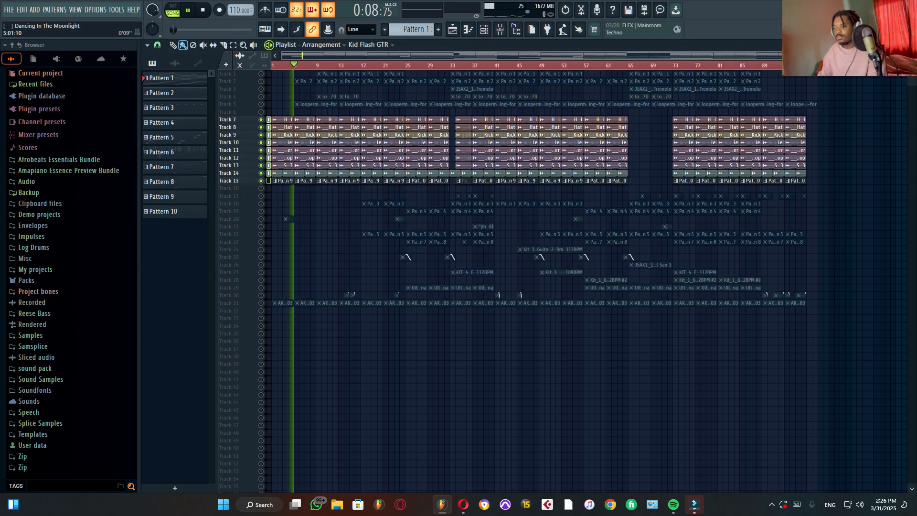
Step: Select bars 9 to 17 as the playback loop and audition the drums with the mixer shown
left_click_drag(320, 66, 359, 66)
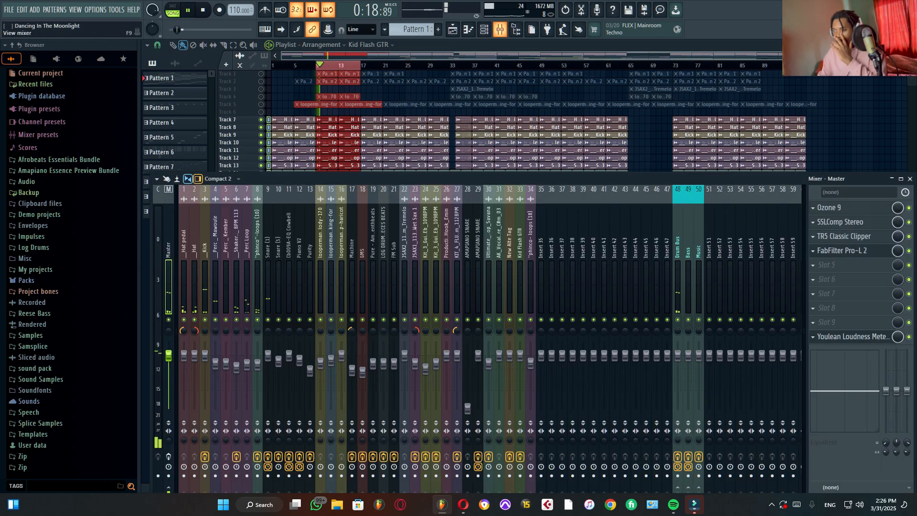
key("F9")
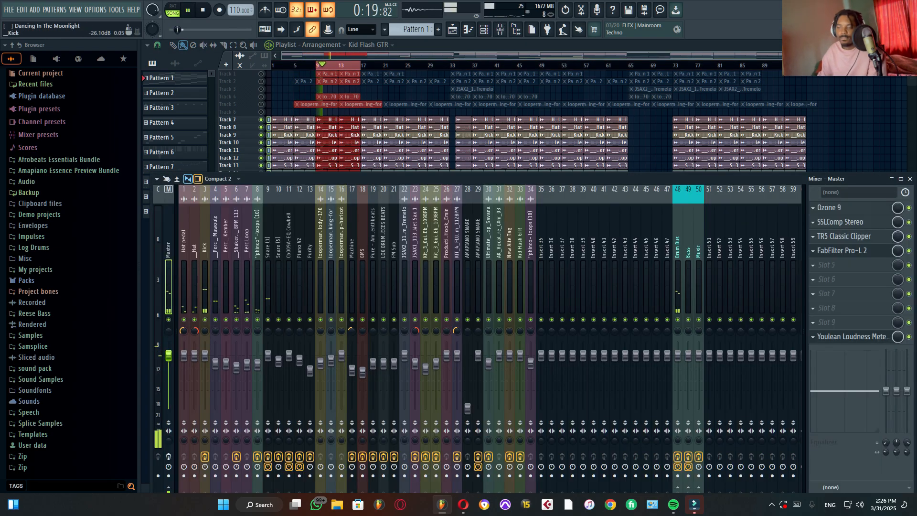
key("space")
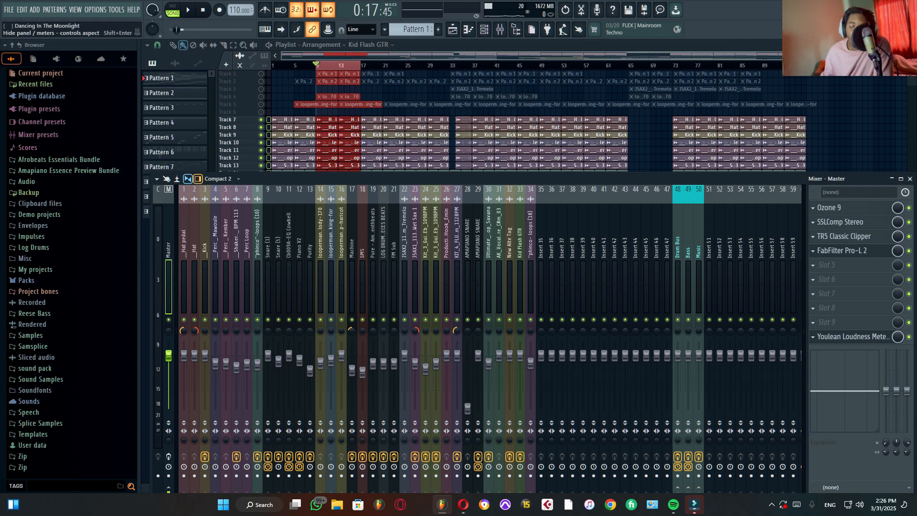
Step: Solo the Kick channel in the mixer, select it, and audition it over the looped bars
right_click(205, 319)
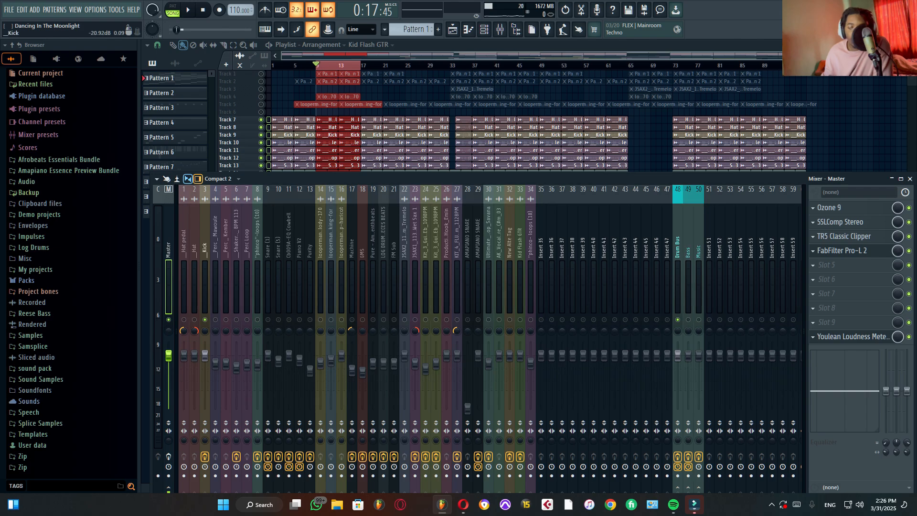
left_click(205, 288)
key("space")
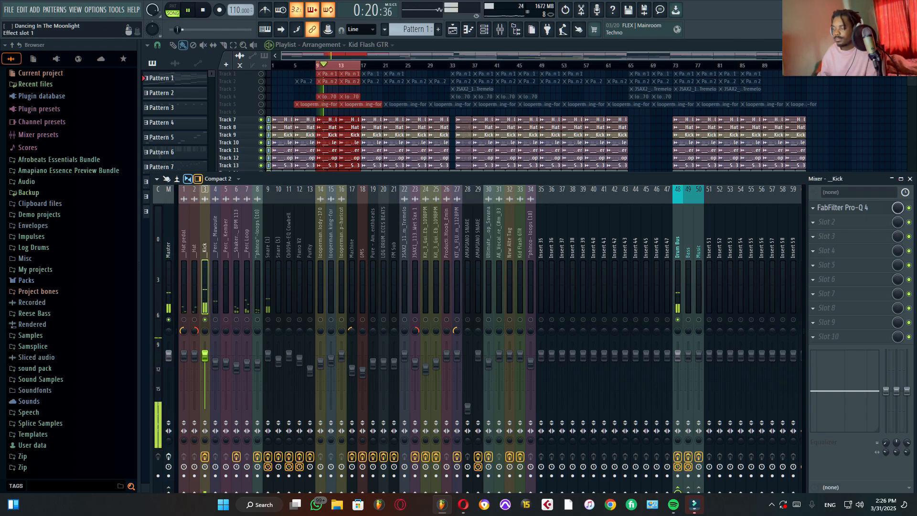
key("space")
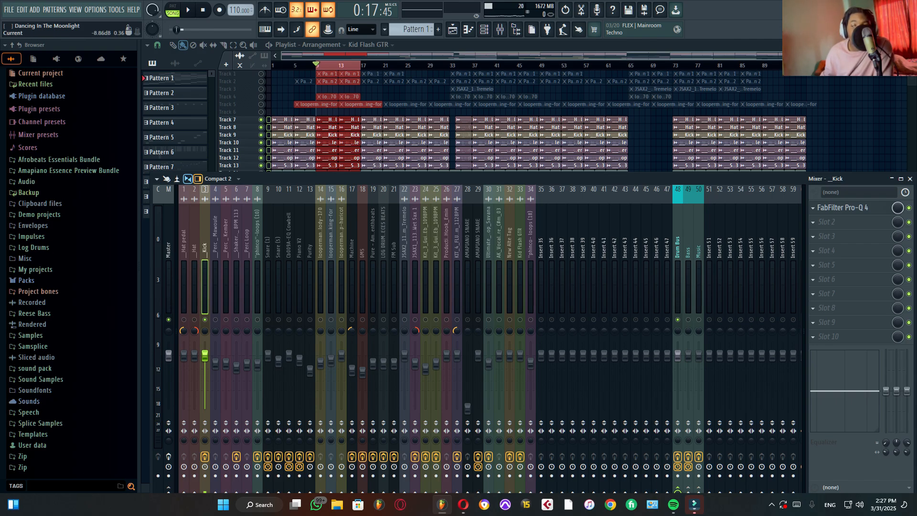
Step: Open the Kick's FabFilter Pro-Q 4 and inspect its low-cut and high-cut bands by soloing each in turn
left_click(843, 207)
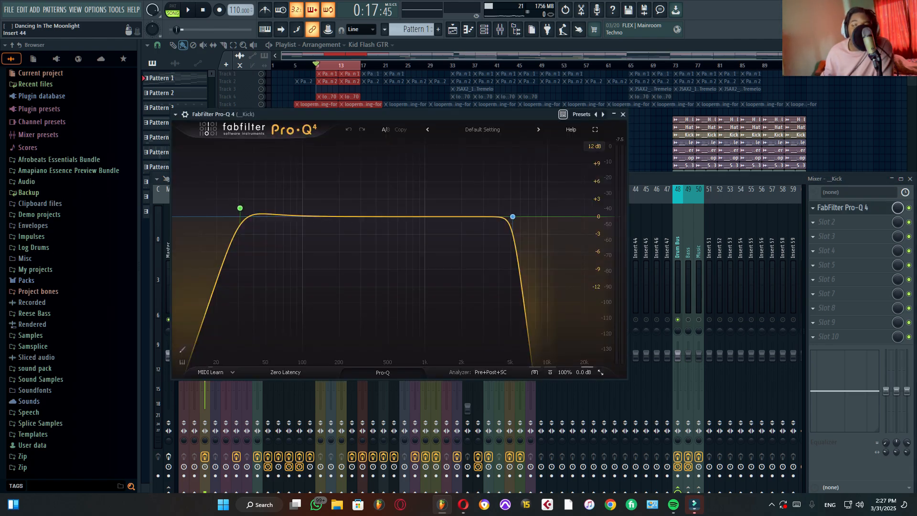
mouse_move(240, 208)
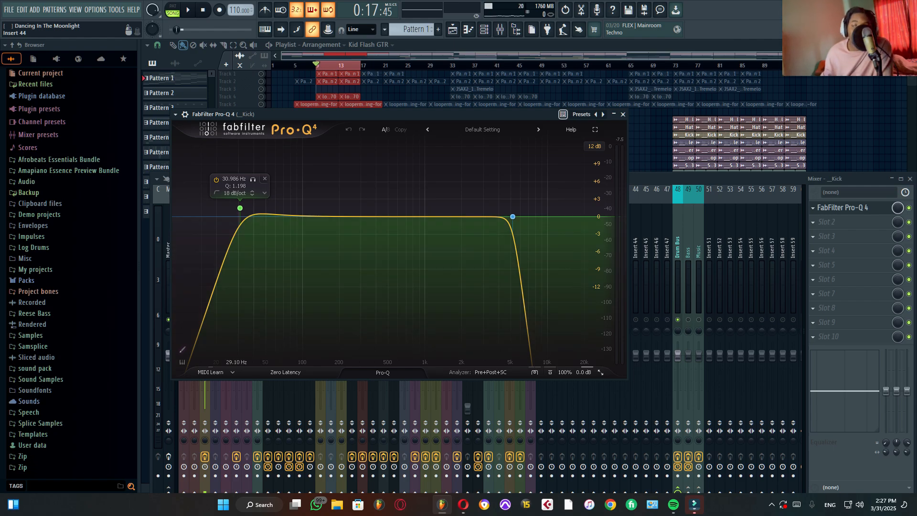
left_click(253, 179)
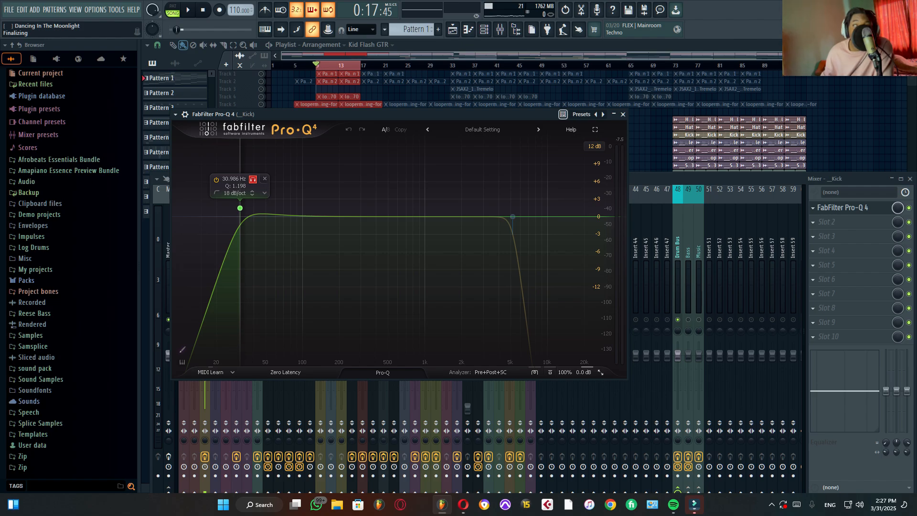
left_click(253, 179)
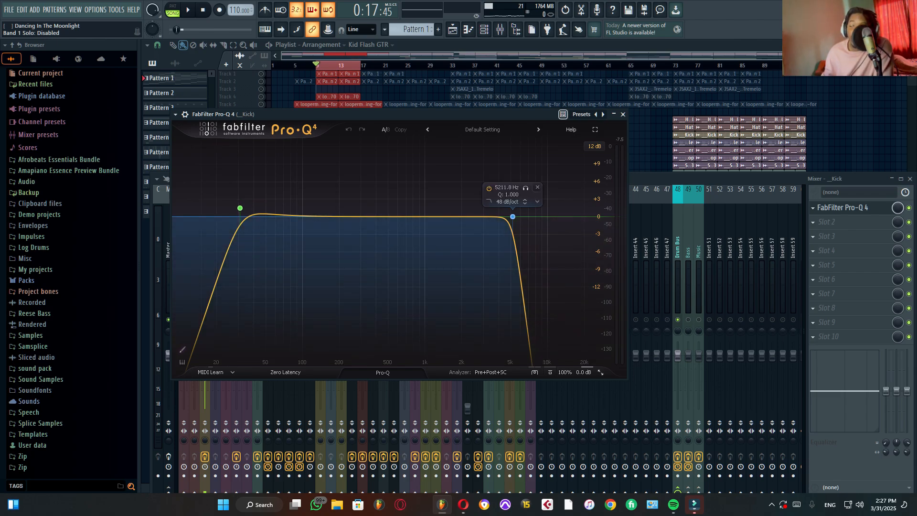
left_click(525, 187)
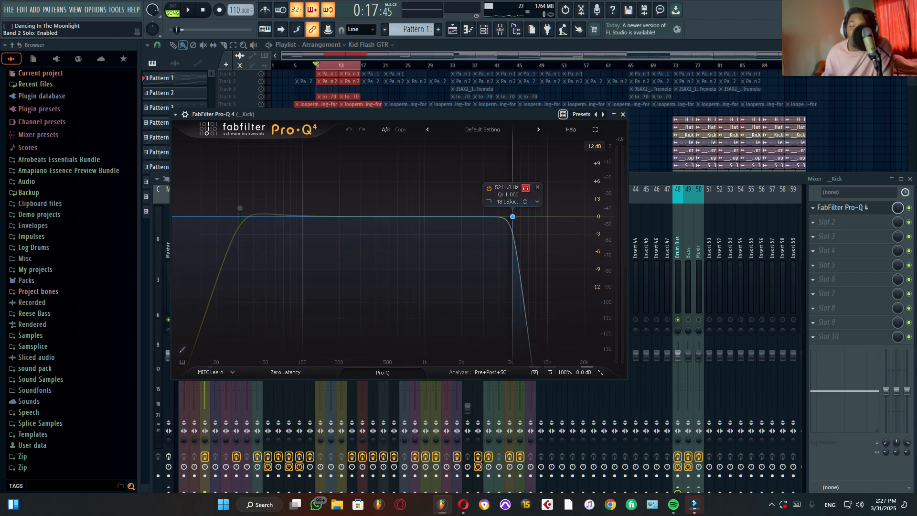
left_click(525, 187)
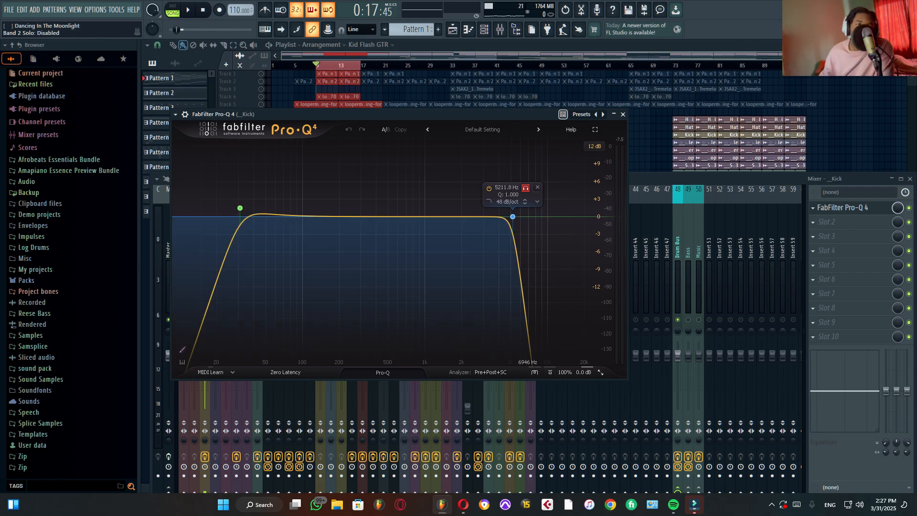
Step: Play the kick through the EQ to compare it with and without the low-cut band soloed, and close the EQ
key("space")
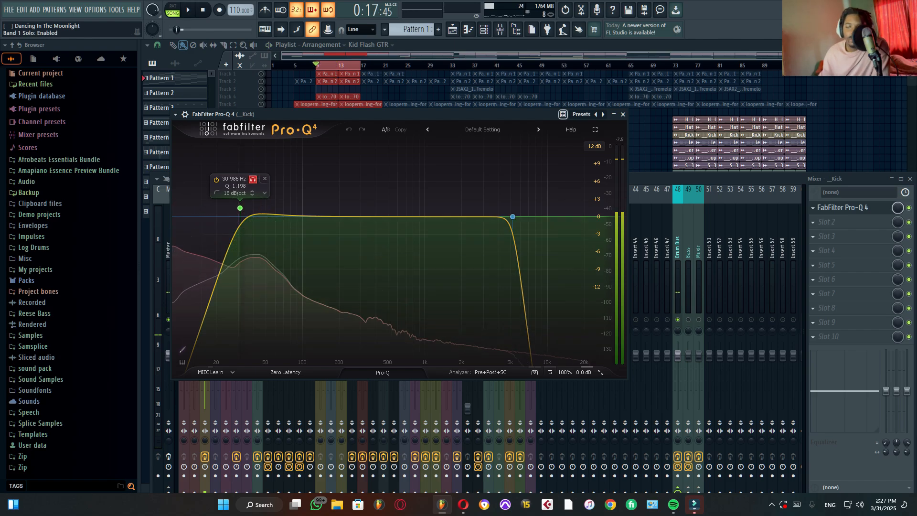
left_click(252, 179)
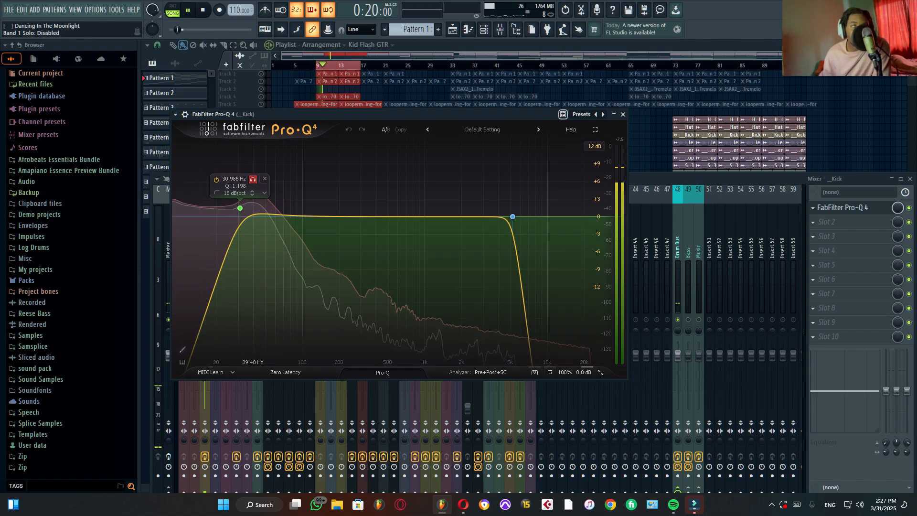
key("space")
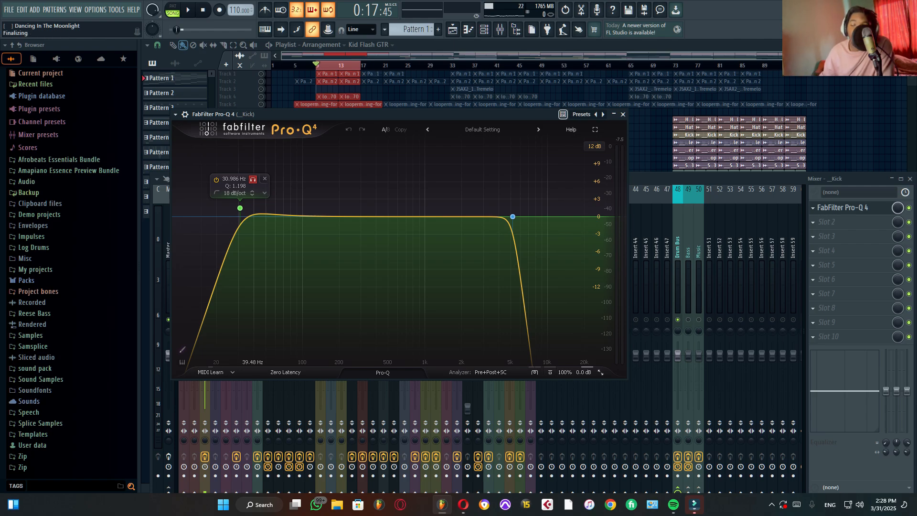
key("space")
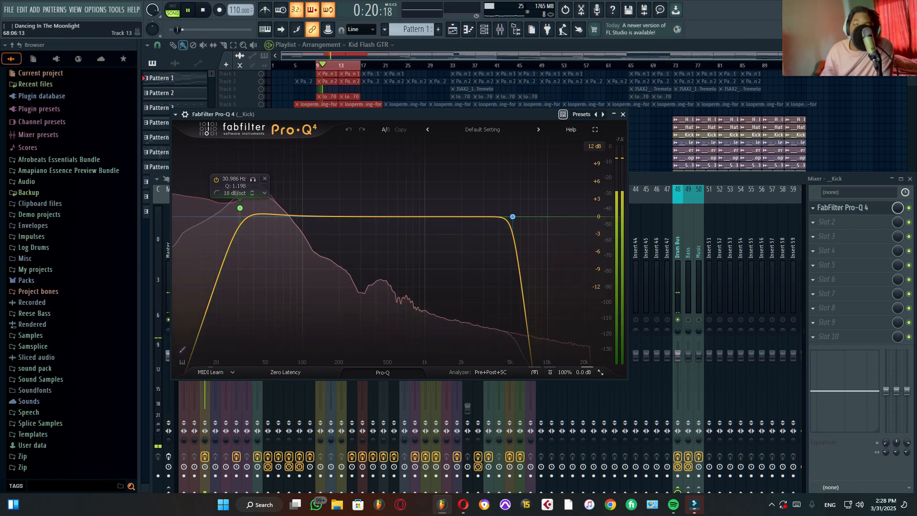
key("Escape")
key("space")
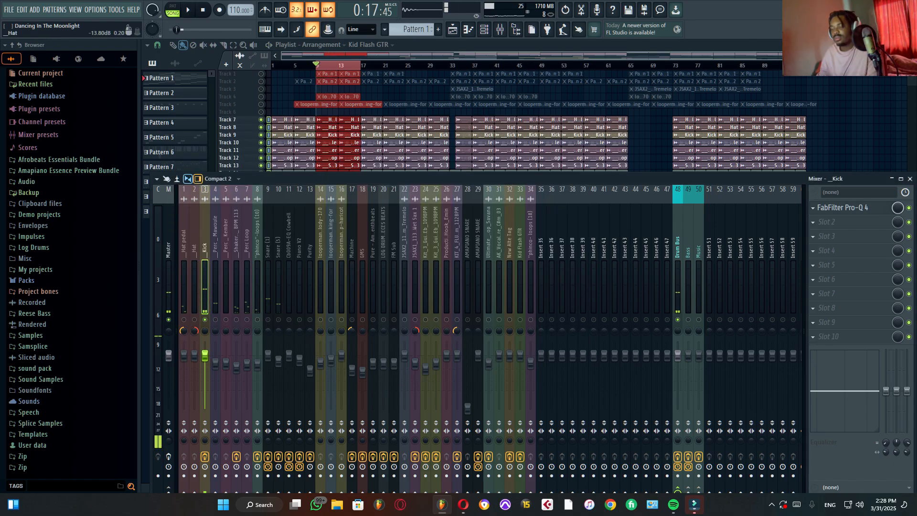
Step: Unmute the Perc _ Mawoule channel alongside the kick, audition both, and select that channel to show its effect slots
left_click(215, 320)
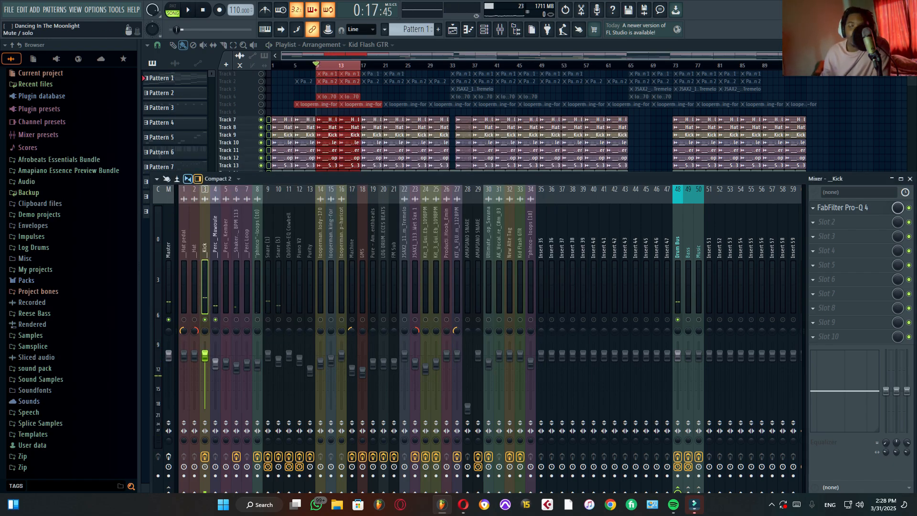
key("space")
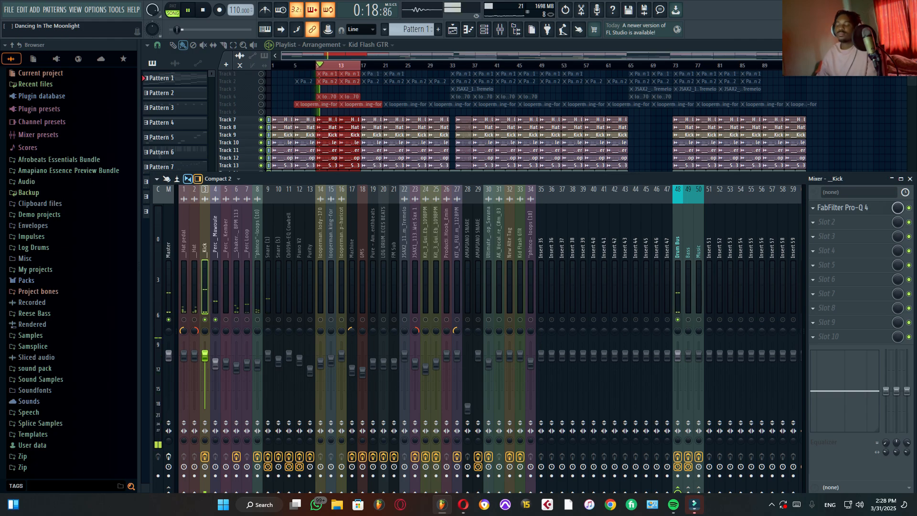
left_click(216, 287)
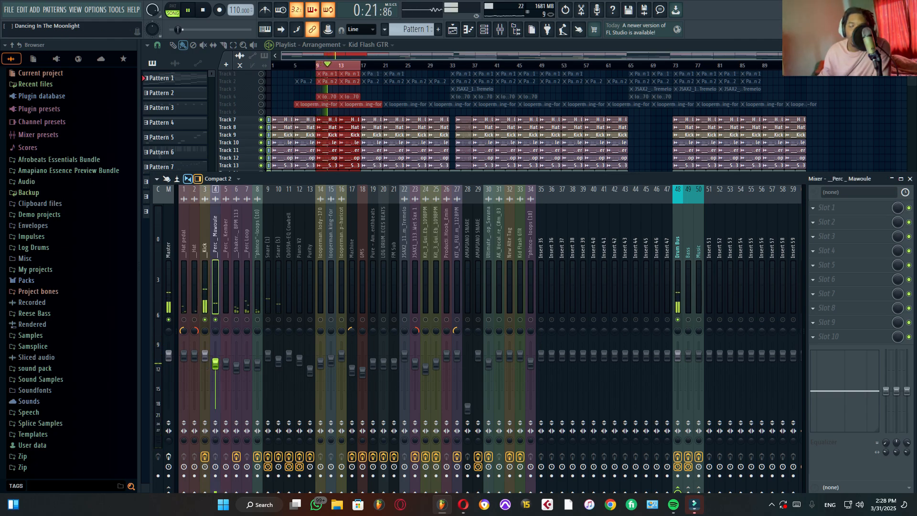
Step: Unmute the Perc _ Kember and Shaker Loop channels, audition them with the kick and Perc _ Mawoule, and select the shaker channel
key("space")
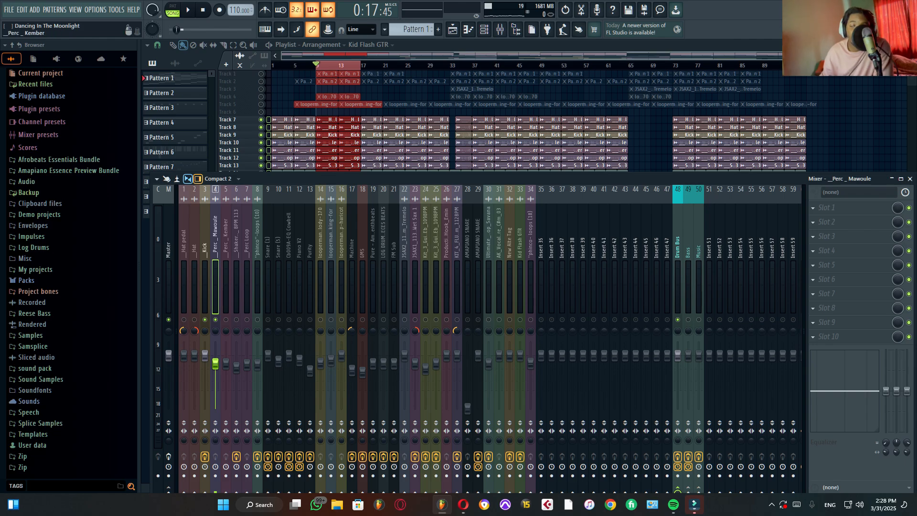
key("space")
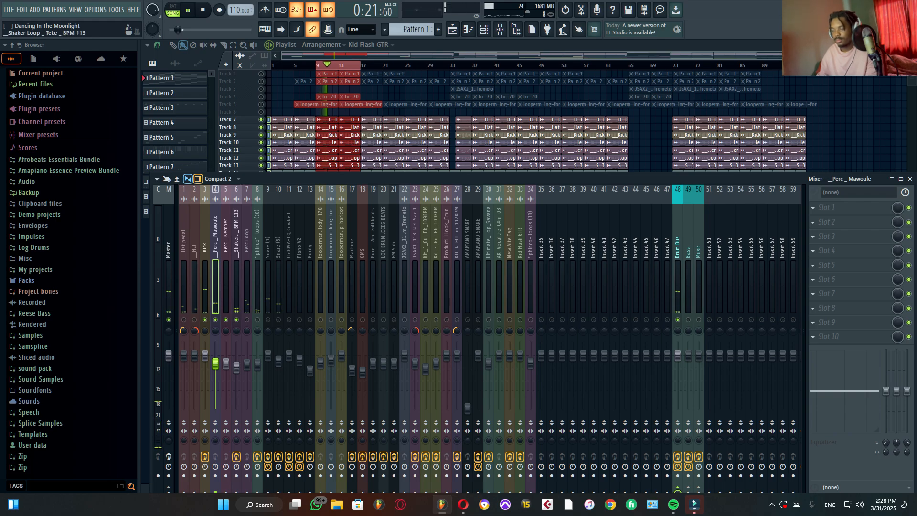
left_click(236, 286)
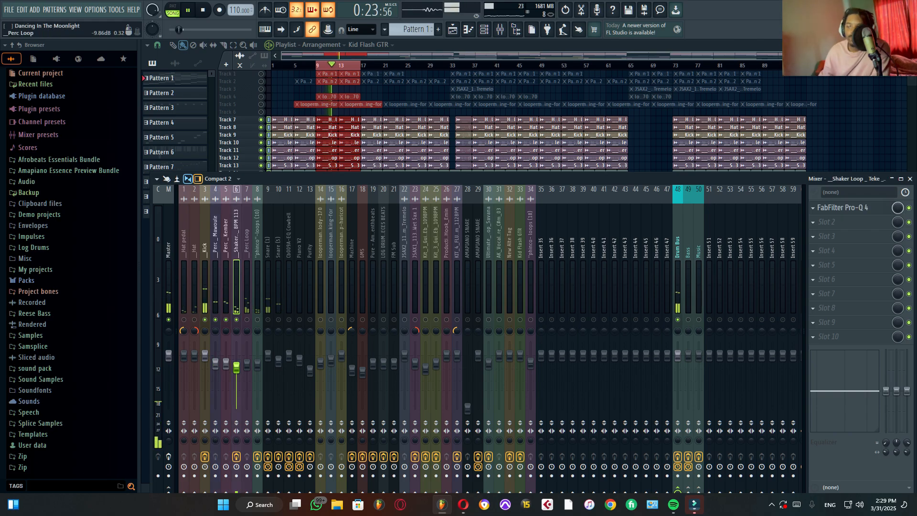
key("space")
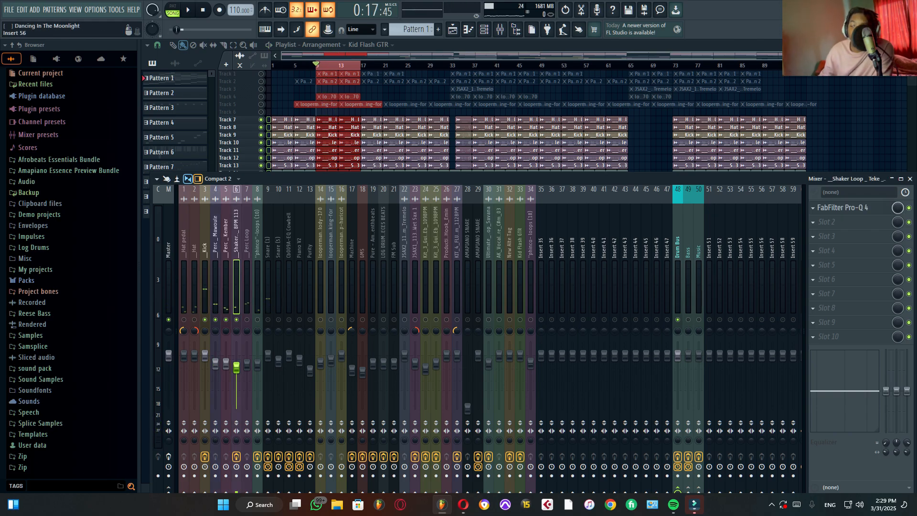
Step: Open the Shaker Loop's FabFilter Pro-Q 4 and audition its narrow cut at 11690 Hz by soloing that band
left_click(845, 207)
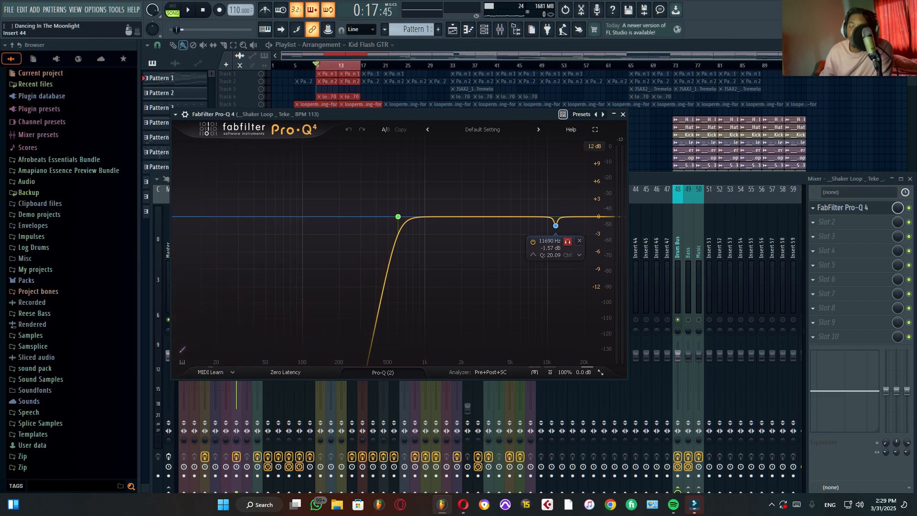
left_click(568, 241)
key("space")
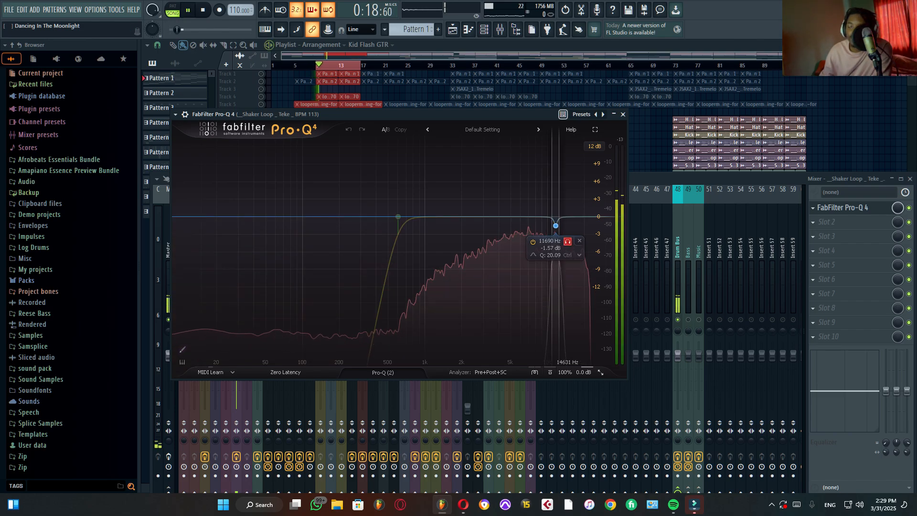
key("space")
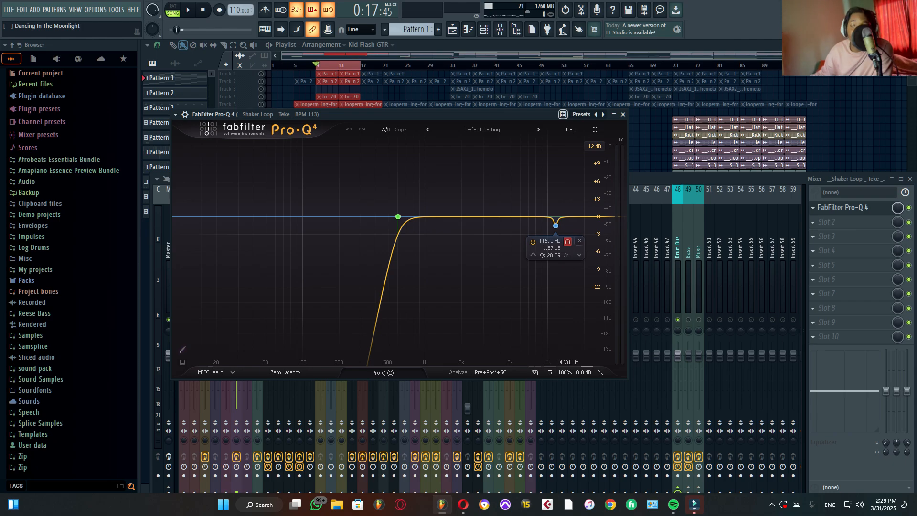
key("space")
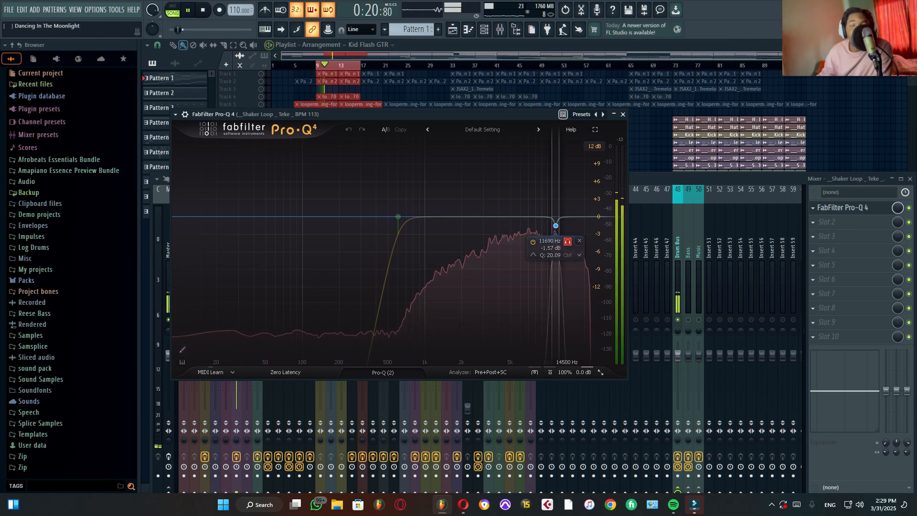
key("space")
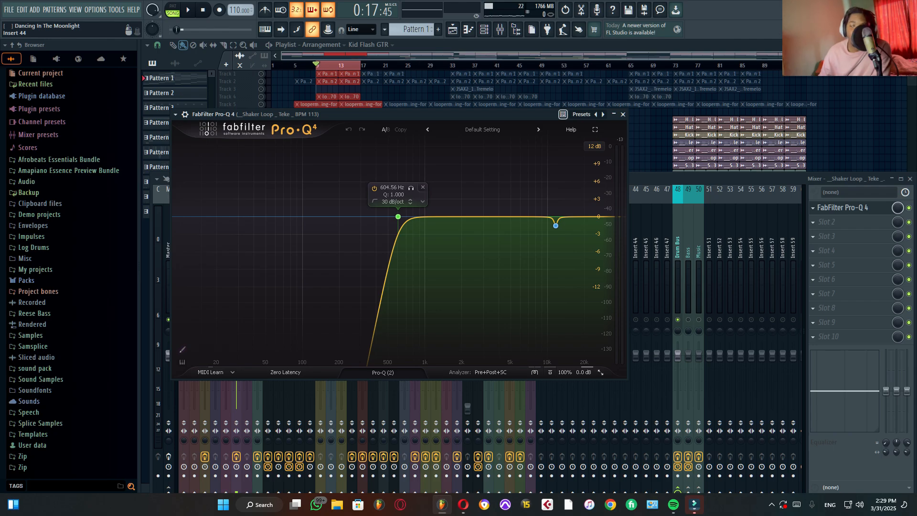
Step: Play the shaker loop through the full EQ curve with its low cut, and close the EQ
key("space")
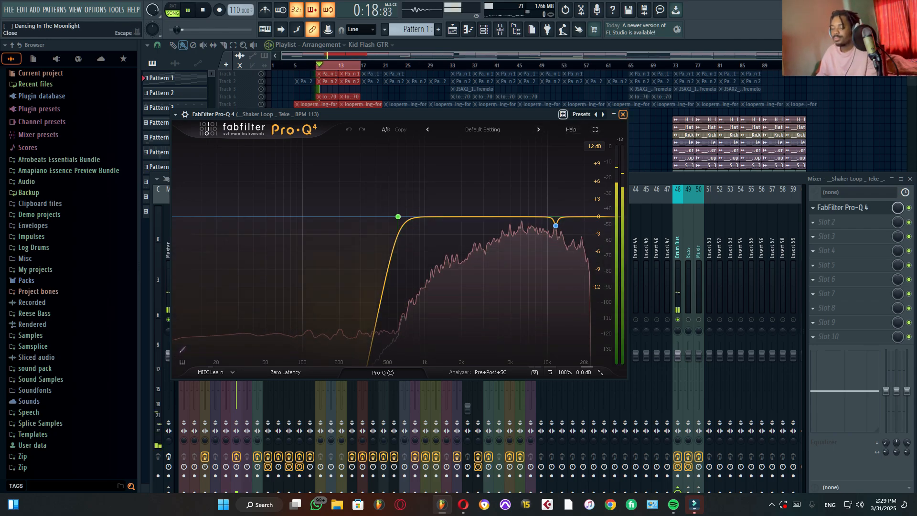
left_click(623, 114)
key("space")
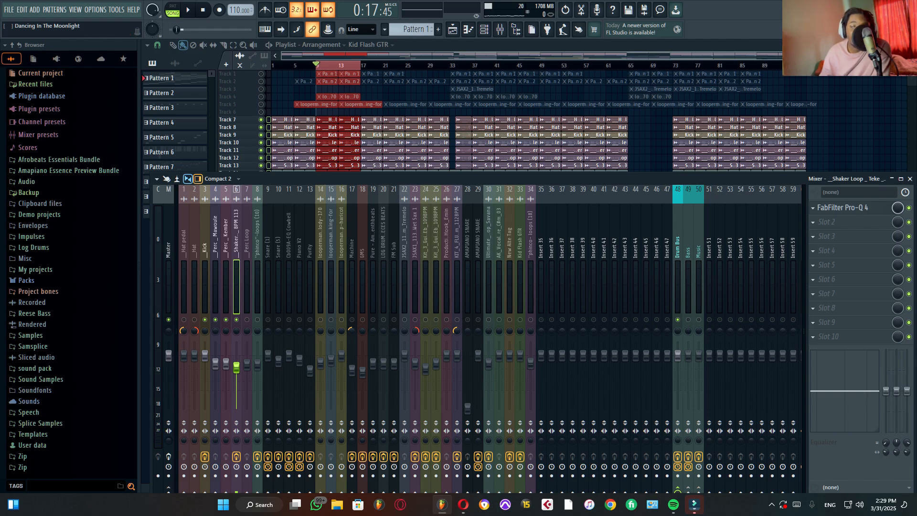
Step: Audition the percussion with Perc Loop and the neighbouring loop on channel 8 unmuted, and replay it with all mixer channels enabled
key("space")
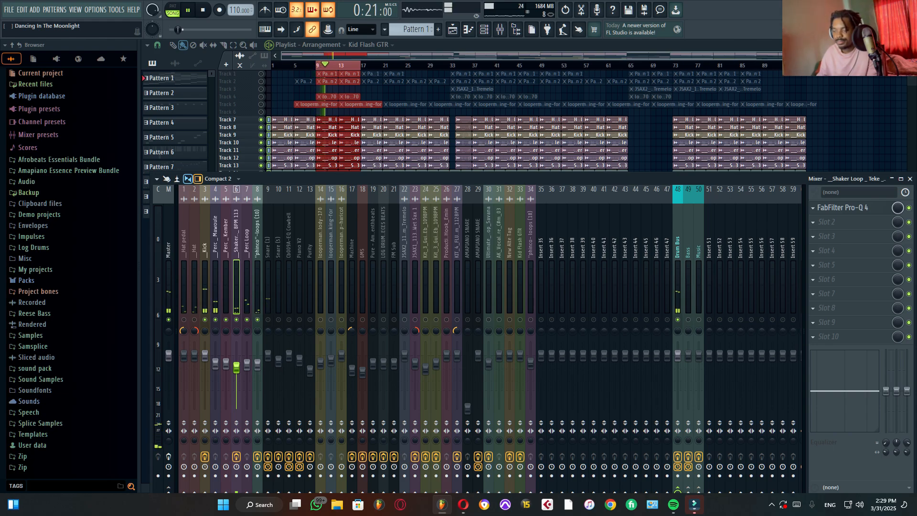
key("space")
key("space")
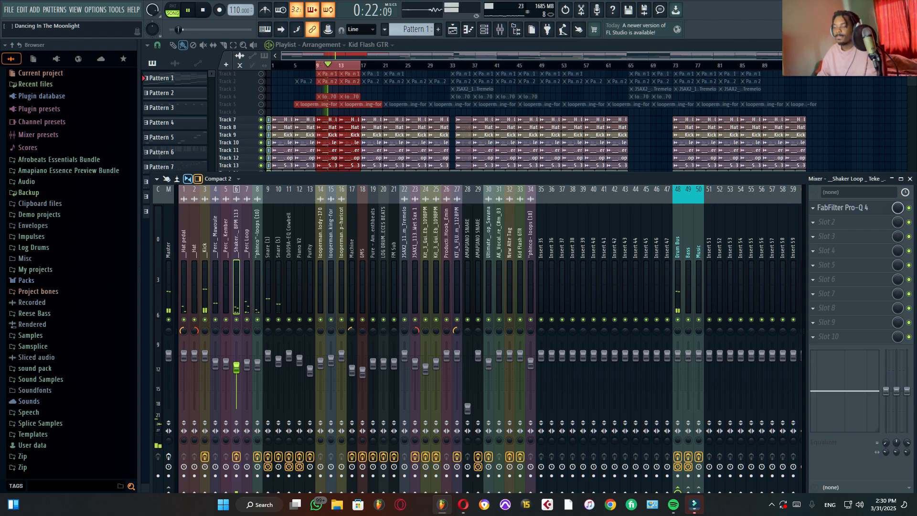
key("space")
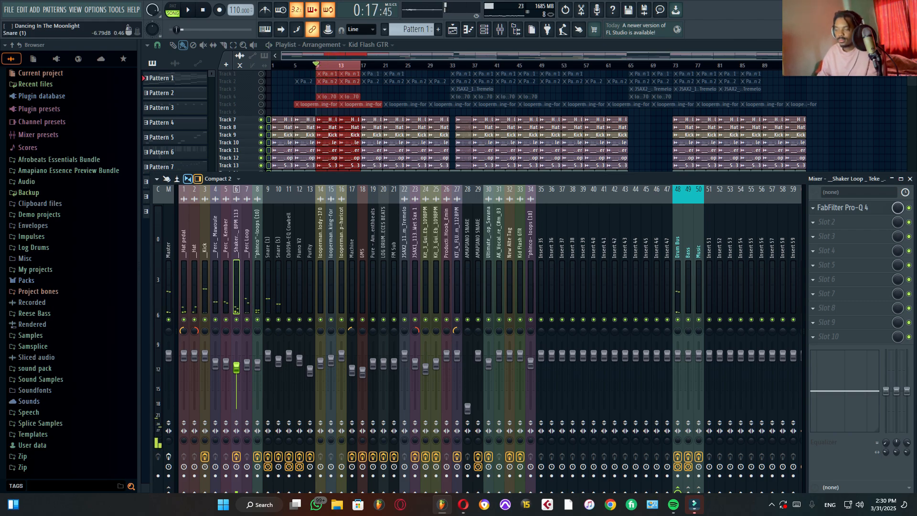
Step: Solo the Snare (1) channel, select it, and audition it over the looped bars
left_click(268, 356)
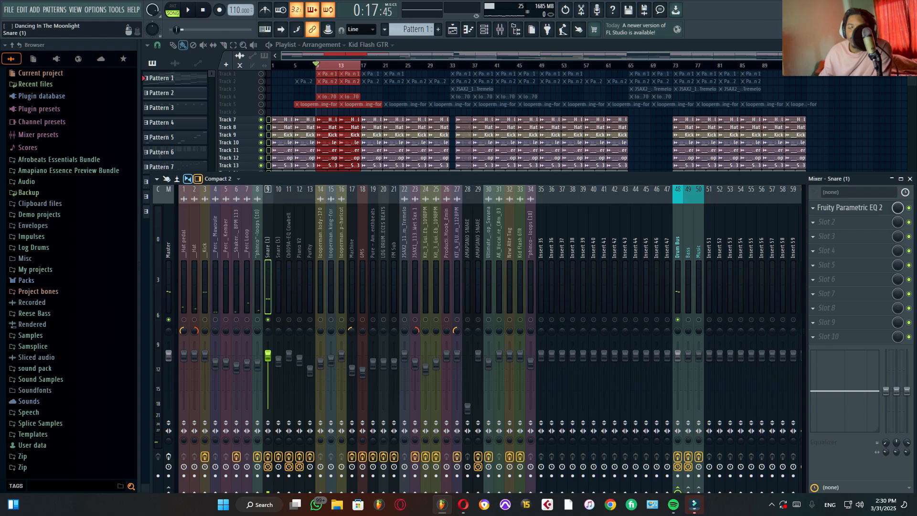
key("space")
key("space")
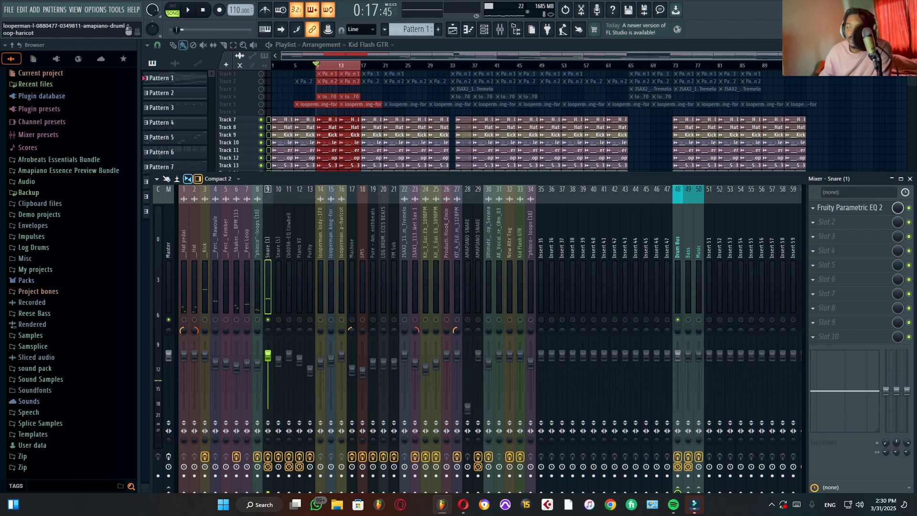
Step: Open Snare (1)'s Fruity Parametric EQ 2, examine its high-pass band while playing the snare, and close the EQ
left_click(845, 207)
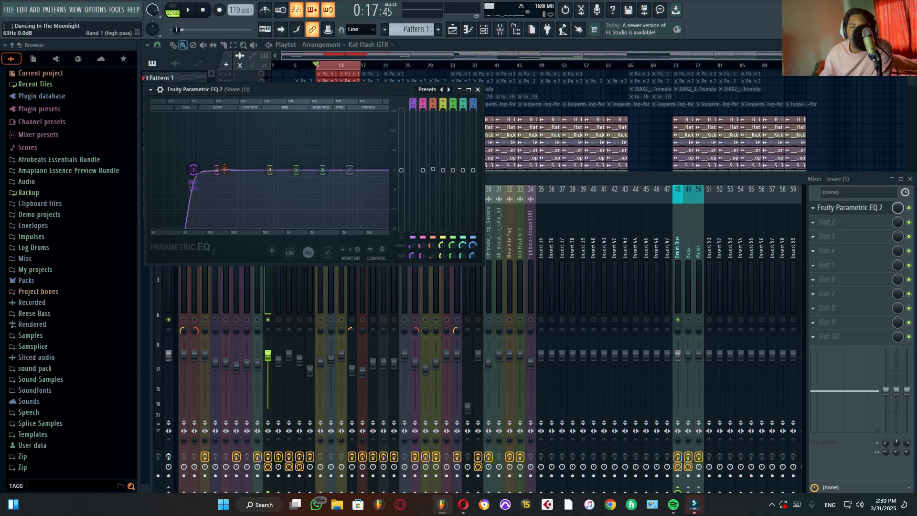
key("space")
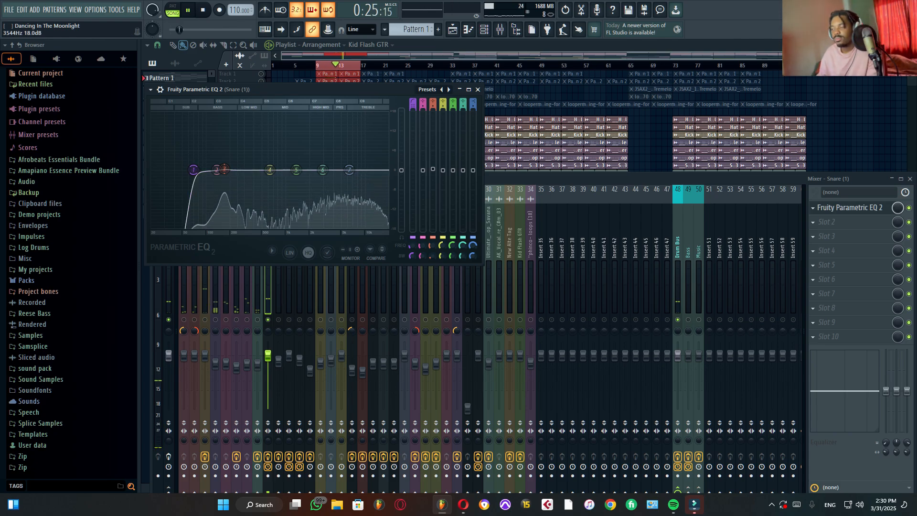
key("space")
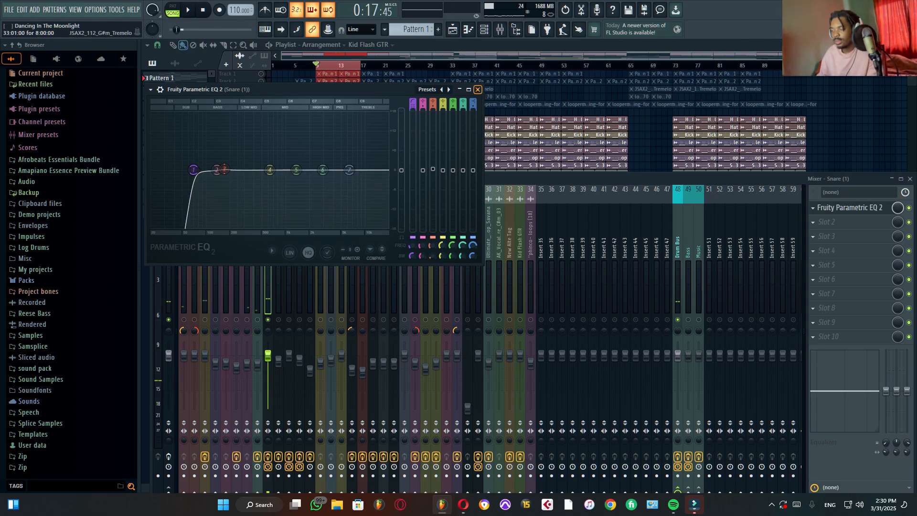
left_click(477, 90)
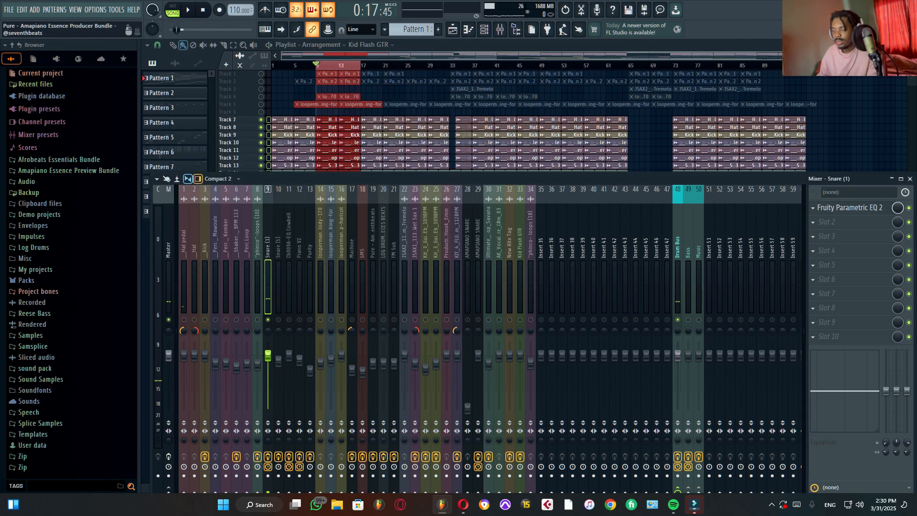
Step: Unmute and select Snare (5), audition it with Snare (1) while viewing its Fruity Reeverb 2, and close the reverb
left_click(278, 191)
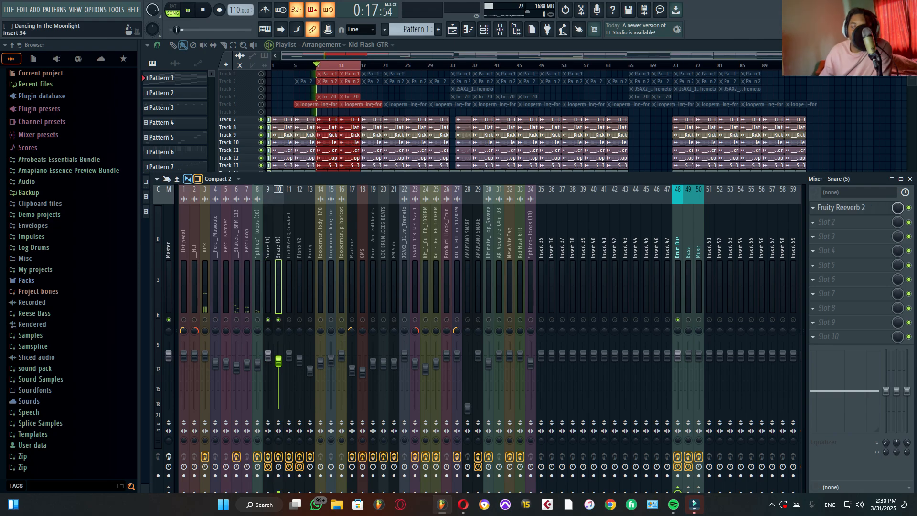
key("space")
left_click(840, 207)
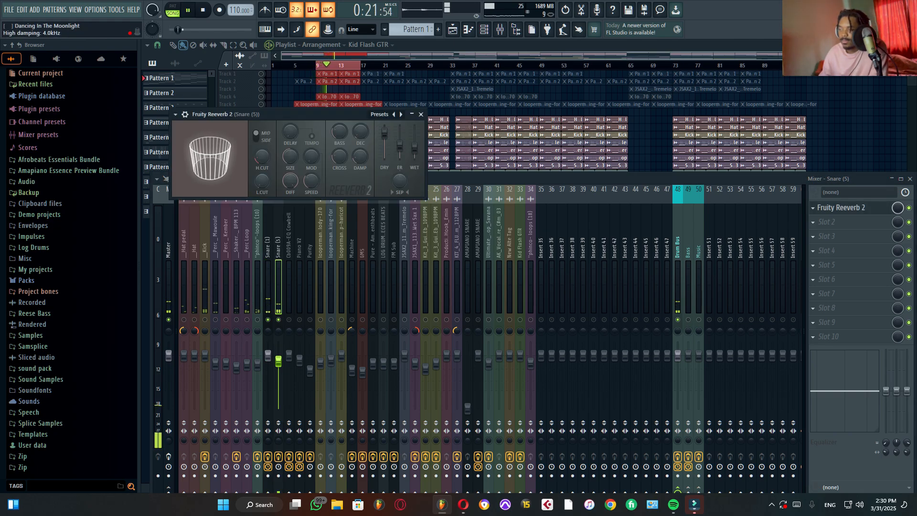
key("space")
left_click(420, 114)
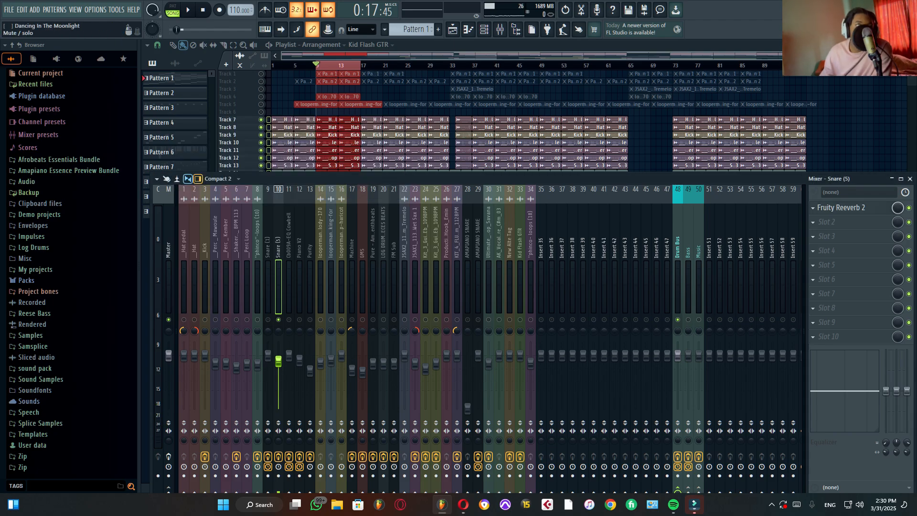
Step: Solo the Snare (5) channel, save the project, and play the snare over the looped bars
key("ctrl+s")
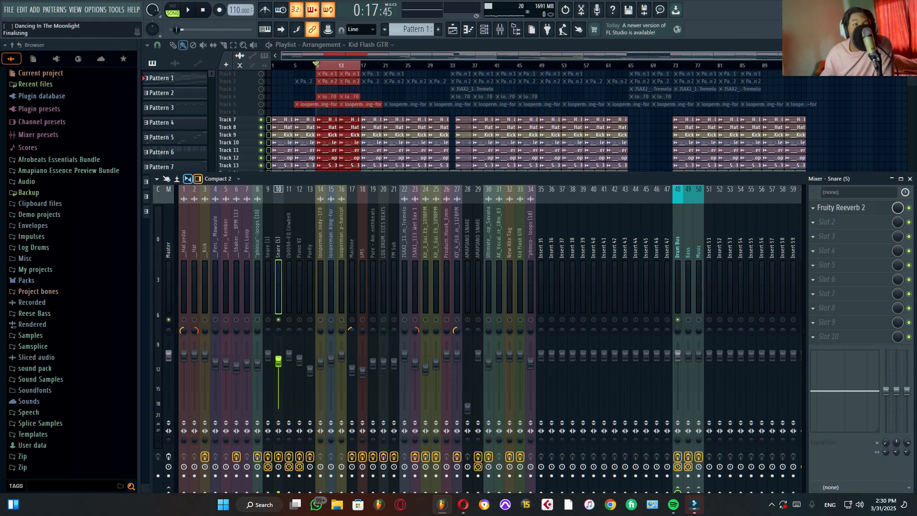
key("space")
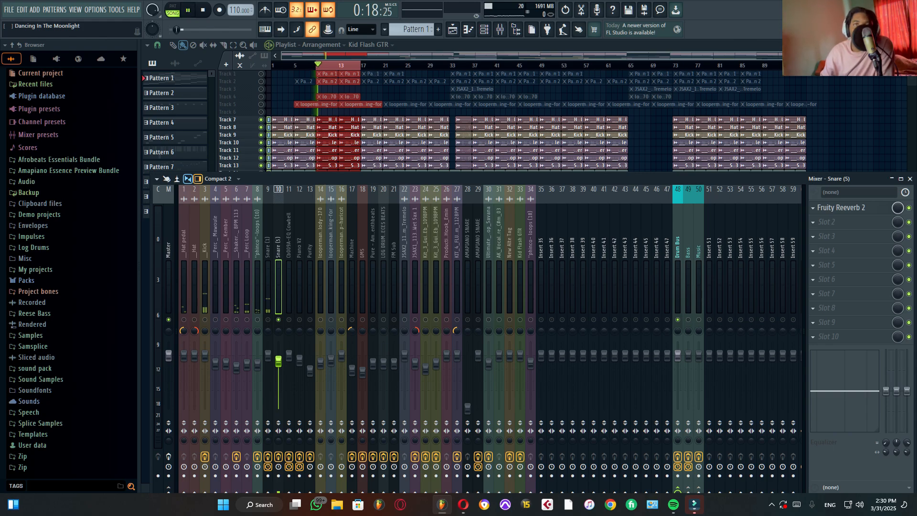
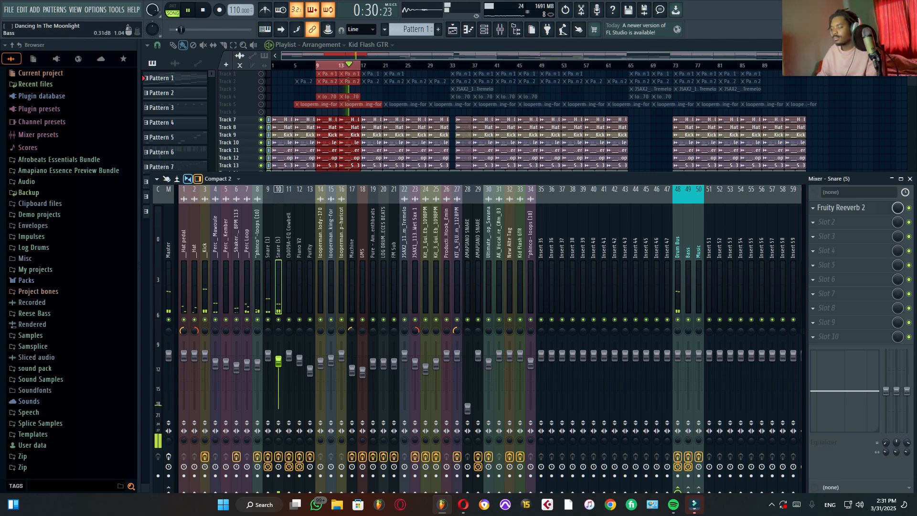
Step: Stop playback, select mixer channels 1 to 10, and check the Hat pedal channel's routing to the Drum Bus
key("space")
left_click(677, 356)
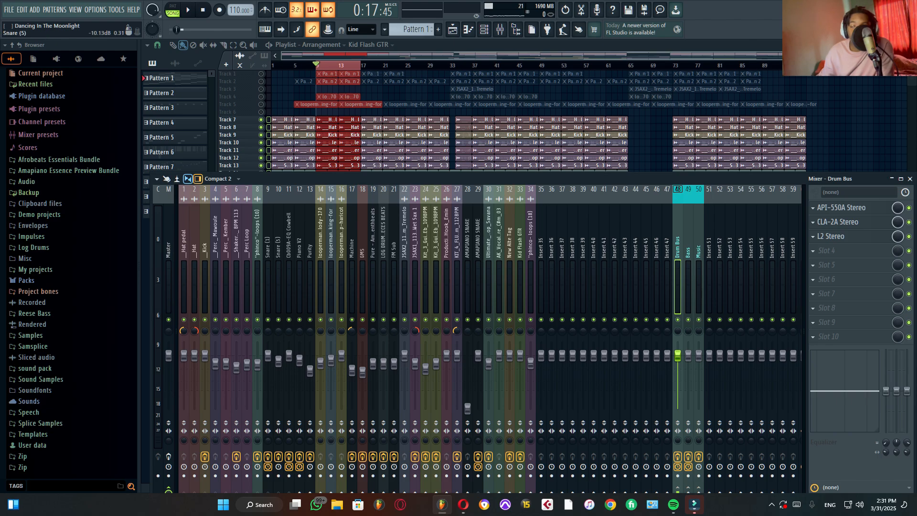
left_click_drag(279, 287, 183, 286)
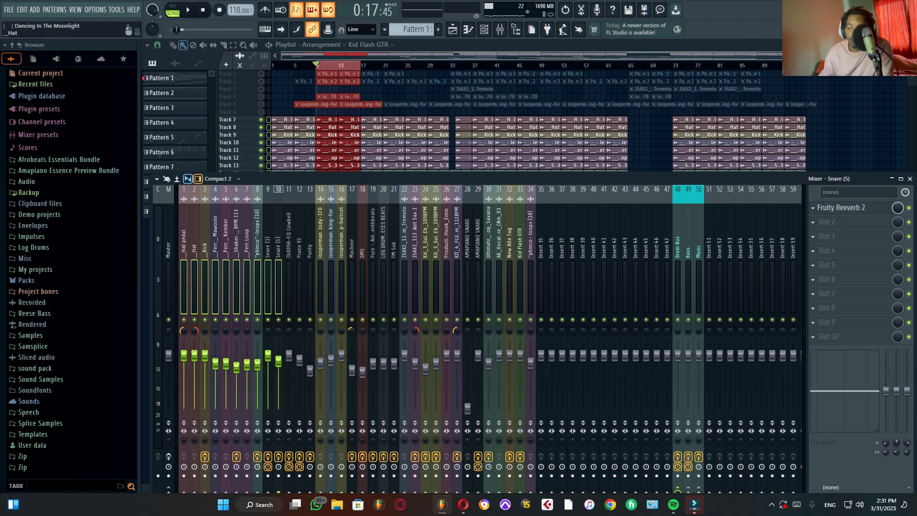
left_click(194, 287)
left_click(183, 287)
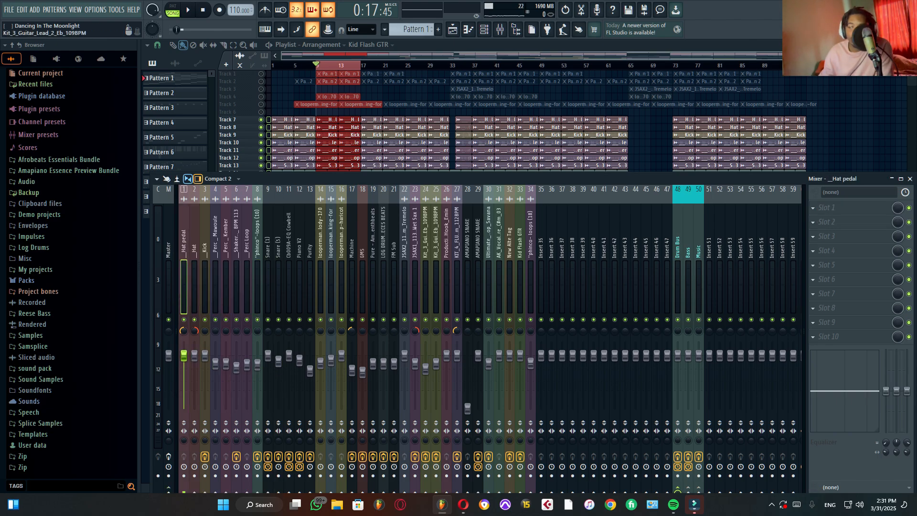
left_click_drag(421, 179, 406, 142)
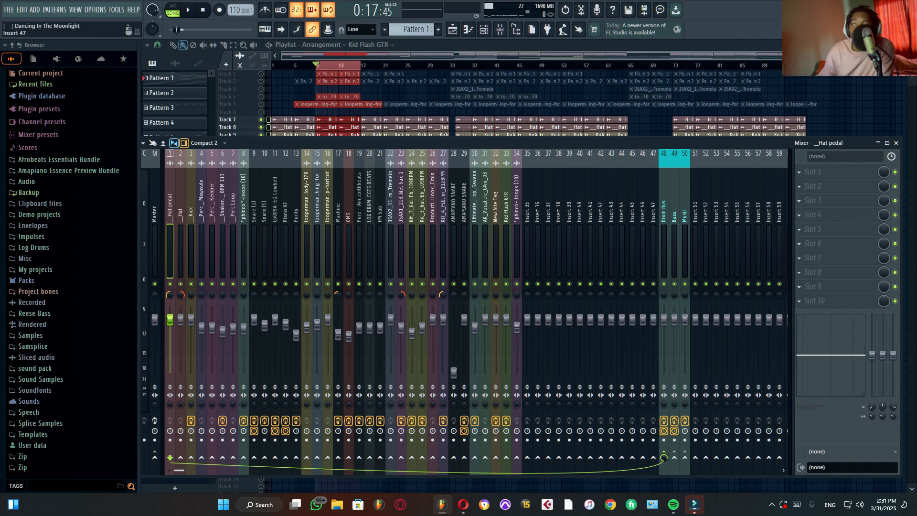
Step: Select the Drum Bus and bypass its CLA-2A Stereo and L2 Stereo effects
left_click(673, 205)
left_click(664, 206)
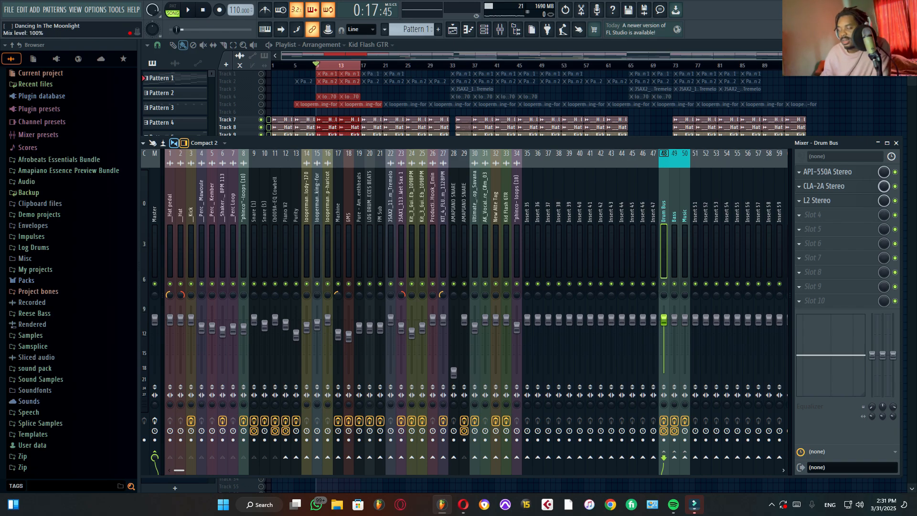
left_click(895, 201)
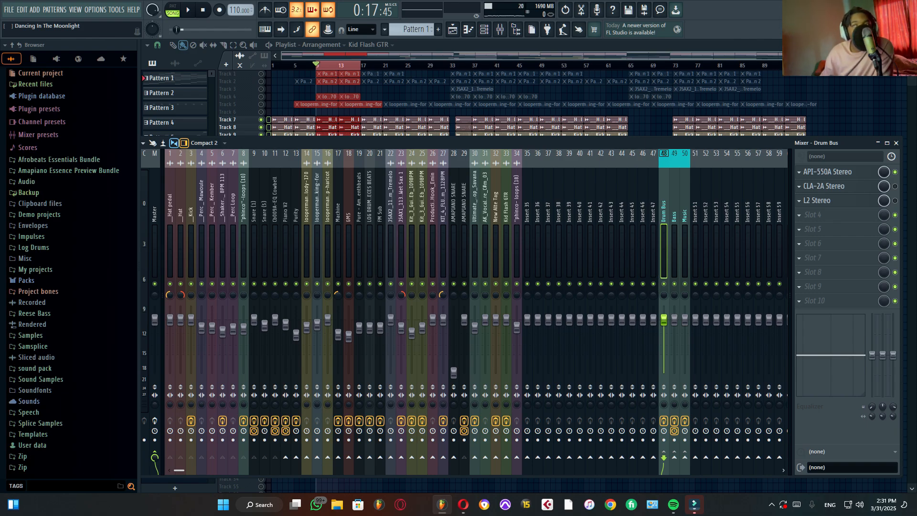
Step: Open the Drum Bus's API-550A Stereo, examine its low-frequency boost while playing the looped drums, and close the equalizer
left_click(827, 172)
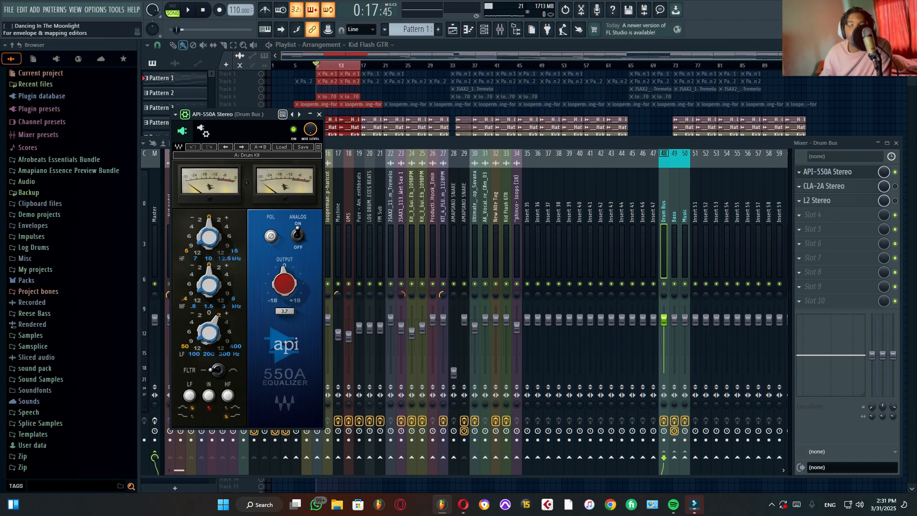
key("space")
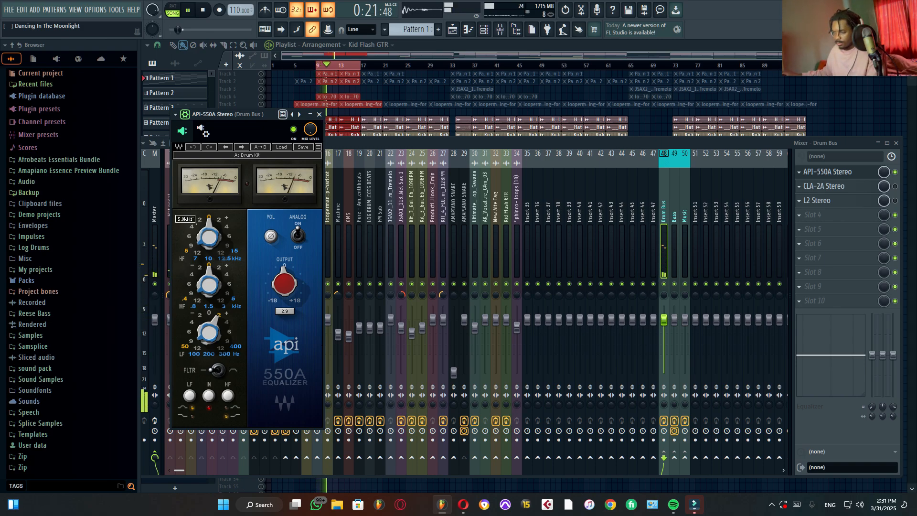
key("space")
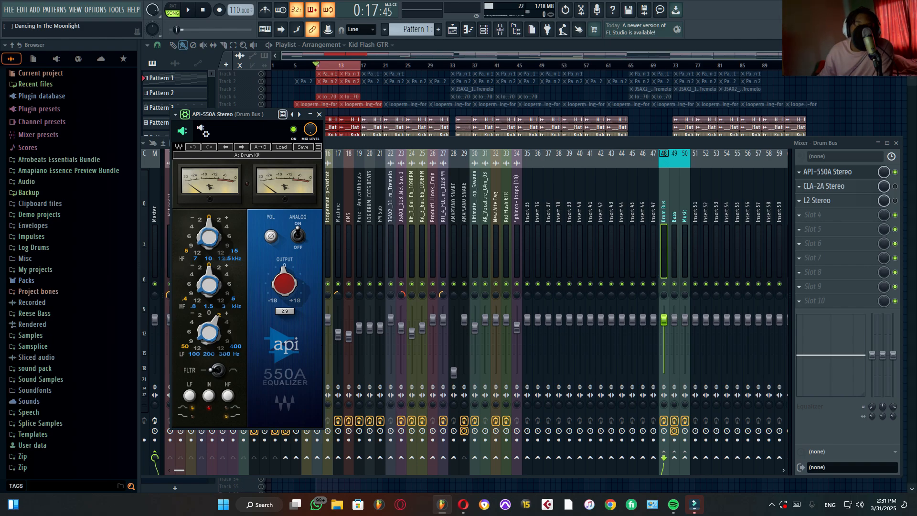
mouse_move(222, 318)
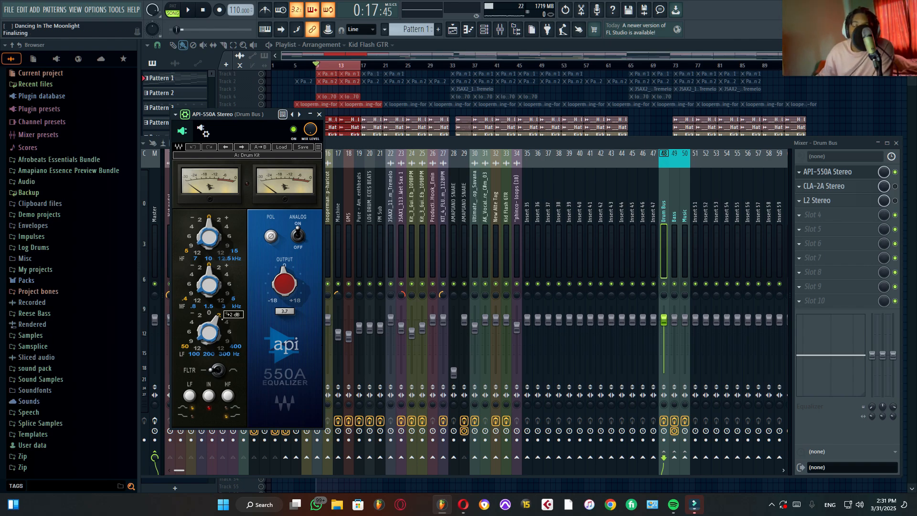
key("space")
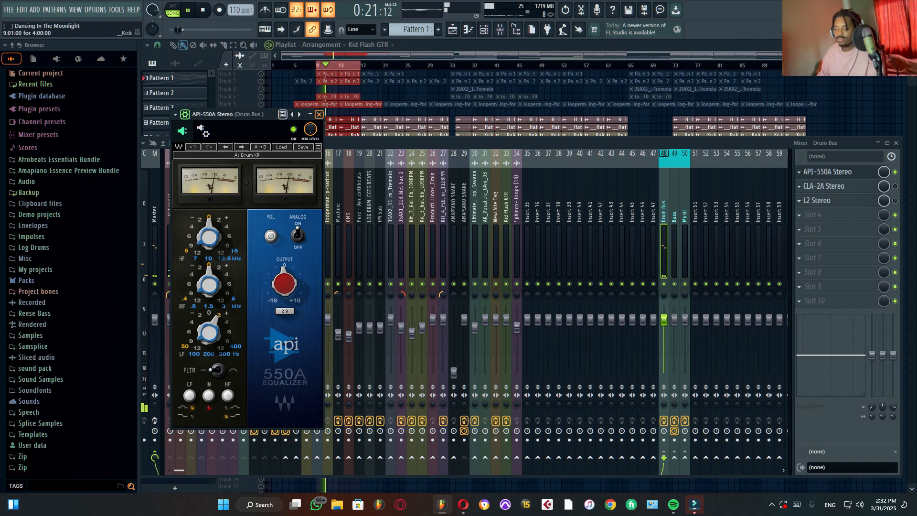
key("space")
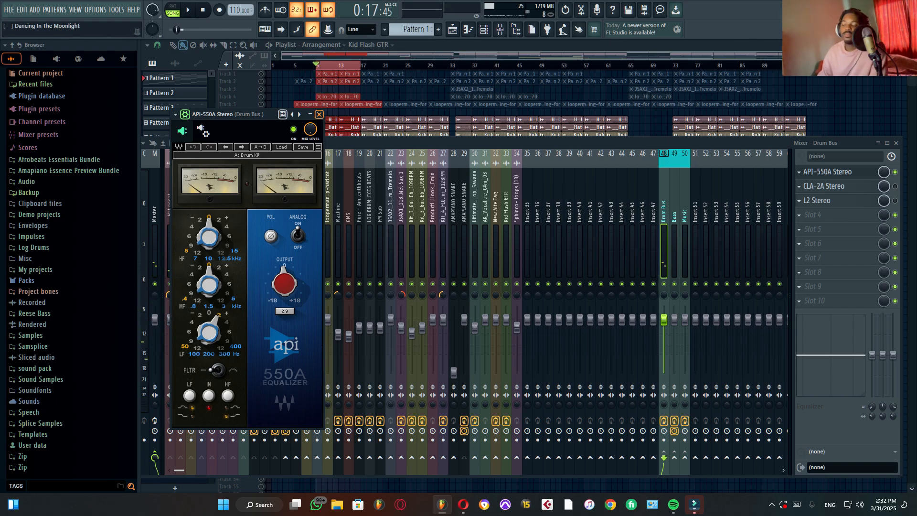
left_click(319, 114)
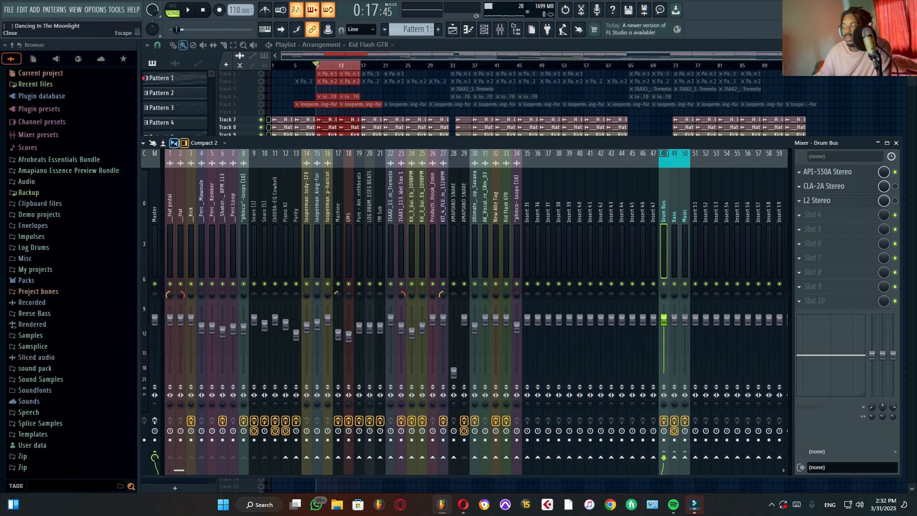
Step: Enable and open the Drum Bus's CLA-2A Stereo, watch its compression over the looped drums, and close it
left_click(821, 185)
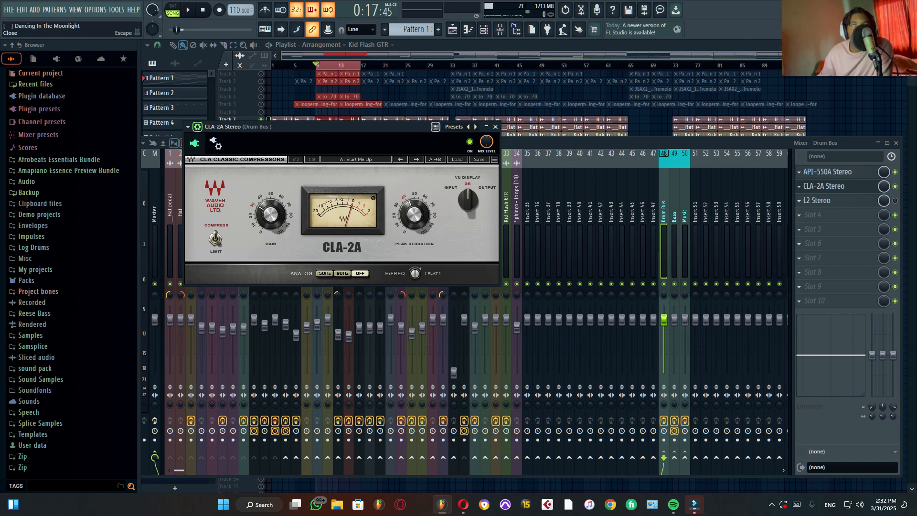
key("space")
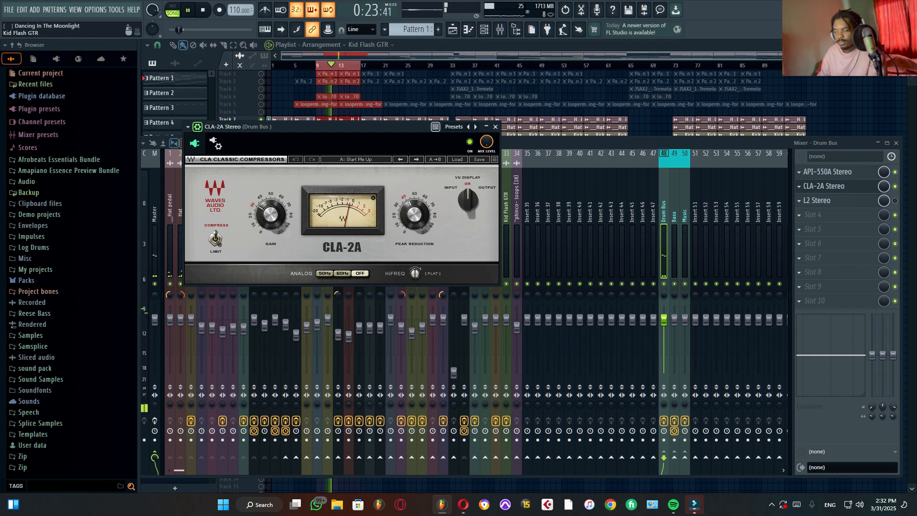
key("space")
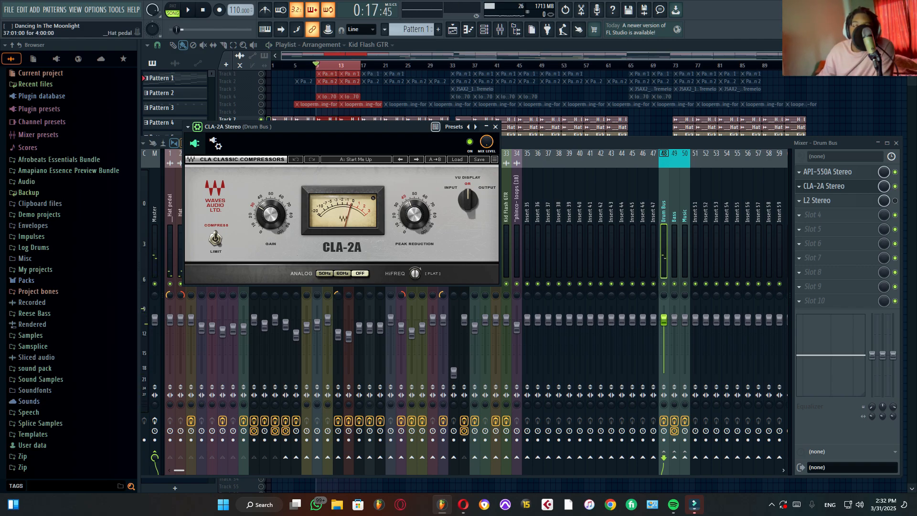
left_click(495, 126)
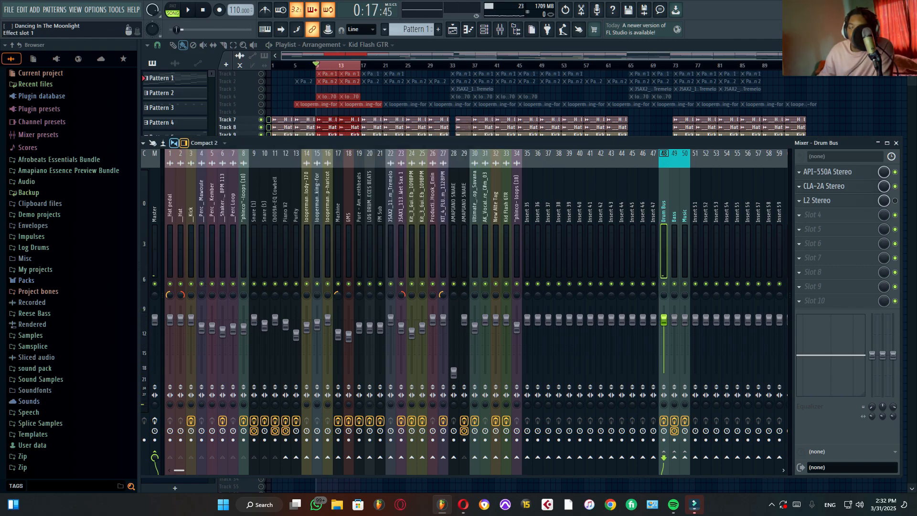
Step: Enable and open the Drum Bus's L2 Stereo, watch its limiting while the drums loop, and close it
left_click(828, 200)
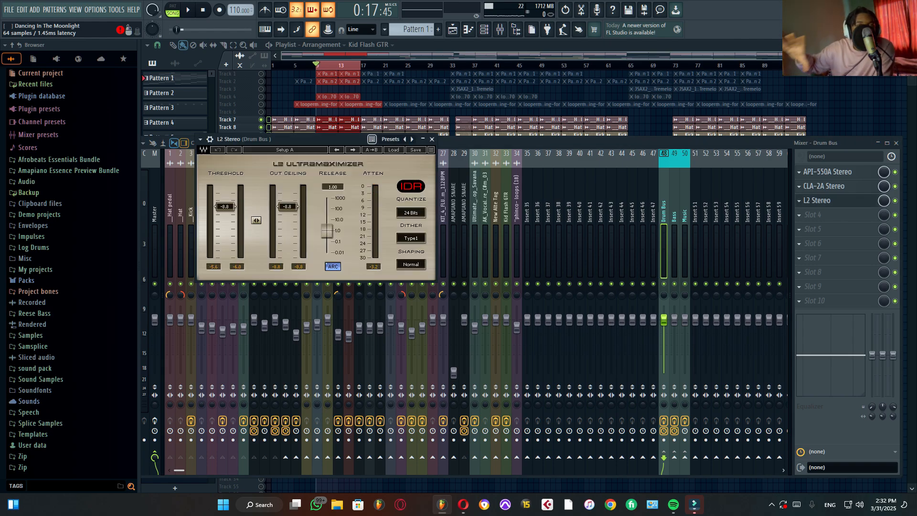
key("space")
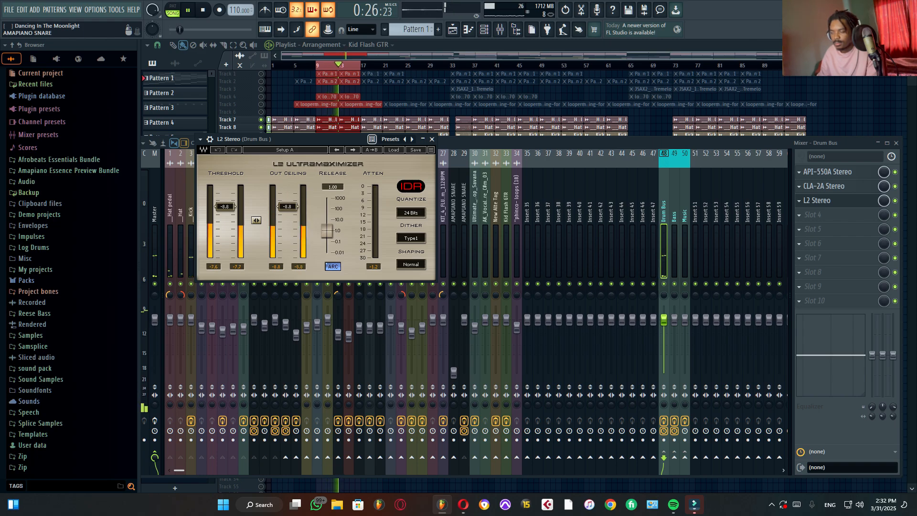
key("space")
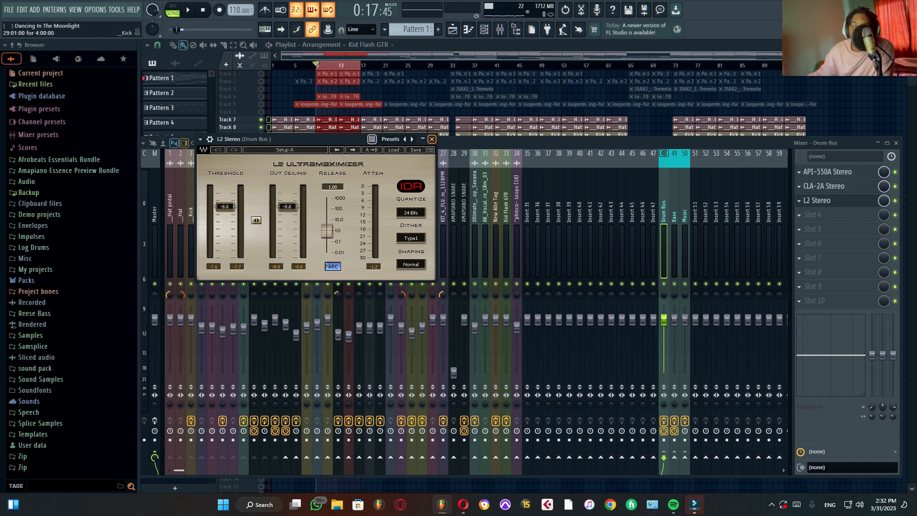
left_click(432, 139)
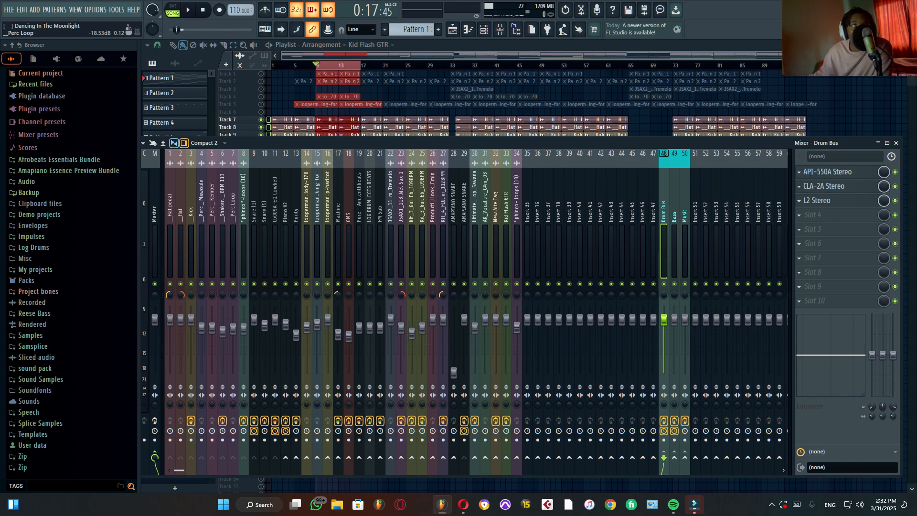
Step: Play the drums through the full Drum Bus effects chain and close the mixer
key("space")
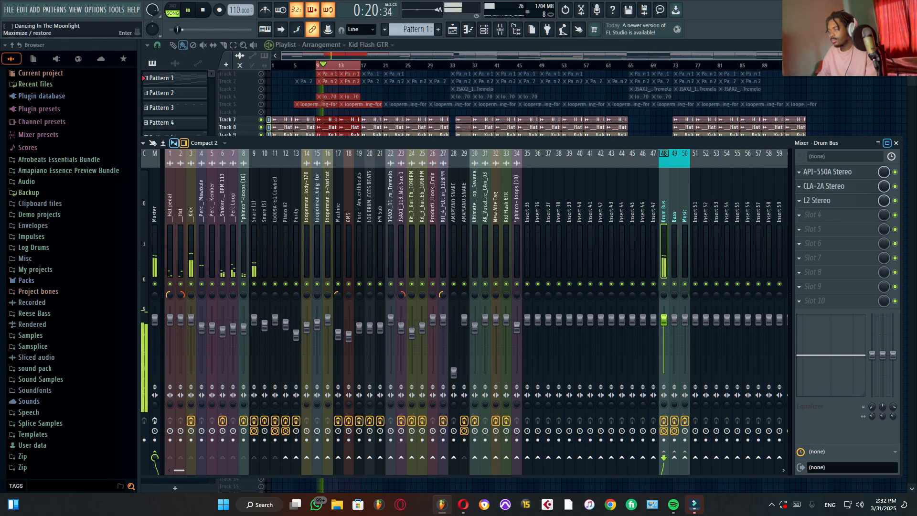
key("space")
left_click(896, 143)
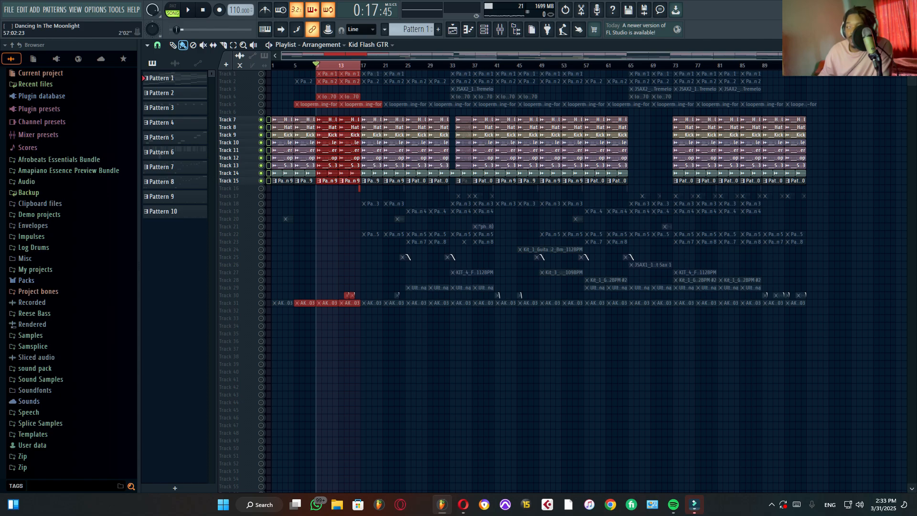
Step: Solo playlist Track 5 and audition its Amapiano FX clip from bar 7
scroll(584, 353, "up", 3)
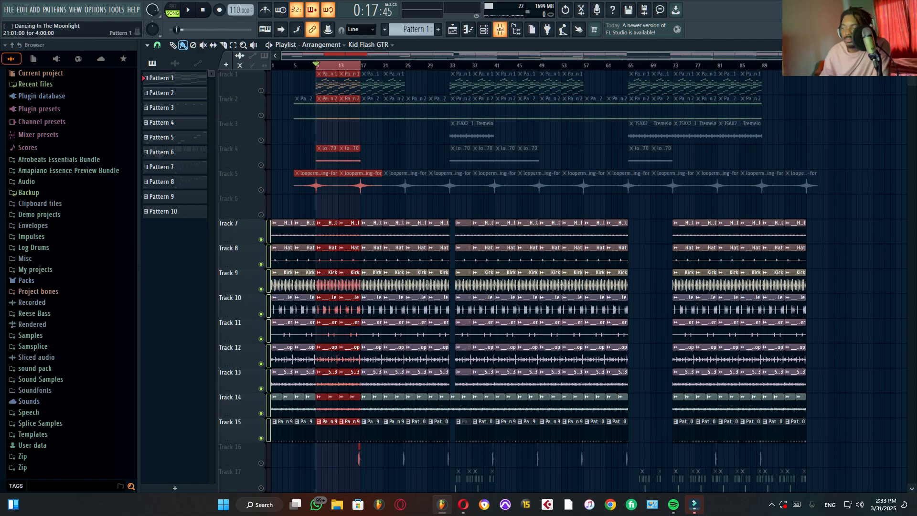
key("F9")
key("F9")
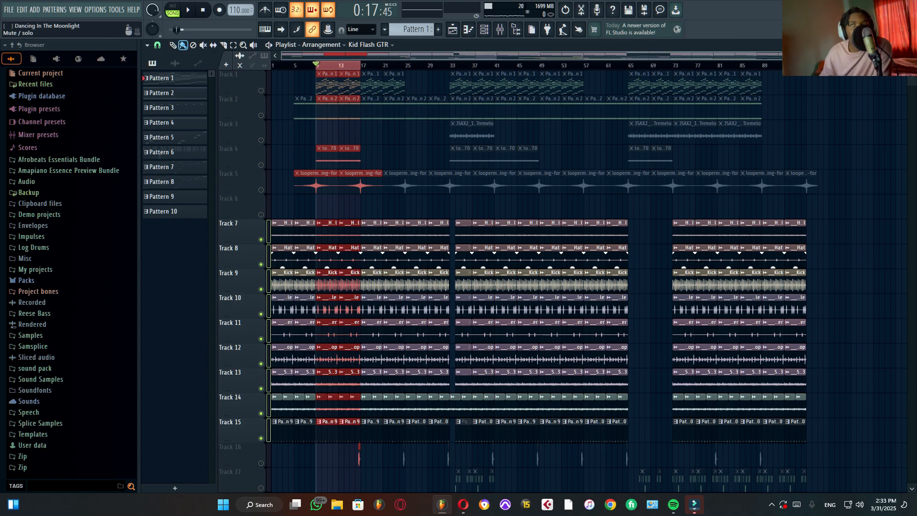
right_click(260, 190)
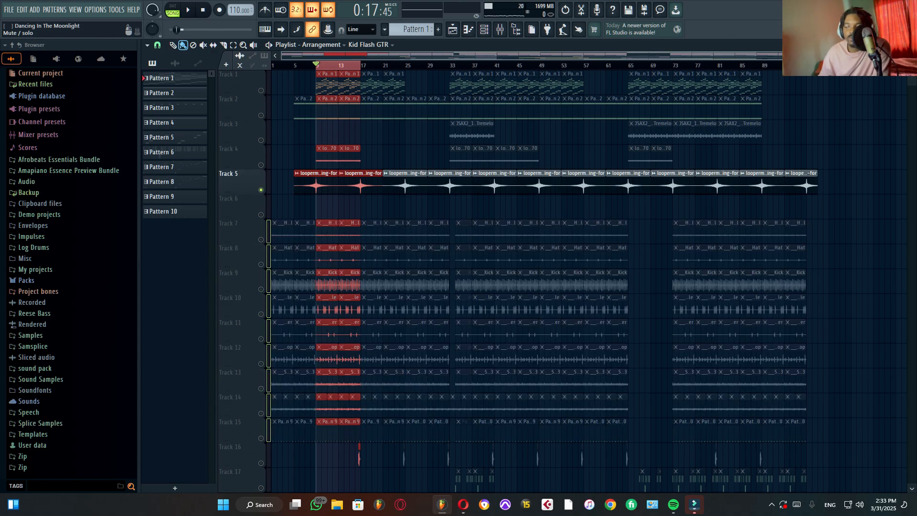
left_click(303, 65)
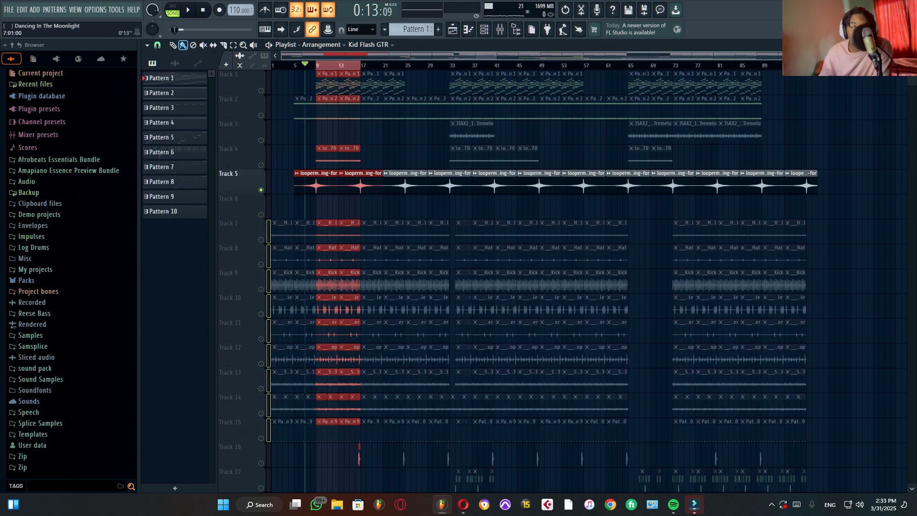
key("space")
scroll(305, 64, "up", 5)
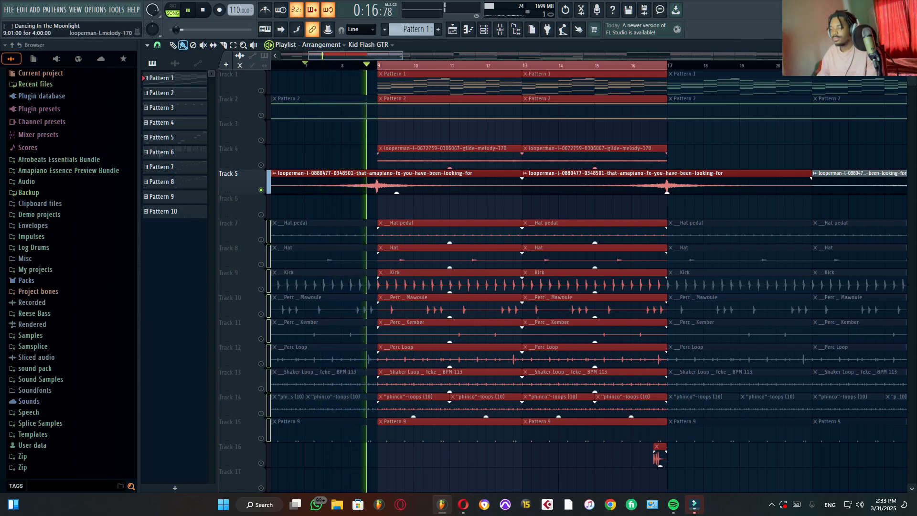
key("space")
Step: Show the mixer, select the Amapiano FX clip's channel 15, audition it, and close the mixer
key("F9")
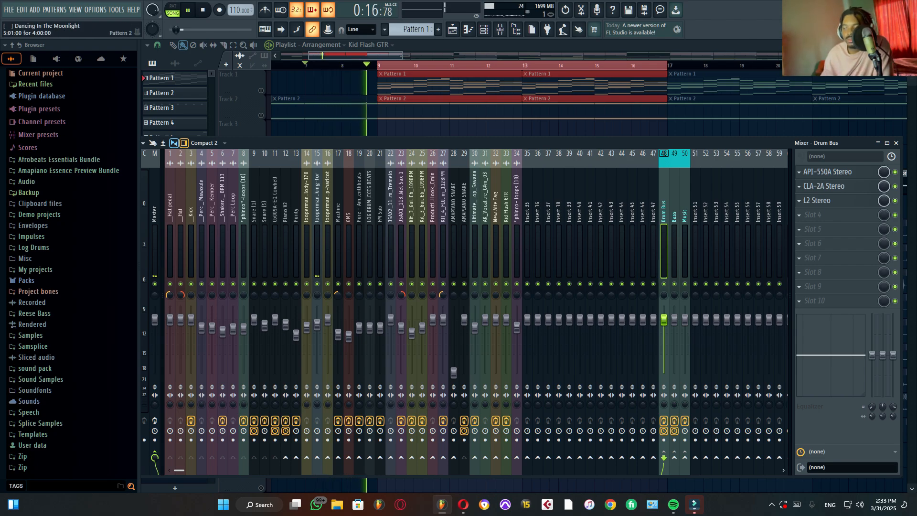
scroll(342, 95, "down", 3)
left_click(317, 207)
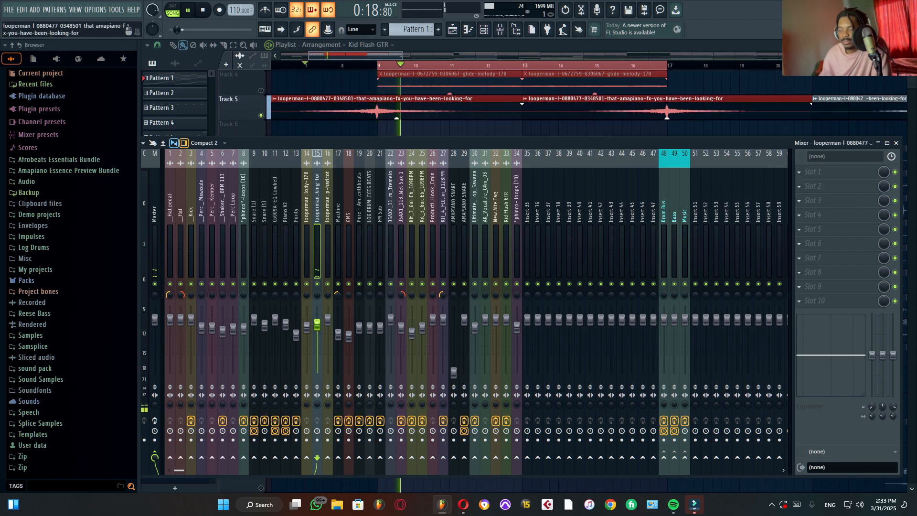
key("space")
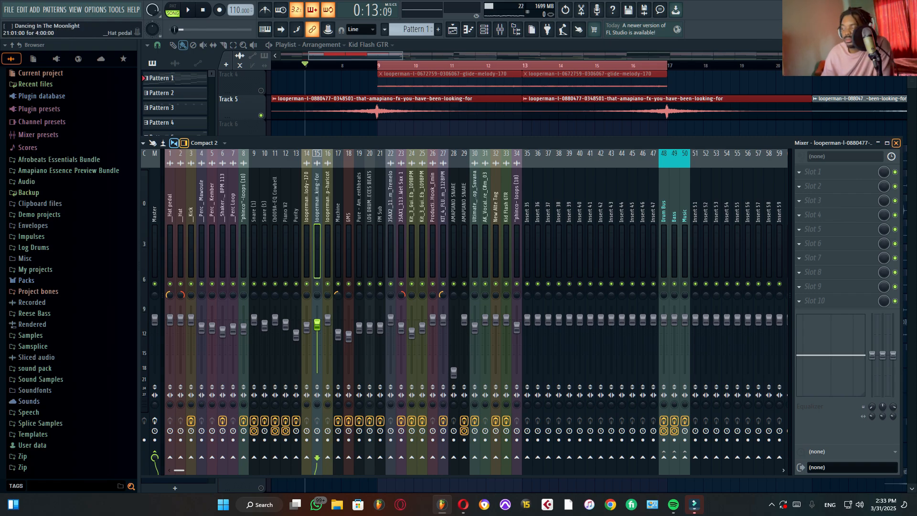
left_click(896, 143)
Step: Solo playlist Track 16 and audition its short FX clip at the end of bar 16
scroll(448, 201, "down", 7)
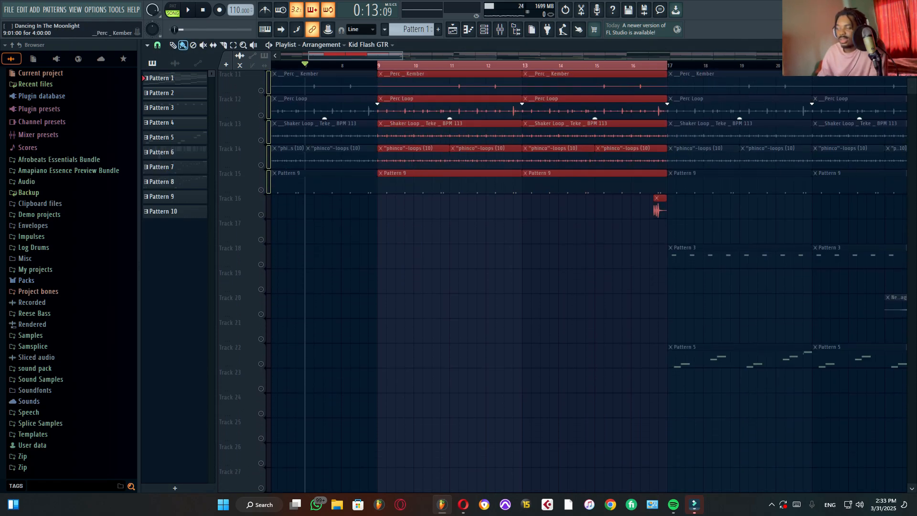
left_click(649, 65)
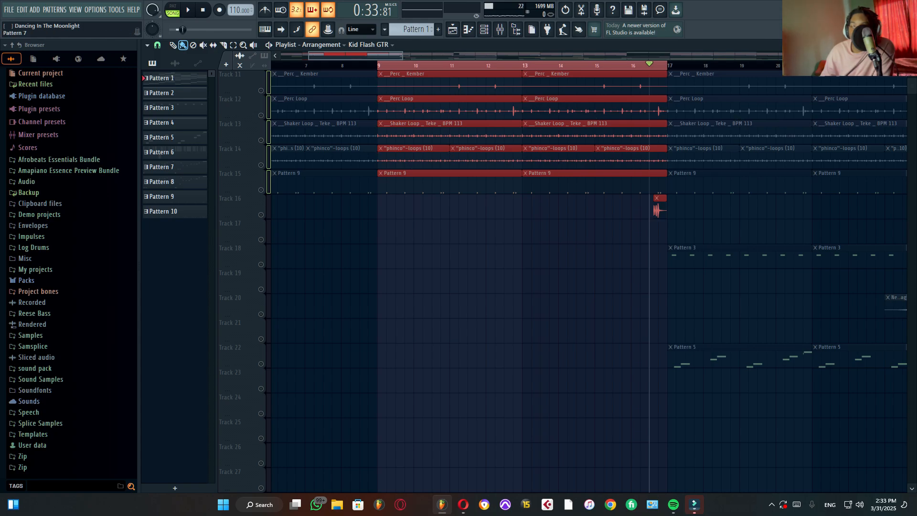
right_click(262, 220)
right_click(261, 214)
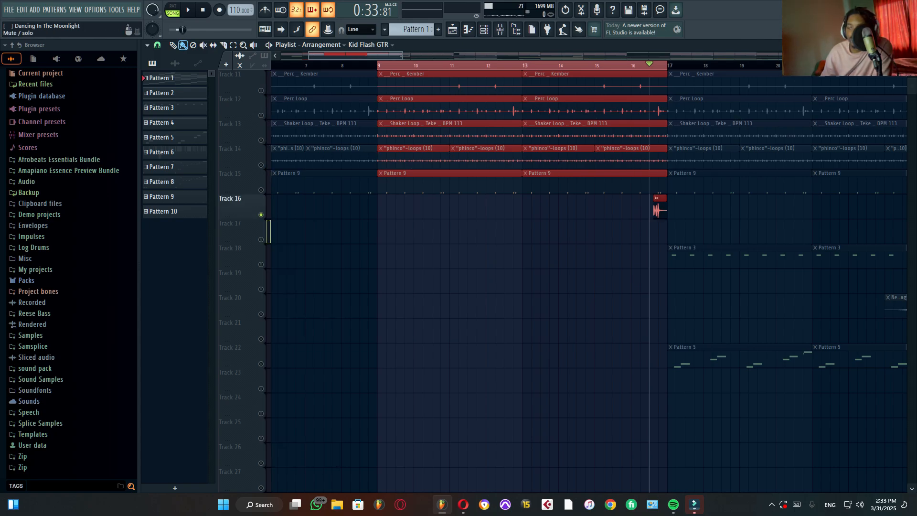
key("space")
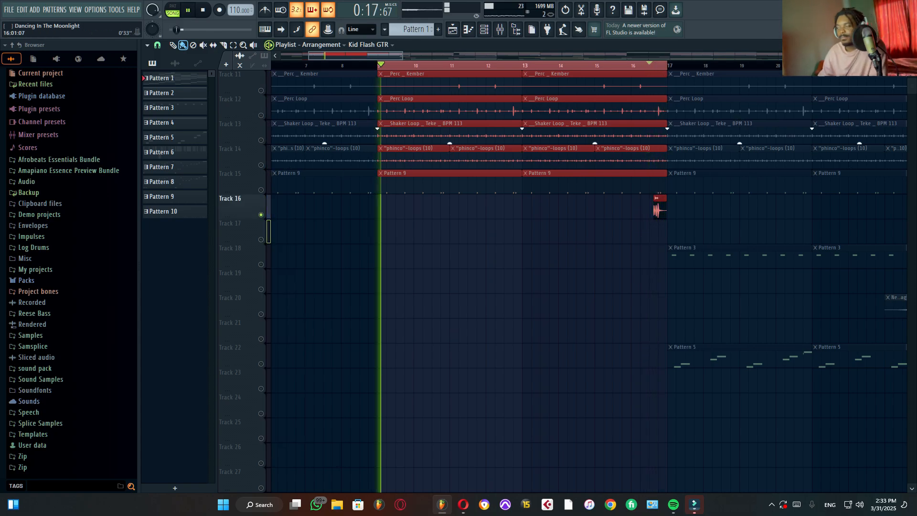
key("space")
key("space")
Step: Open the Track 16 clip's sample settings, audition the "phinco- loops (12)" clip, and close the settings
key("space")
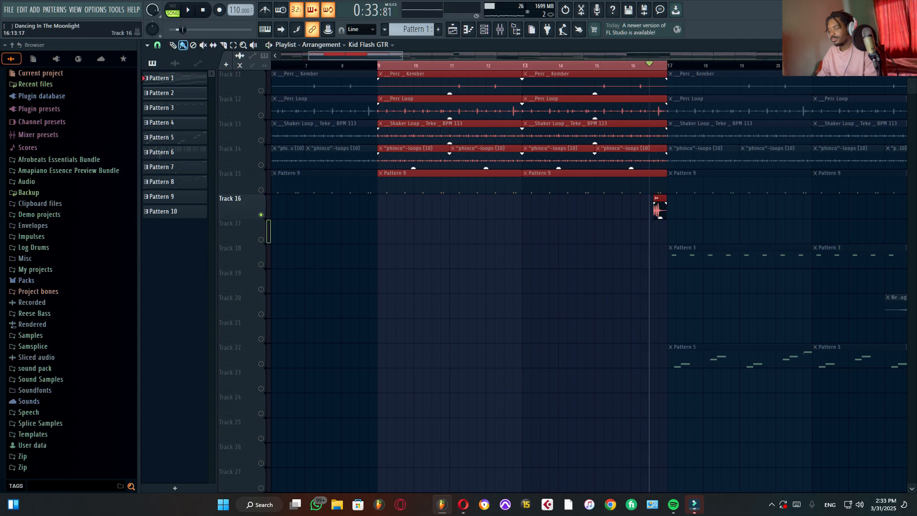
double_click(658, 210)
key("space")
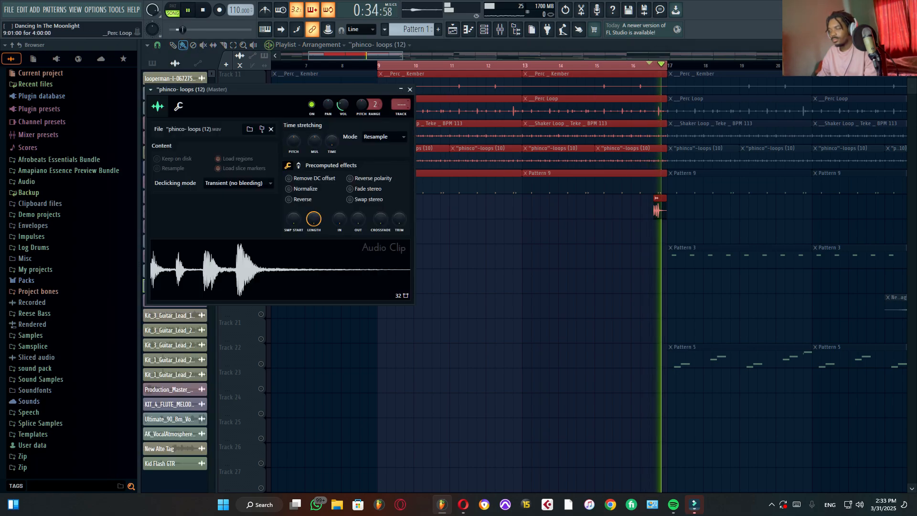
key("space")
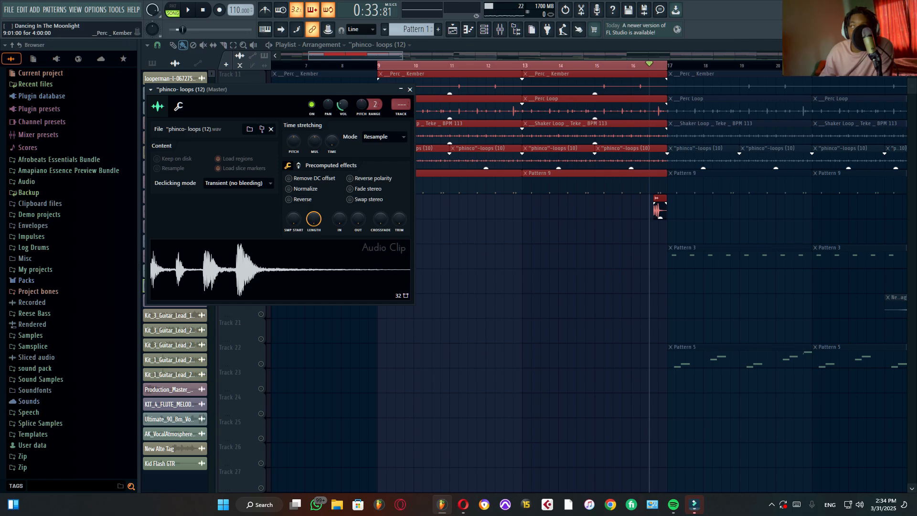
left_click(409, 89)
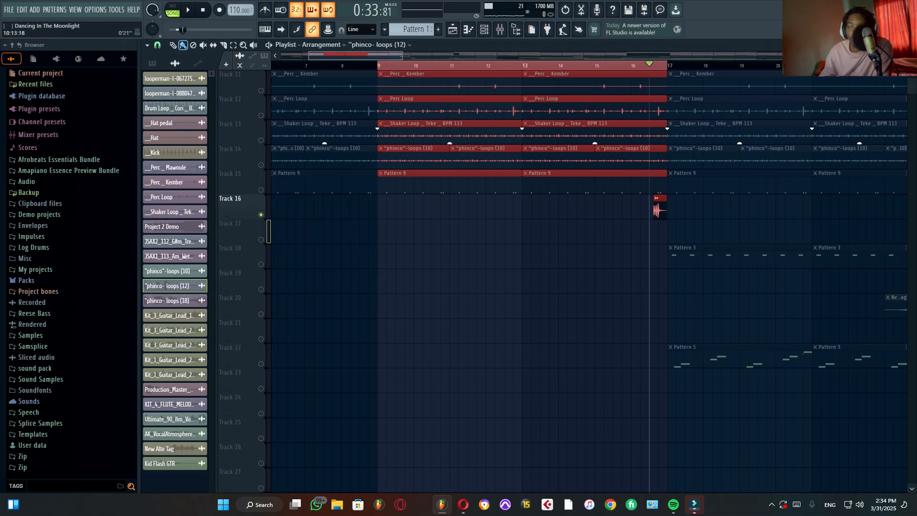
key("F9")
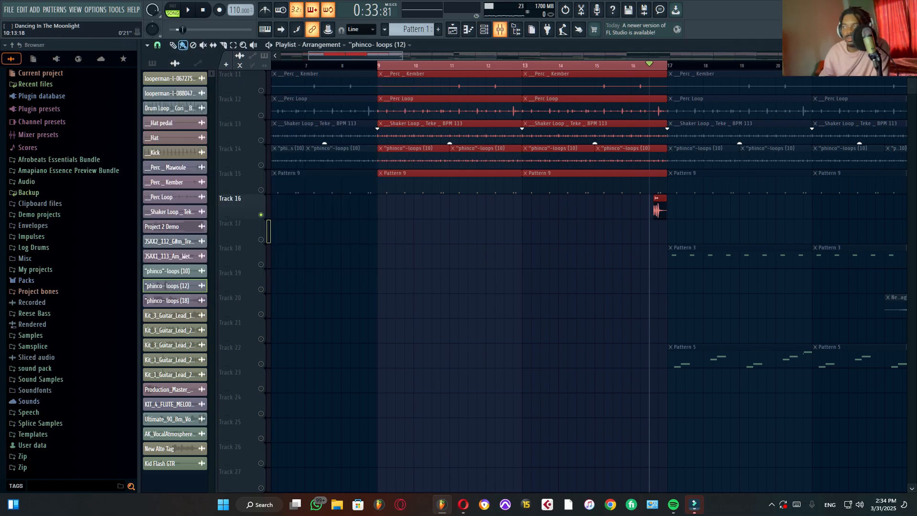
key("space")
key("F9")
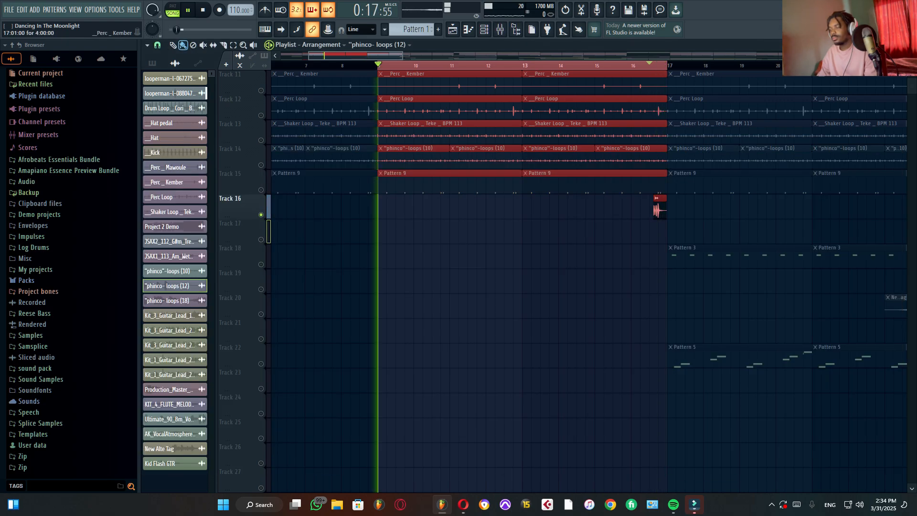
key("space")
Step: Clear the bar 9–16 loop selection, unmute Track 21 and play its "phinco- loops (18)" clip from bar 71
scroll(465, 282, "down", 5)
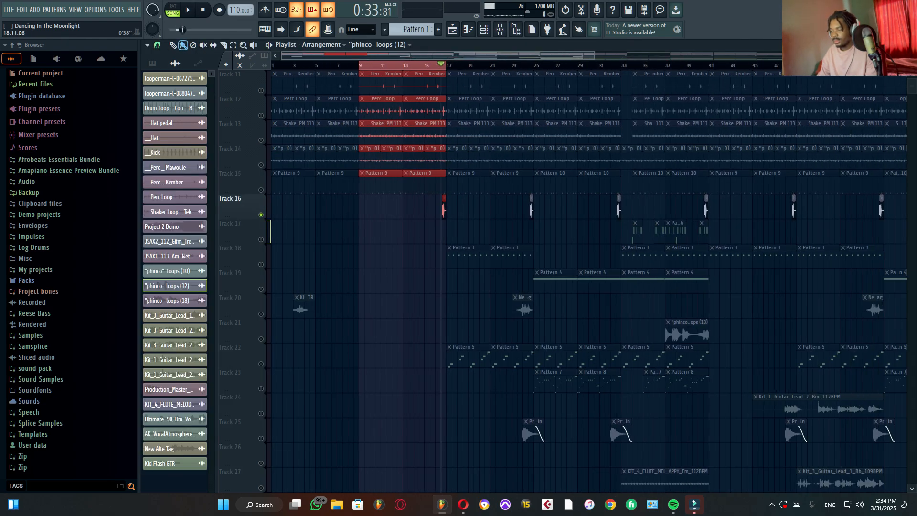
scroll(464, 281, "down", 2)
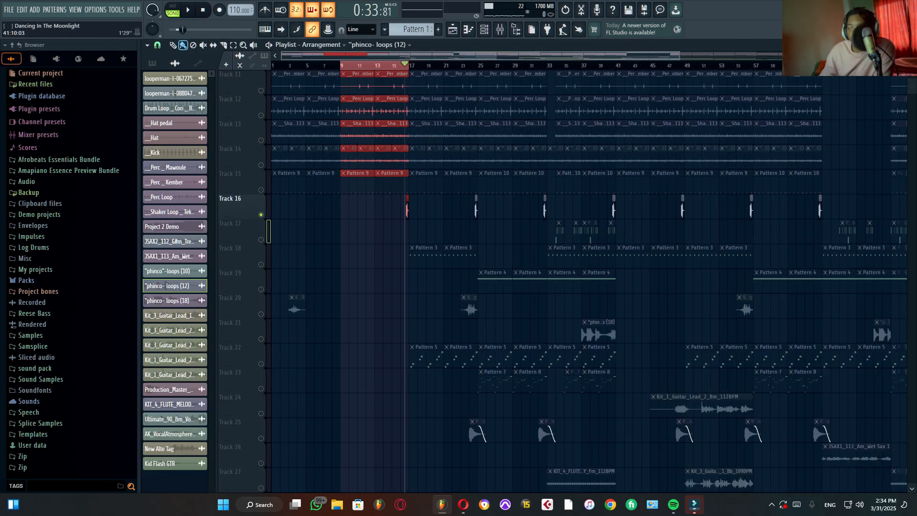
scroll(465, 282, "down", 3)
left_click_drag(667, 65, 662, 65)
key("ctrl+d")
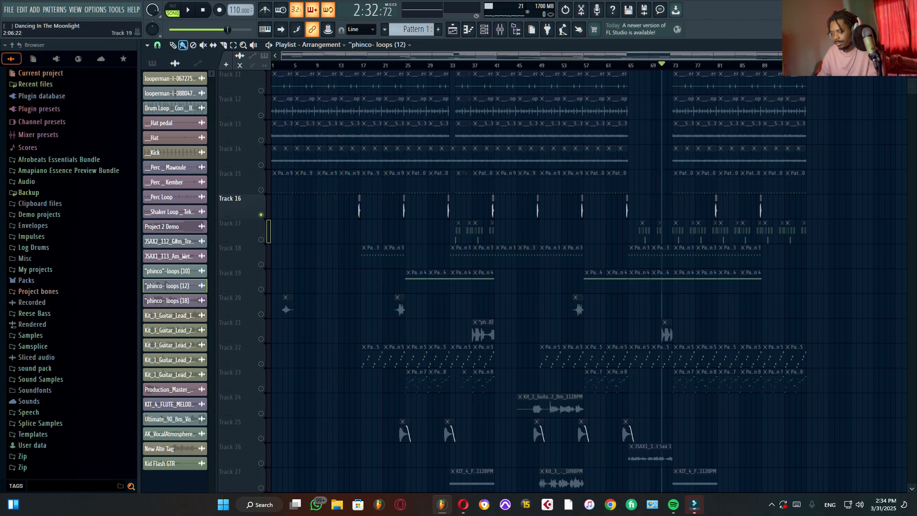
key("space")
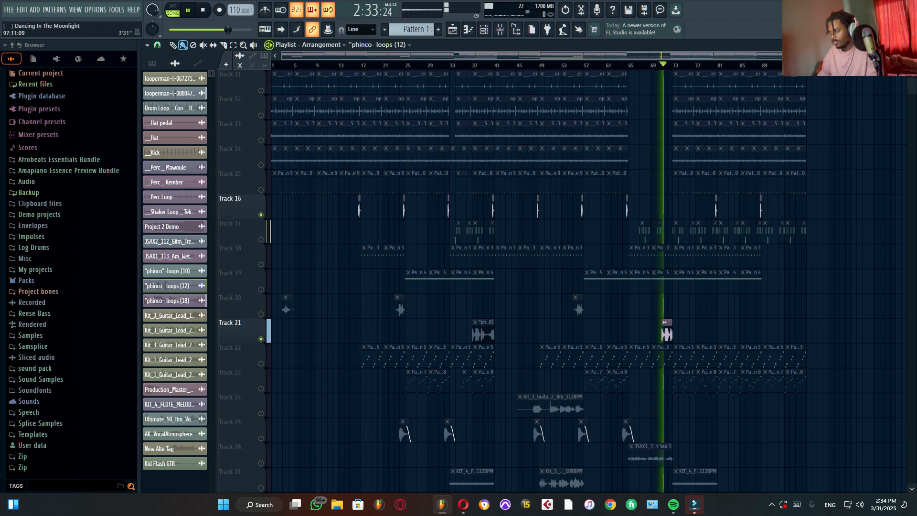
Step: Show the mixer, select channel 34 for "phinco- loops (18)", audition it, close the mixer and stop playback
left_click(499, 30)
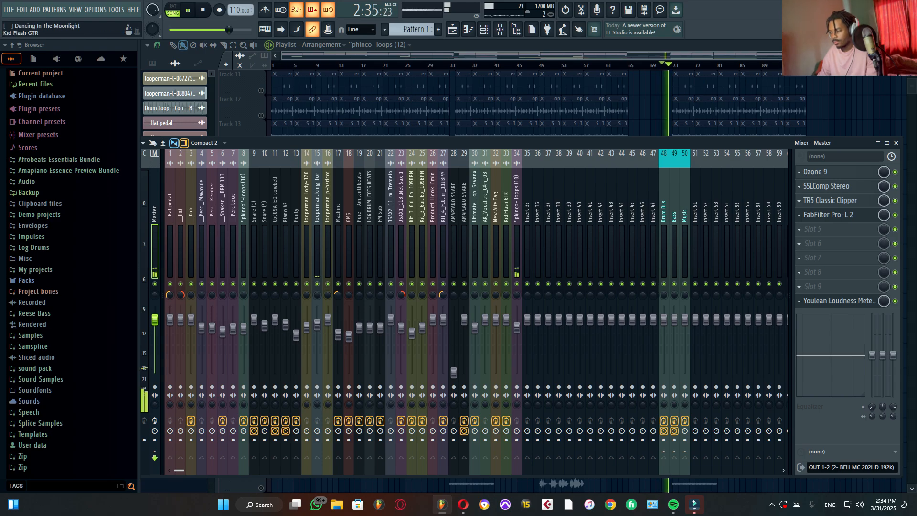
key("space")
left_click(517, 328)
key("space")
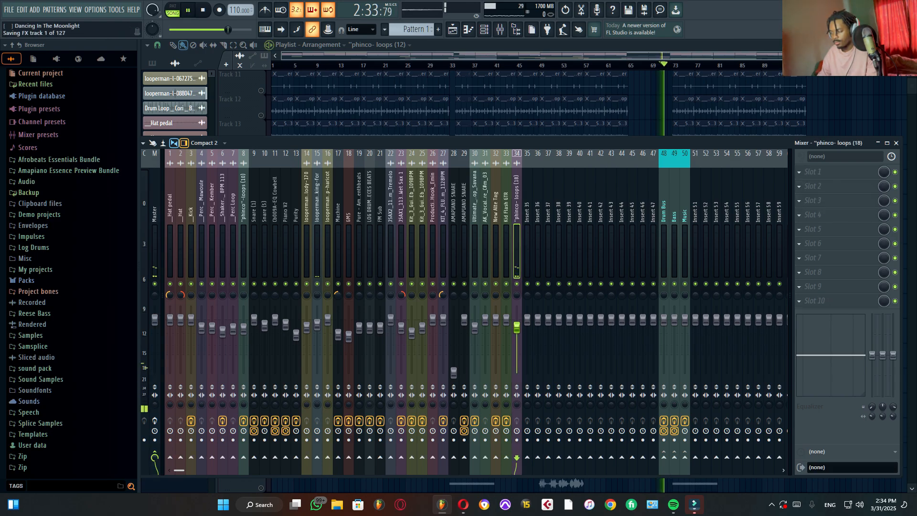
key("space")
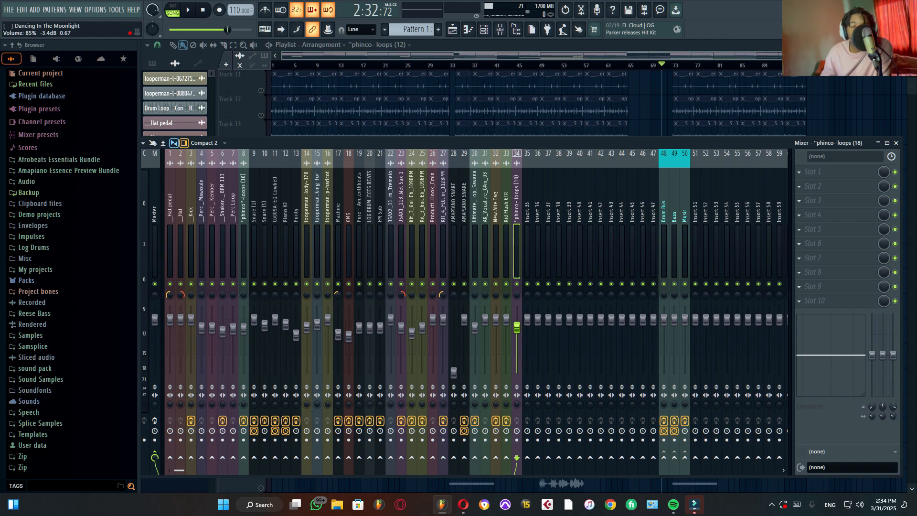
key("space")
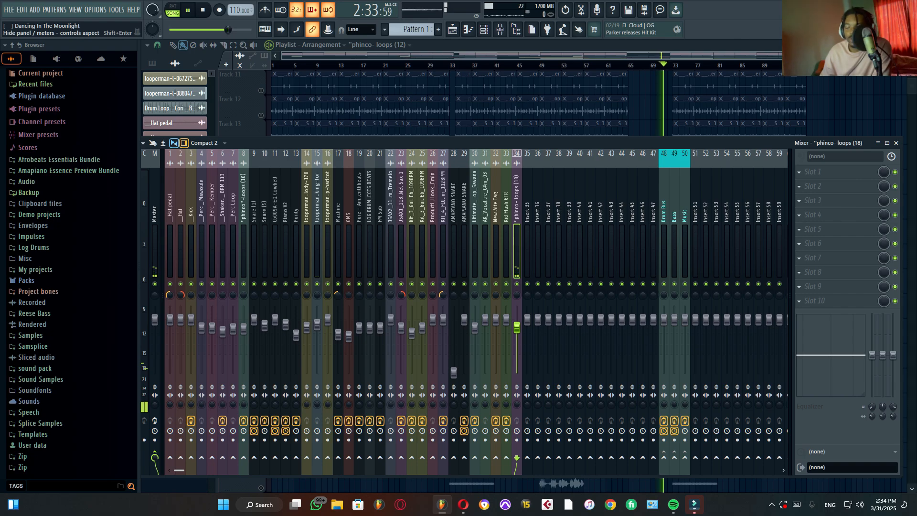
left_click(896, 143)
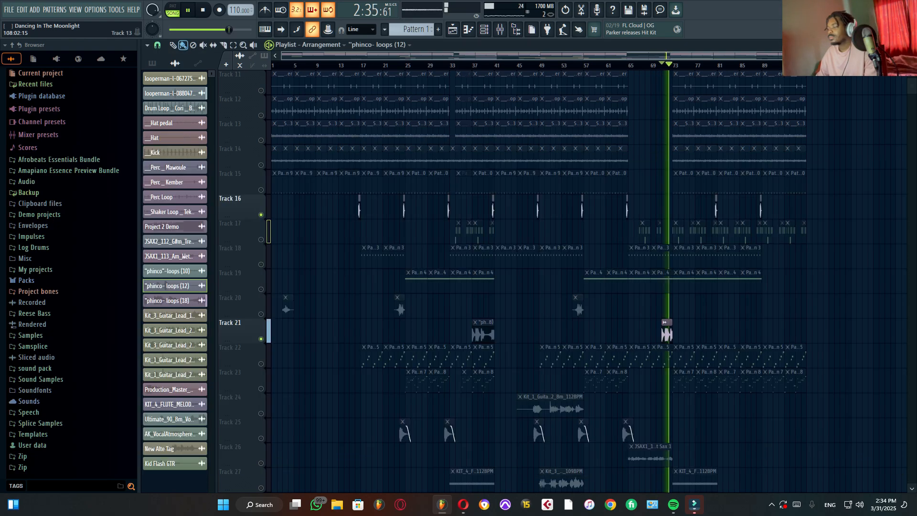
scroll(669, 330, "up", 3)
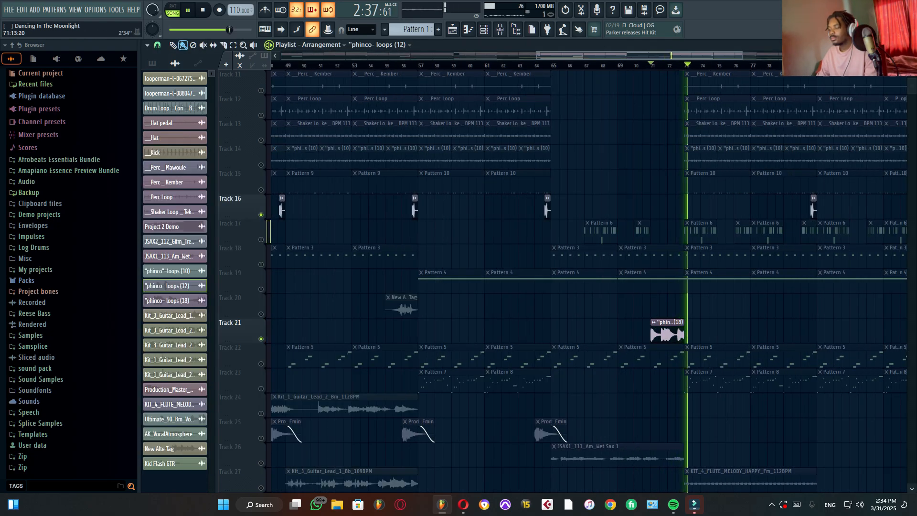
scroll(669, 329, "down", 4)
key("space")
Step: Unmute playlist Track 25 and audition its vocal atmosphere clip from bar 24
scroll(538, 430, "down", 3)
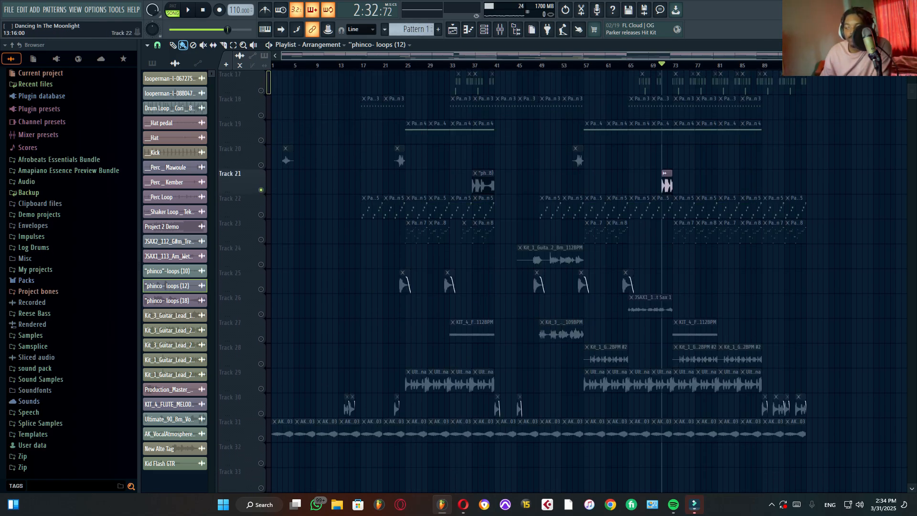
left_click(261, 289)
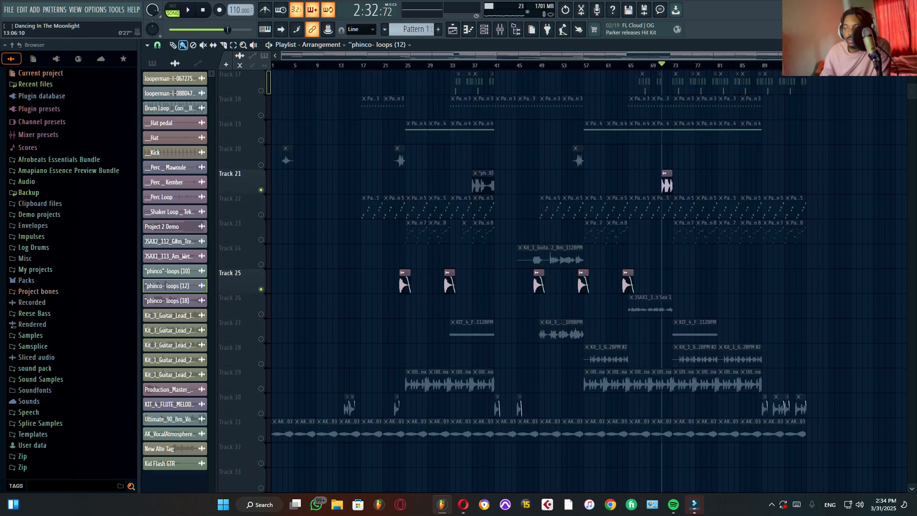
left_click(399, 65)
key("space")
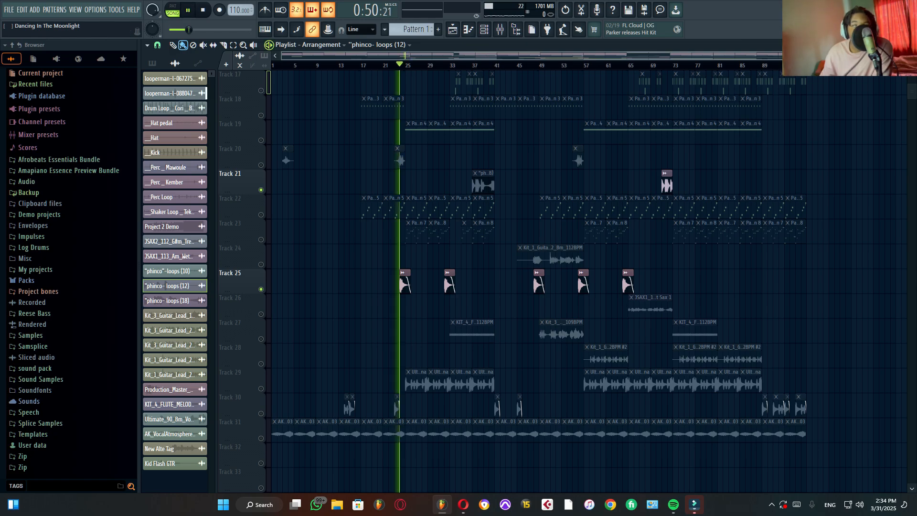
key("space")
Step: Show the mixer, select the vocal atmosphere clip's channel 26, audition it, and close the mixer
scroll(400, 65, "up", 3)
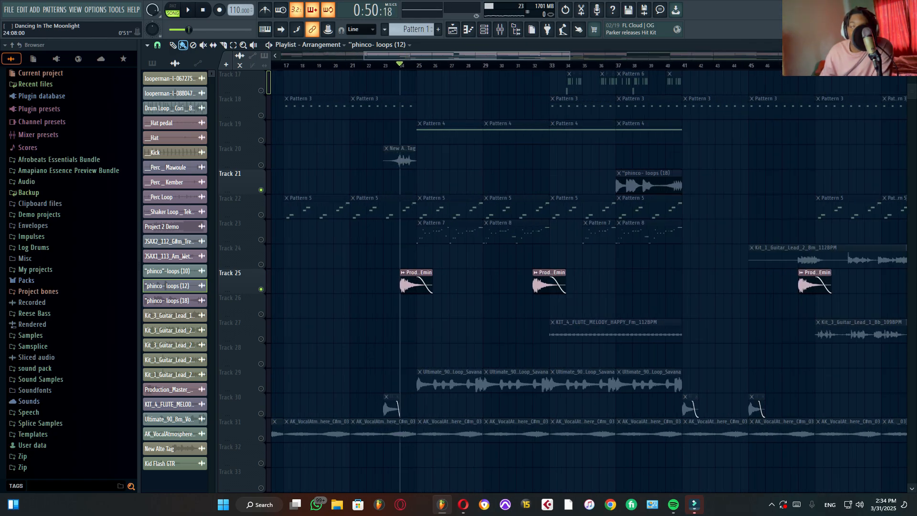
key("F9")
key("space")
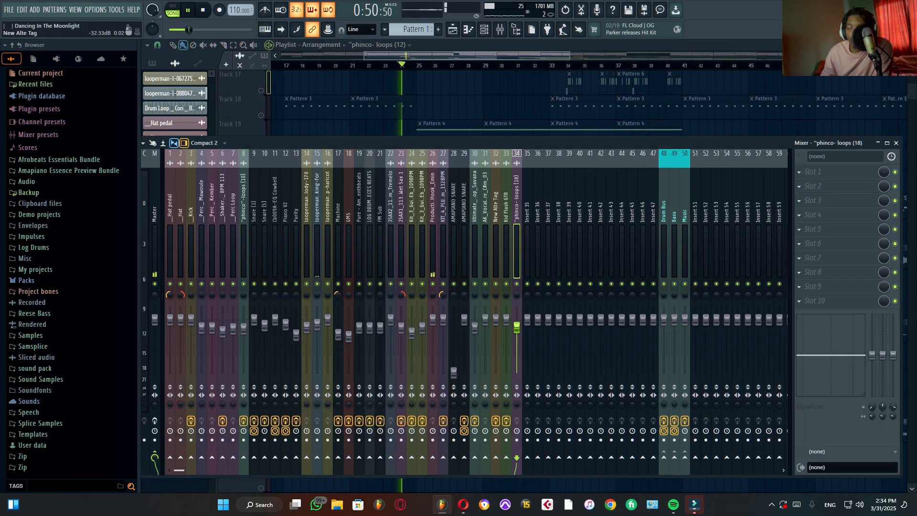
key("space")
left_click(432, 248)
key("space")
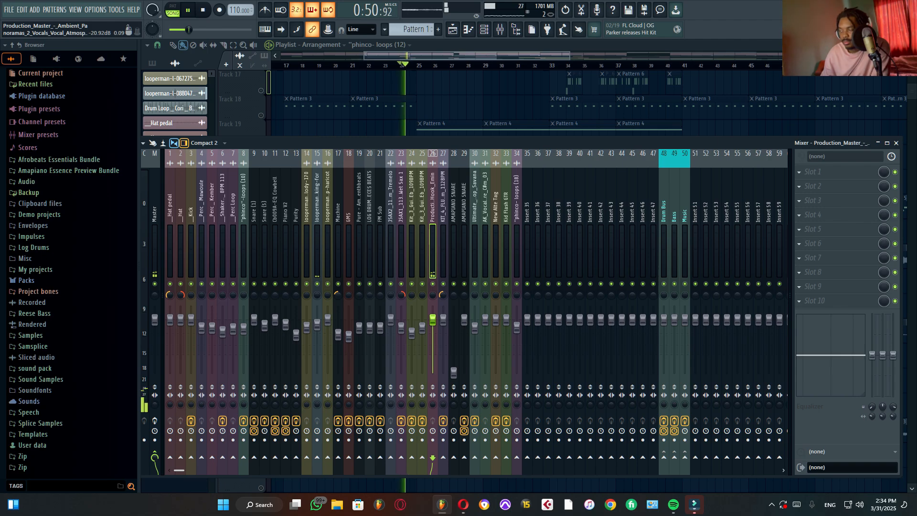
key("space")
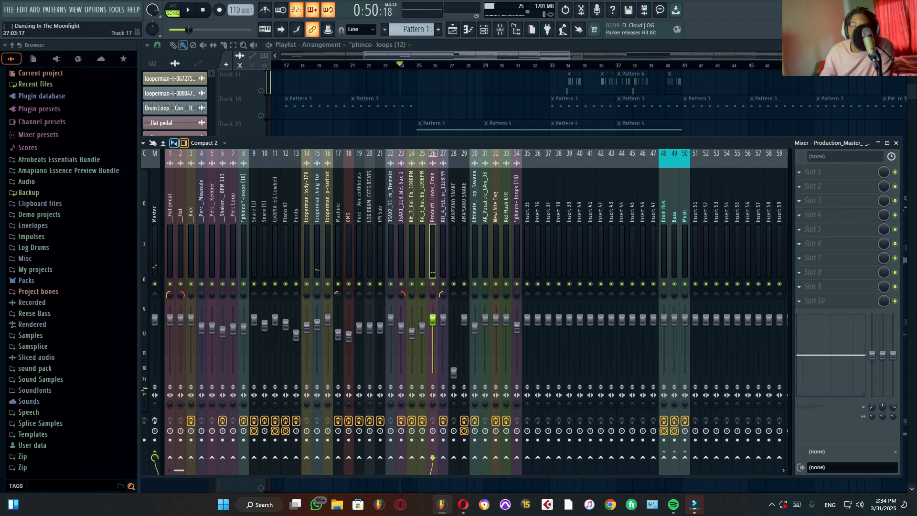
key("F9")
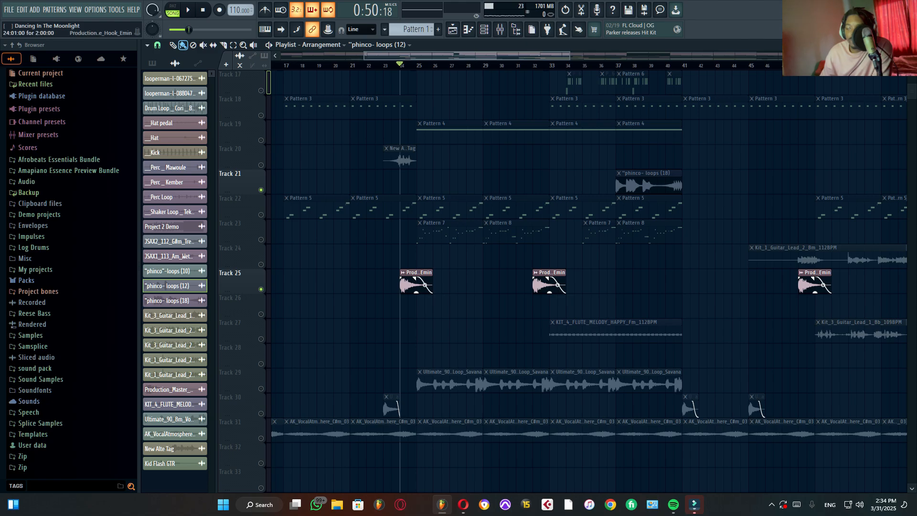
Step: Inspect the Track 25 vocal atmosphere clip's sample settings, close them, and replay the clip
double_click(406, 284)
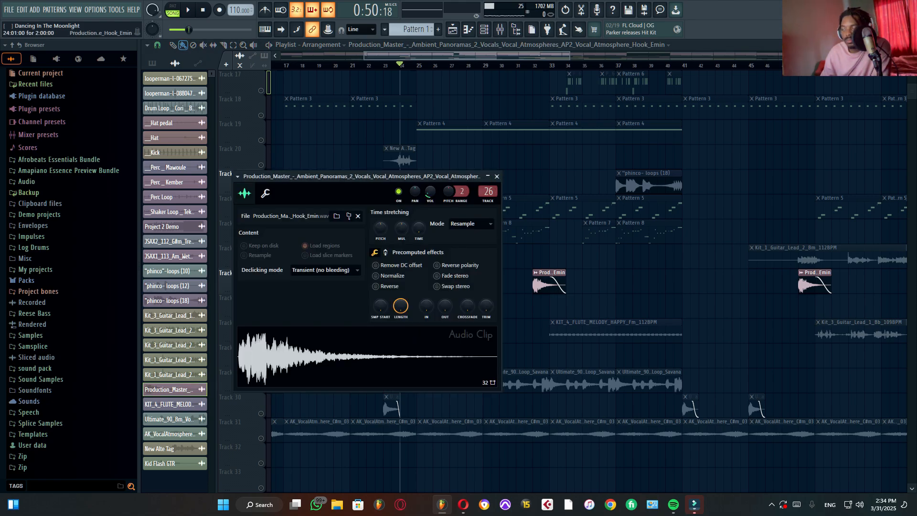
left_click(497, 176)
key("space")
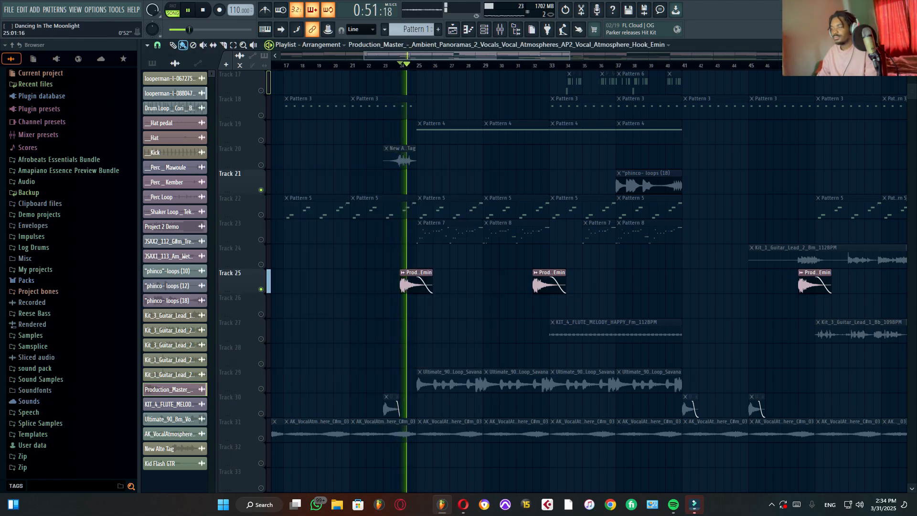
key("space")
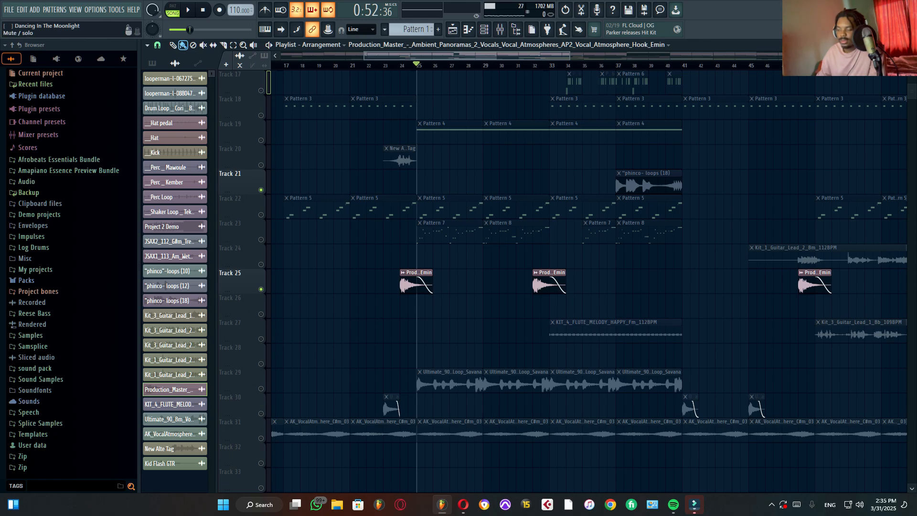
Step: Solo Track 29, audition its Ultimate 90 vocal loop from bar 25, and open the FabFilter Pro-Q 4 on mixer channel 30
right_click(260, 389)
key("space")
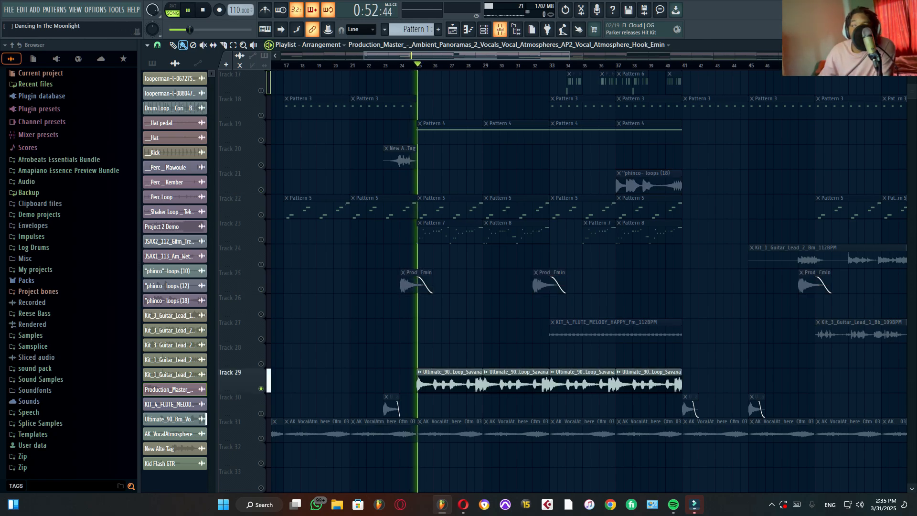
key("F9")
left_click(475, 248)
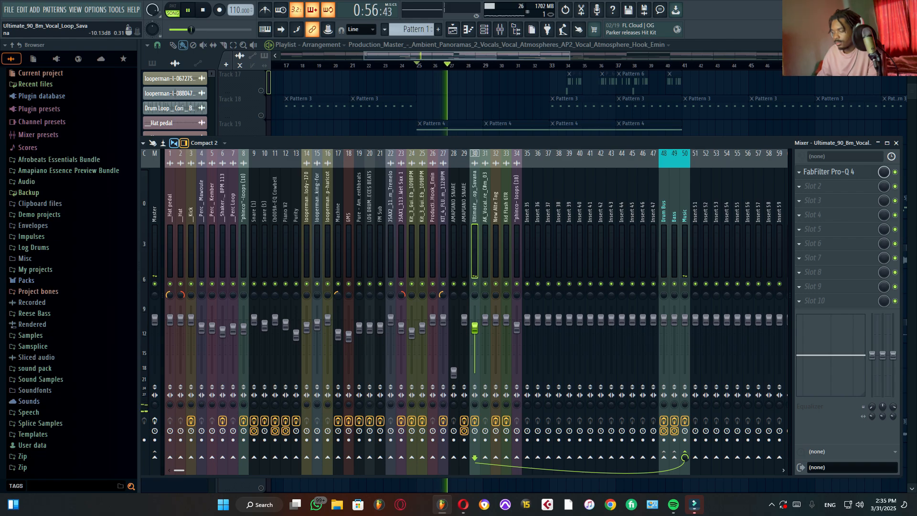
key("space")
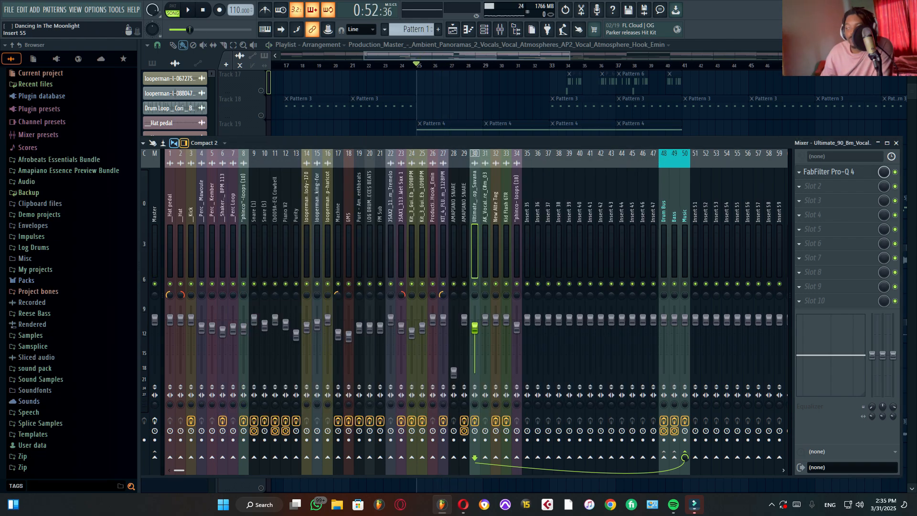
left_click(833, 172)
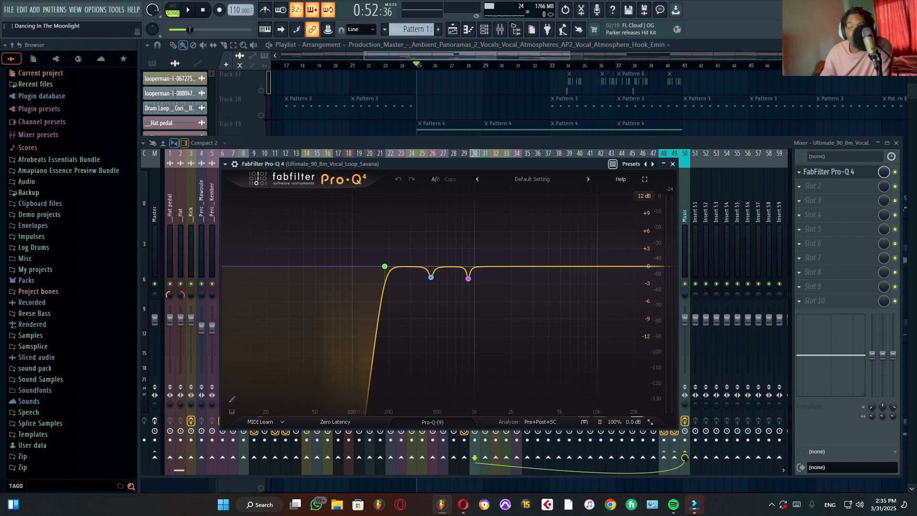
Step: Audition the Ultimate 90 vocal loop through the Pro-Q 4, then solo and play back its 184.88 Hz low-cut band
mouse_move(431, 277)
key("space")
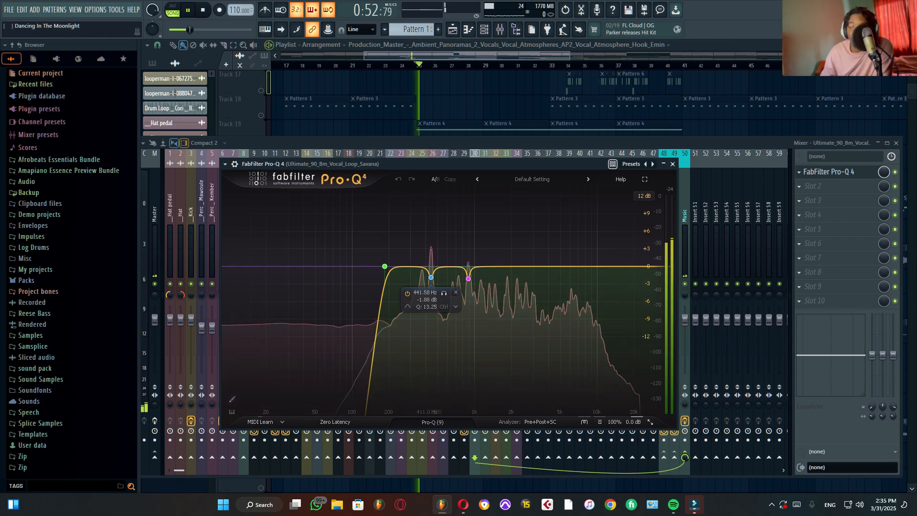
key("space")
left_click(444, 293)
mouse_move(385, 266)
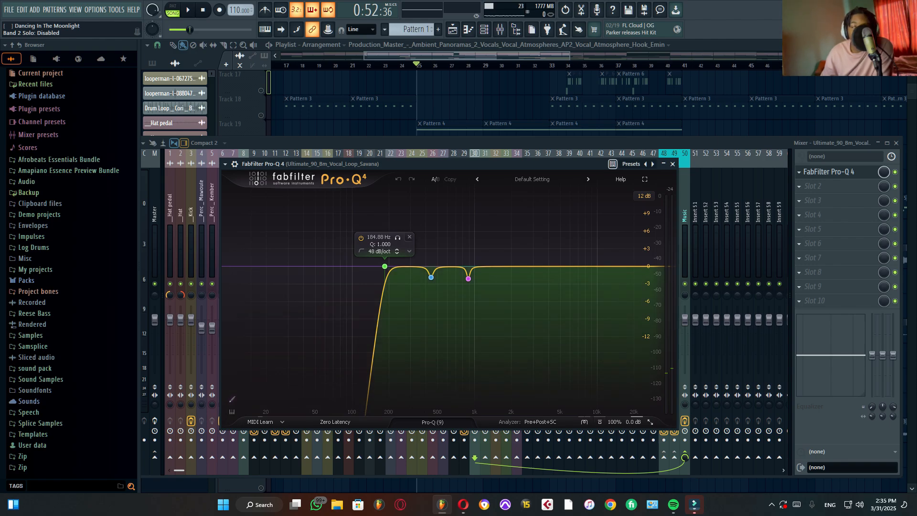
key("space")
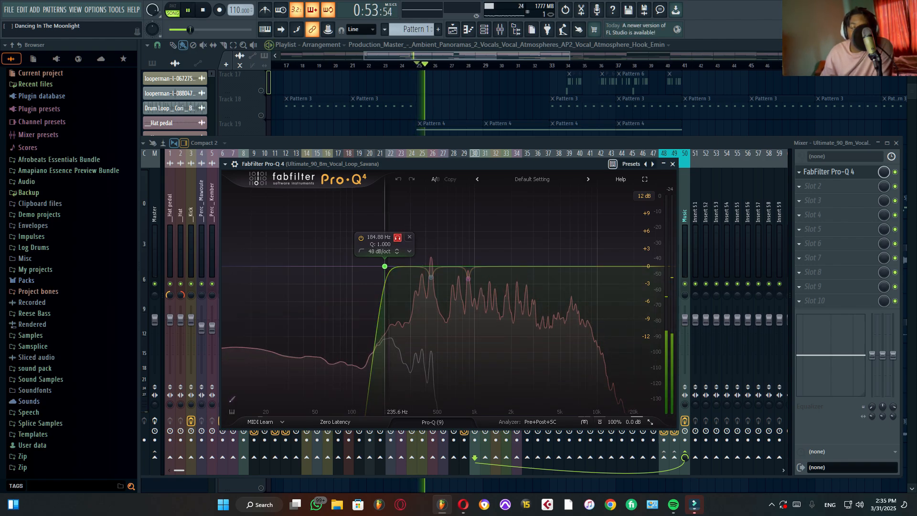
key("space")
Step: Solo the 441.58 Hz cut on the vocal loop's EQ, audition it, and release the band solo
mouse_move(431, 277)
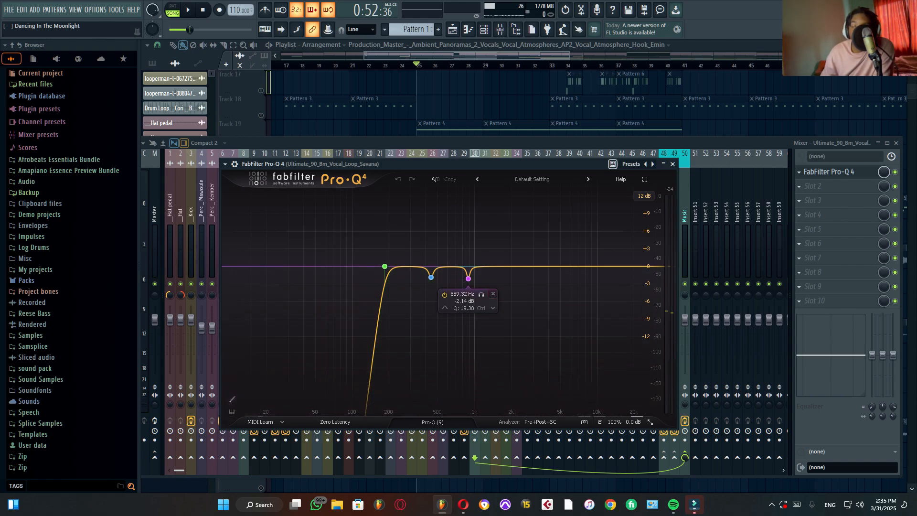
left_click(444, 293)
key("space")
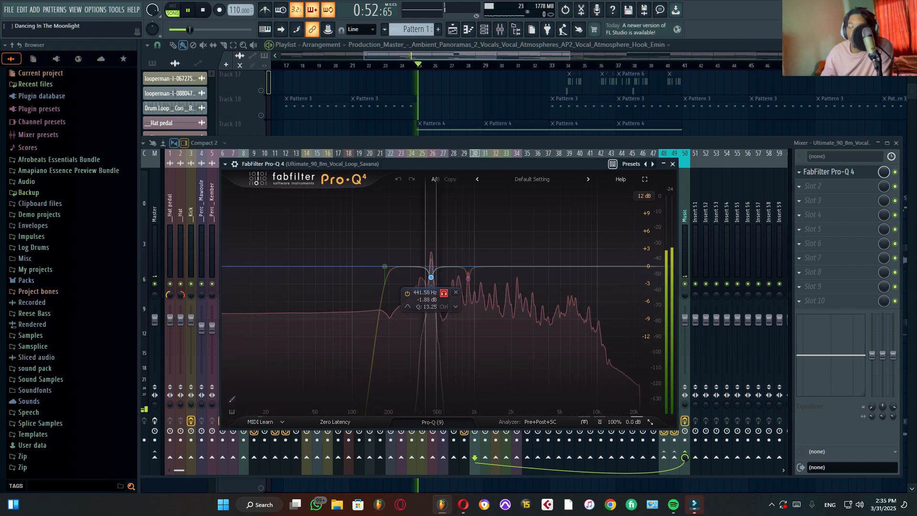
key("space")
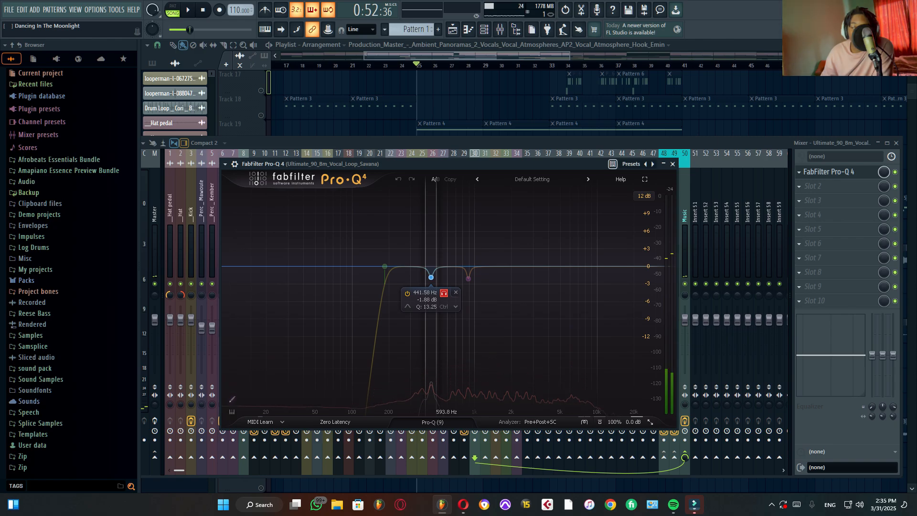
left_click(444, 292)
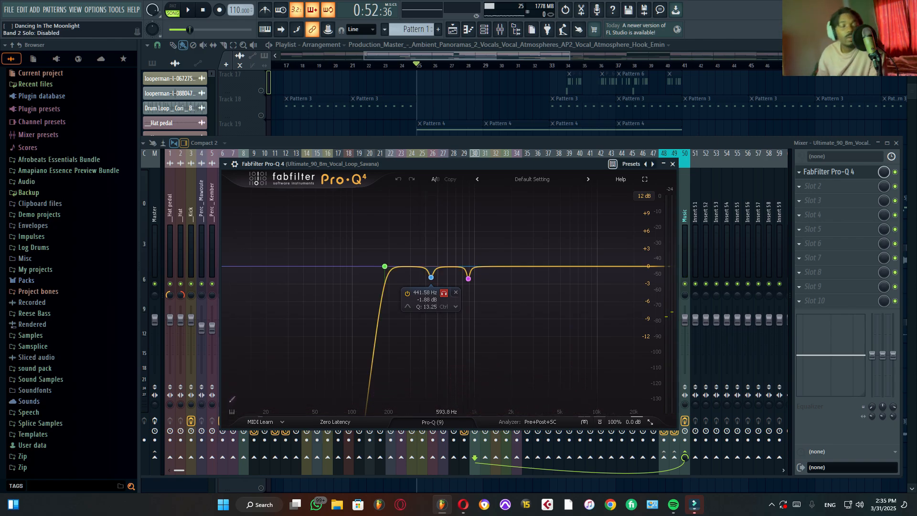
left_click(444, 293)
key("space")
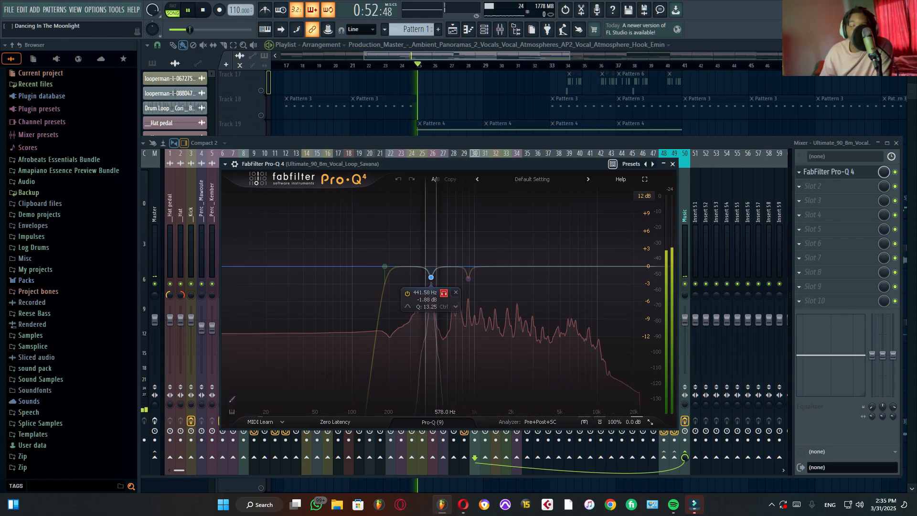
left_click(444, 293)
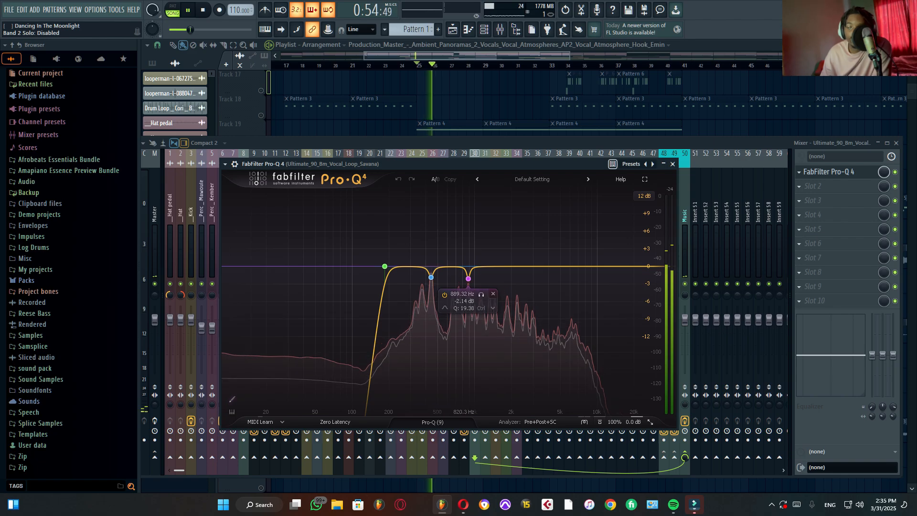
Step: Solo the 889.32 Hz notch on the vocal loop's EQ, audition it, and stop playback
key("space")
left_click(481, 293)
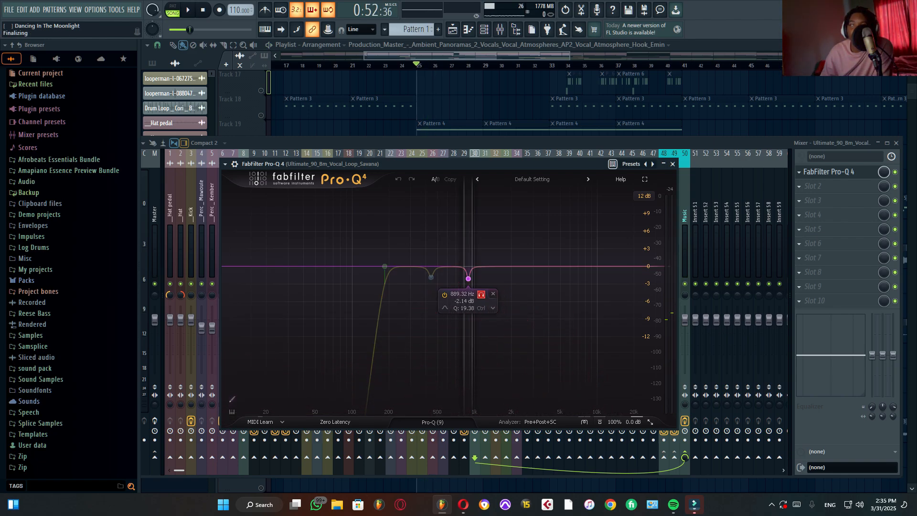
key("space")
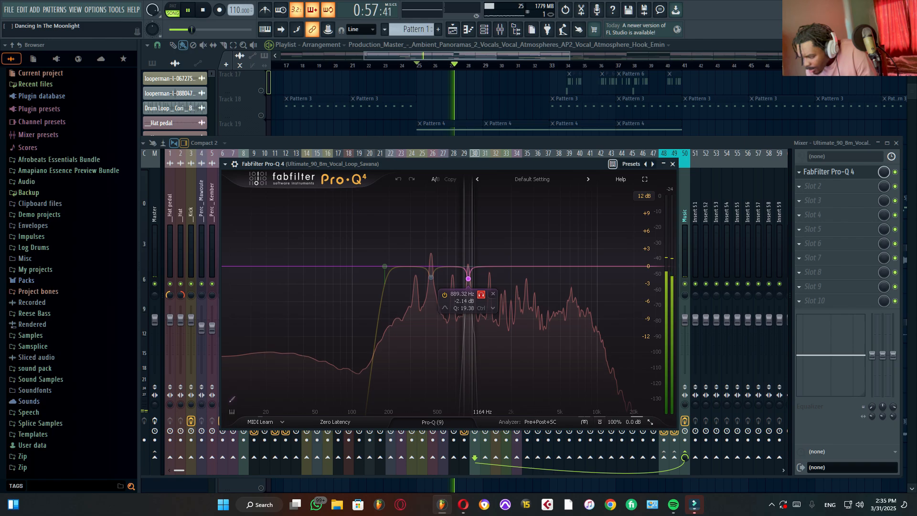
key("space")
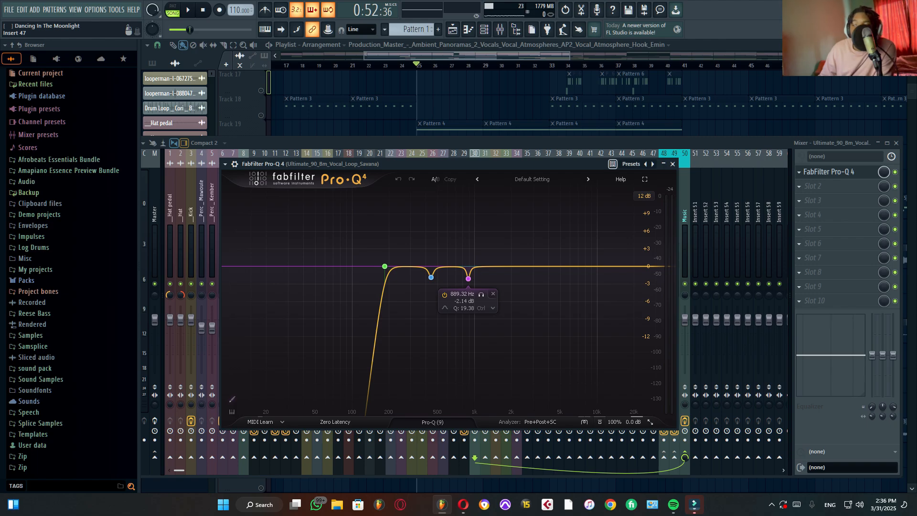
Step: Replay the vocal loop through the full EQ curve, and close the Pro-Q 4 and the mixer
key("space")
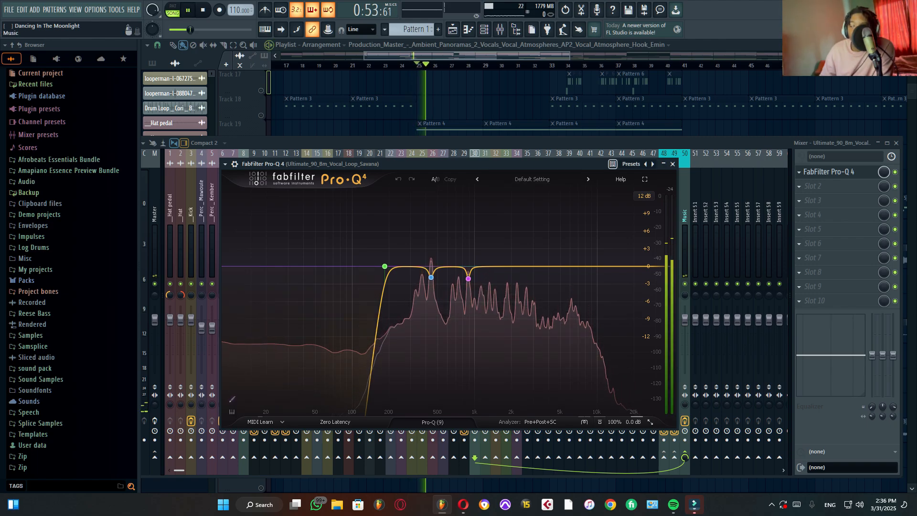
left_click(672, 164)
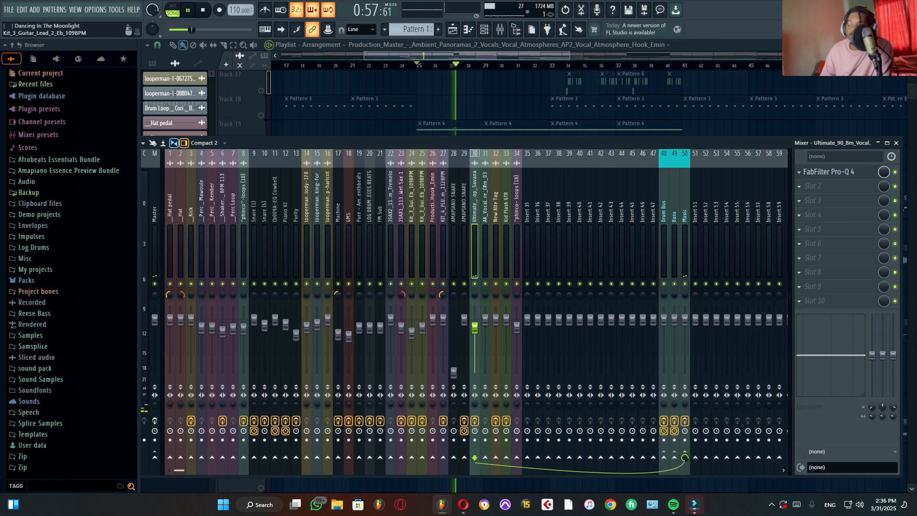
key("space")
left_click(895, 143)
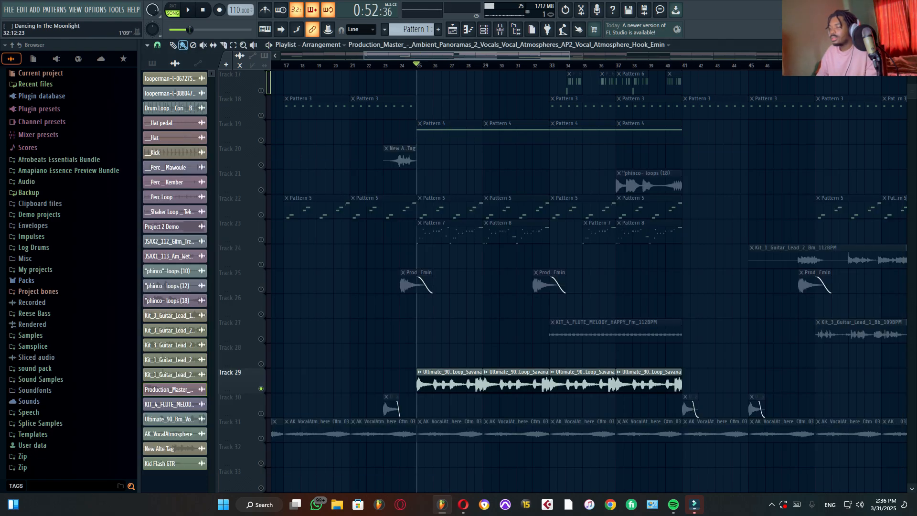
Step: Solo Track 31, audition its AK vocal atmosphere clips from bar 25, and check mixer channel 31 before closing the mixer
scroll(573, 268, "down", 5)
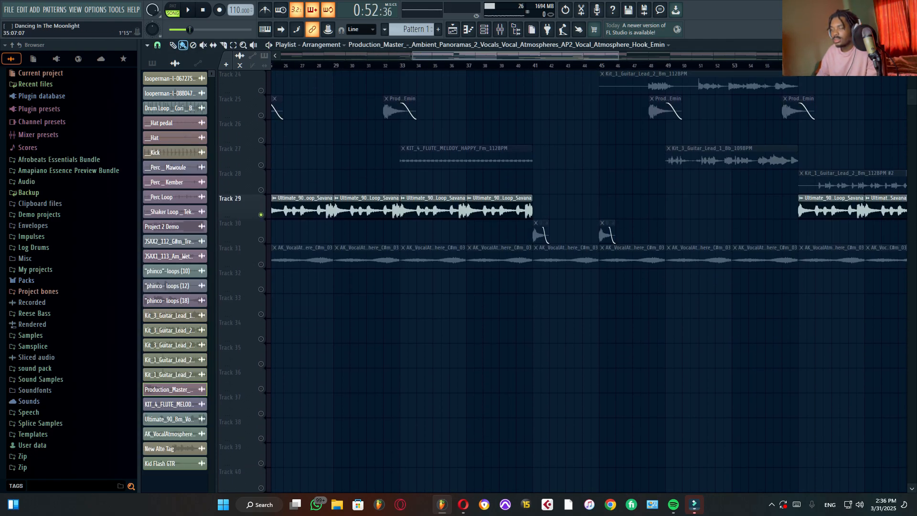
scroll(588, 272, "left", 2)
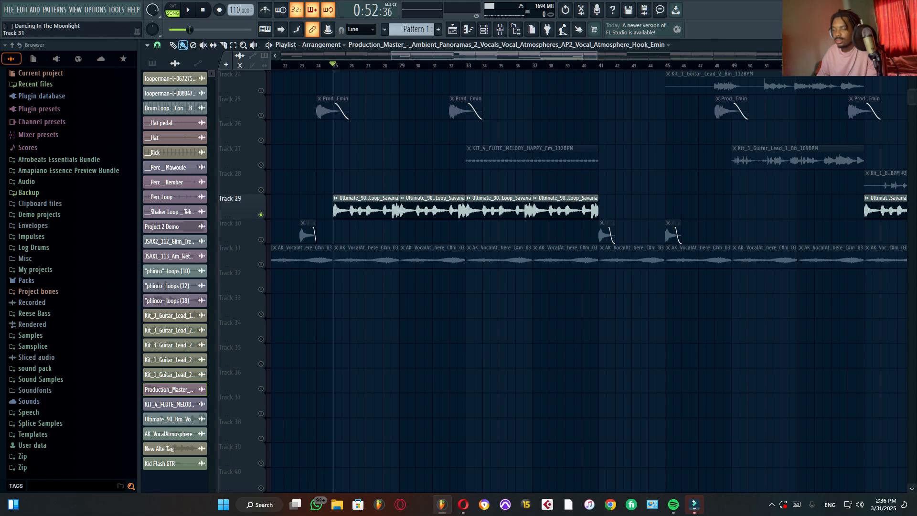
left_click(260, 264)
left_click(261, 215)
key("space")
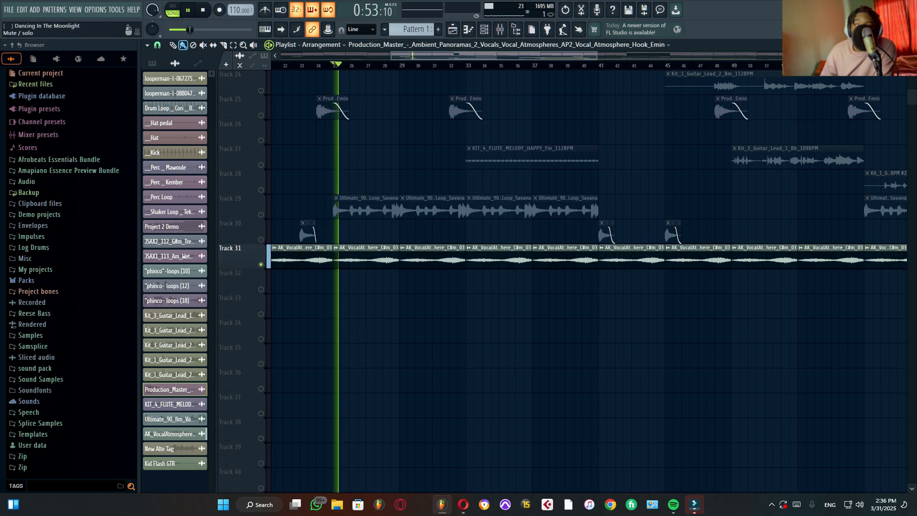
key("F9")
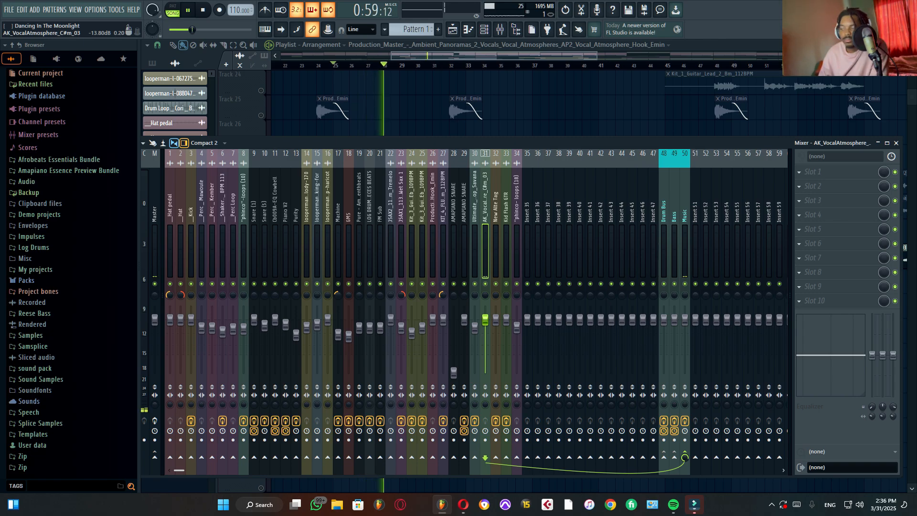
key("space")
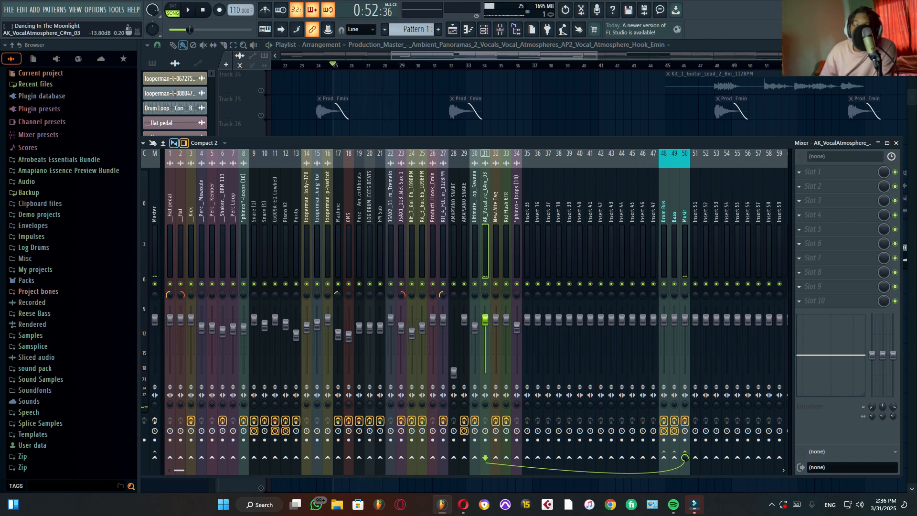
left_click(896, 143)
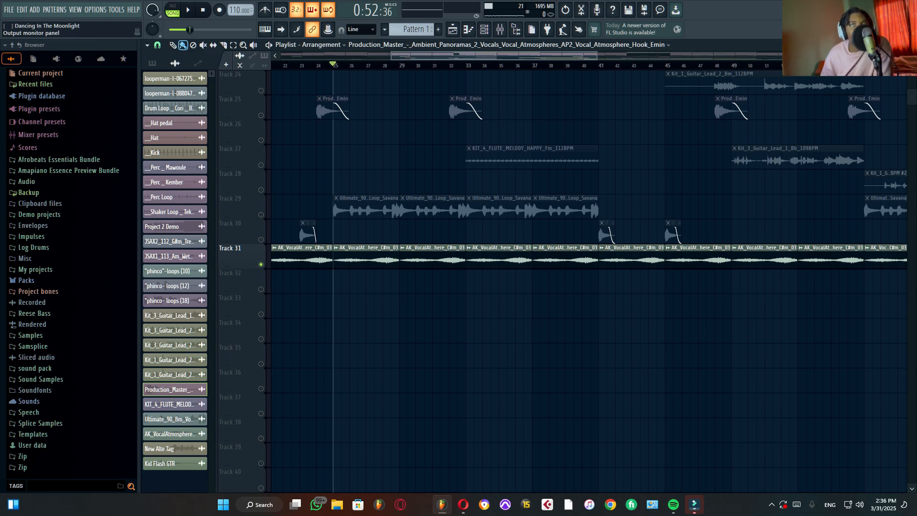
Step: Review the playlist from the vocal atmosphere tracks back up to Track 1, and briefly show the mixer
scroll(268, 479, "up", 10)
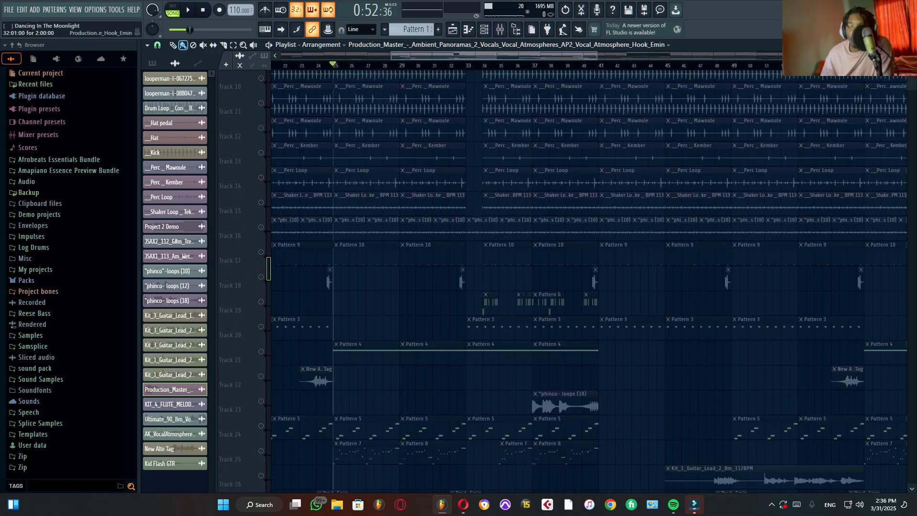
scroll(268, 479, "down", 9)
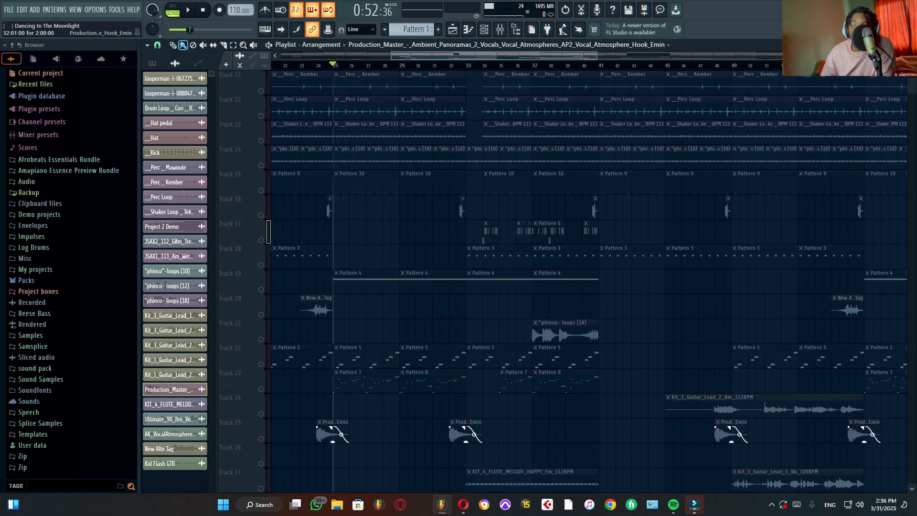
scroll(499, 162, "down", 2)
scroll(499, 138, "up", 2)
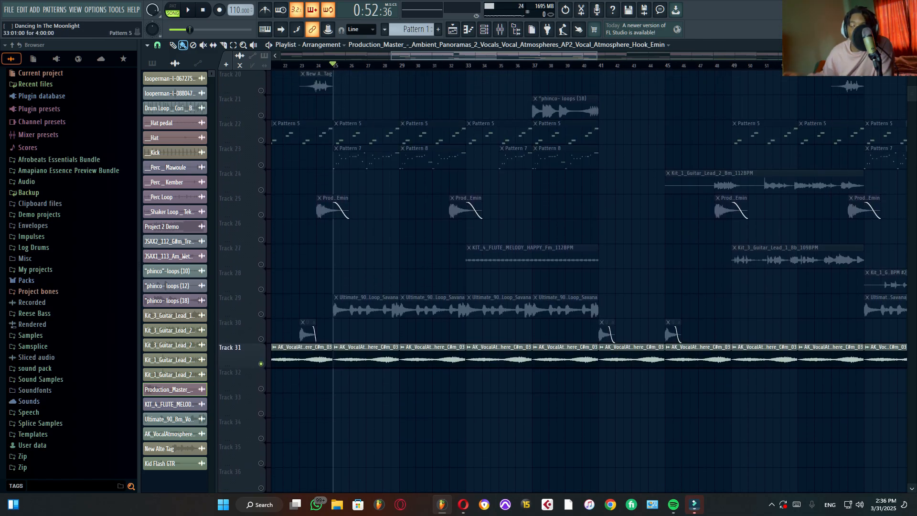
scroll(268, 479, "up", 8)
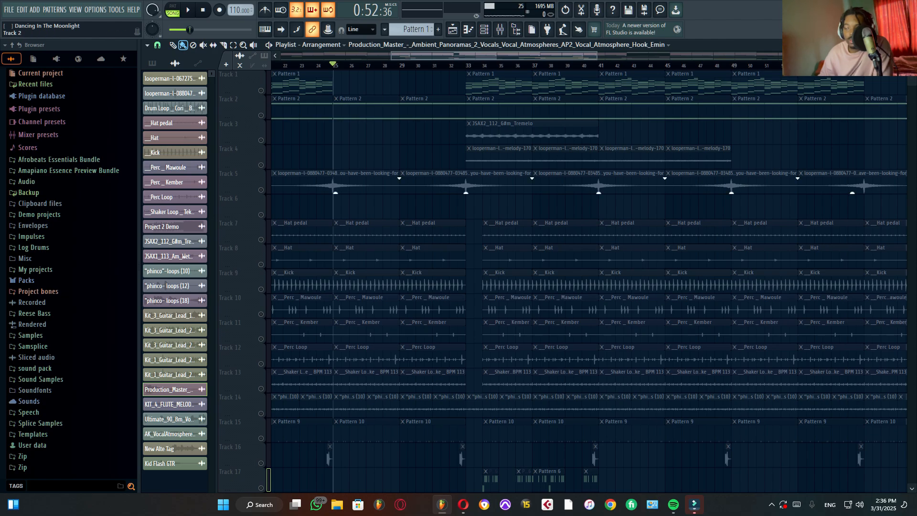
key("F9")
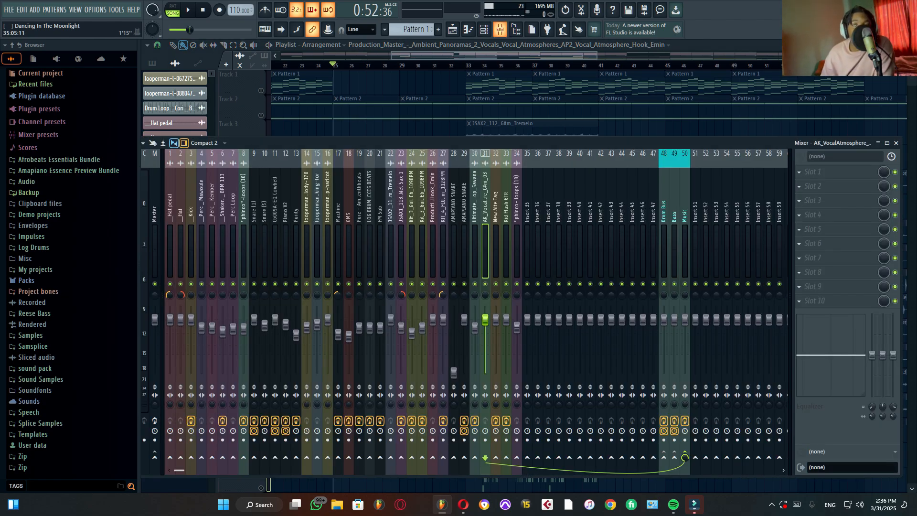
key("F9")
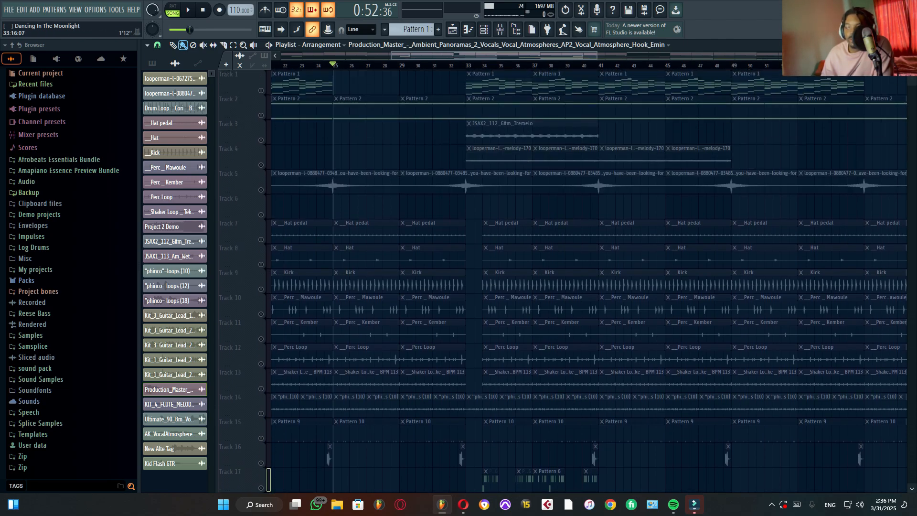
Step: Solo Track 1, audition its Pattern 1 clips from bar 33, and select the Piano V2 channel in the mixer
left_click(467, 65)
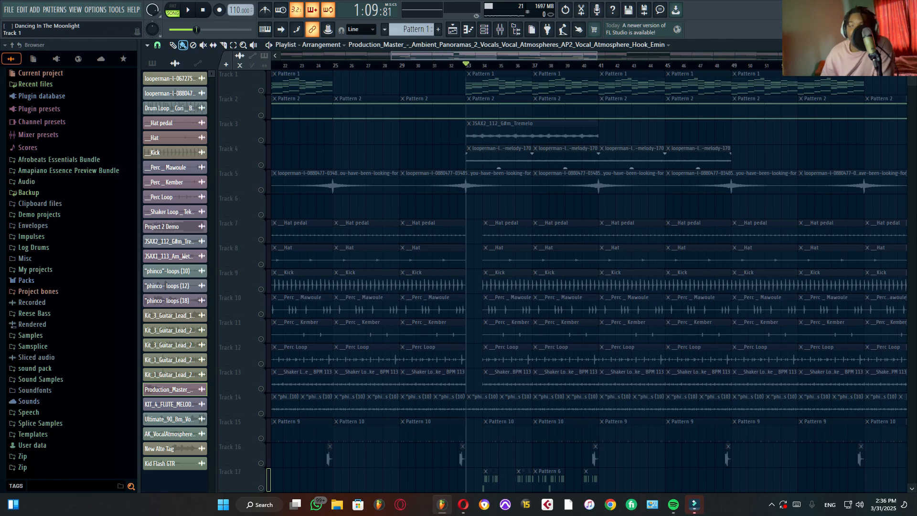
right_click(260, 86)
right_click(261, 90)
right_click(261, 90)
right_click(261, 91)
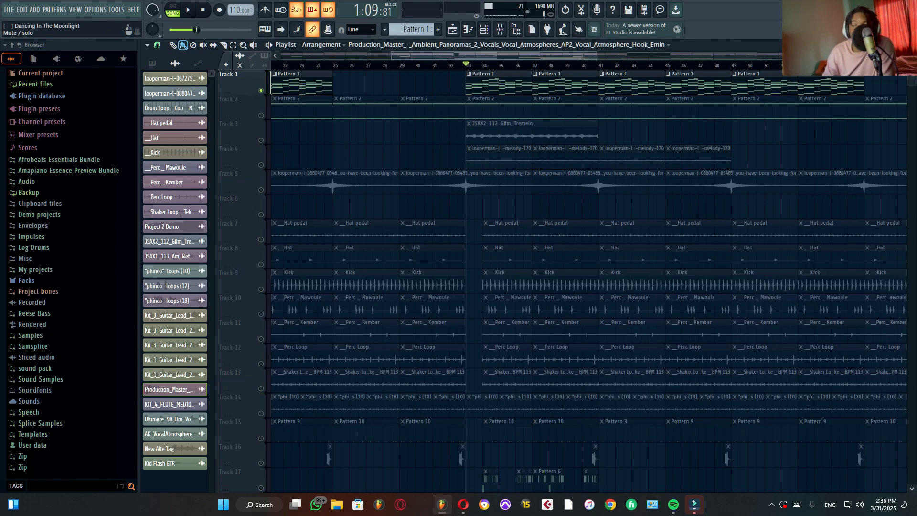
key("space")
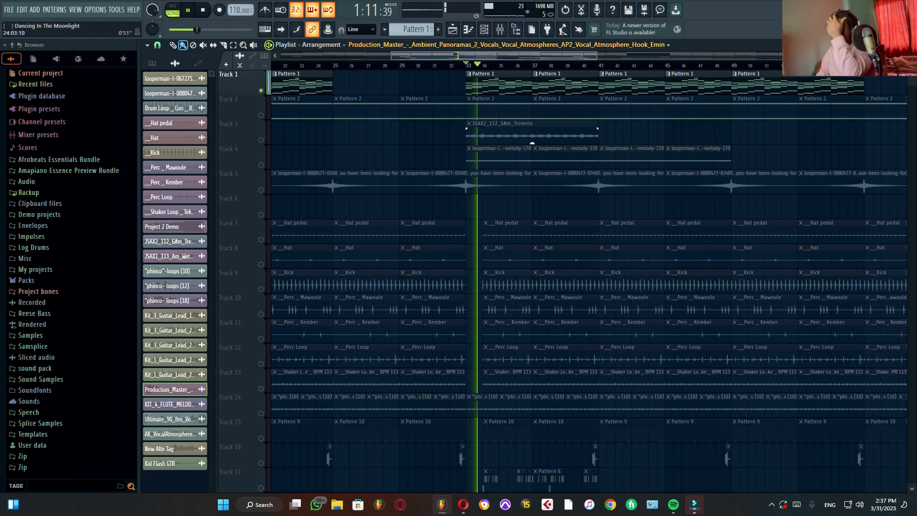
key("F9")
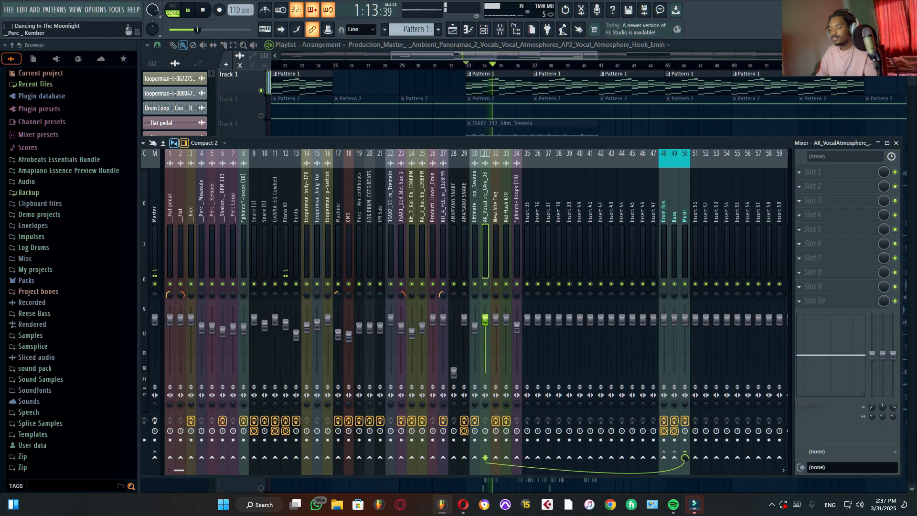
left_click(286, 248)
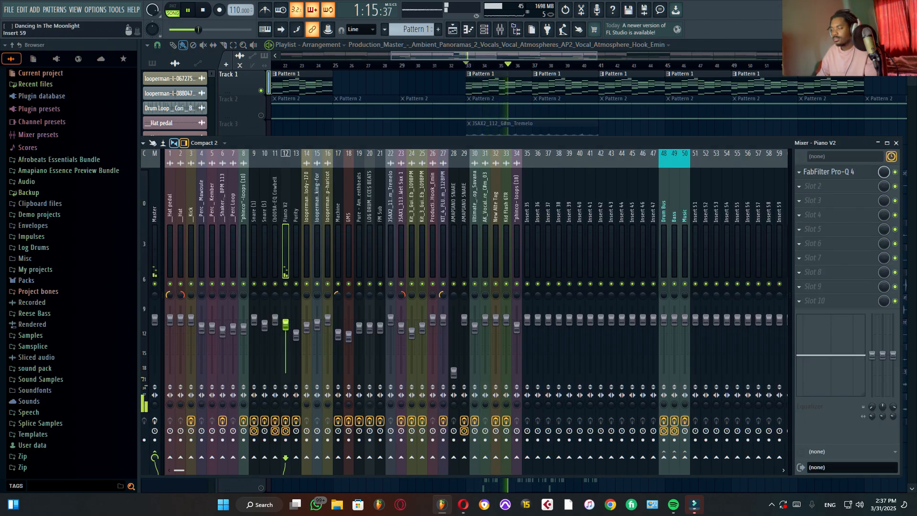
key("space")
Step: Open the FabFilter Pro-Q 4 on the Piano V2 channel and solo its 46.406 Hz low-cut band
left_click(833, 171)
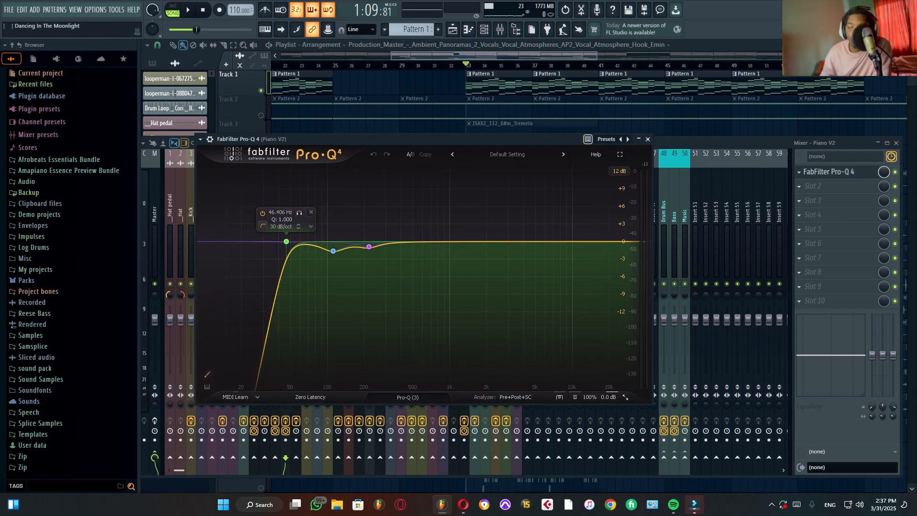
left_click(286, 241)
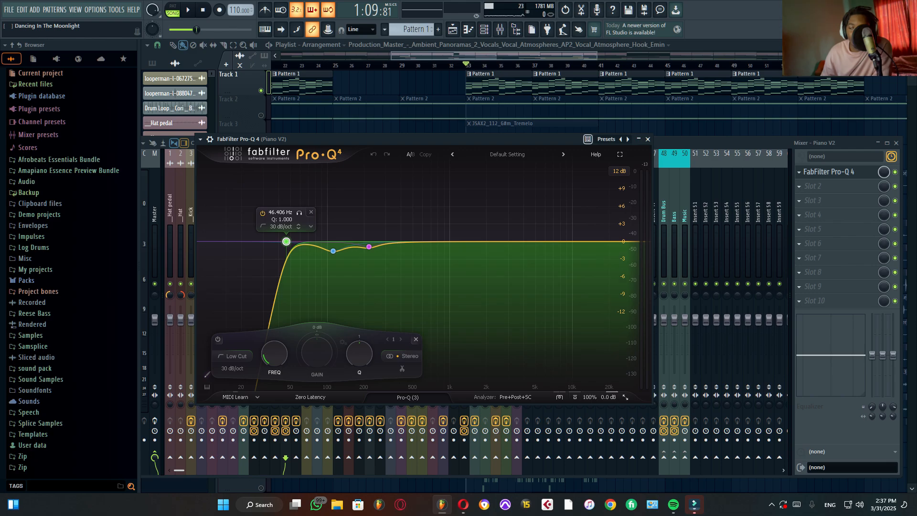
left_click(299, 213)
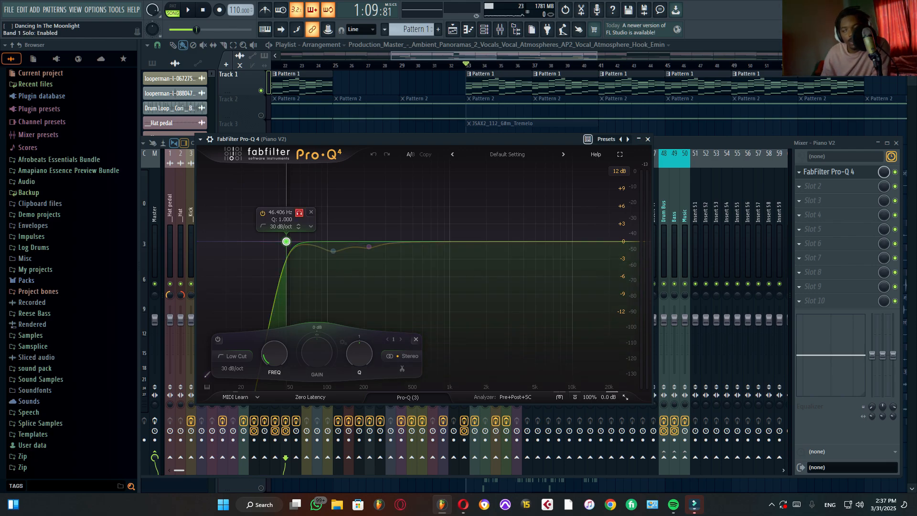
Step: Audition the Piano V2 EQ's low-cut band in solo, and the 111.84 Hz band in solo before unsoloing it
key("space")
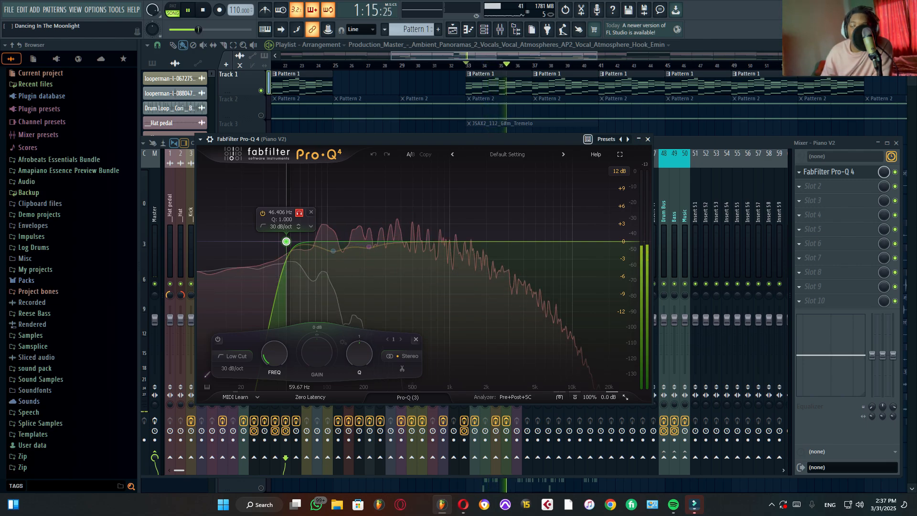
key("space")
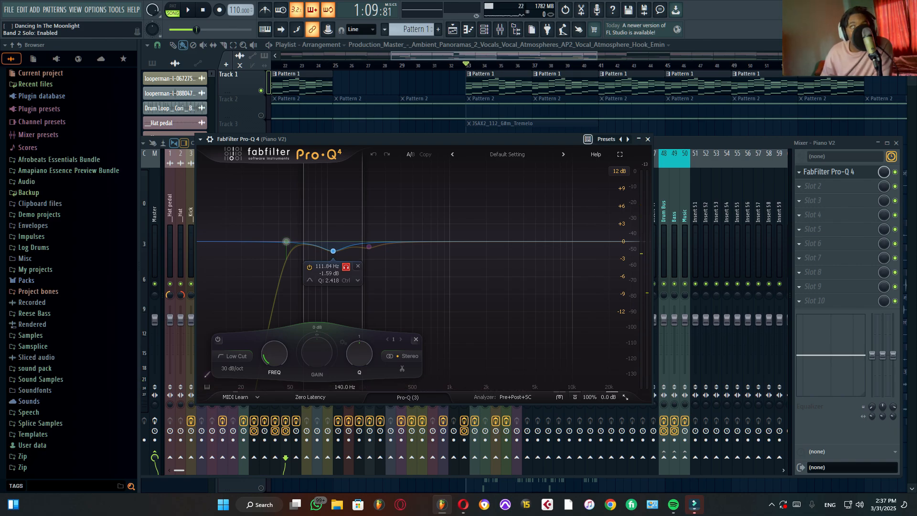
key("space")
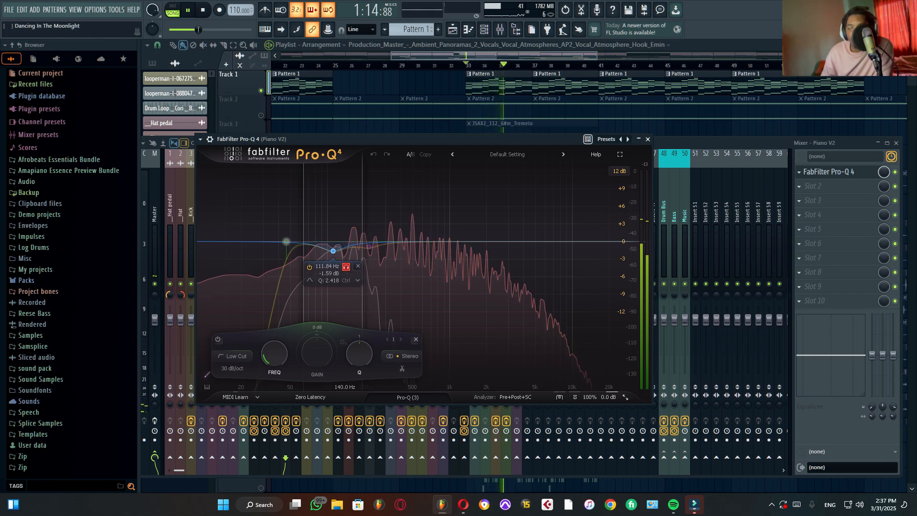
left_click(346, 266)
key("space")
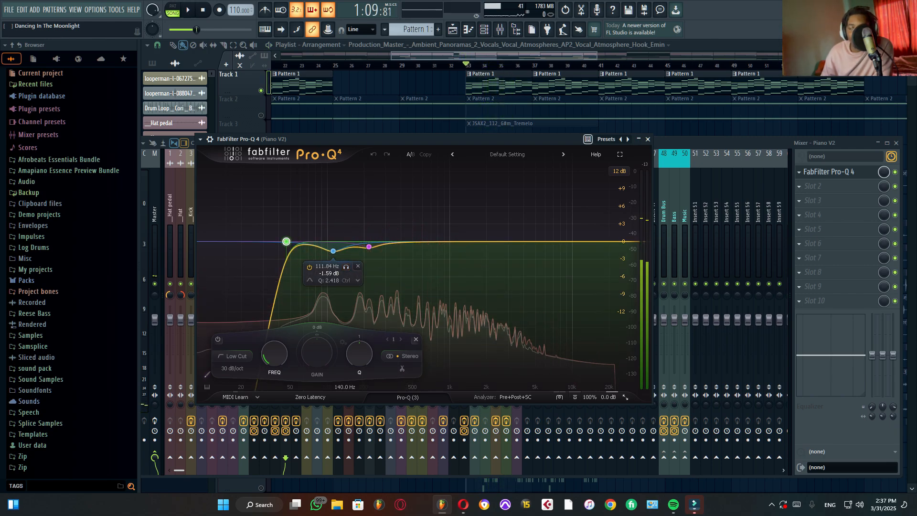
Step: Solo the 219.26 Hz band in the Piano V2 EQ, audition it, and turn its solo off
left_click(368, 247)
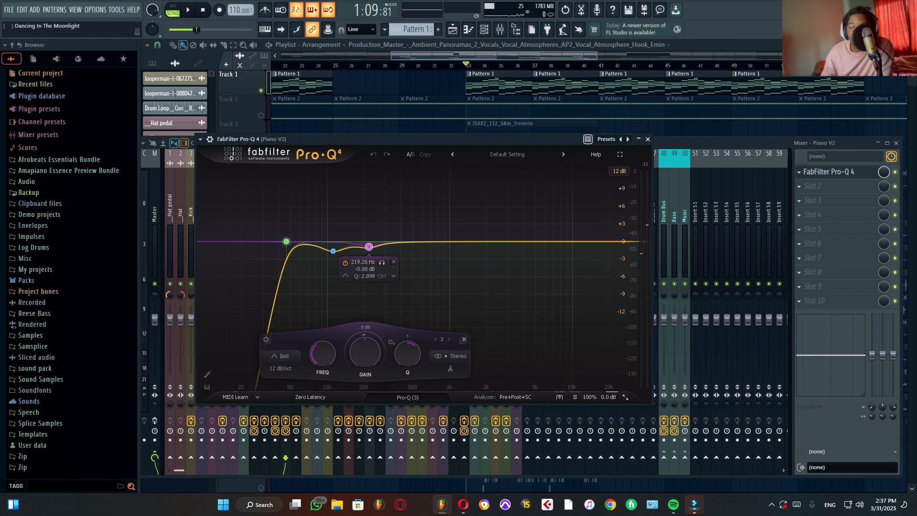
left_click(381, 262)
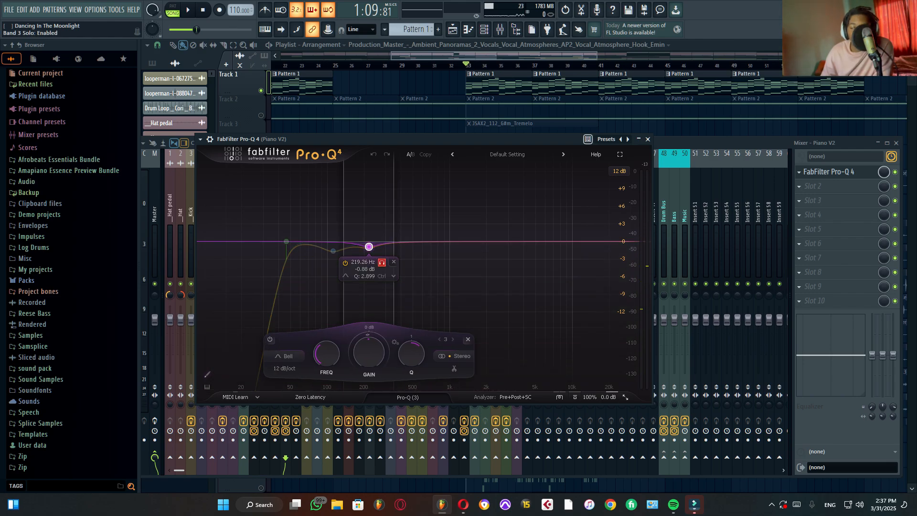
key("space")
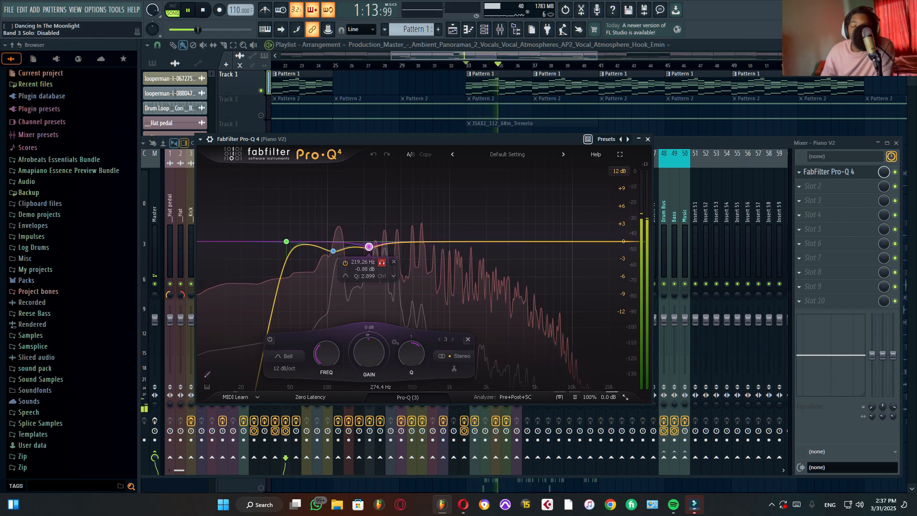
key("space")
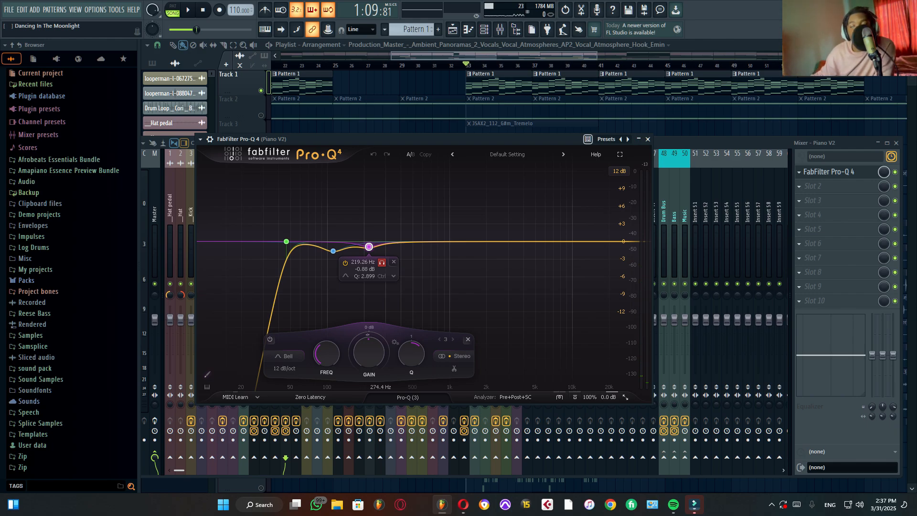
key("space")
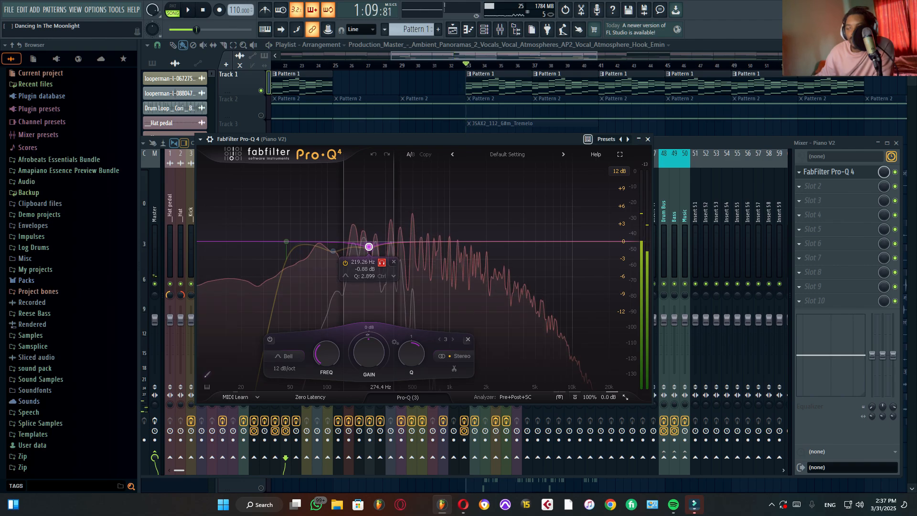
left_click(381, 263)
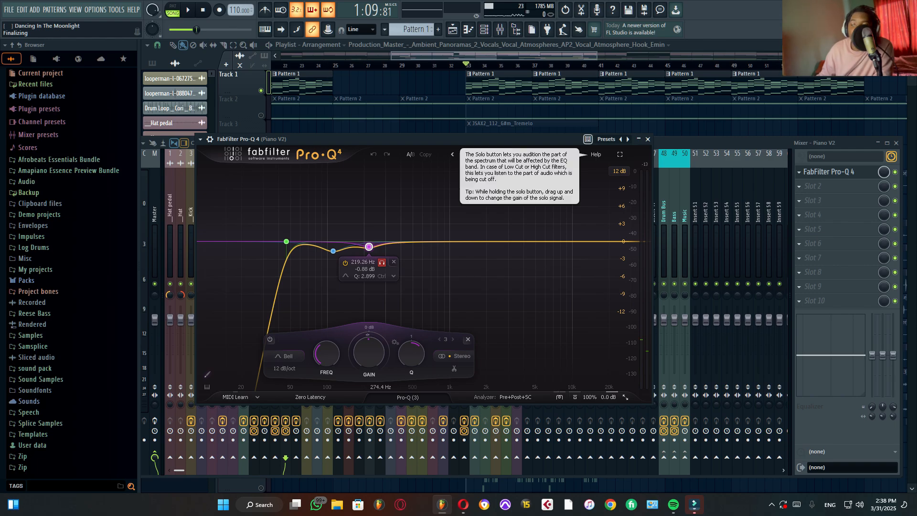
key("space")
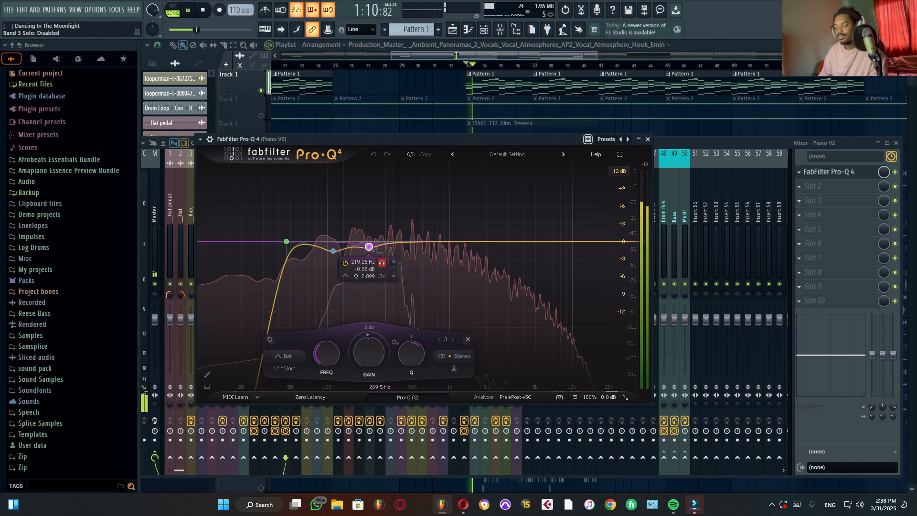
Step: Close the Piano V2 EQ, stop playback, and hide the mixer
left_click(648, 139)
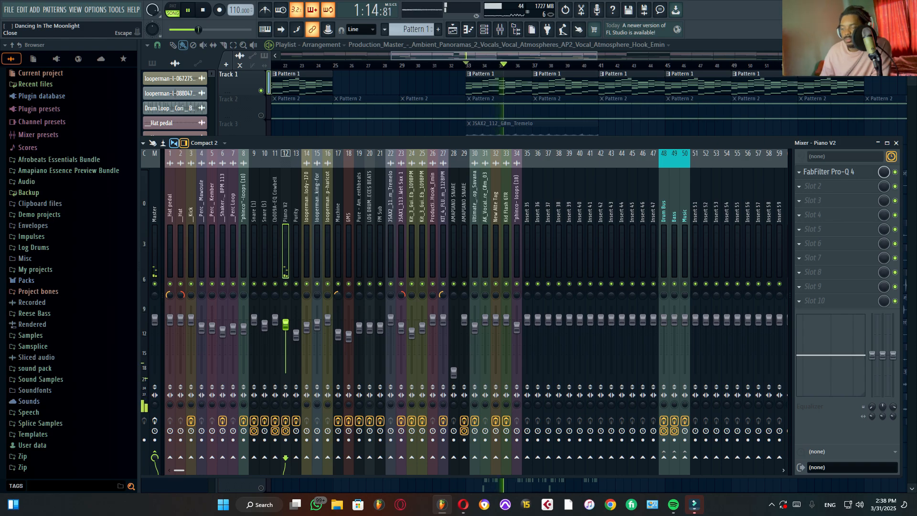
key("space")
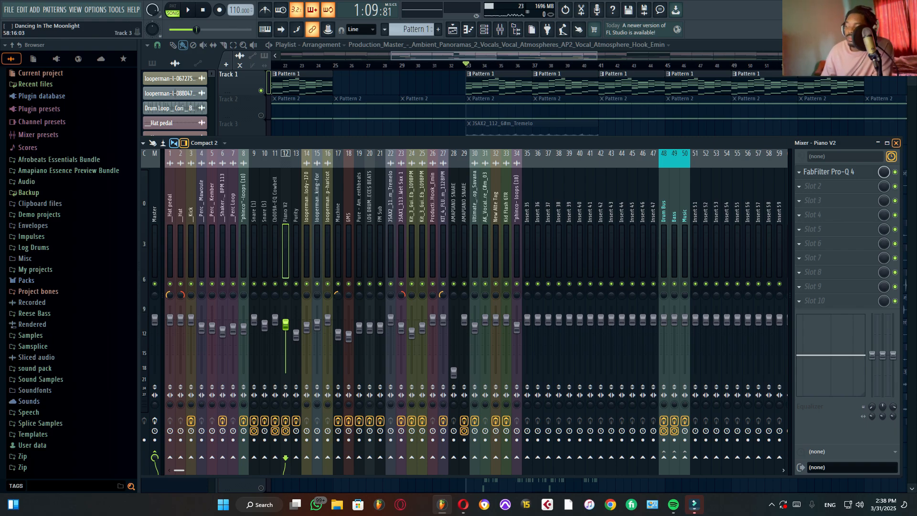
key("F9")
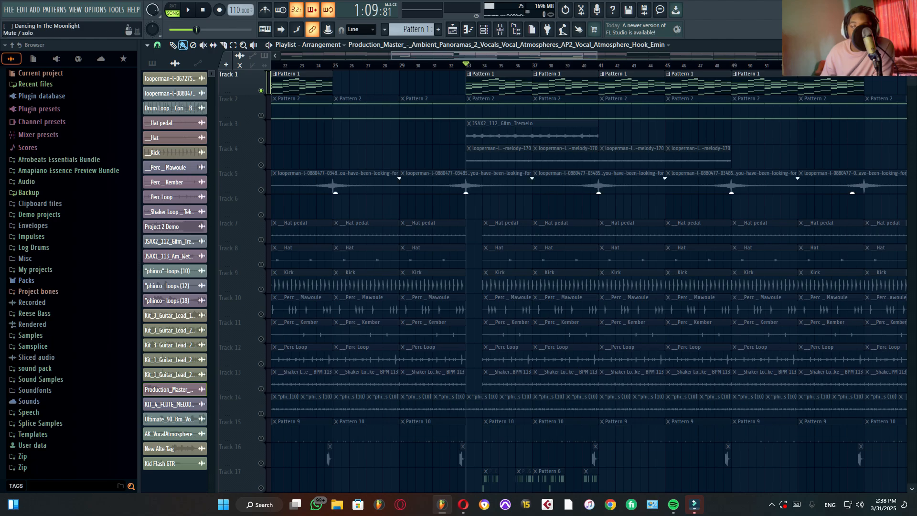
Step: Solo Track 2, audition its Pattern 2 clips from bar 33, and show the Purity channel in the mixer
right_click(261, 116)
key("space")
key("F9")
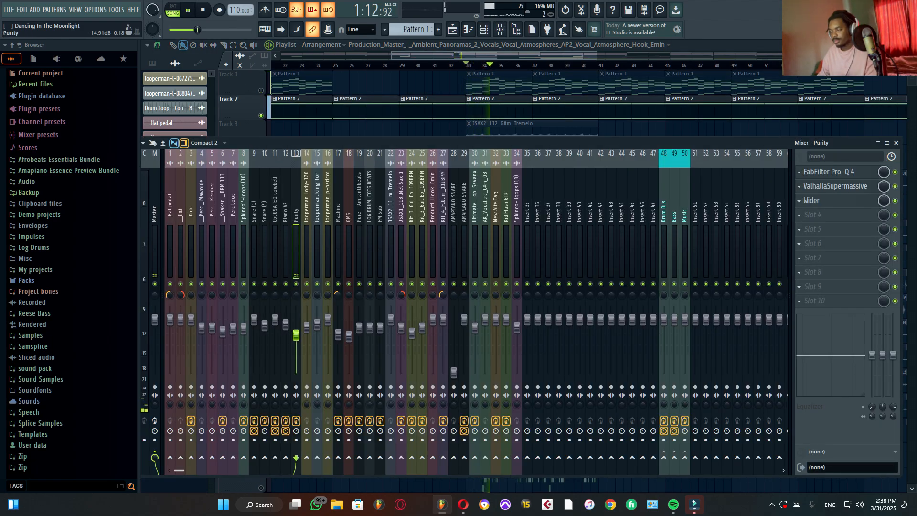
key("space")
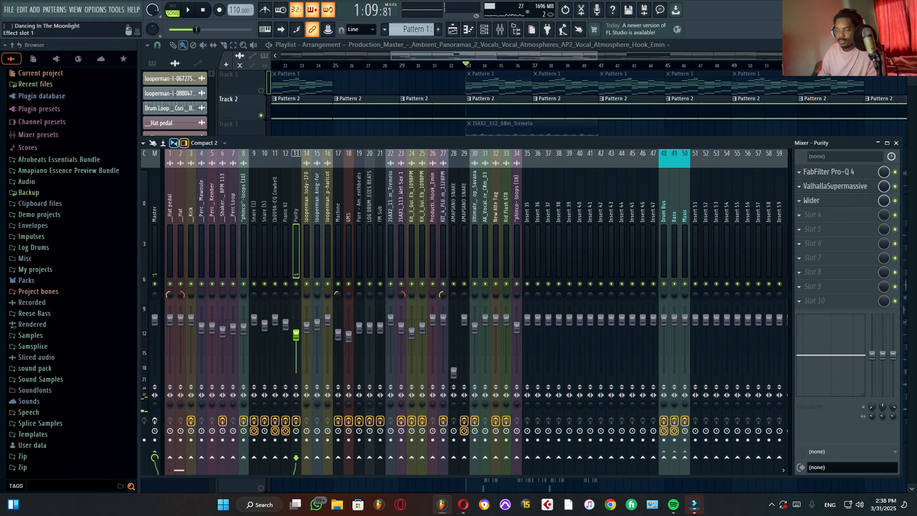
Step: Open the FabFilter Pro-Q 4 on the Purity channel and audition its 101.32 Hz low-cut band in solo
left_click(833, 171)
mouse_move(354, 267)
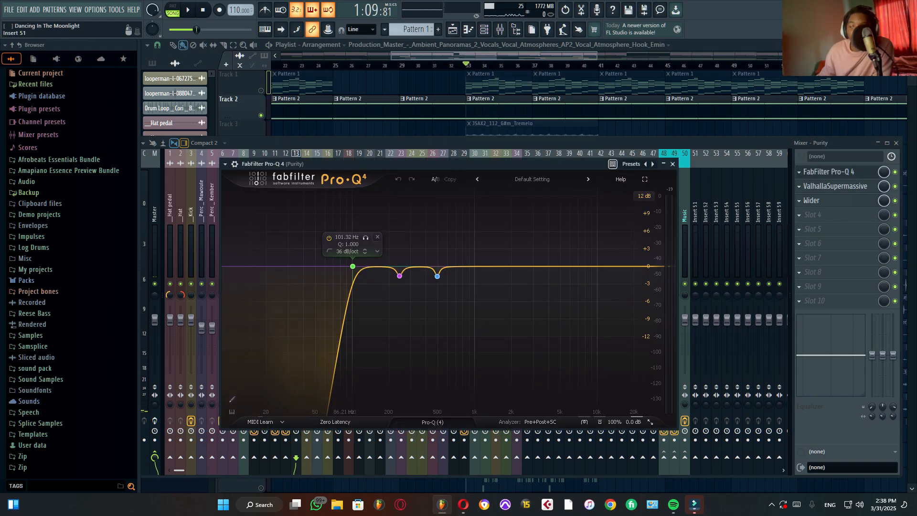
left_click(365, 237)
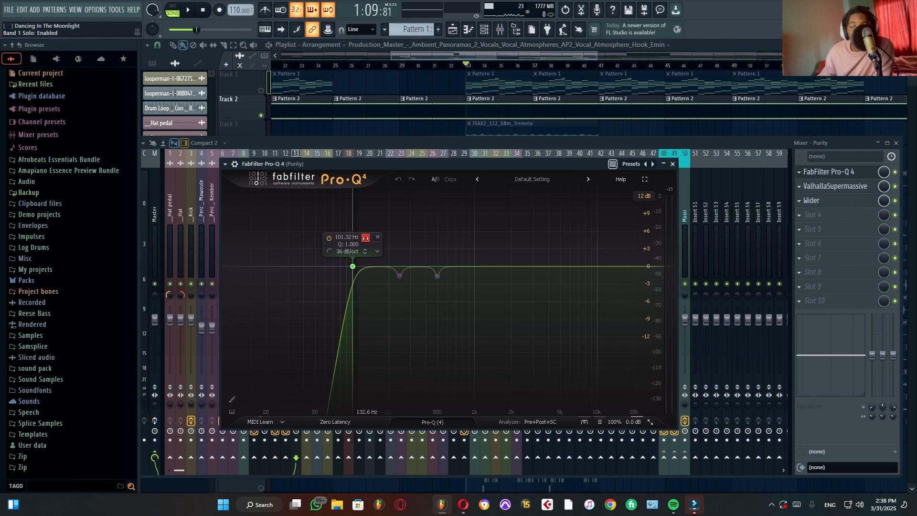
key("space")
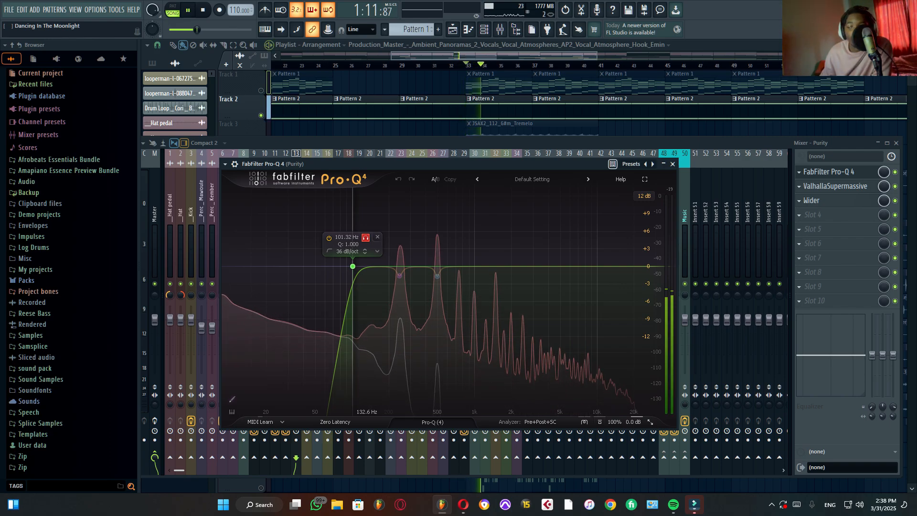
left_click(366, 237)
key("space")
Step: Audition the Purity EQ's 244.19 Hz band in solo, unsolo it, and shift its frequency to 239.85 Hz
mouse_move(399, 276)
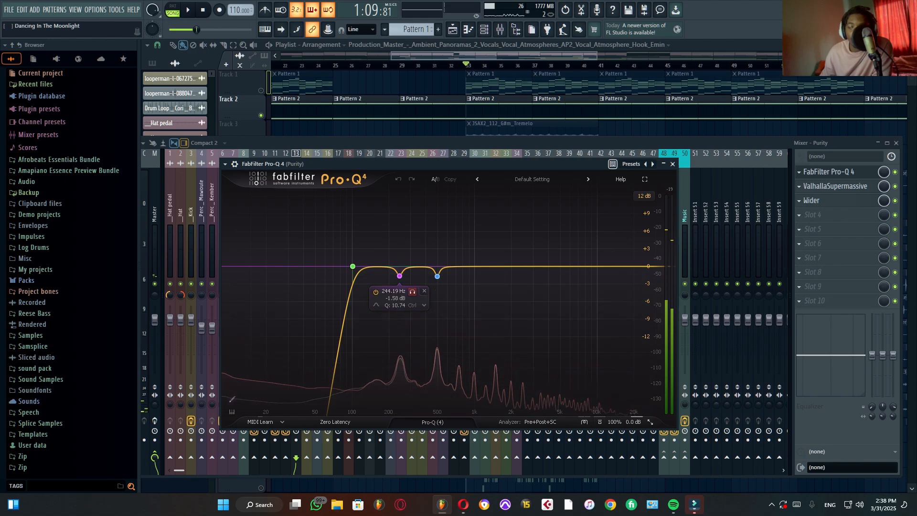
left_click(412, 291)
key("space")
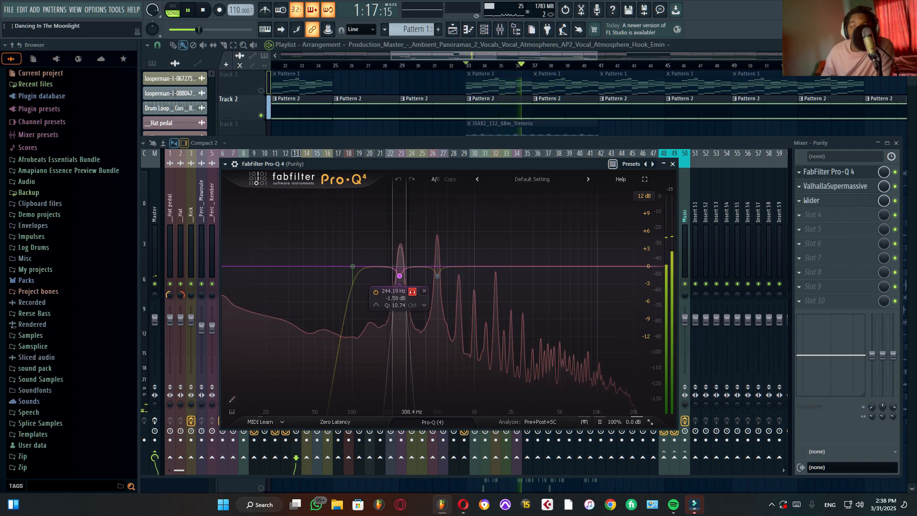
left_click(412, 291)
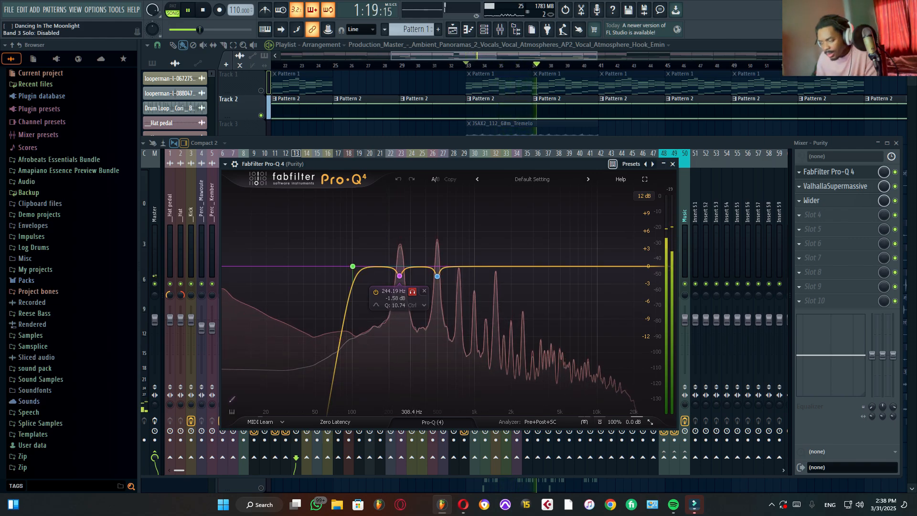
left_click_drag(399, 276, 399, 275)
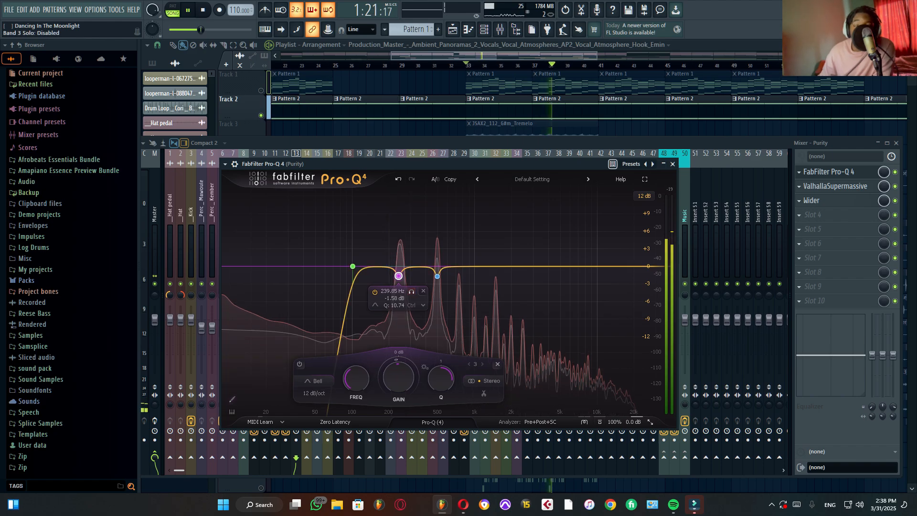
key("space")
Step: Audition the Purity EQ's 496.23 Hz band in solo, unsolo it, and close the EQ
left_click(450, 292)
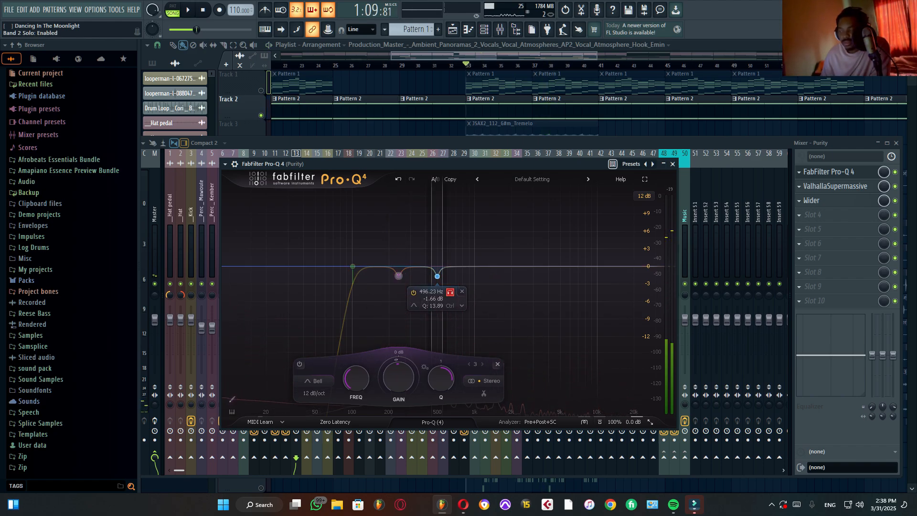
key("space")
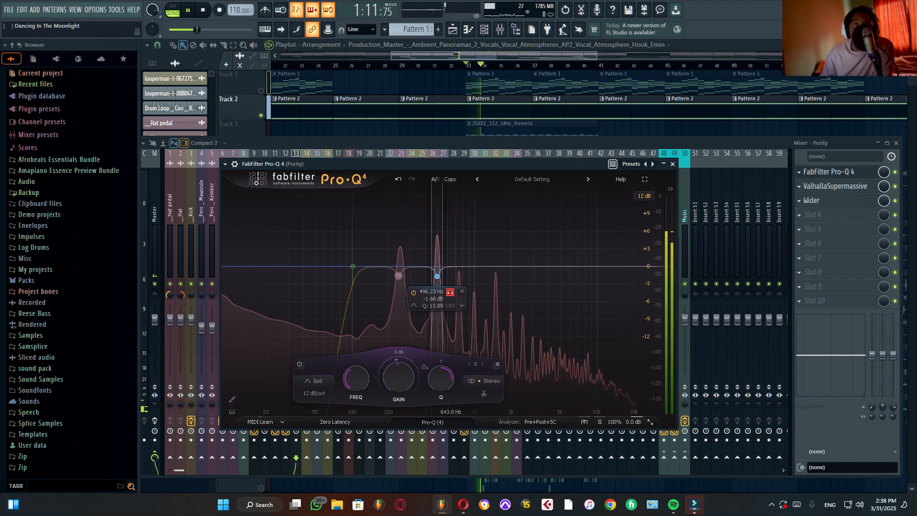
left_click(450, 292)
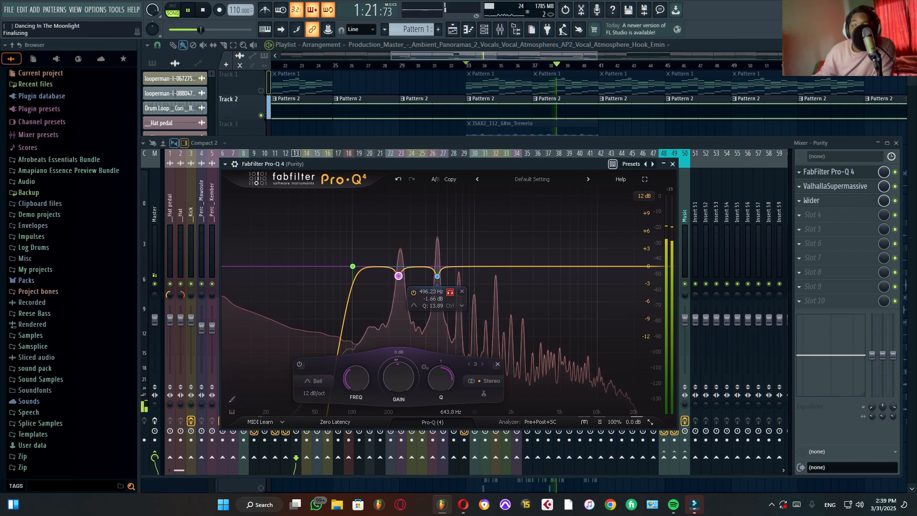
key("space")
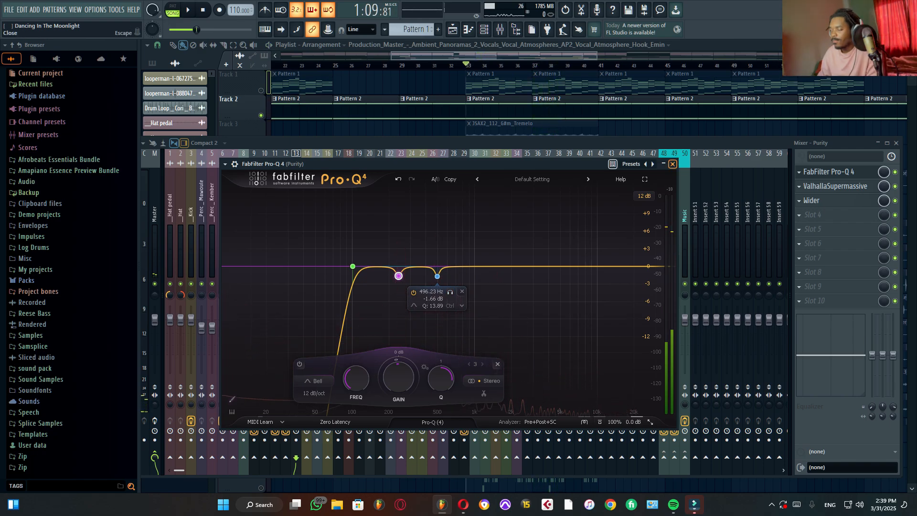
left_click(673, 164)
Step: Open ValhallaSupermassive on the Purity channel, review its Going Wide preset settings during playback, and close it
left_click(835, 186)
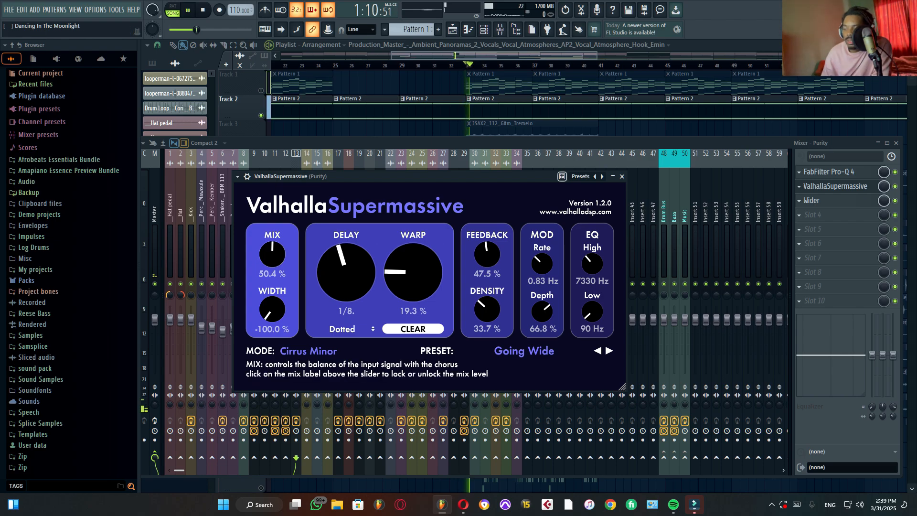
key("space")
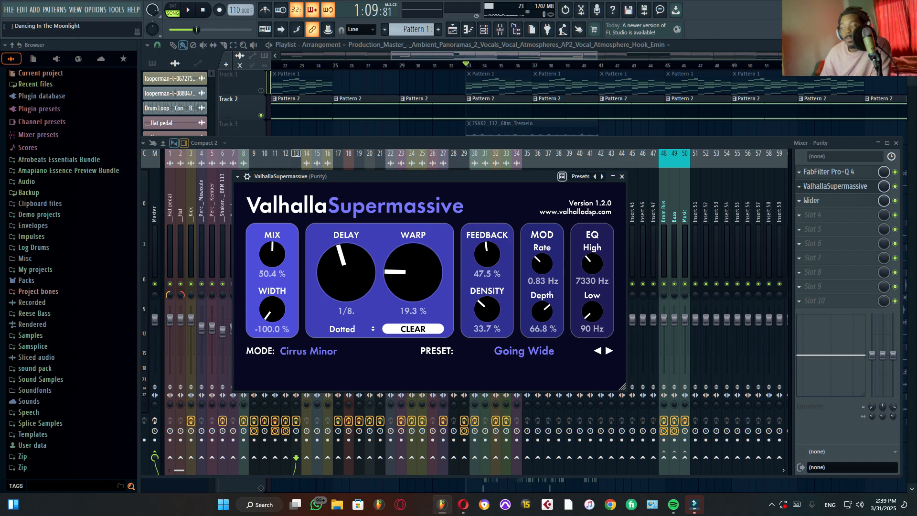
left_click(621, 176)
Step: Inspect the Wider plugin on the Purity channel, close it, and audition the processed sound from bar 33
left_click(830, 200)
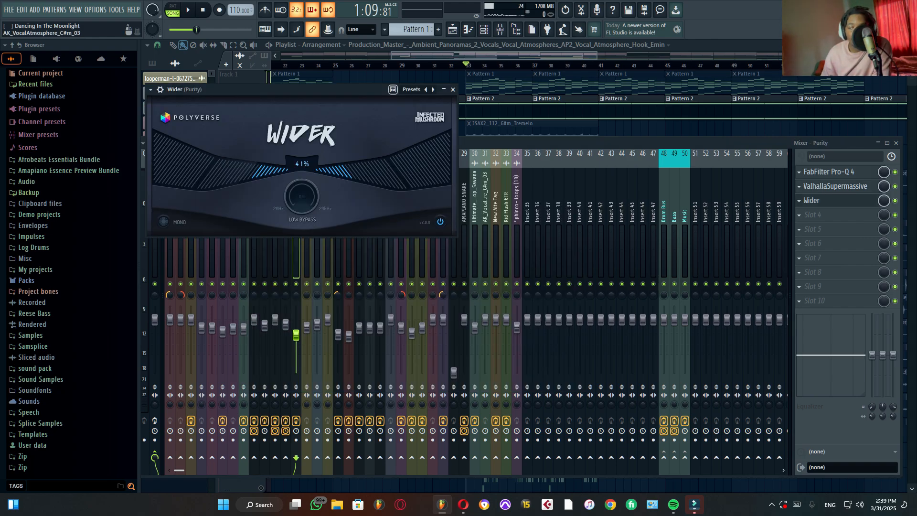
left_click_drag(310, 89, 365, 134)
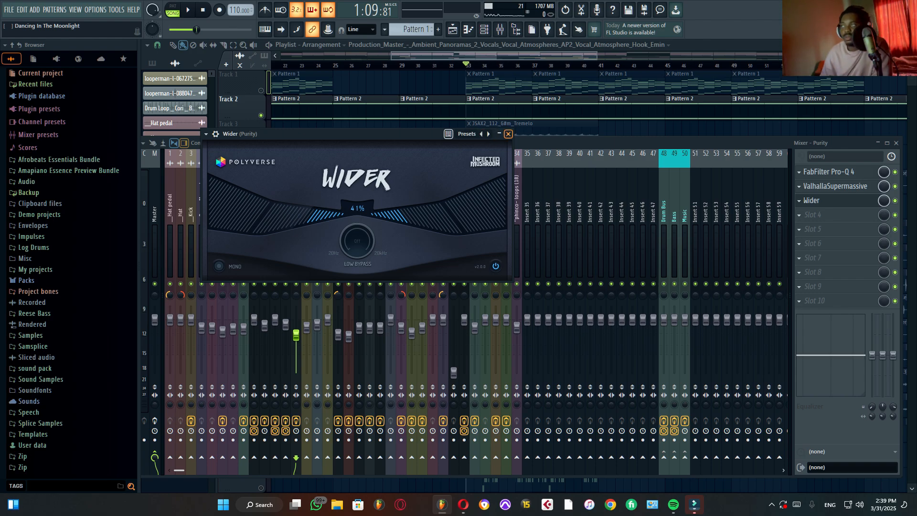
left_click(508, 133)
key("space")
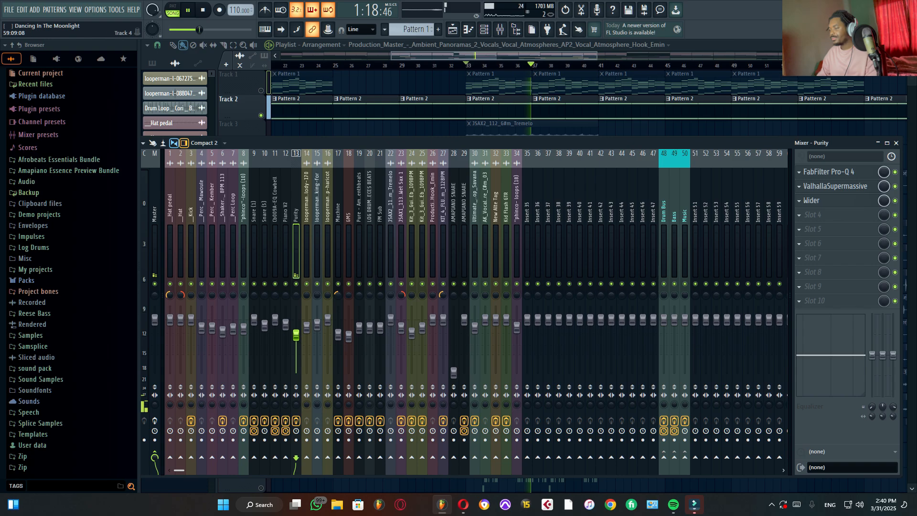
key("space")
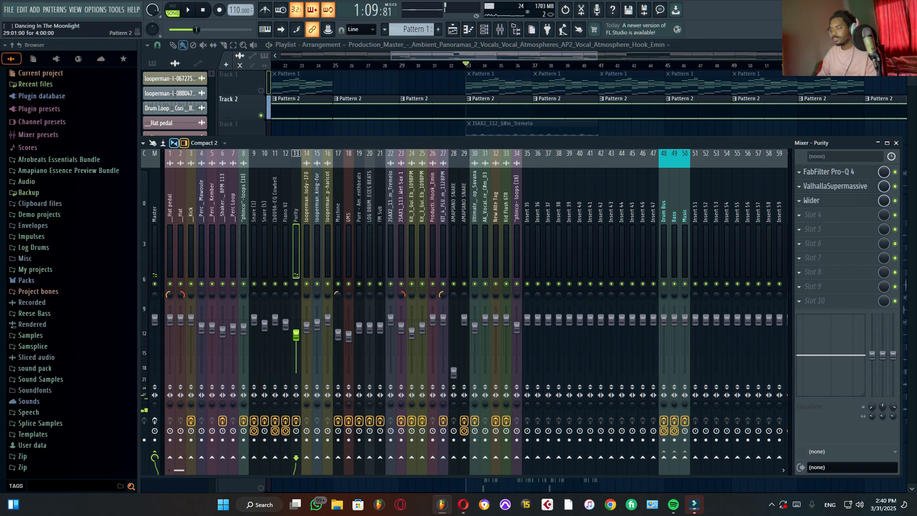
Step: Play the soloed JSAX2_112_G#m_Tremelo sax clip on Track 3 from bar 33 and select its mixer channel
scroll(573, 101, "down", 1)
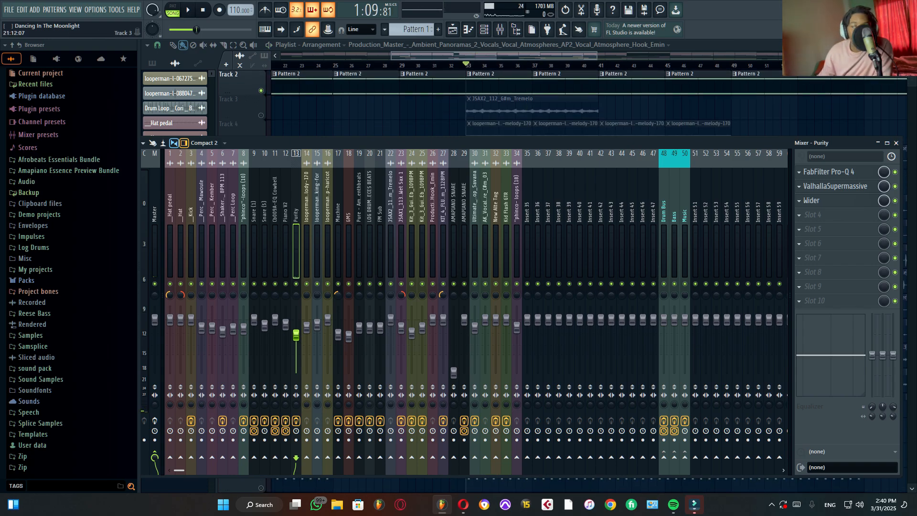
key("F9")
key("space")
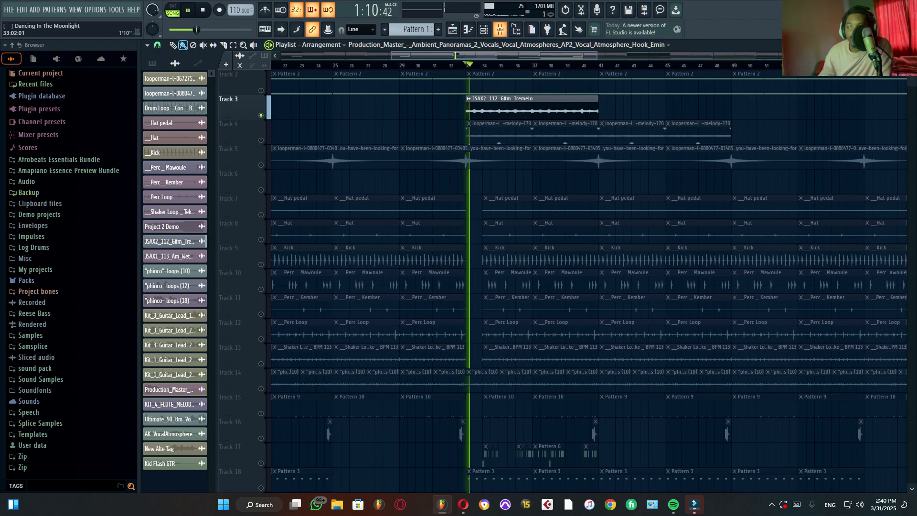
key("F9")
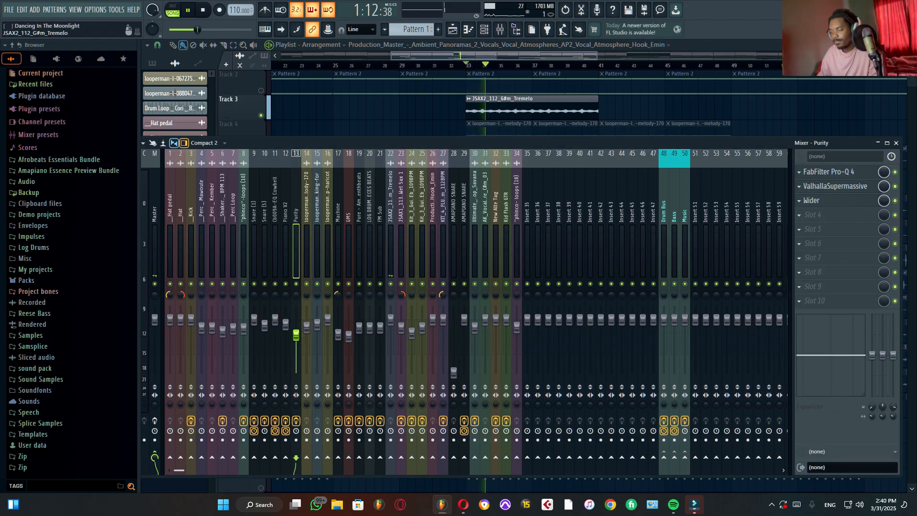
left_click(391, 215)
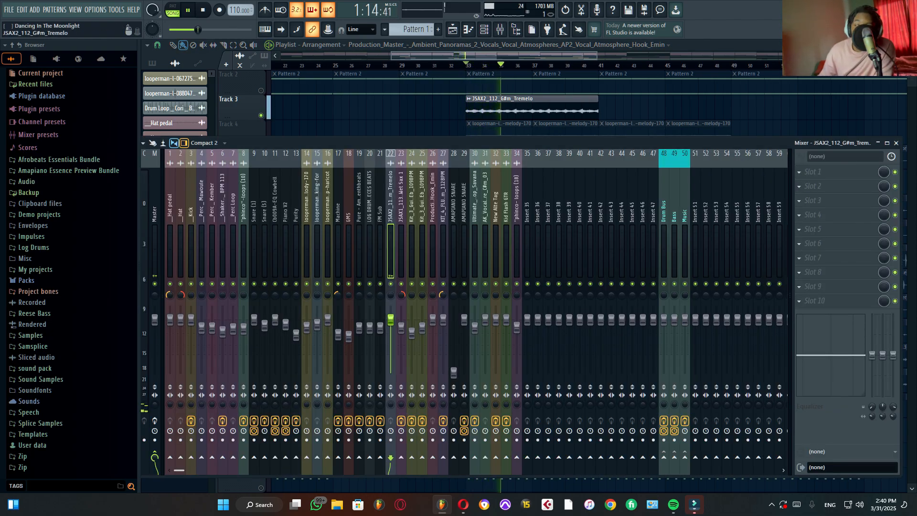
Step: View the JSAX2_112_G#m_Tremelo clip's channel settings, close them, stop playback and unsolo Track 3
double_click(532, 114)
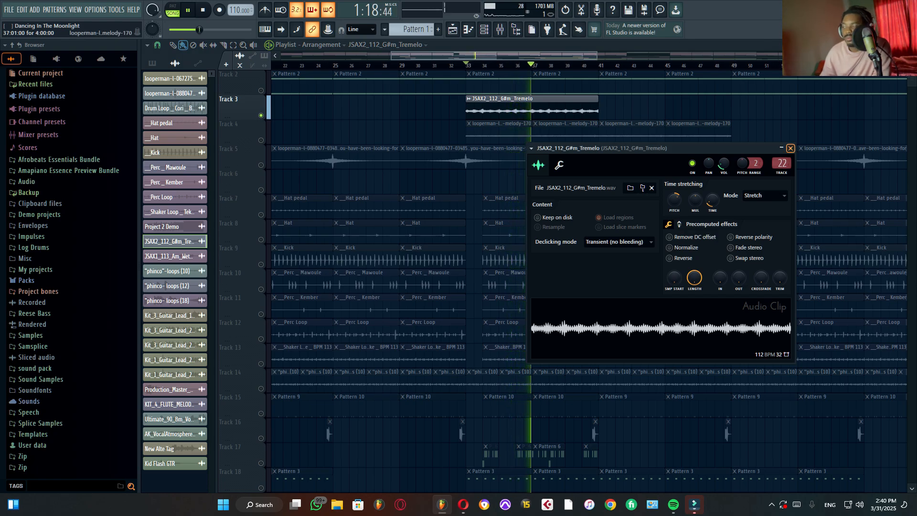
left_click(790, 148)
key("space")
right_click(261, 116)
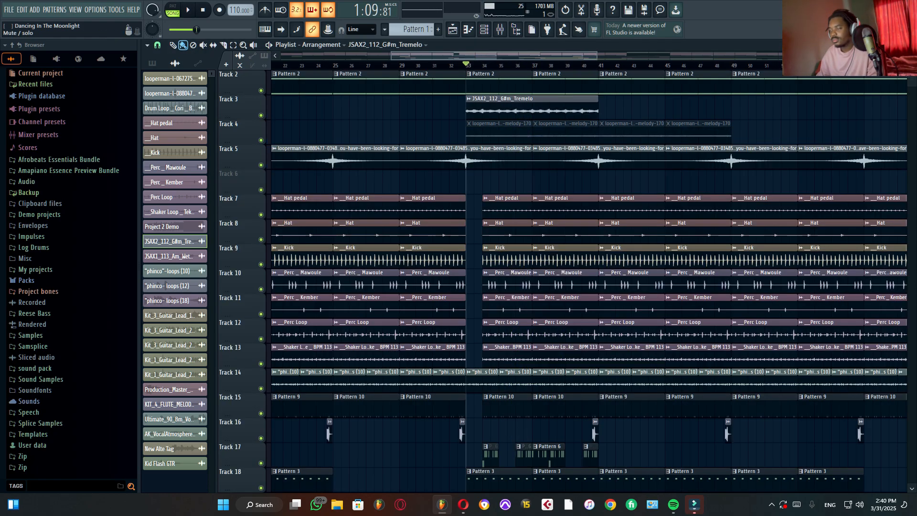
Step: Solo the KIT_4_FLUTE_MELODY_HAPPY clip on Track 27, play it, and select its mixer channel
scroll(693, 181, "down", 6)
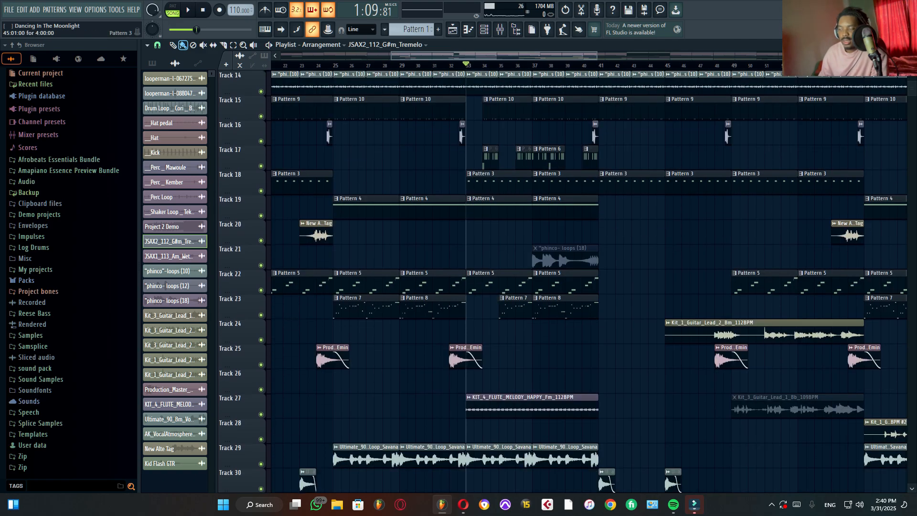
scroll(692, 191, "down", 3)
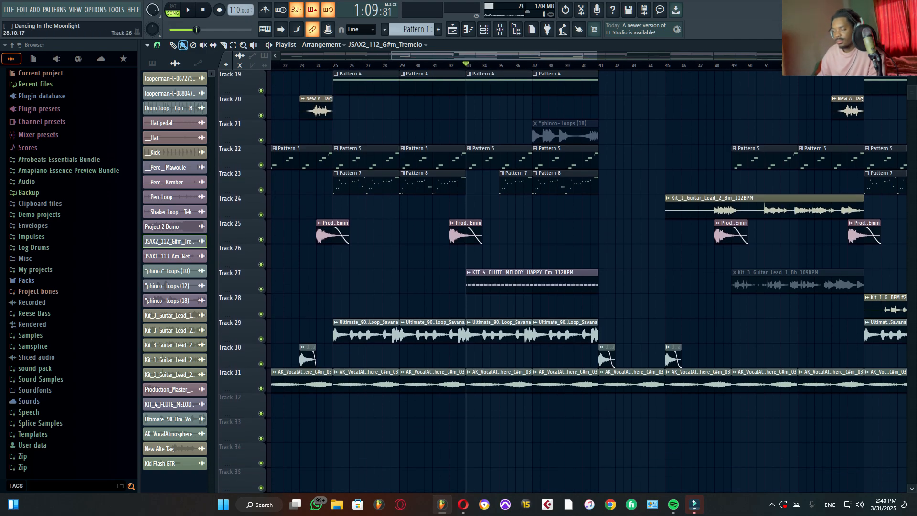
right_click(261, 289)
key("space")
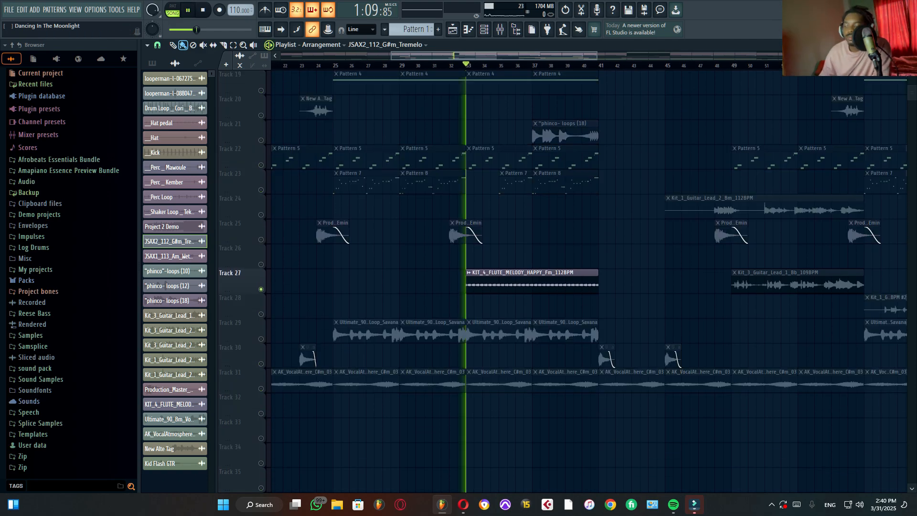
key("F9")
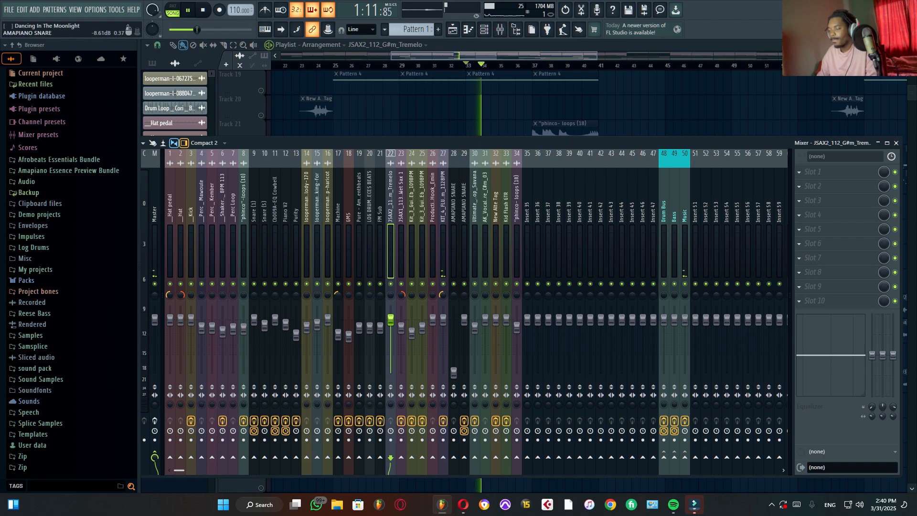
left_click(443, 201)
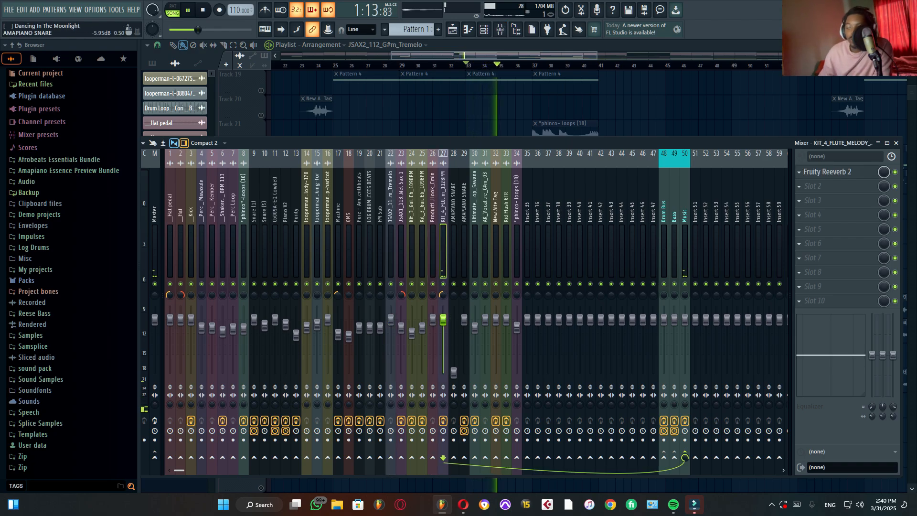
Step: Inspect Fruity Reeverb 2 on the flute channel during a pause, close it, and audition the flute again
key("space")
left_click(827, 172)
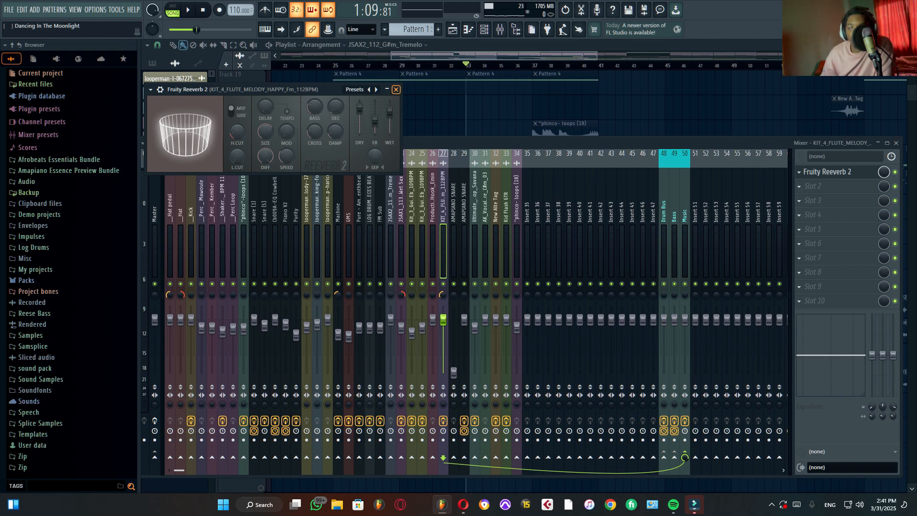
left_click(396, 89)
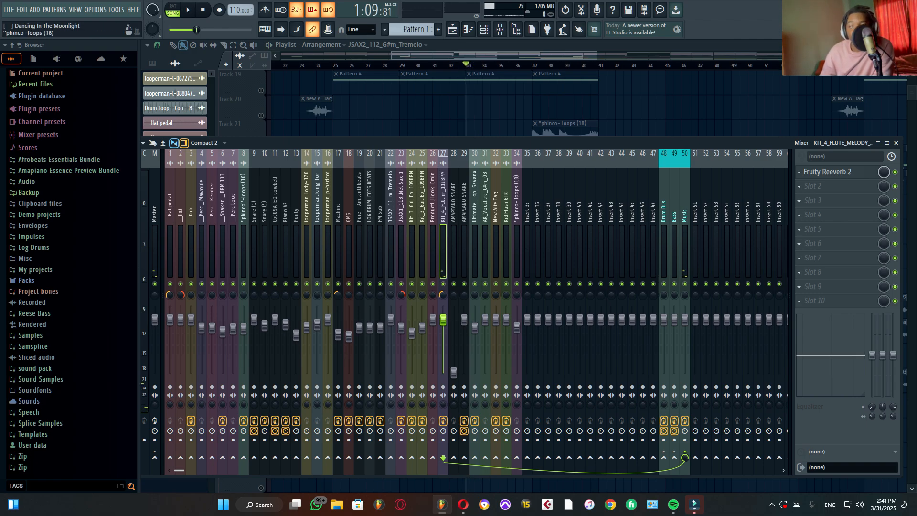
key("space")
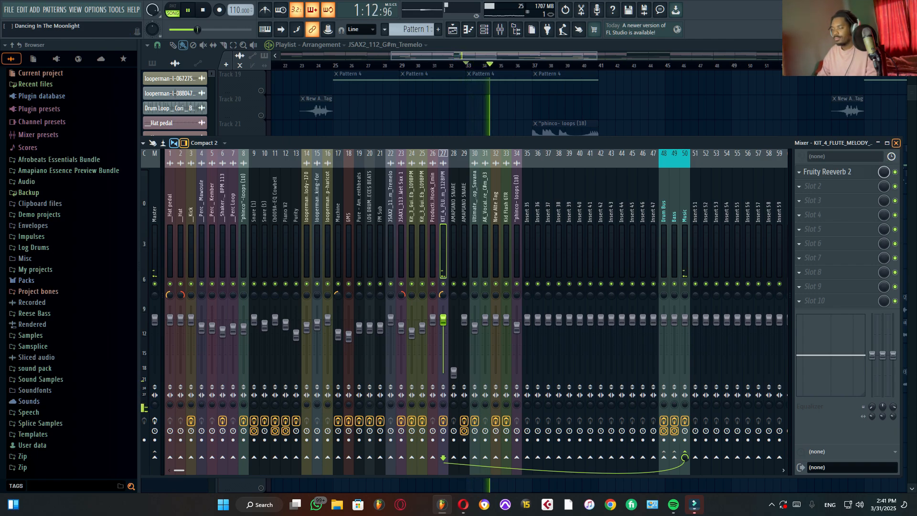
key("space")
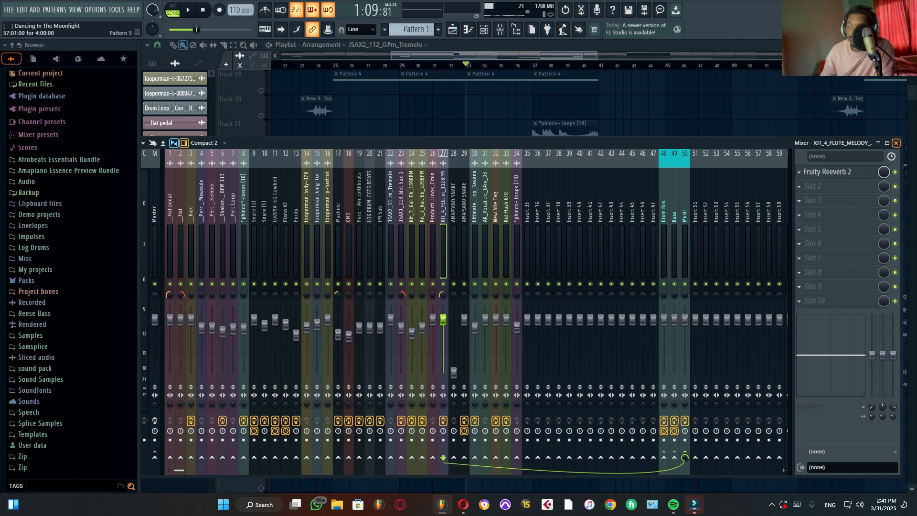
Step: Return to the playlist and replay the flute melody while looking over its placements across the arrangement
key("F9")
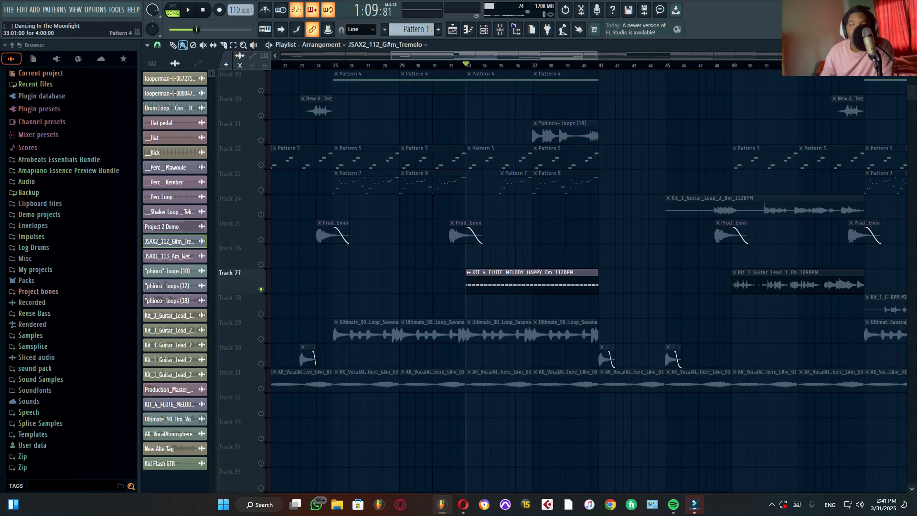
key("space")
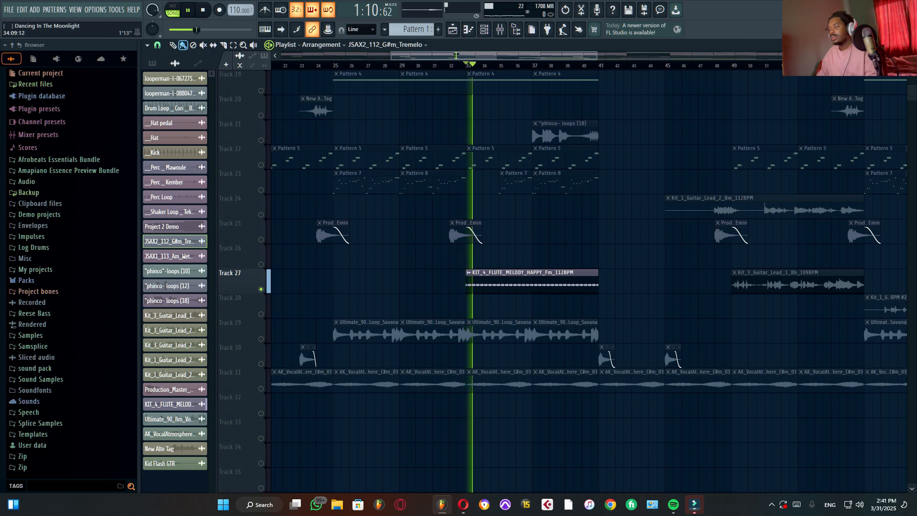
scroll(522, 66, "down", 6)
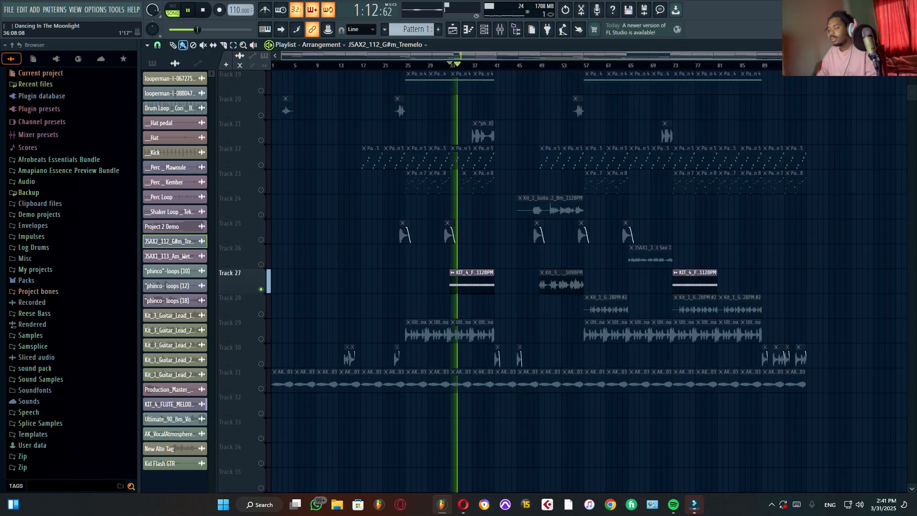
scroll(572, 189, "up", 3)
scroll(512, 282, "down", 2)
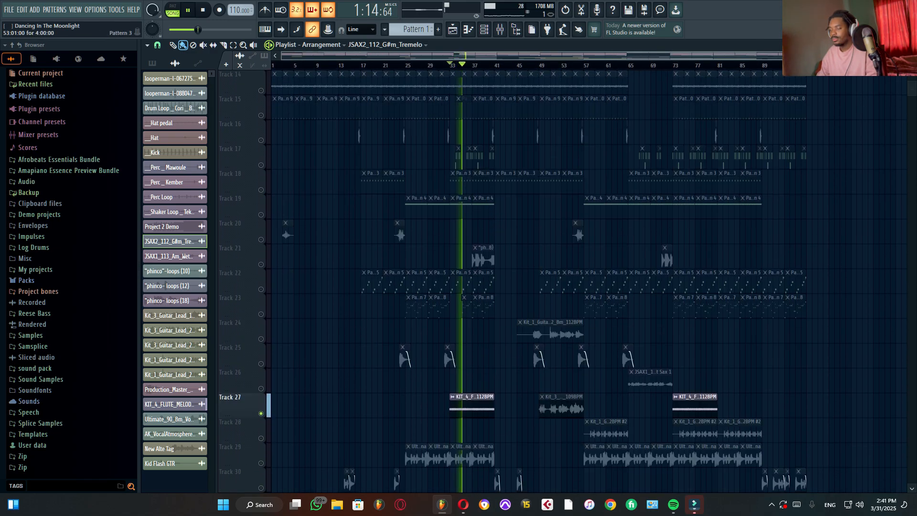
key("space")
Step: Unmute the Kit_1_Guitar_Lead_2 clip's Track 24 and play it from bar 47
left_click_drag(545, 65, 529, 65)
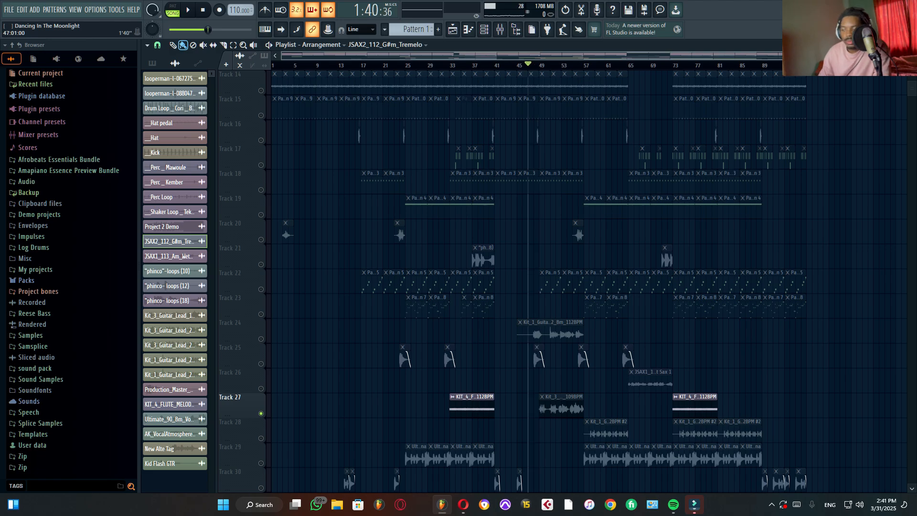
left_click(261, 339)
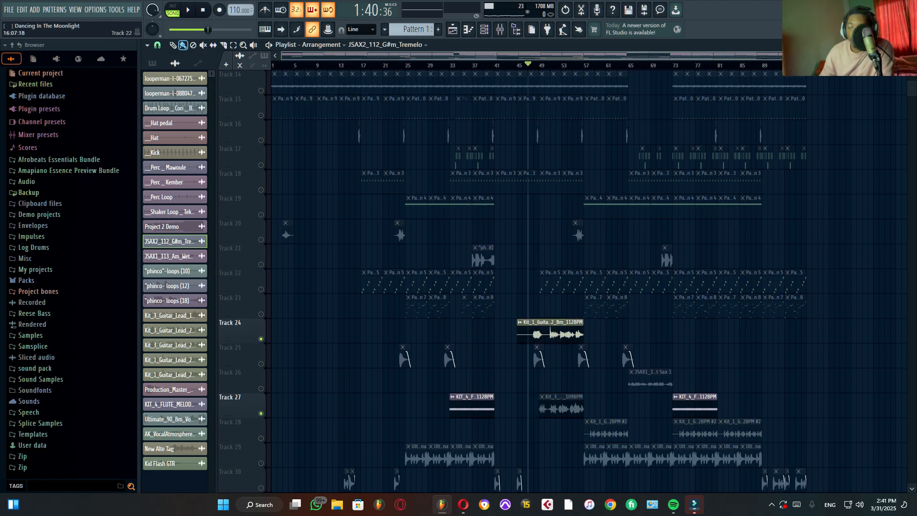
key("space")
scroll(547, 287, "up", 6)
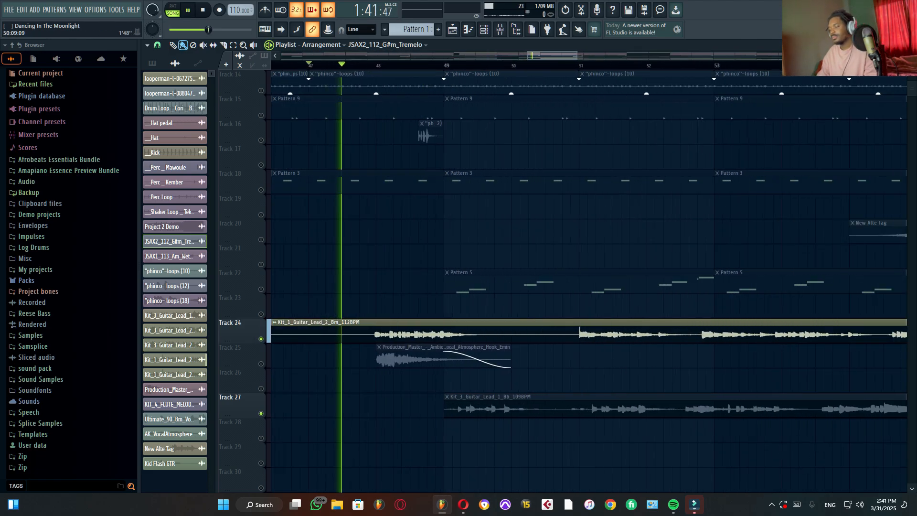
Step: Select the guitar lead's mixer channel 25 and listen to the guitar while following its clip in the playlist
key("F9")
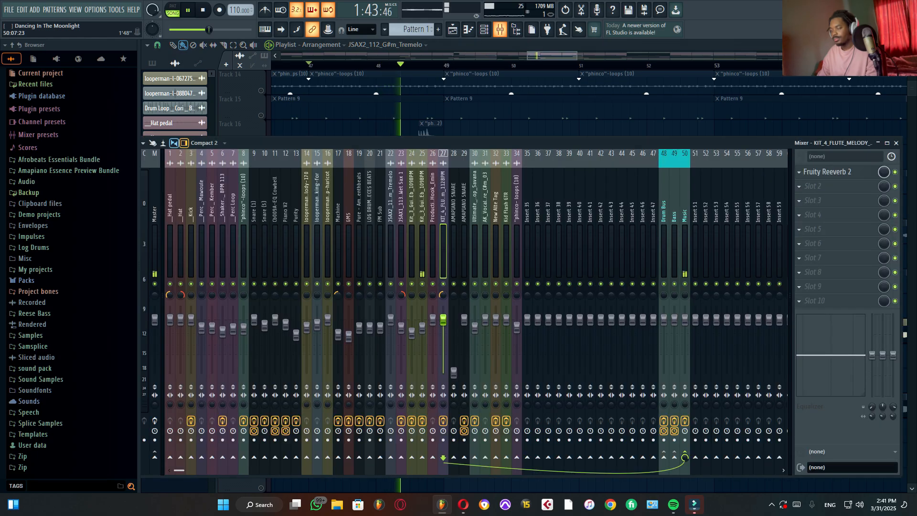
left_click(422, 248)
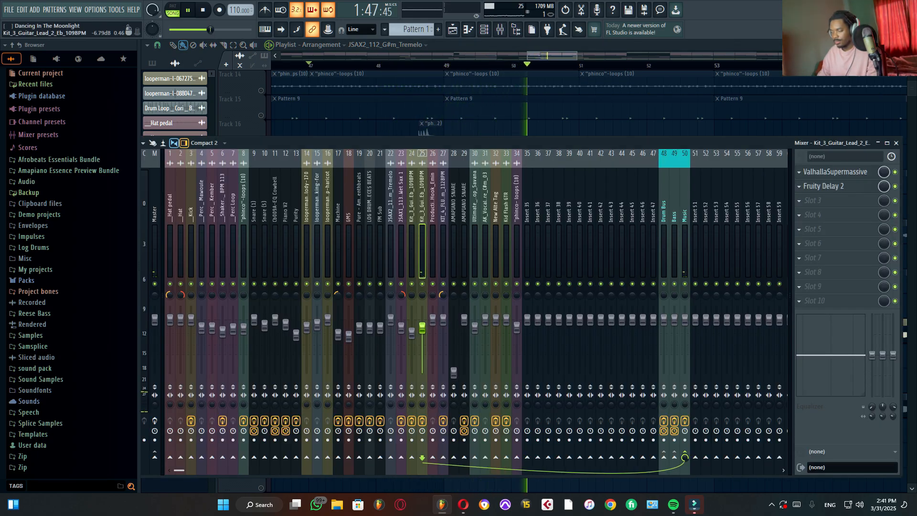
scroll(549, 110, "down", 4)
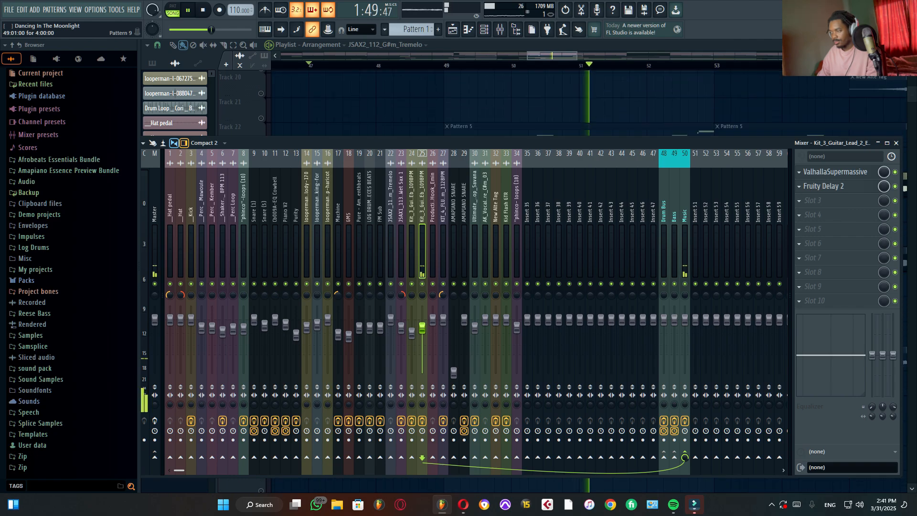
scroll(616, 108, "up", 2)
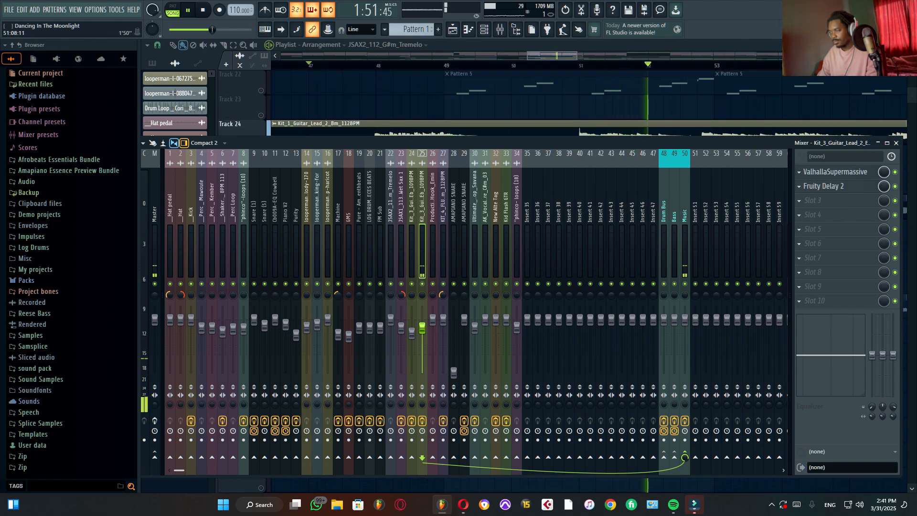
scroll(615, 108, "down", 4)
scroll(614, 108, "down", 3)
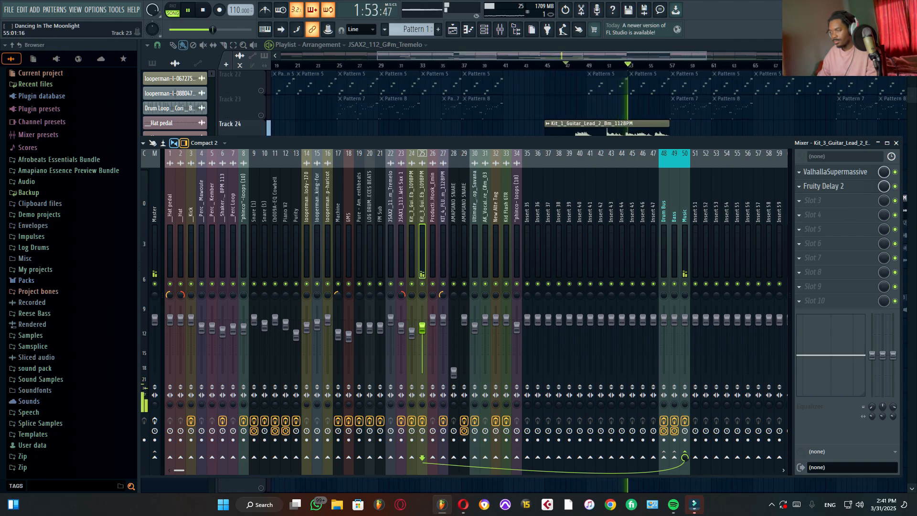
scroll(653, 103, "down", 1)
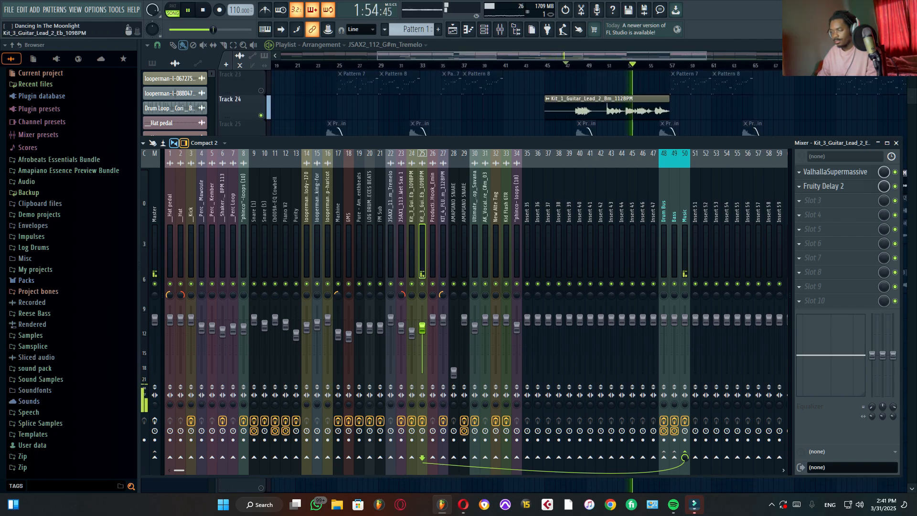
key("space")
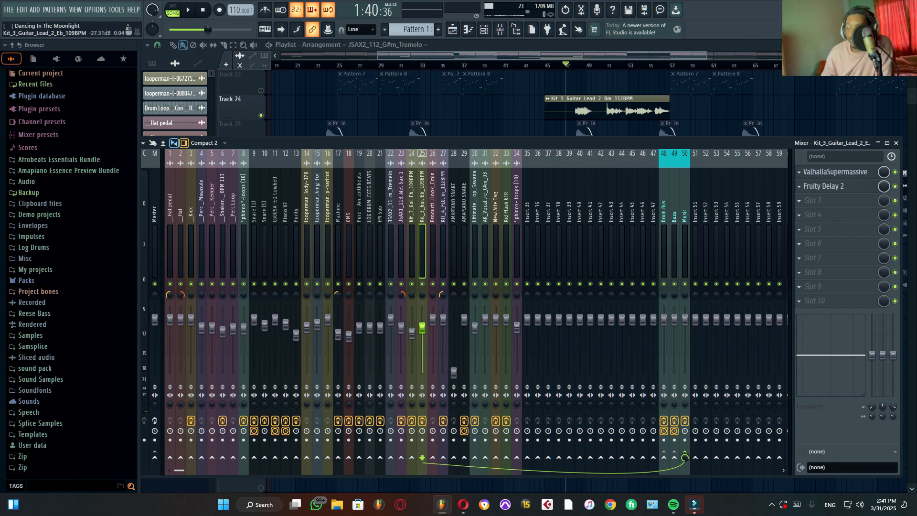
Step: Inspect ValhallaSupermassive's Forward Reverb settings and preset categories on the guitar lead channel, then close the plugin
left_click(834, 172)
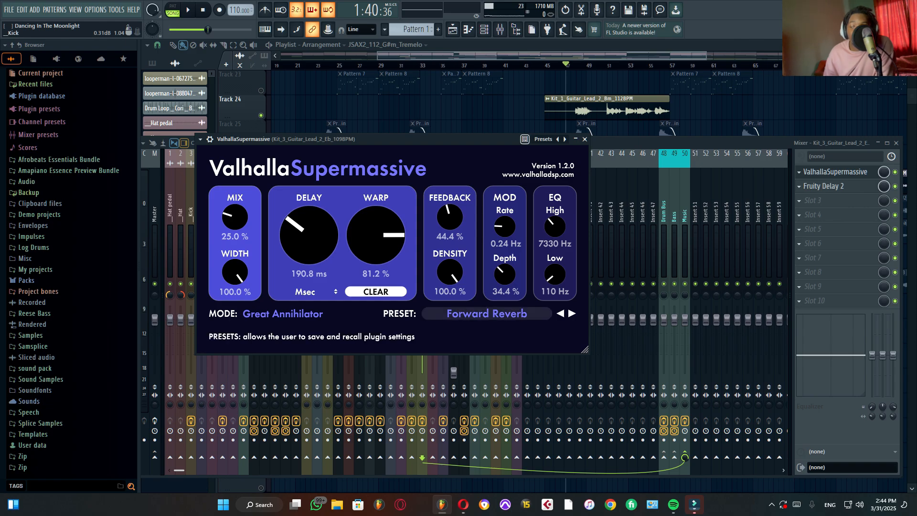
left_click(487, 313)
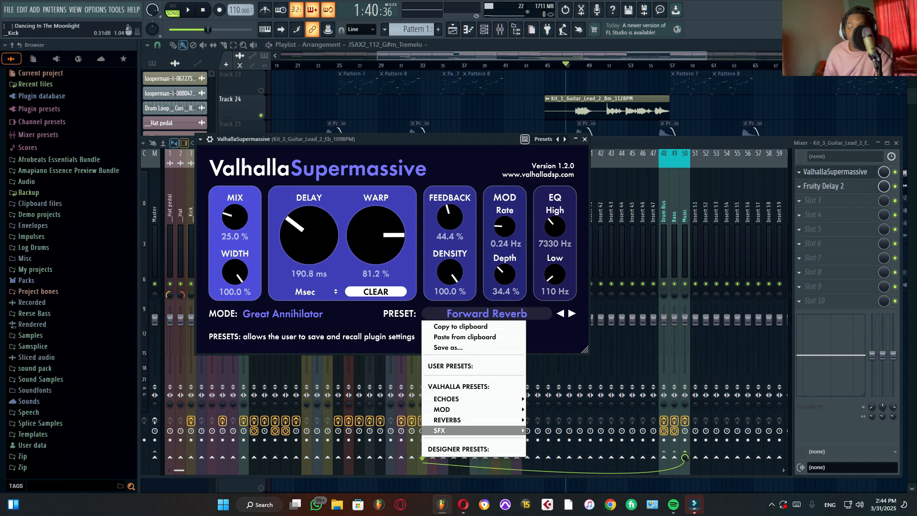
mouse_move(478, 419)
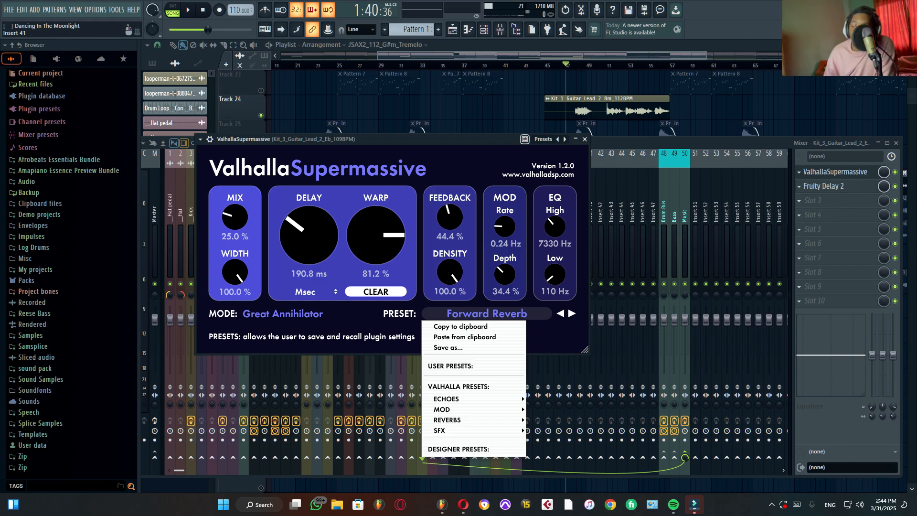
left_click(584, 139)
left_click(584, 139)
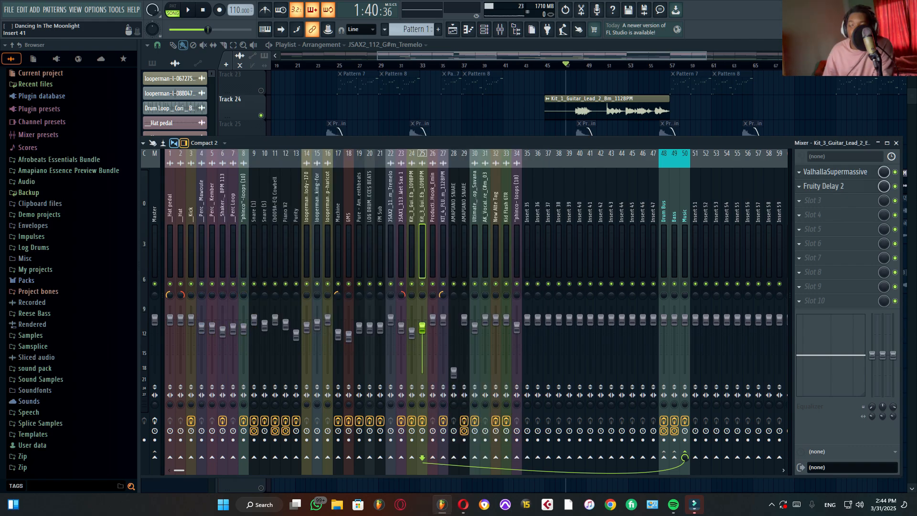
Step: Inspect Fruity Delay 2 on the guitar lead channel while playing the guitar, close it, and stop playback
left_click(834, 185)
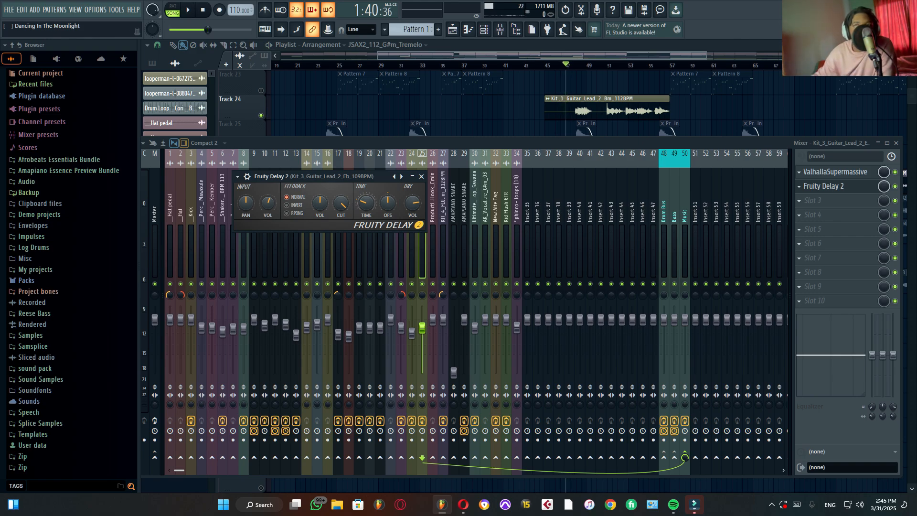
key("space")
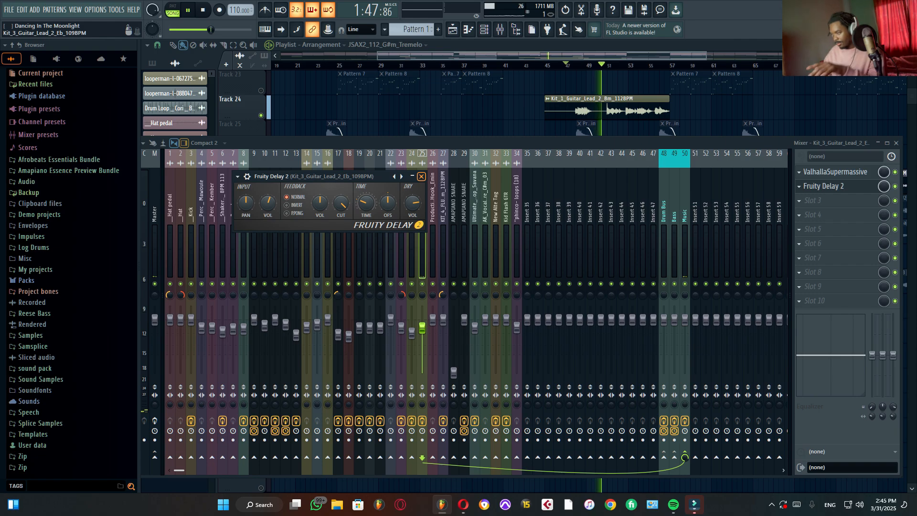
left_click(421, 177)
key("space")
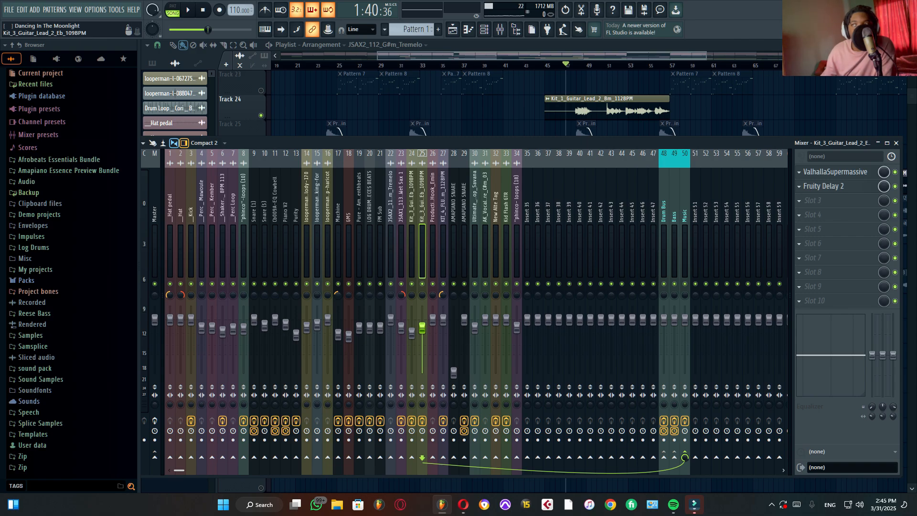
Step: Unmute the JSAX1_113_Am_Wet Sax 1 clip's Track 26 and play it from bar 65
key("F9")
scroll(588, 282, "right", 2)
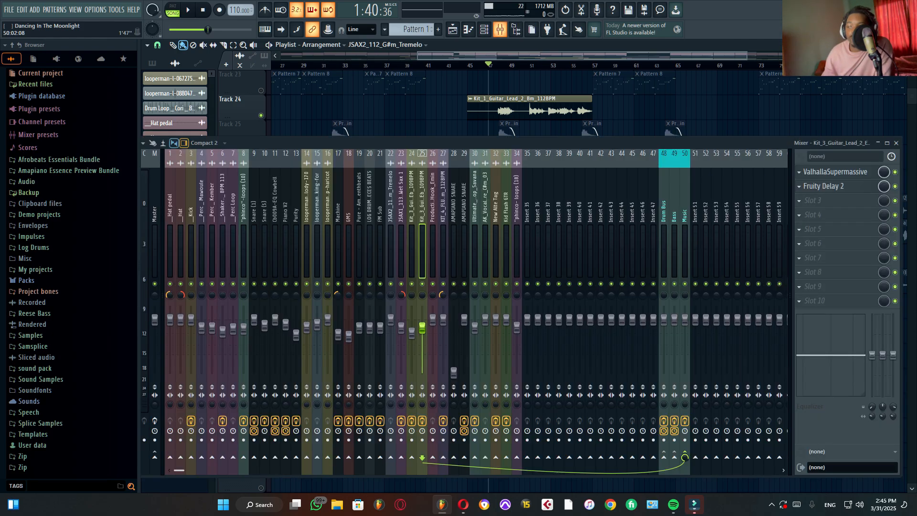
left_click(500, 29)
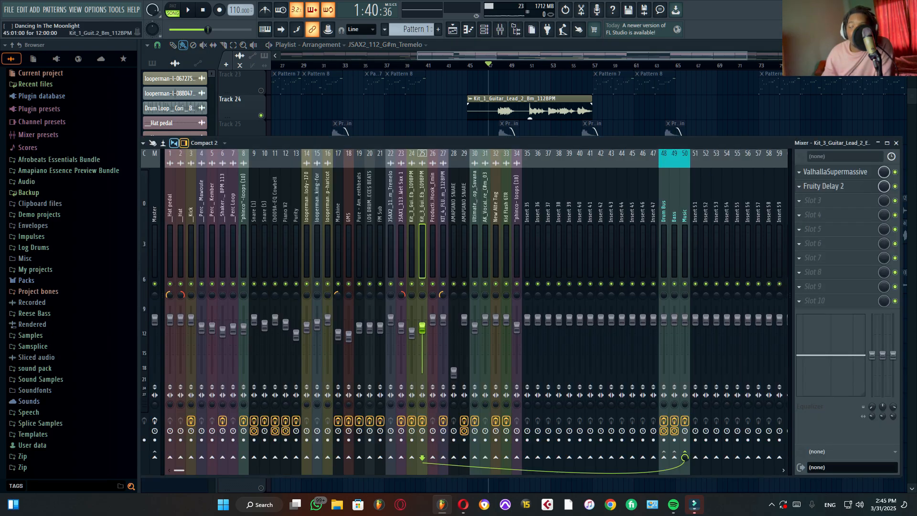
left_click(896, 142)
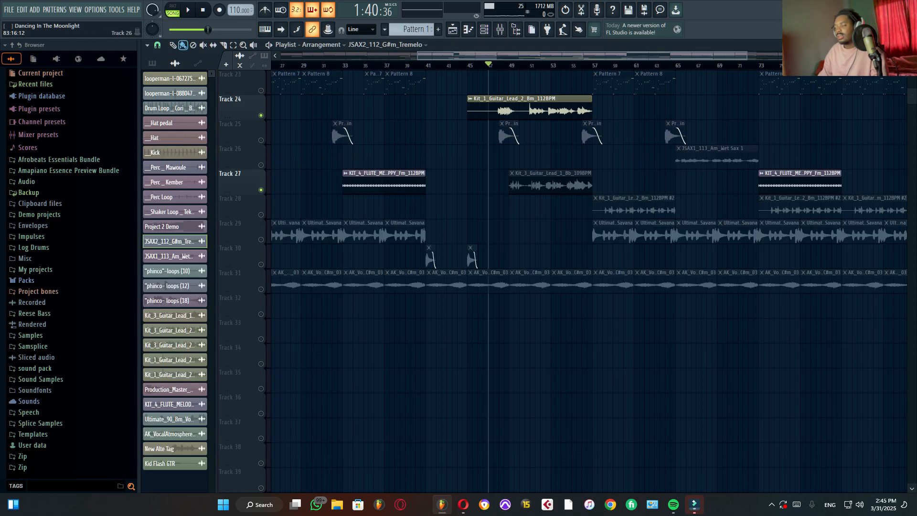
scroll(675, 228, "up", 1)
left_click_drag(753, 65, 675, 65)
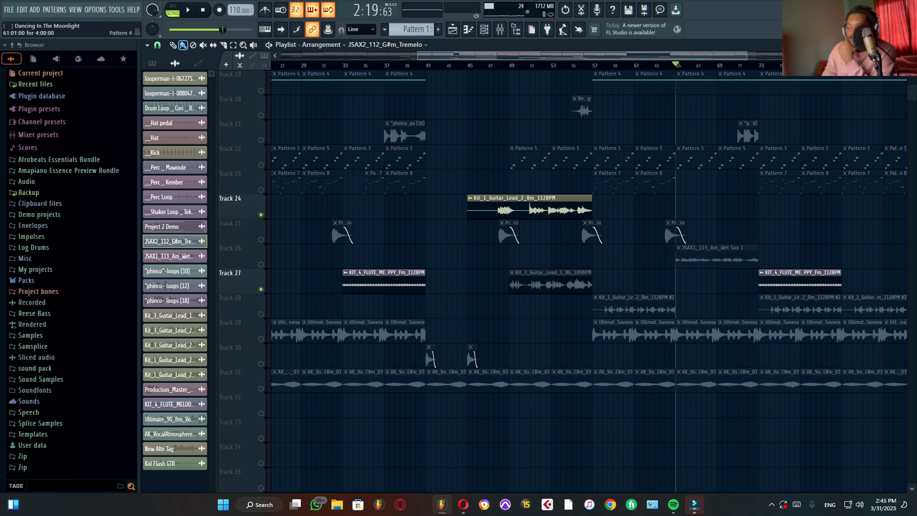
left_click(260, 264)
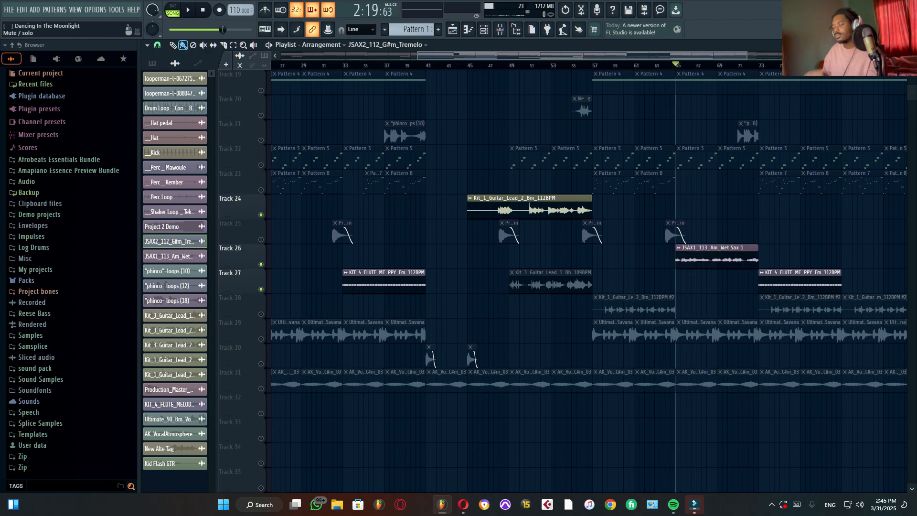
key("space")
Step: Select the wet sax's mixer channel 23 while the sax plays, and stop playback
left_click(499, 29)
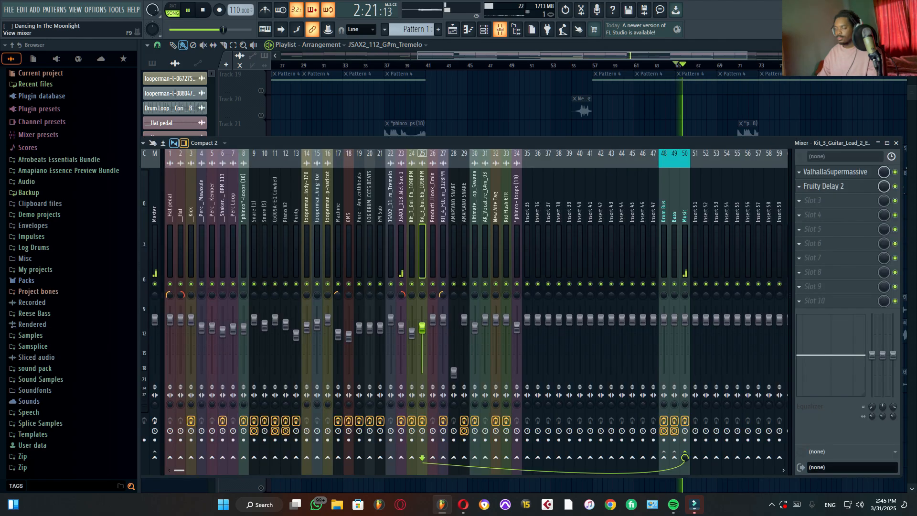
left_click(401, 215)
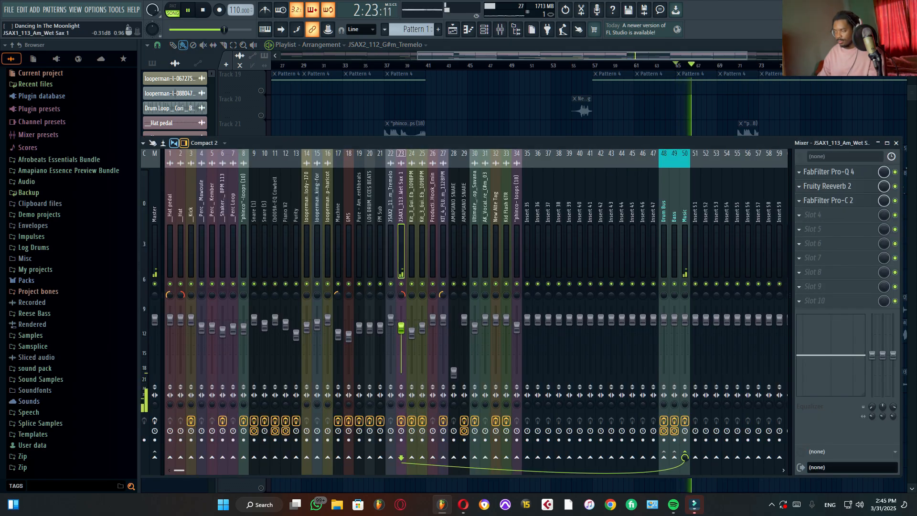
key("space")
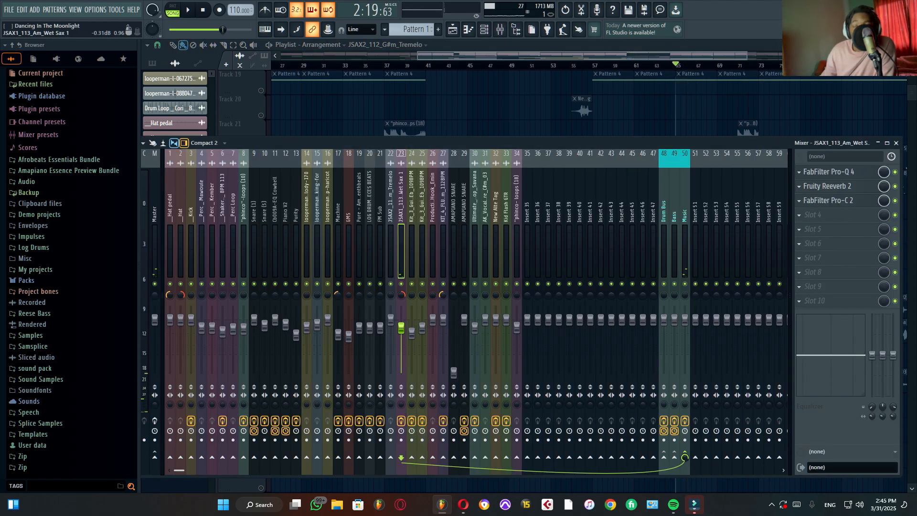
Step: Open FabFilter Pro-Q 4 on the wet sax channel and inspect its low-cut band while auditioning the sax
left_click(833, 172)
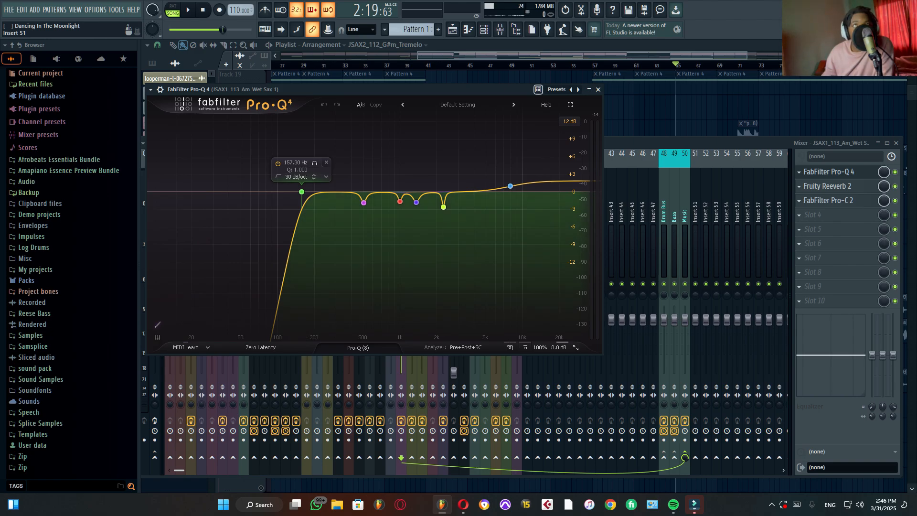
key("space")
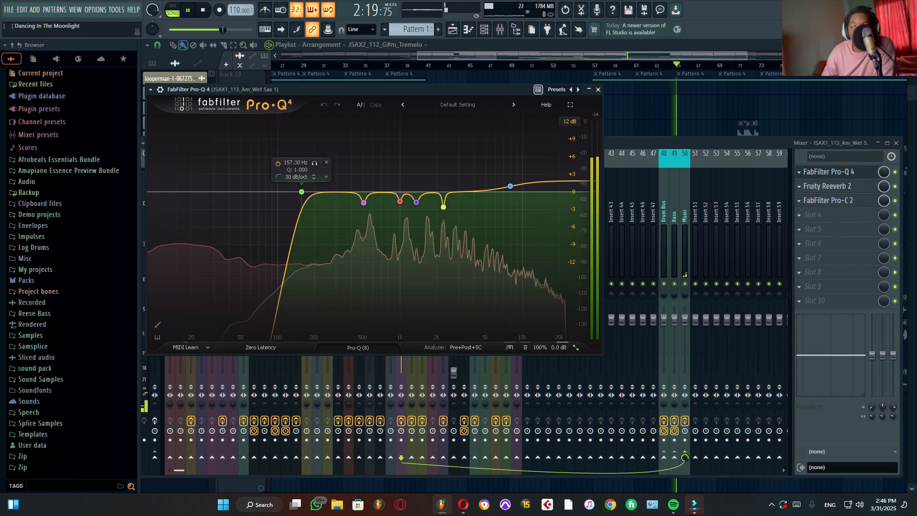
key("space")
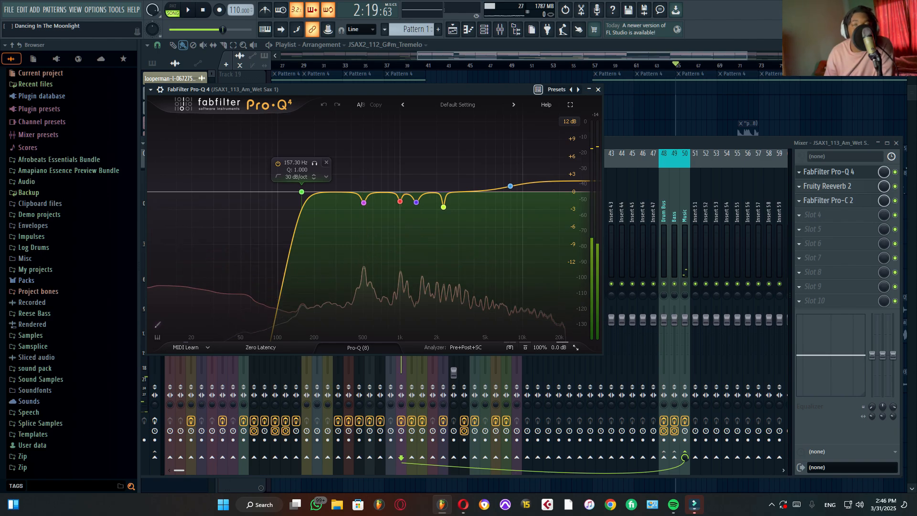
key("space")
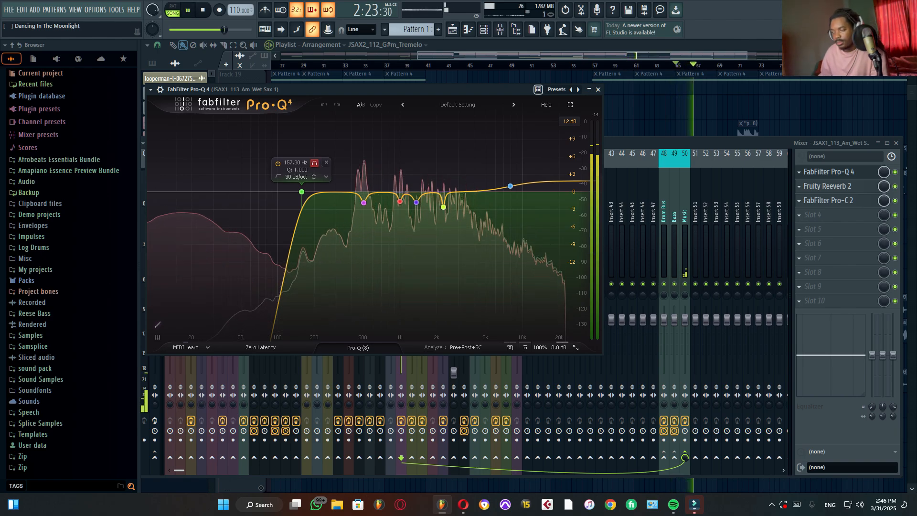
key("space")
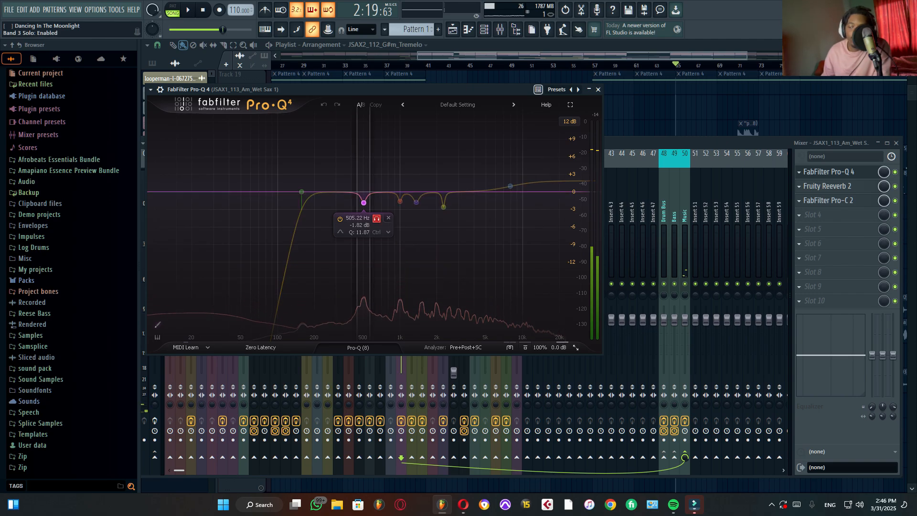
Step: Audition the soloed 505 Hz and 999 Hz cut bands of Pro-Q 4 on the sax
key("space")
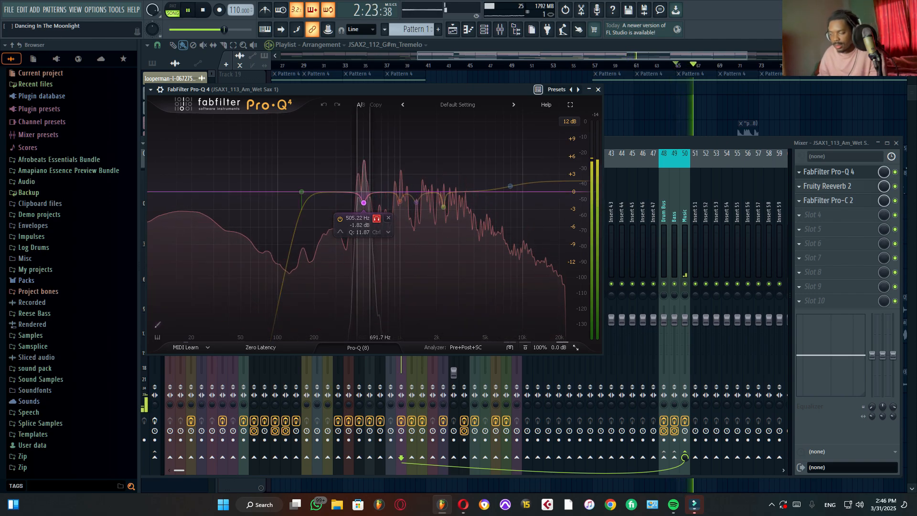
key("space")
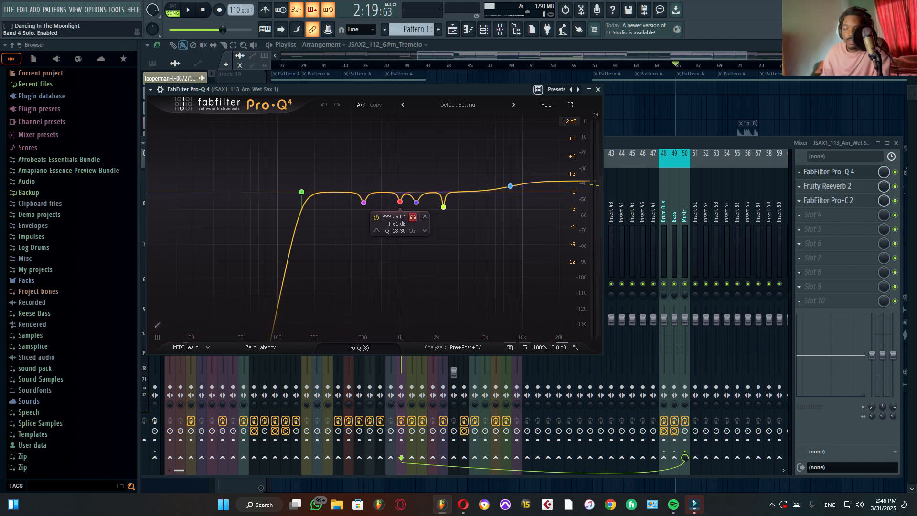
key("space")
key("space")
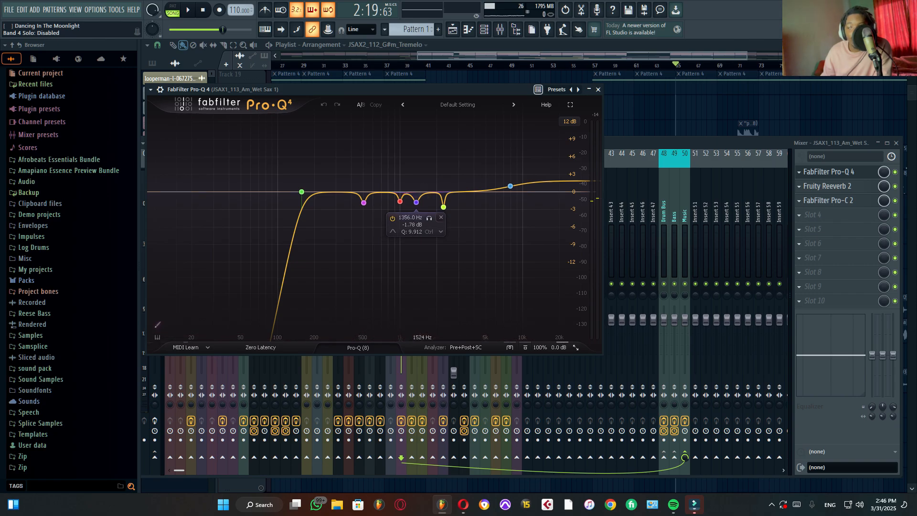
Step: Solo the 1356 Hz cut band while playing the sax, then briefly solo the 2261.8 Hz cut band
left_click(429, 218)
key("space")
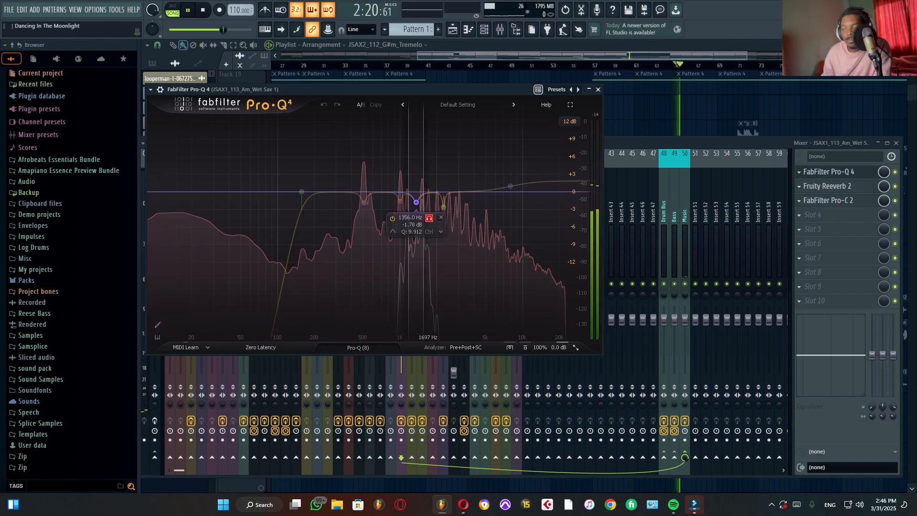
key("space")
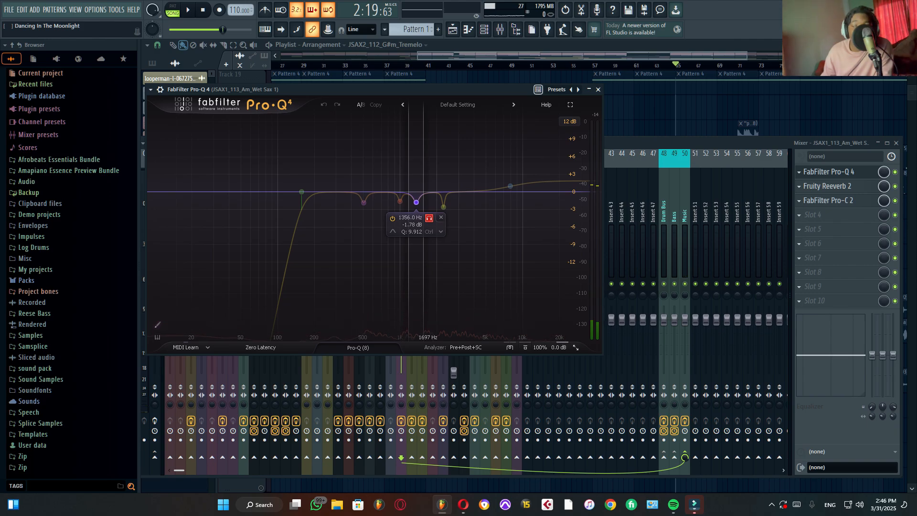
left_click(429, 218)
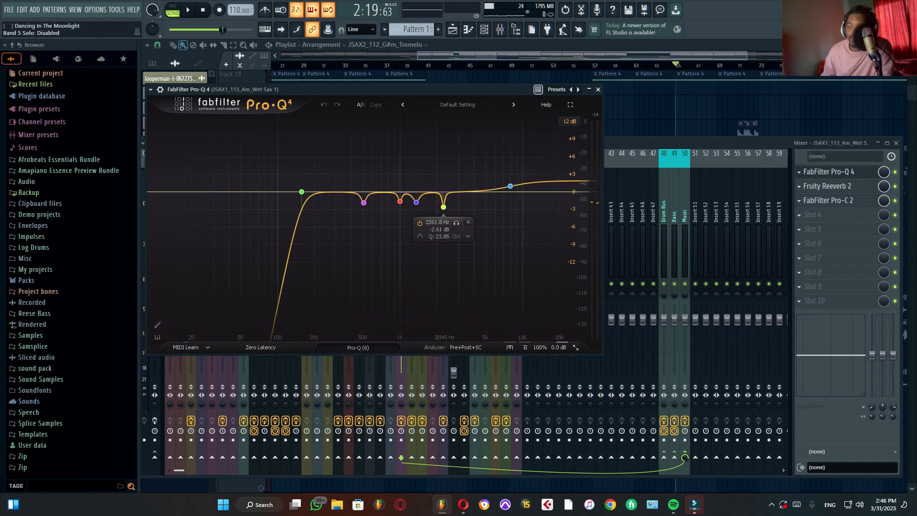
left_click(456, 222)
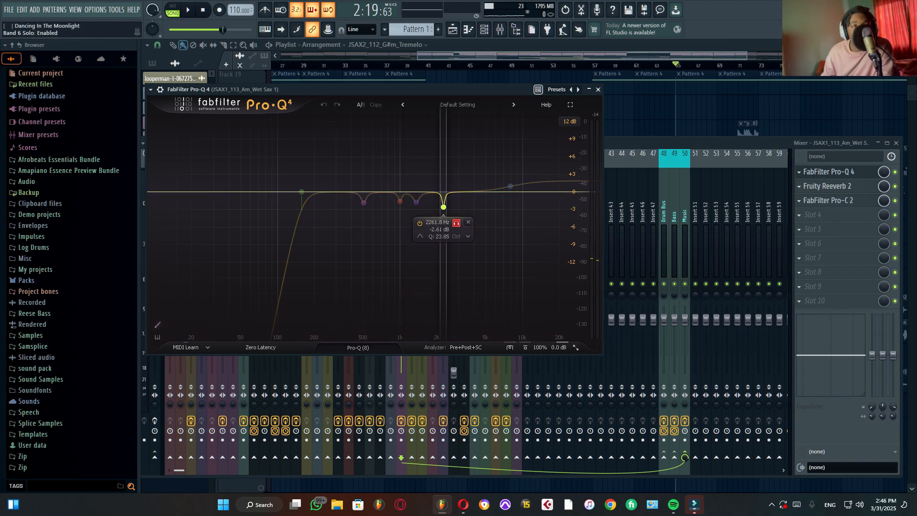
left_click(456, 222)
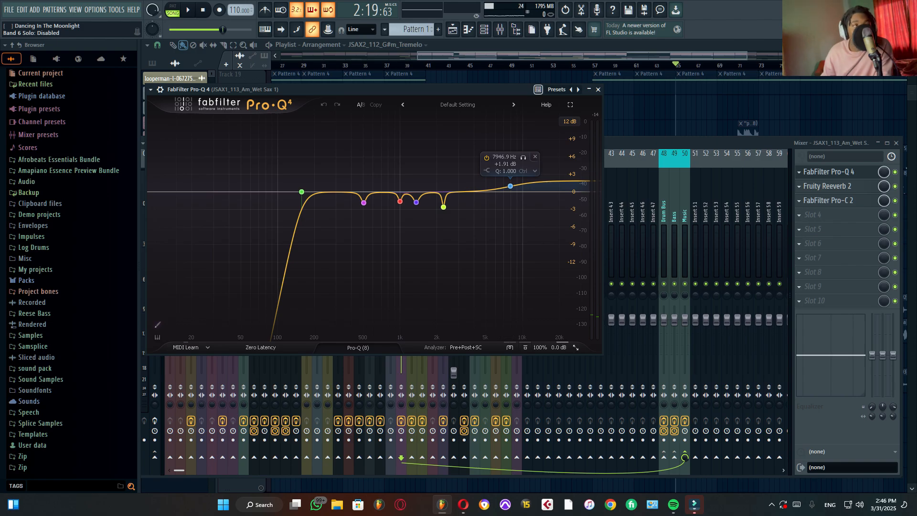
Step: Solo the 7946.9 Hz high-shelf band while playing the sax, unsolo it, close Pro-Q 4 and stop playback
left_click(523, 157)
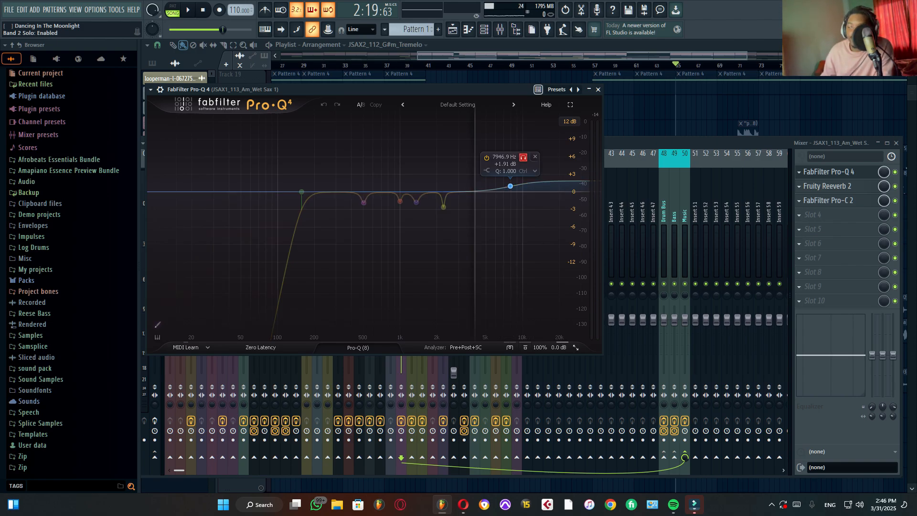
key("space")
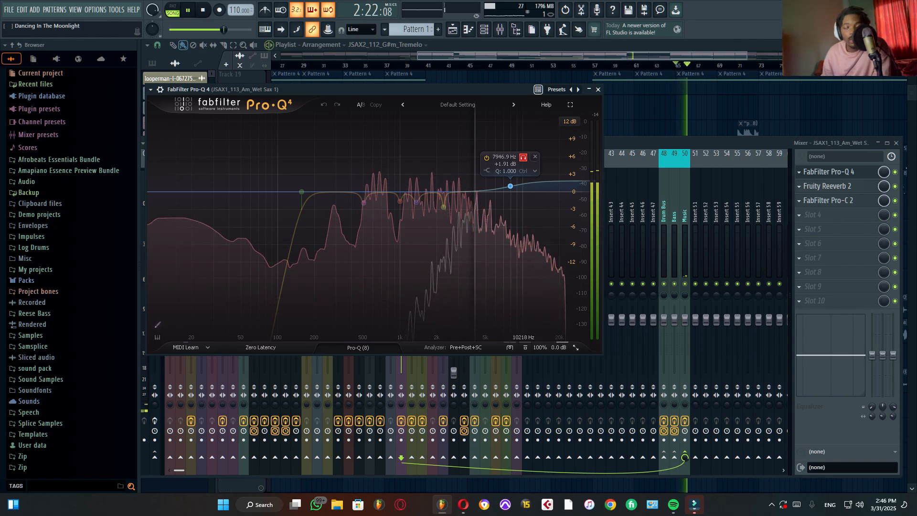
left_click(523, 157)
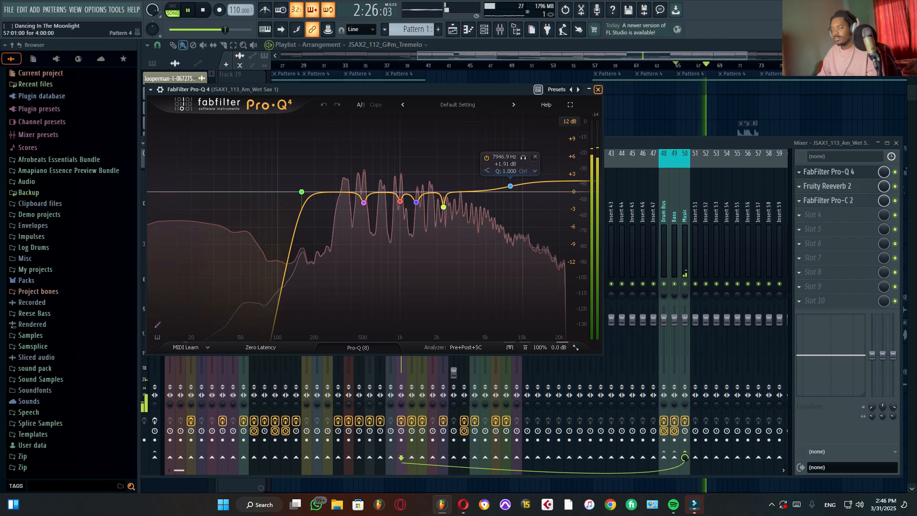
left_click(597, 89)
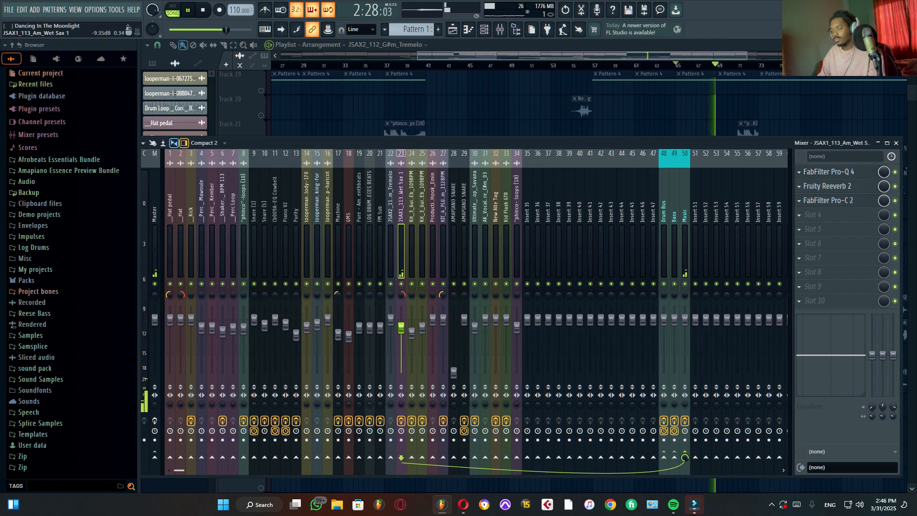
key("space")
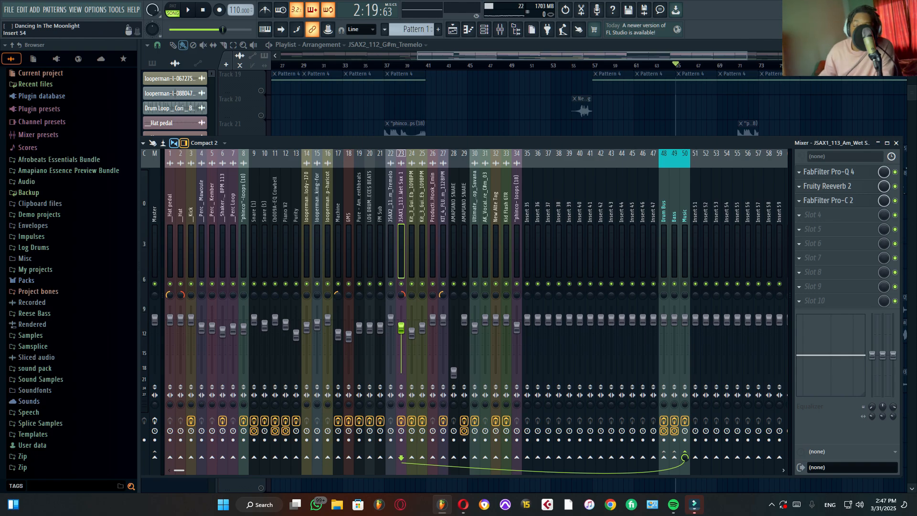
Step: Solo Track 19 with the Pattern 4 clips in the playlist and briefly play it from bar 65
left_click(896, 143)
scroll(305, 206, "up", 4)
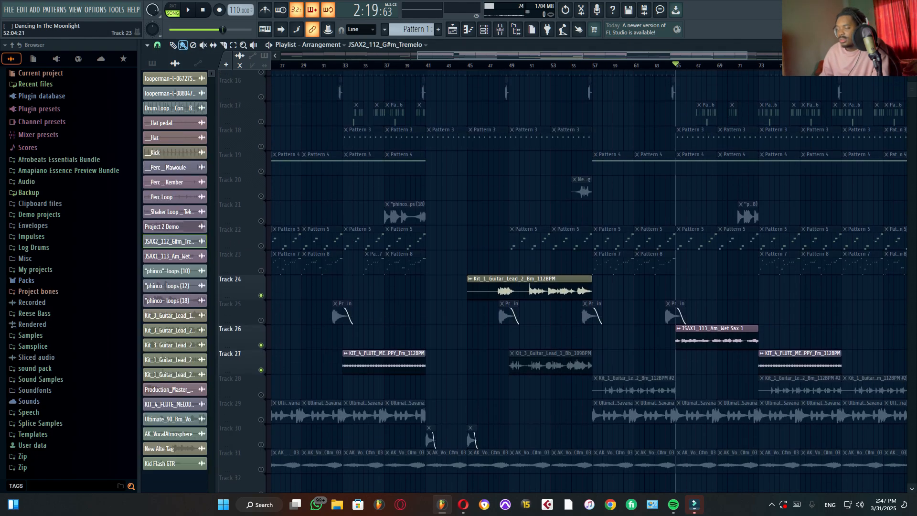
right_click(261, 190)
key("space")
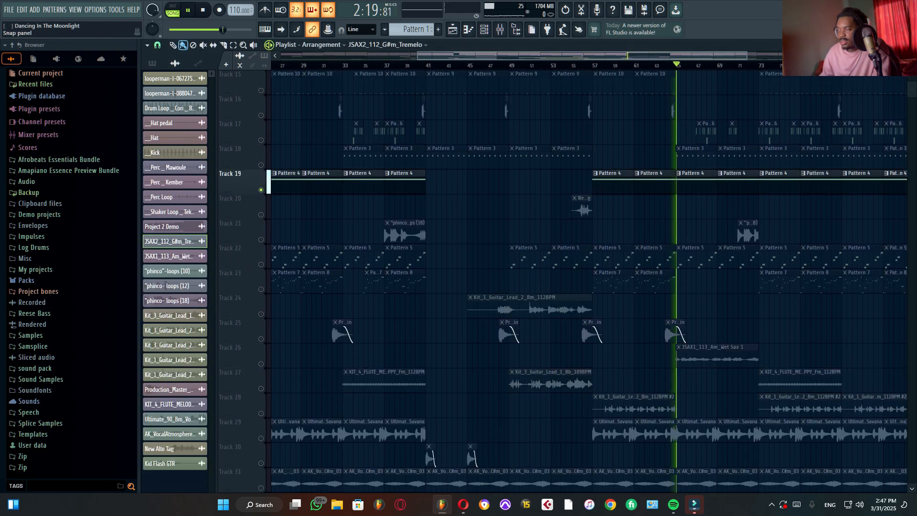
key("space")
Step: Select the GMS mixer channel 18 while Pattern 4 plays, and stop playback
key("F9")
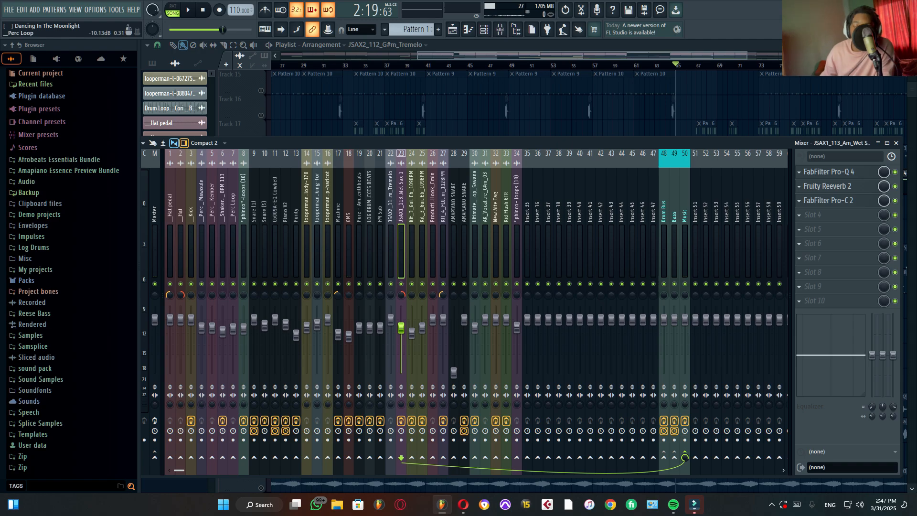
key("space")
left_click(348, 336)
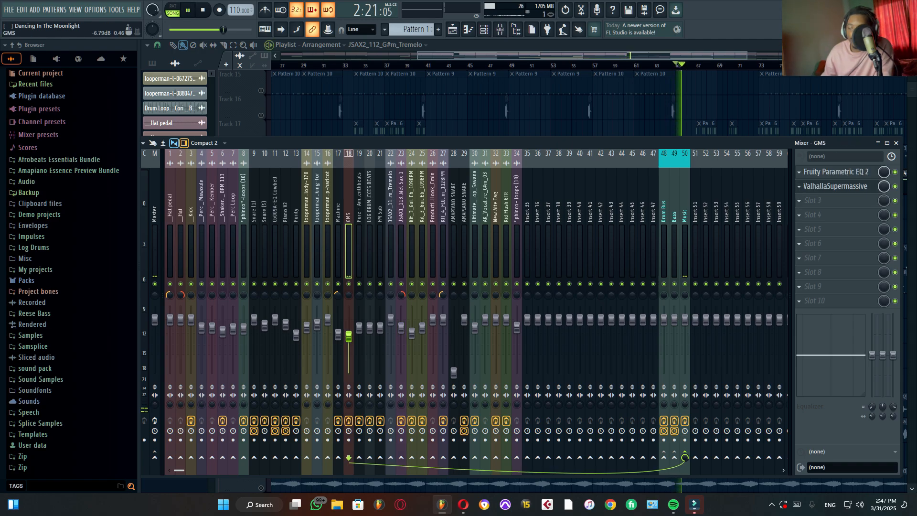
key("space")
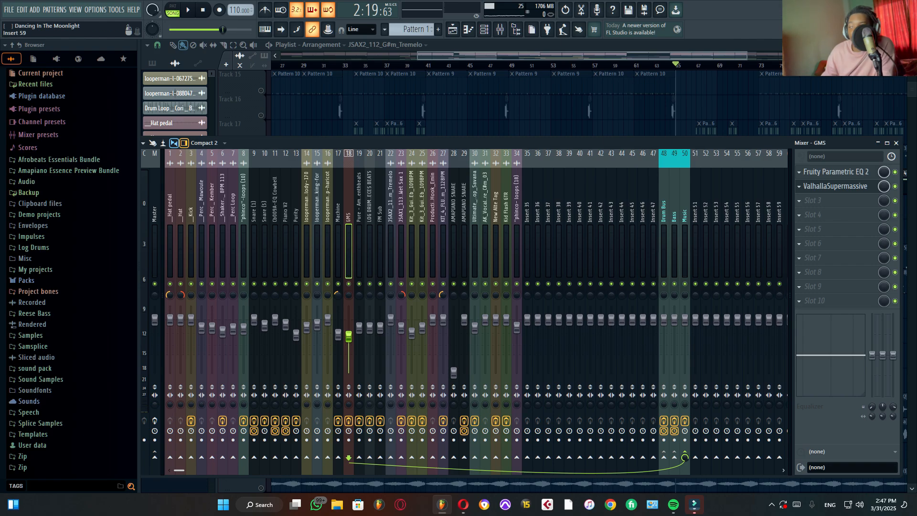
Step: Inspect the high-pass and low-pass bands of Fruity Parametric EQ 2 on the GMS channel while playing Pattern 4
left_click(836, 172)
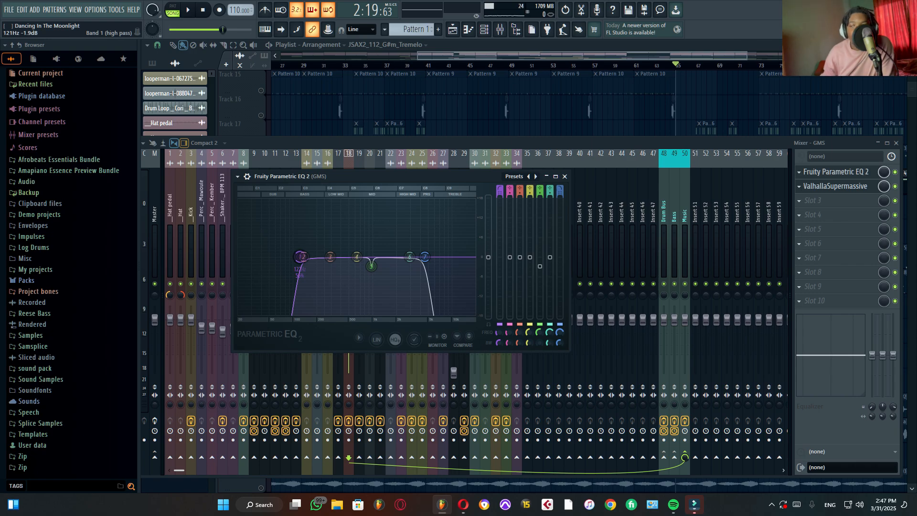
left_click_drag(301, 257, 300, 256)
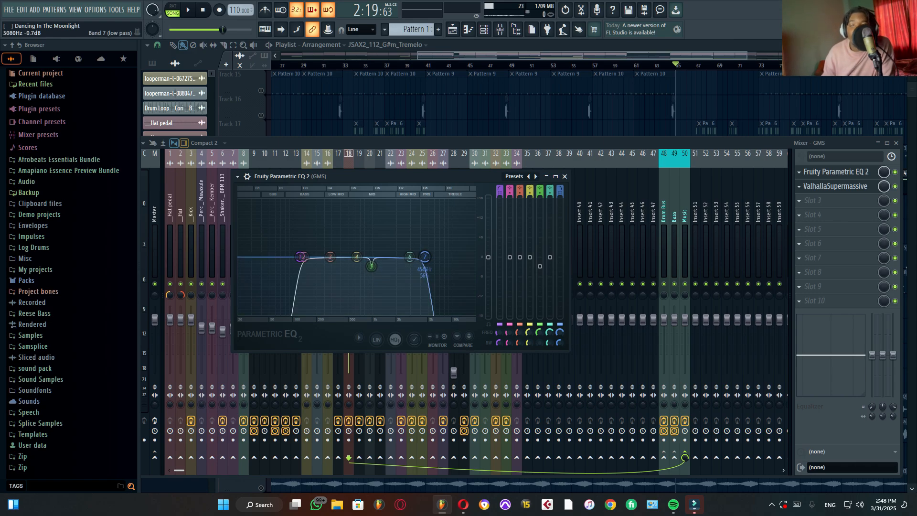
key("space")
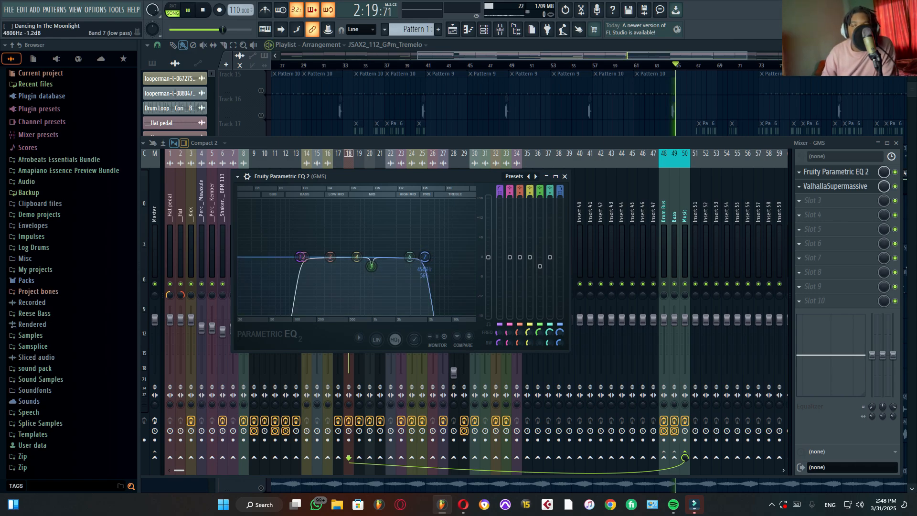
key("space")
key("space")
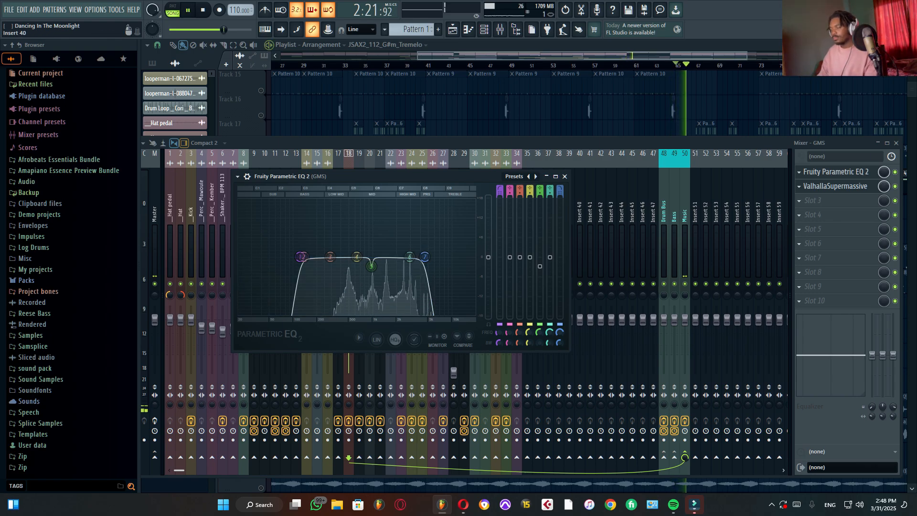
Step: Close Fruity Parametric EQ 2, stop playback and close the mixer to return to the playlist
left_click(835, 172)
key("space")
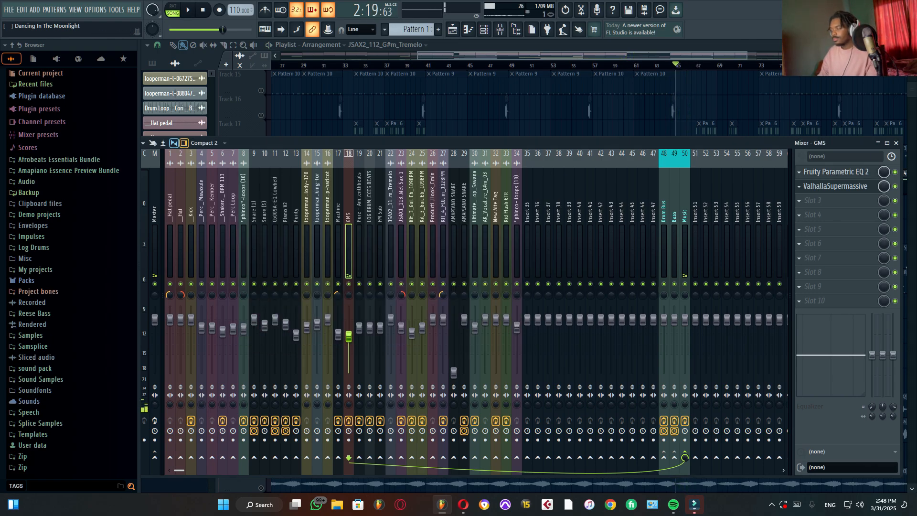
left_click(896, 142)
scroll(396, 268, "up", 5)
scroll(589, 281, "up", 2)
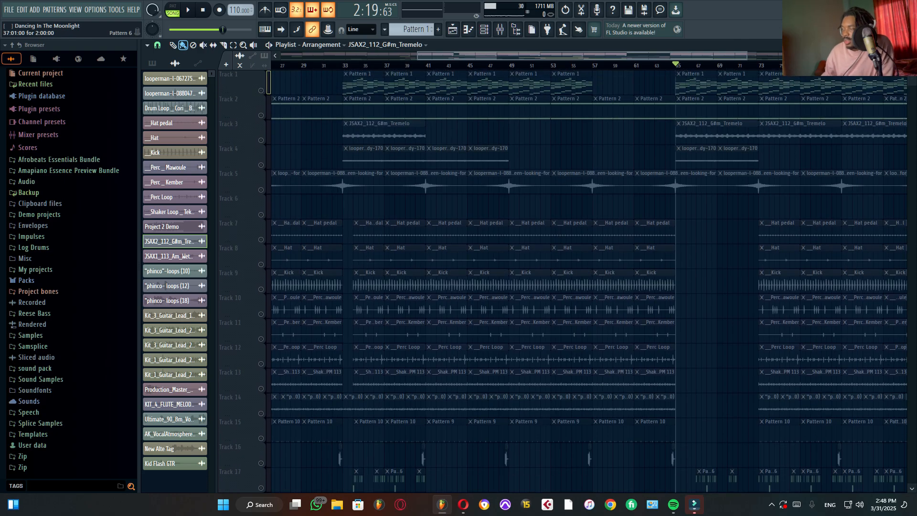
Step: Turn off the Track 19 solo so that all playlist tracks are enabled again
scroll(589, 281, "down", 7)
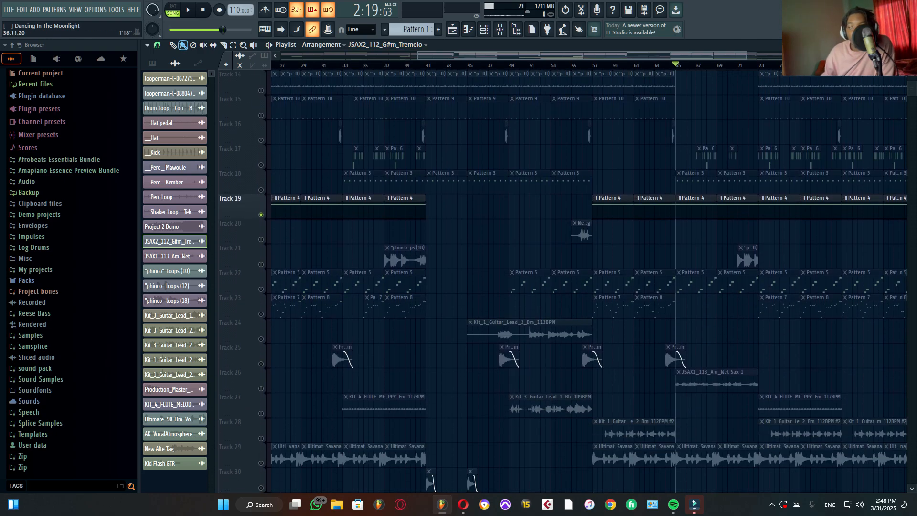
scroll(578, 281, "down", 3)
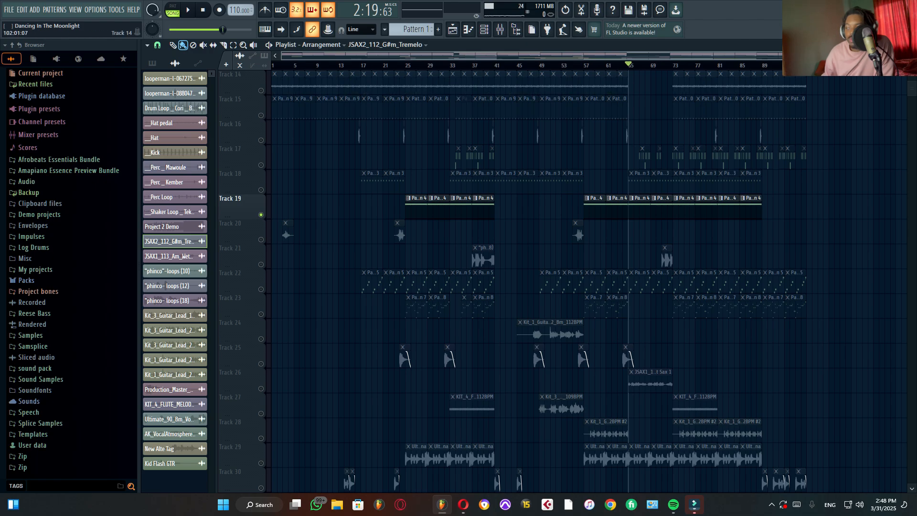
scroll(589, 281, "down", 2)
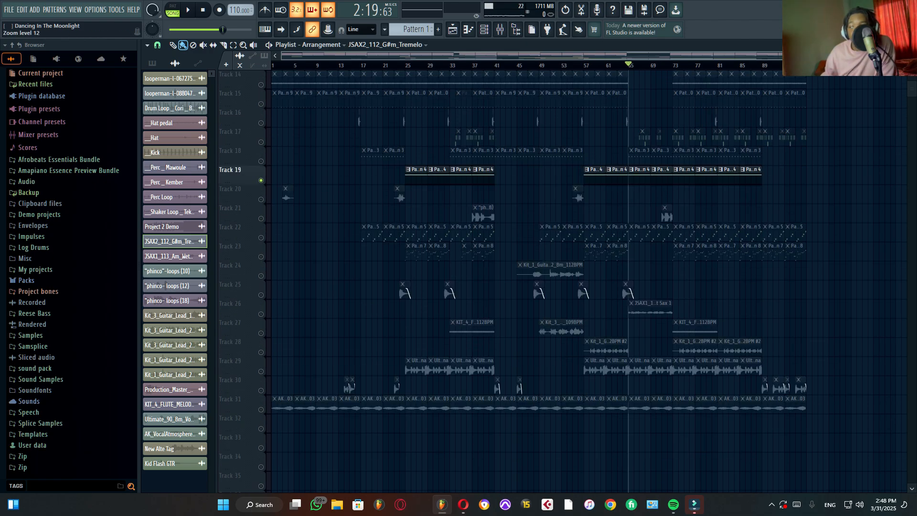
left_click(500, 30)
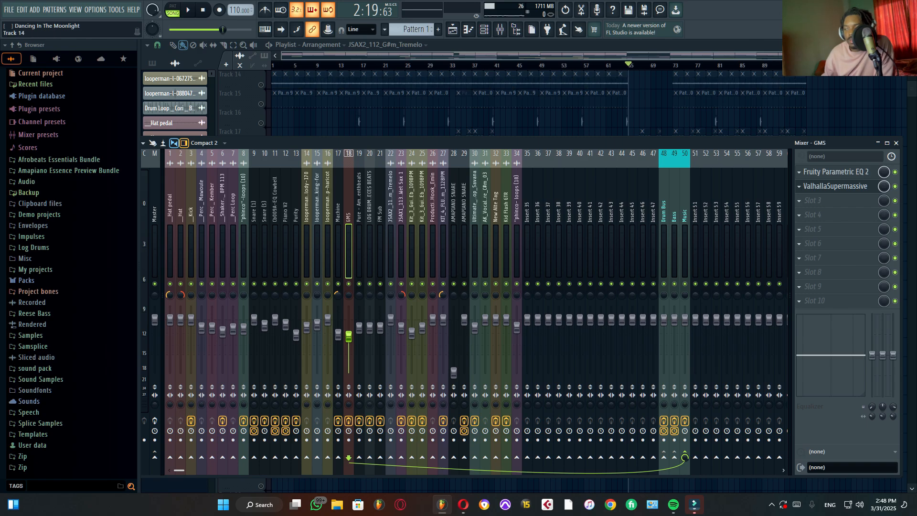
right_click(261, 84)
right_click(261, 85)
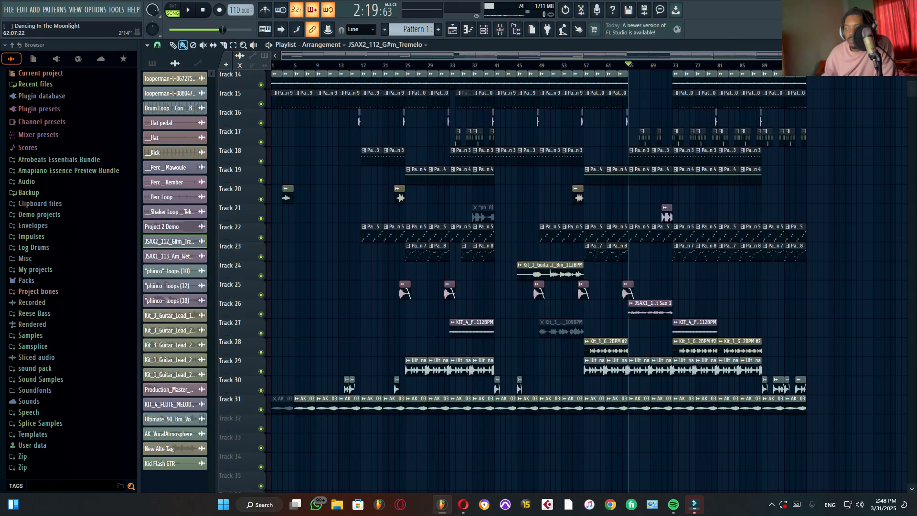
Step: Inspect the CLA-2A Stereo compressor on the Music bus, mixer channel 50, while playing the full mix
left_click(499, 29)
left_click(684, 239)
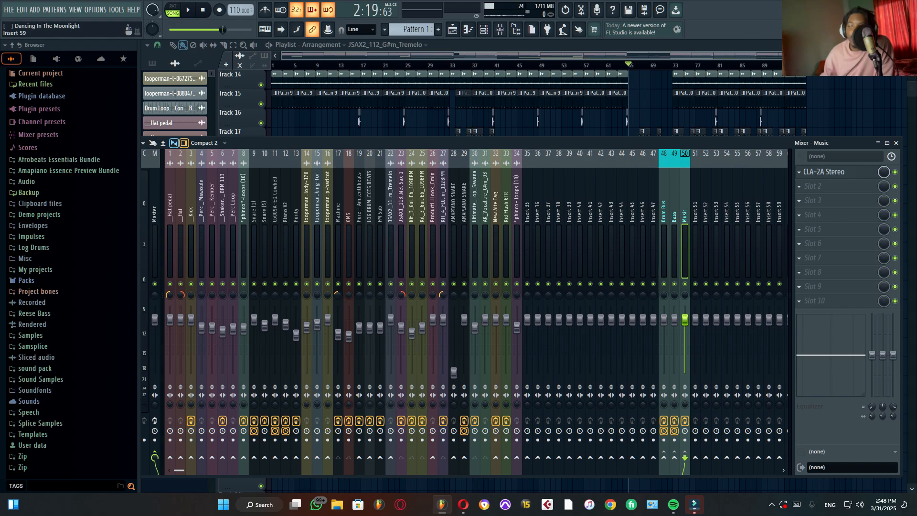
left_click(829, 172)
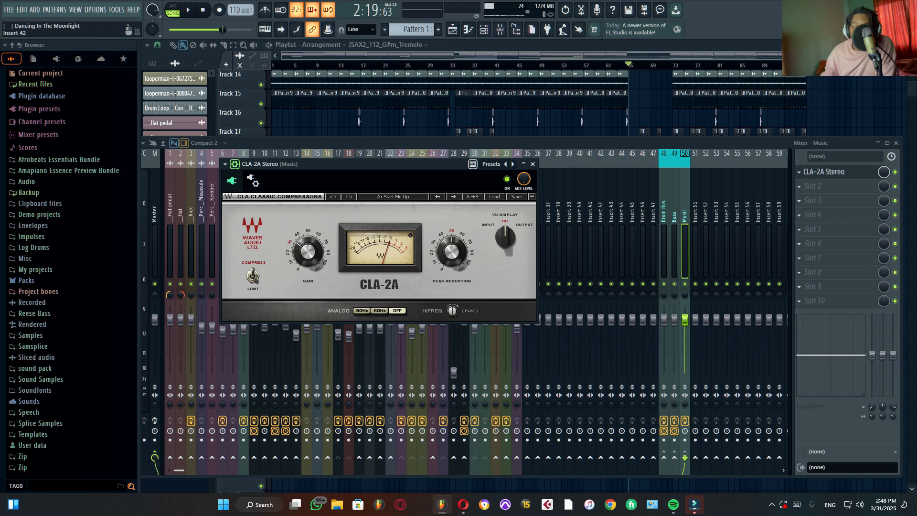
key("space")
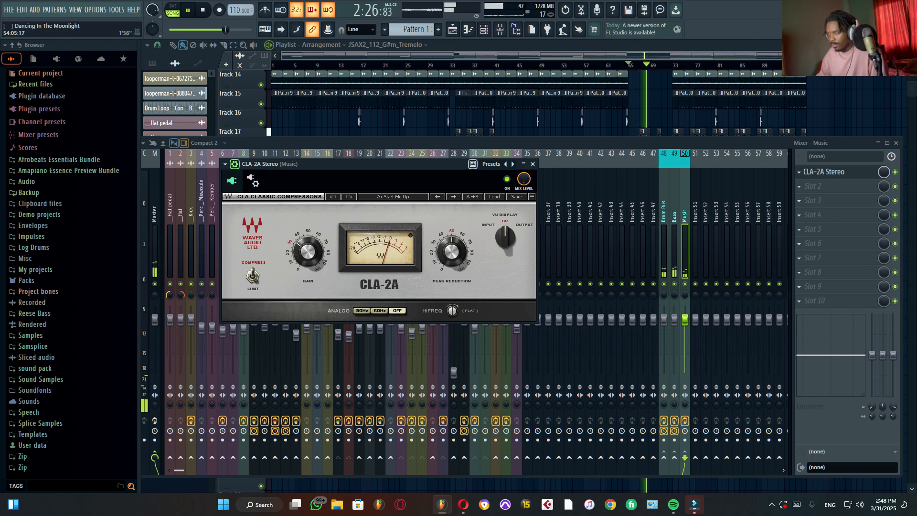
Step: Play the full mix from bar 73 while viewing the Music bus's CLA-2A Stereo, stop playback and return to the playlist
left_click(558, 65)
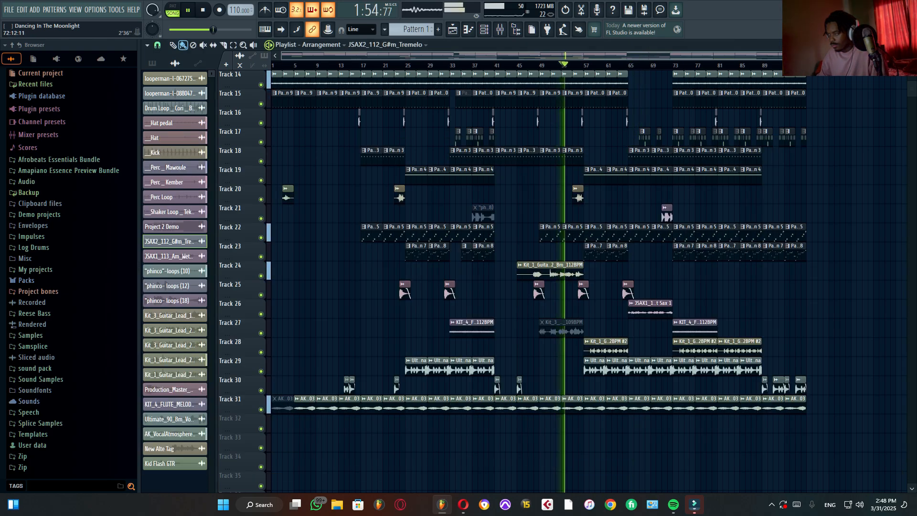
left_click(671, 65)
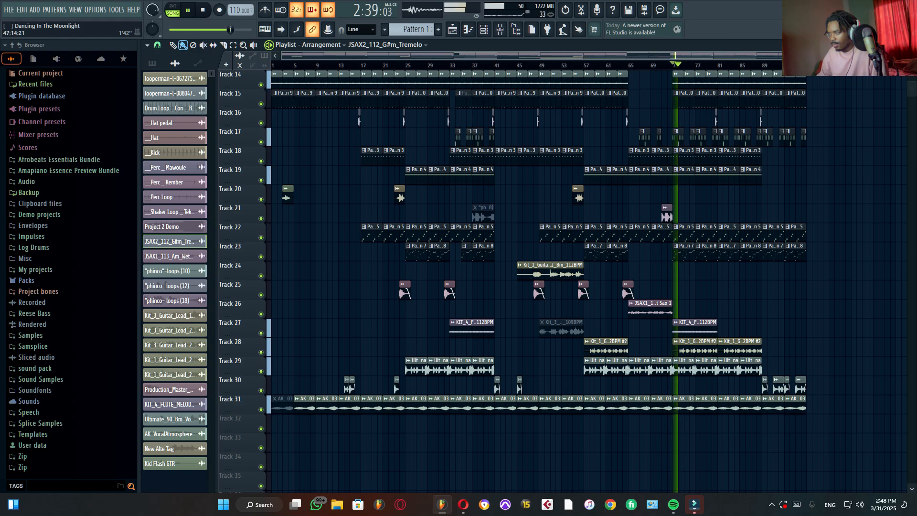
key("F9")
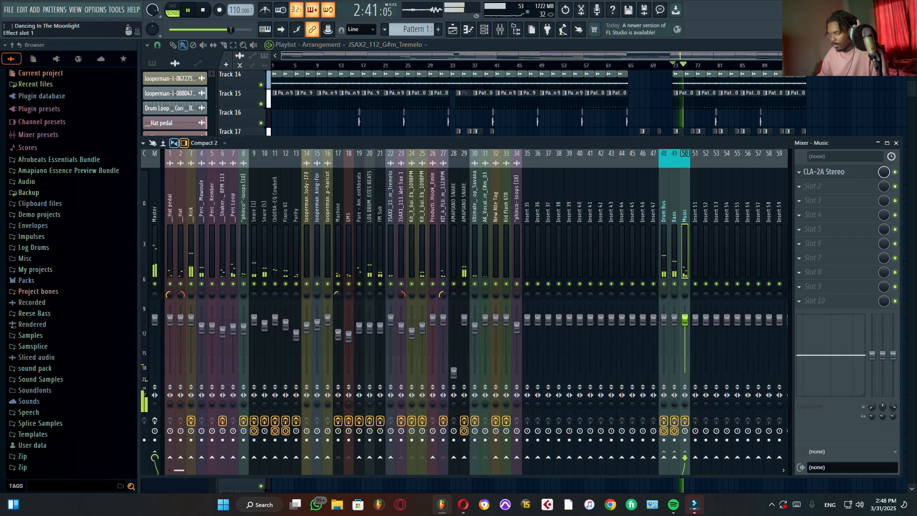
left_click(830, 171)
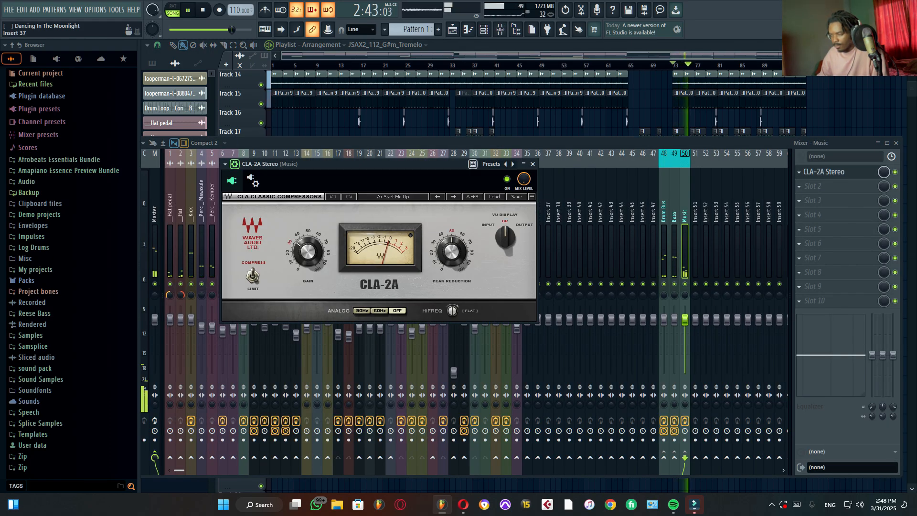
key("space")
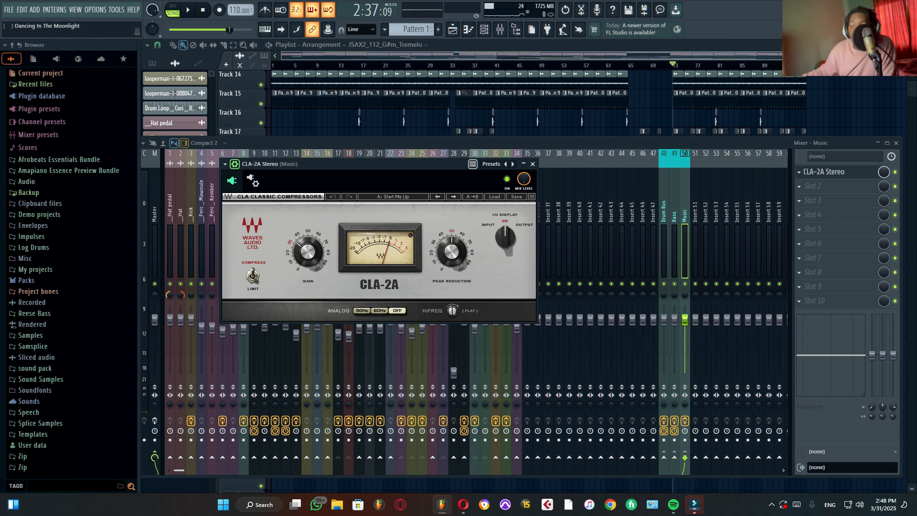
left_click(532, 164)
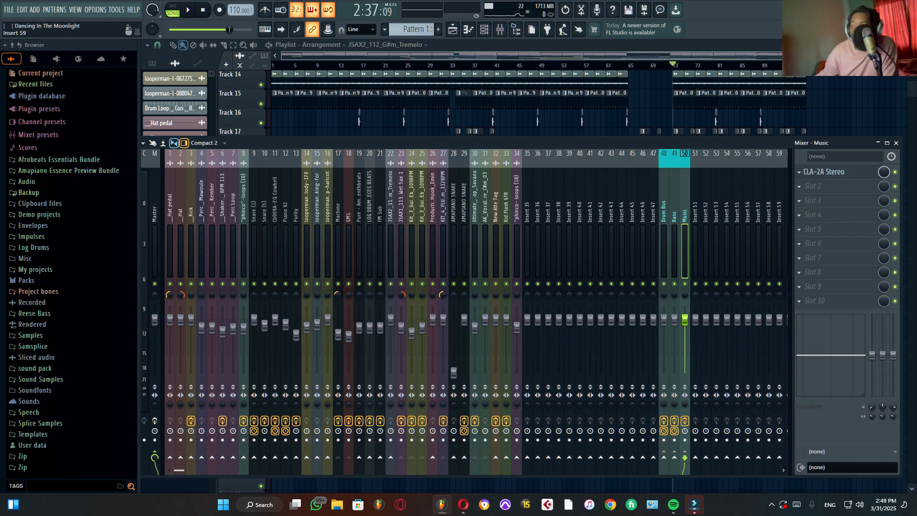
key("F9")
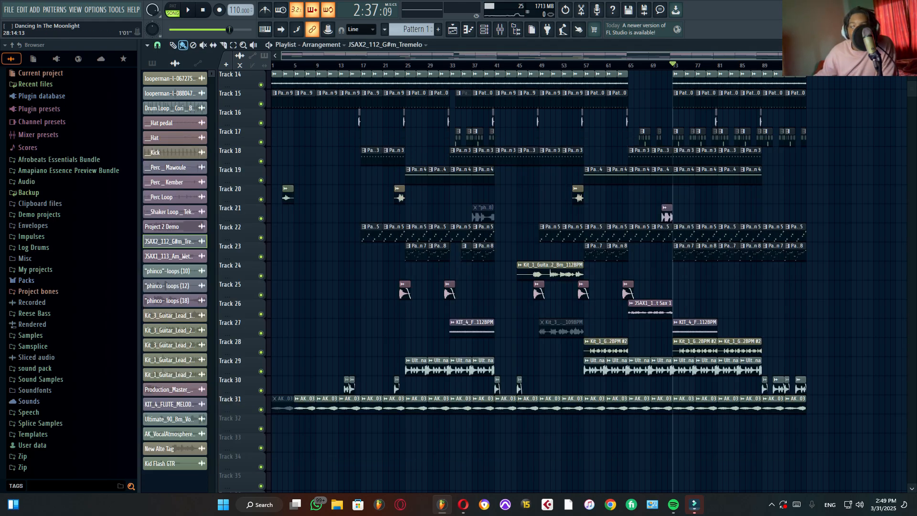
Step: Solo Track 22 with the Pattern 5 clips in the playlist and play it from bar 17
scroll(408, 65, "up", 6)
left_click_drag(408, 56, 363, 55)
left_click(383, 74)
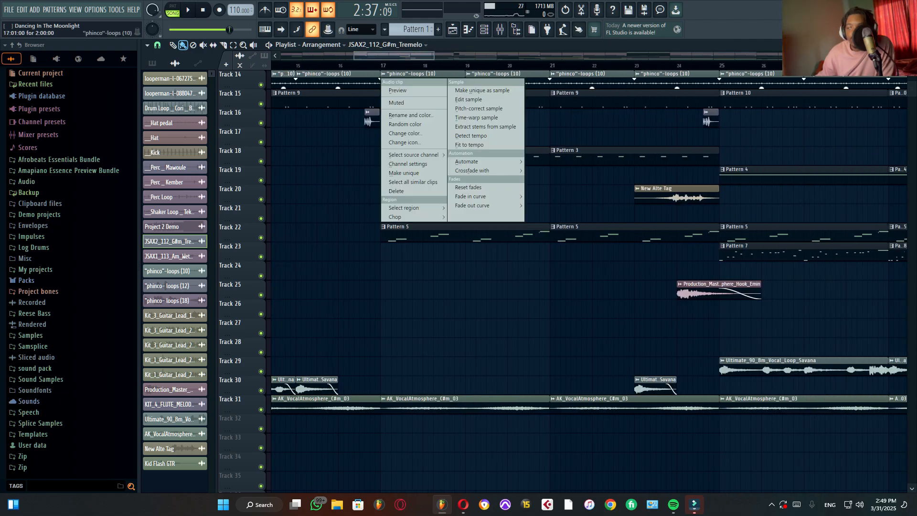
left_click(381, 65)
right_click(261, 238)
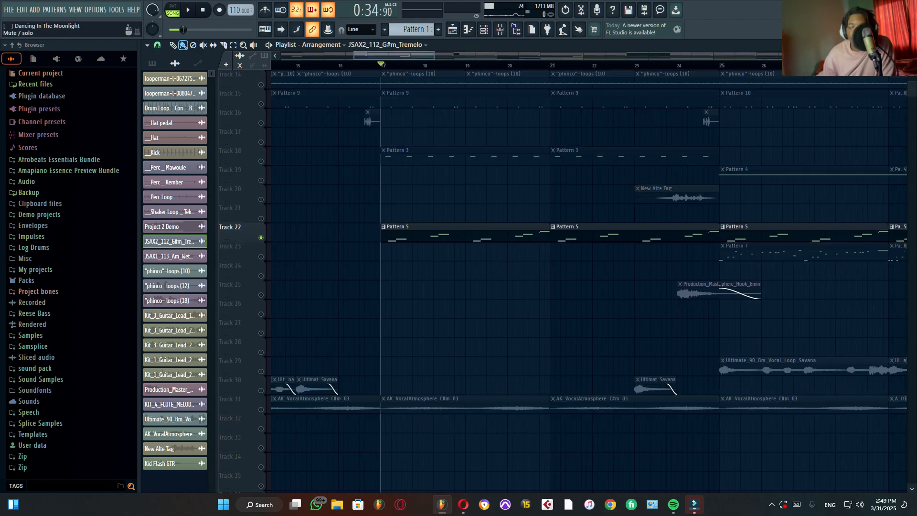
key("space")
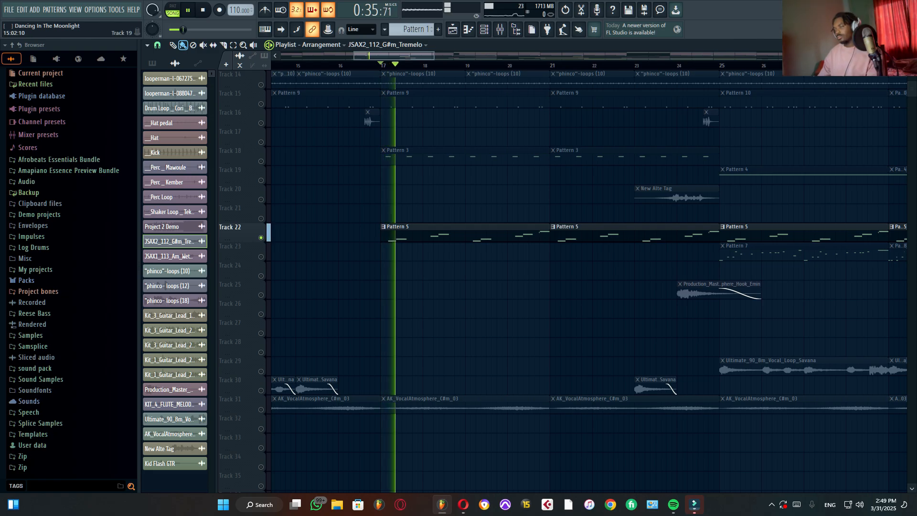
Step: Select the Pure mixer channel 19, stop playback and open its FabFilter Pro-Q 4
key("F9")
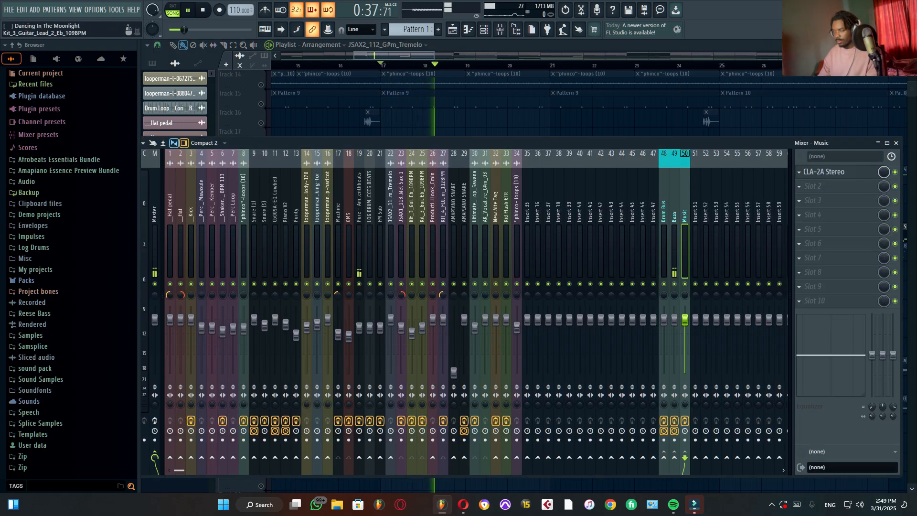
left_click(359, 249)
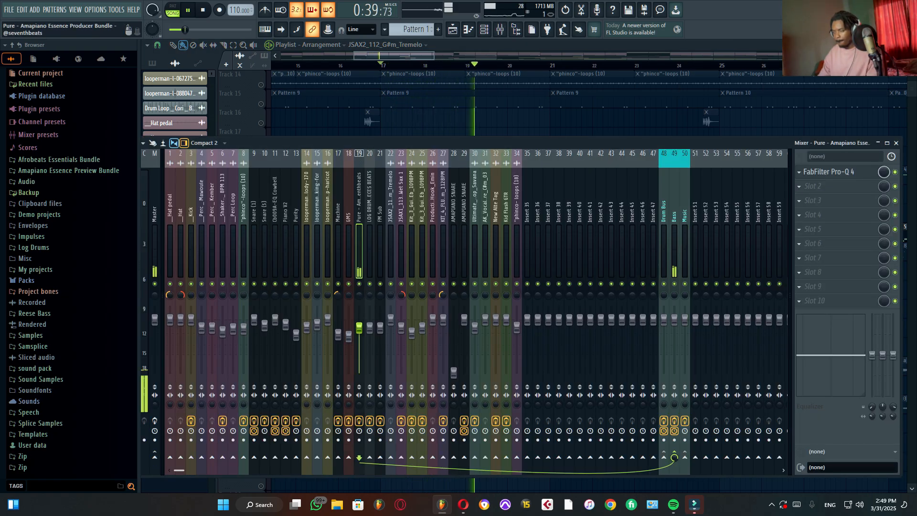
key("space")
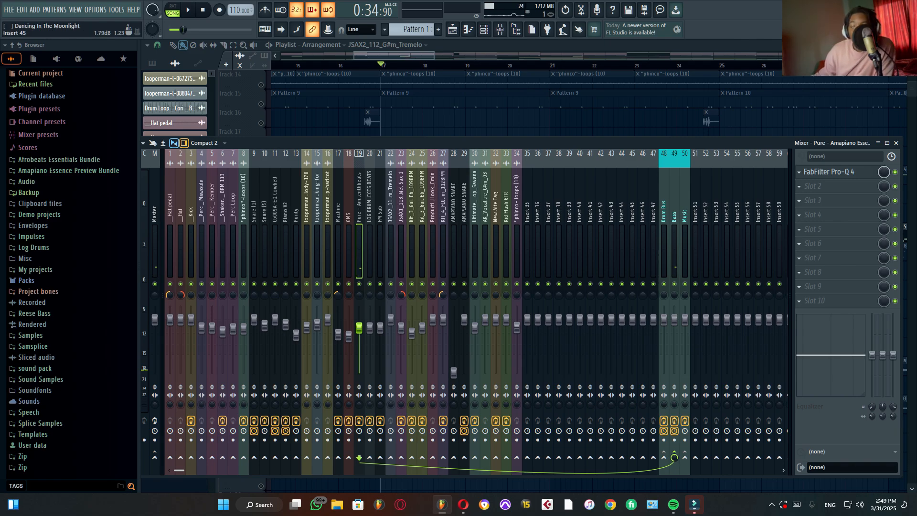
left_click(828, 172)
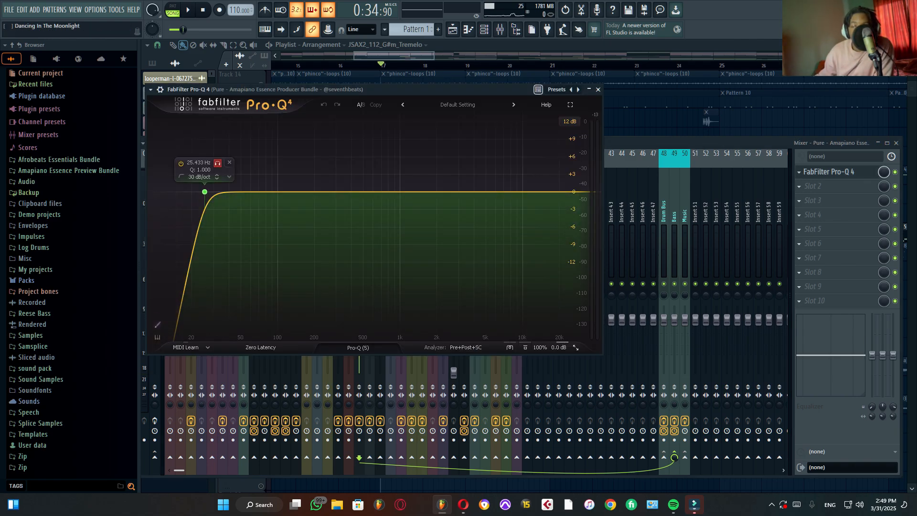
Step: Audition the soloed 25.433 Hz low-cut band in Pro-Q 4 while playing Pattern 5, and unsolo the band
key("space")
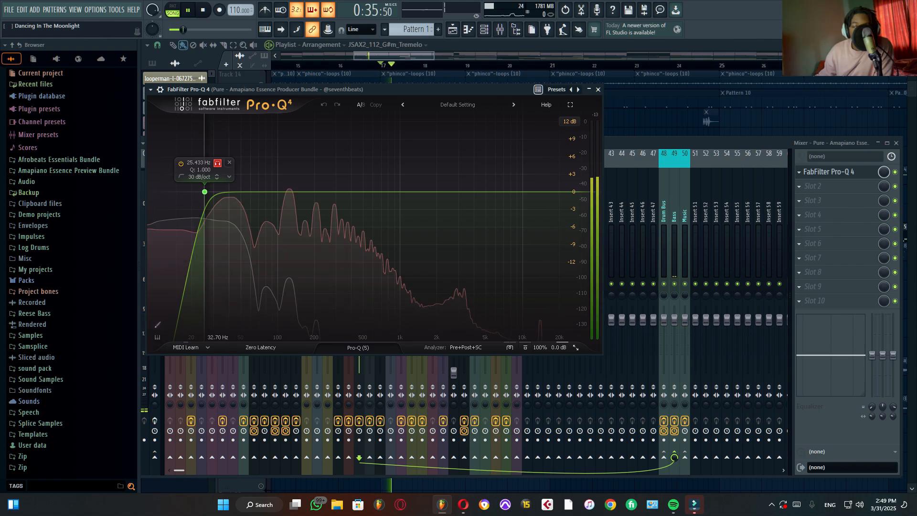
key("space")
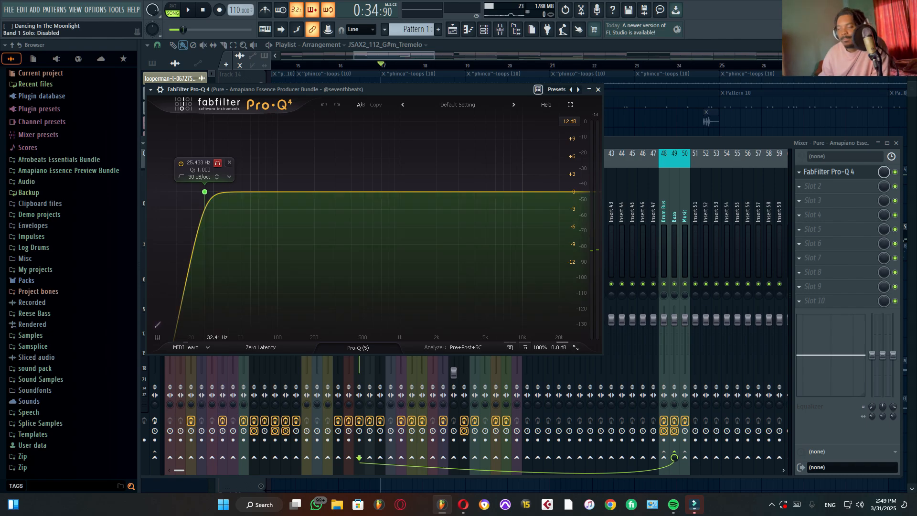
key("space")
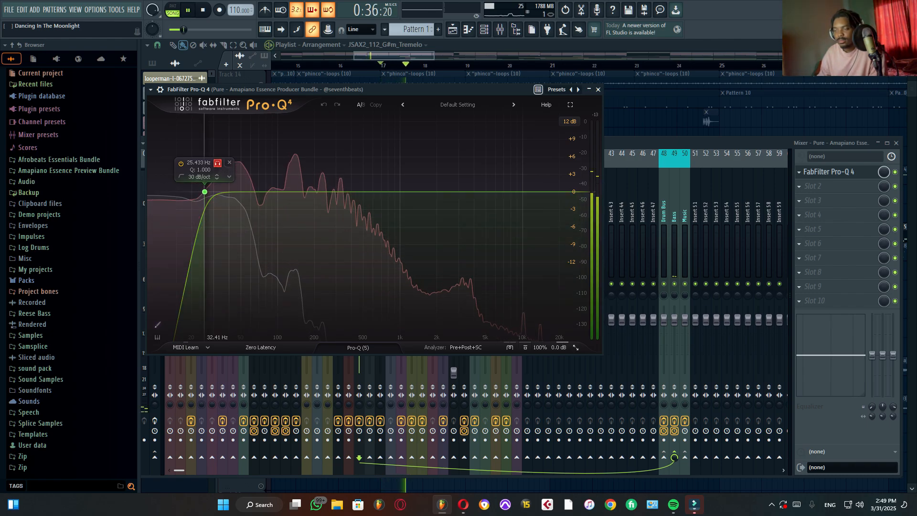
left_click(218, 163)
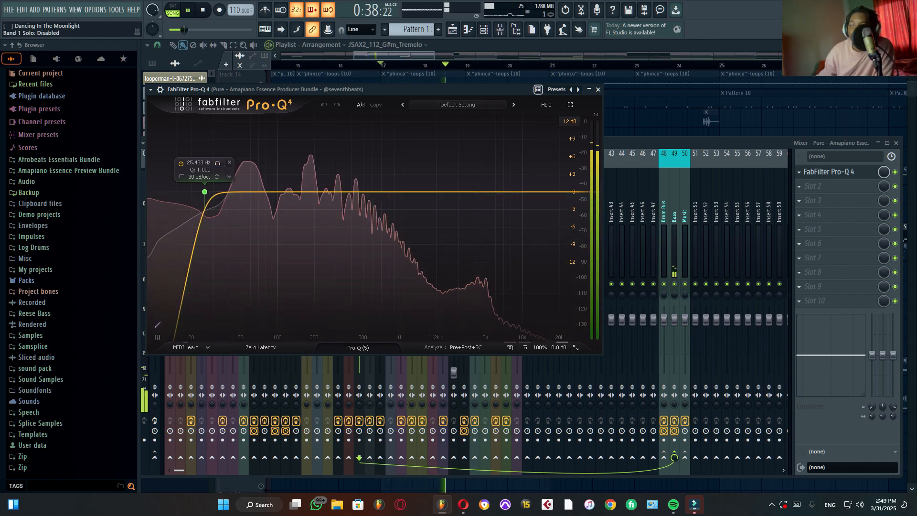
Step: Compare Pattern 5 with the low-cut band soloed and unsoloed, close Pro-Q 4 and stop playback
key("space")
left_click(218, 164)
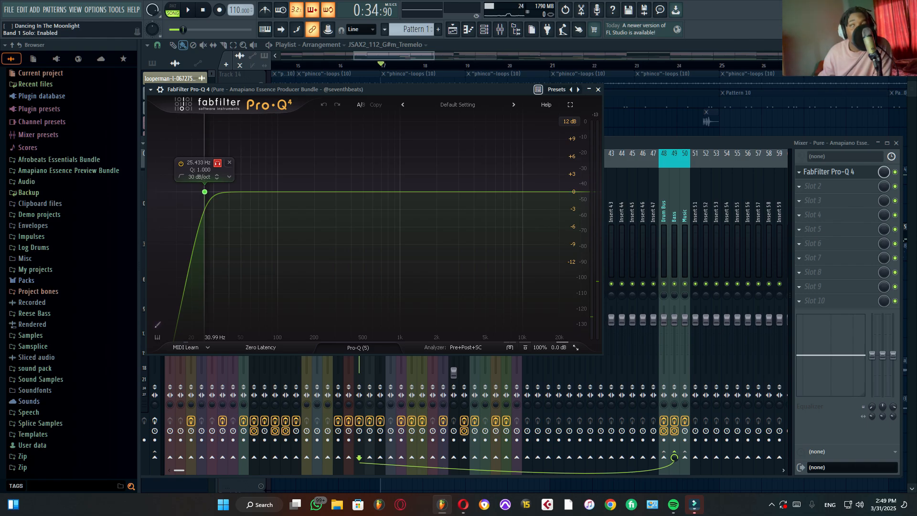
key("space")
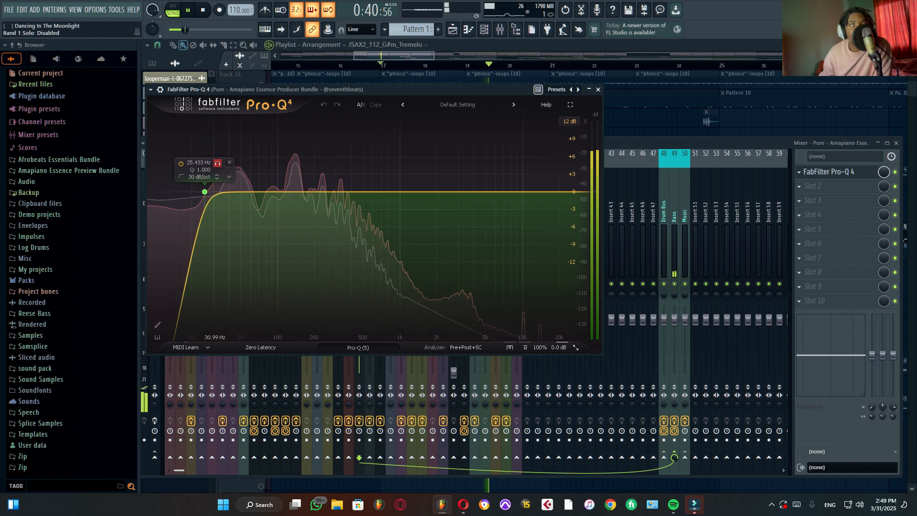
key("space")
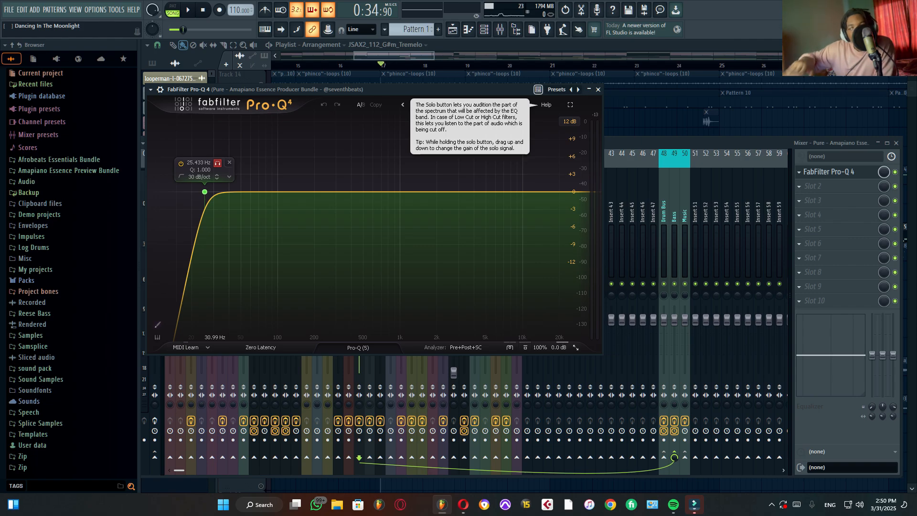
key("space")
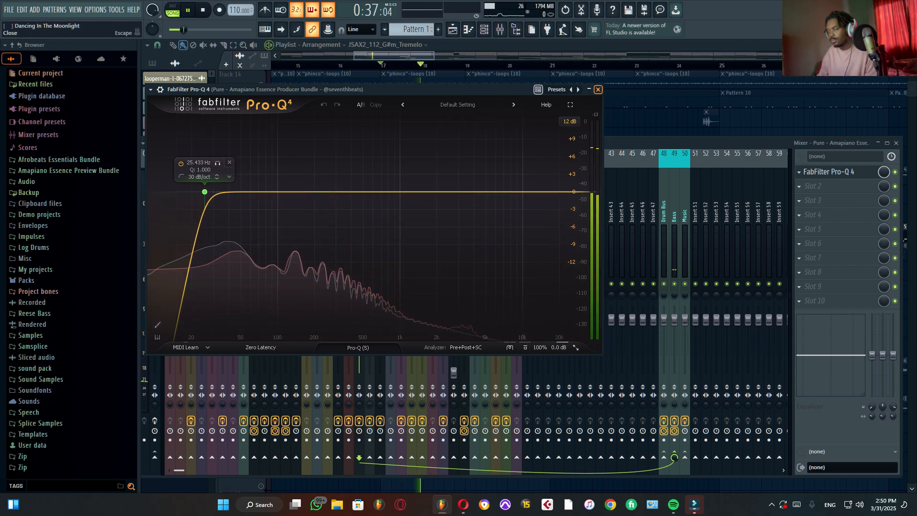
left_click(598, 89)
key("space")
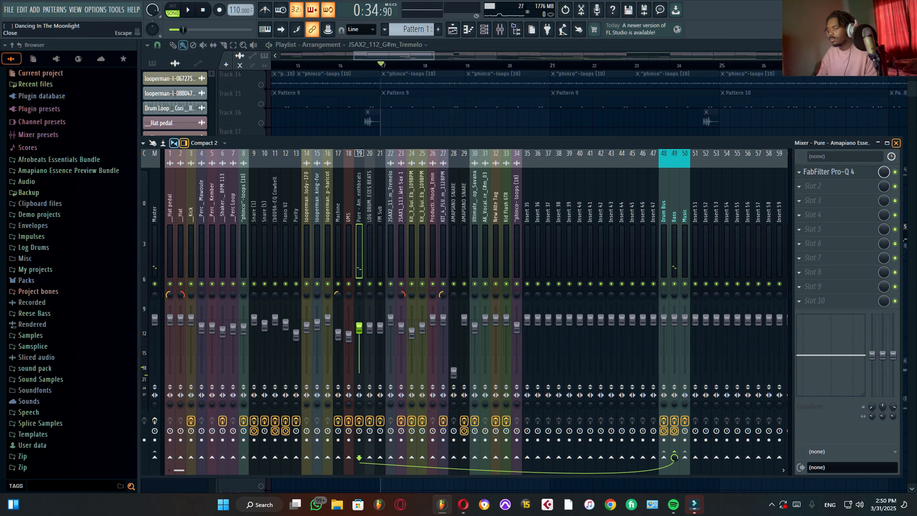
Step: Solo Track 23 with the Pattern 7 and Pattern 8 clips and play it from bar 25 with the mixer open
left_click(896, 143)
scroll(625, 210, "down", 3)
scroll(587, 277, "down", 6)
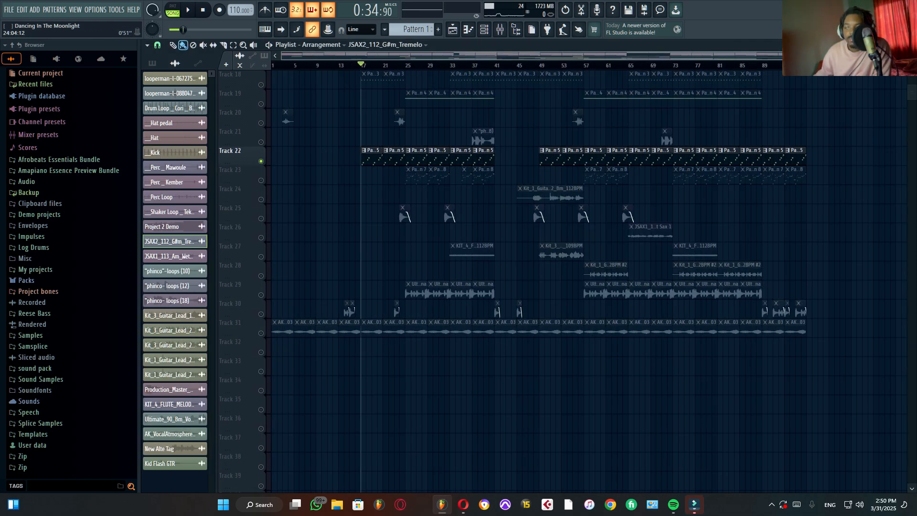
left_click(404, 65)
scroll(405, 65, "up", 6)
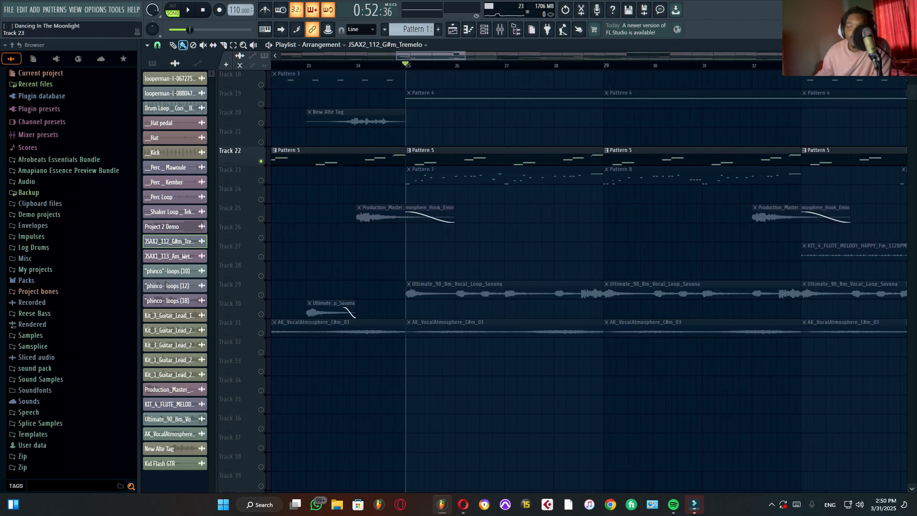
right_click(261, 181)
key("F6")
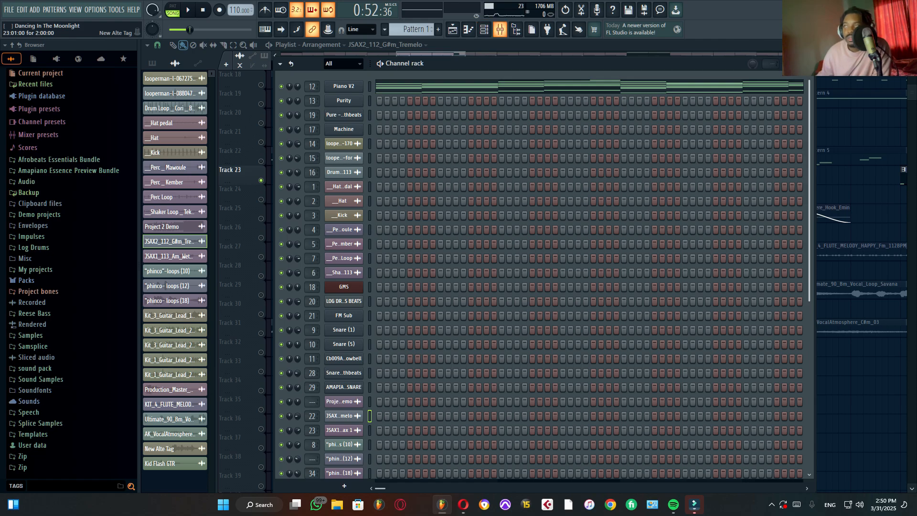
key("F9")
key("space")
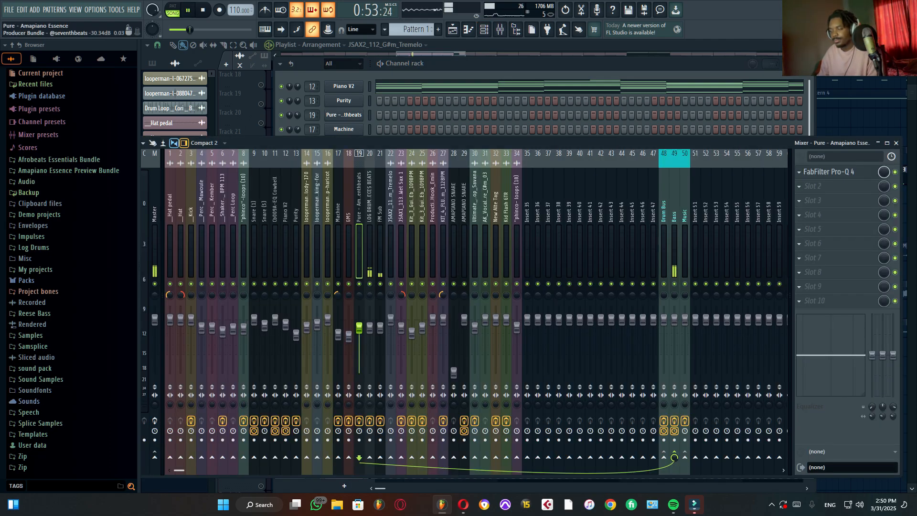
Step: Solo the log drum on mixer channel 20, play it, open its FabFilter Pro-Q 4 and stop playback
left_click(370, 248)
key("space")
key("s")
key("space")
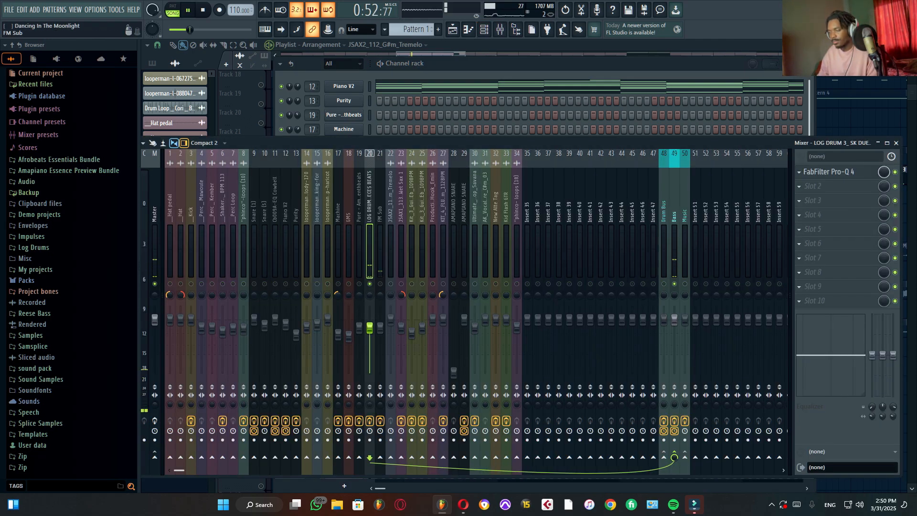
left_click(829, 172)
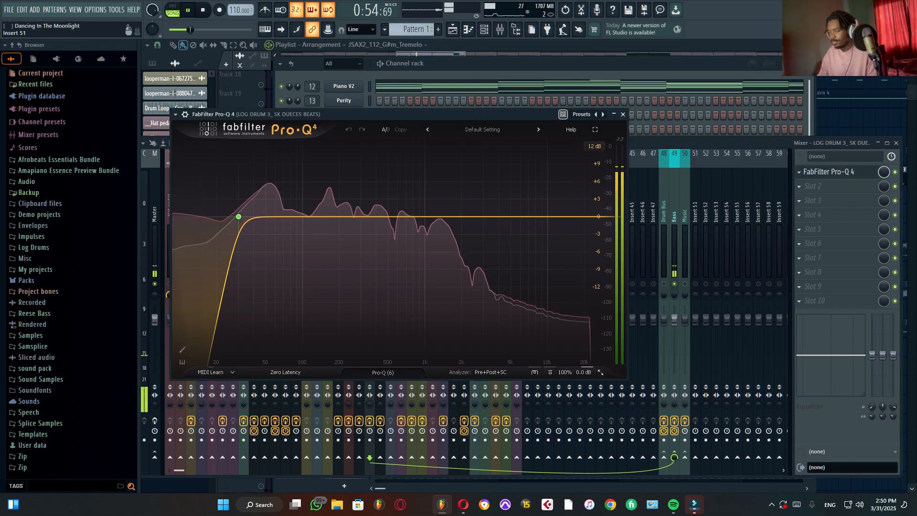
key("space")
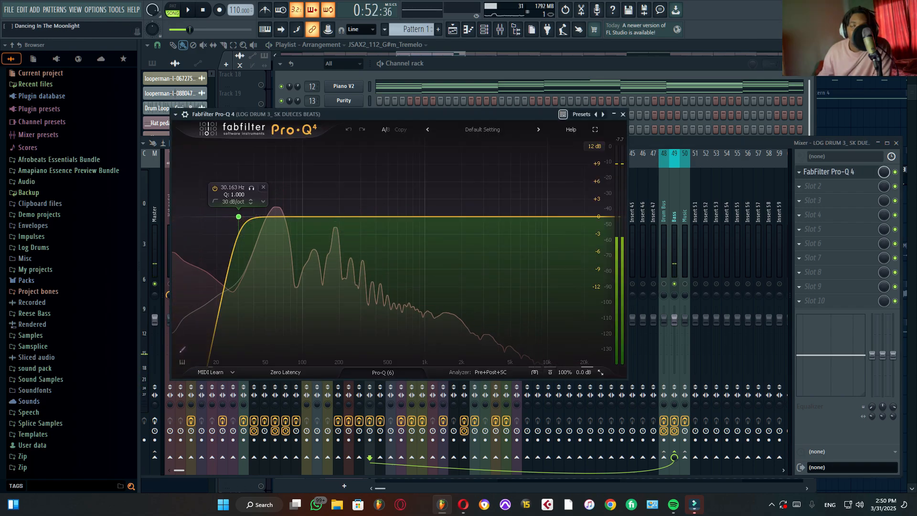
Step: Audition the log drum with the 30.163 Hz low-cut band soloed and unsoloed, and close Pro-Q 4
left_click(251, 187)
key("space")
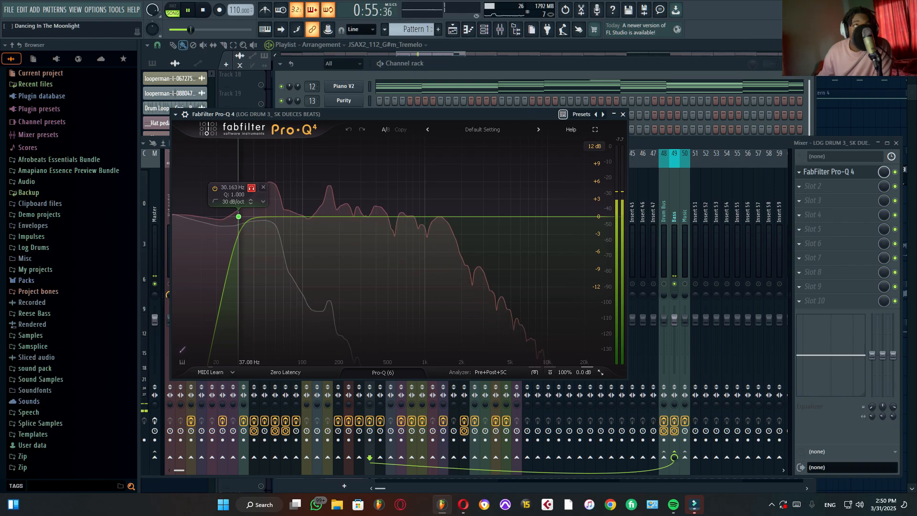
left_click(251, 188)
left_click(622, 114)
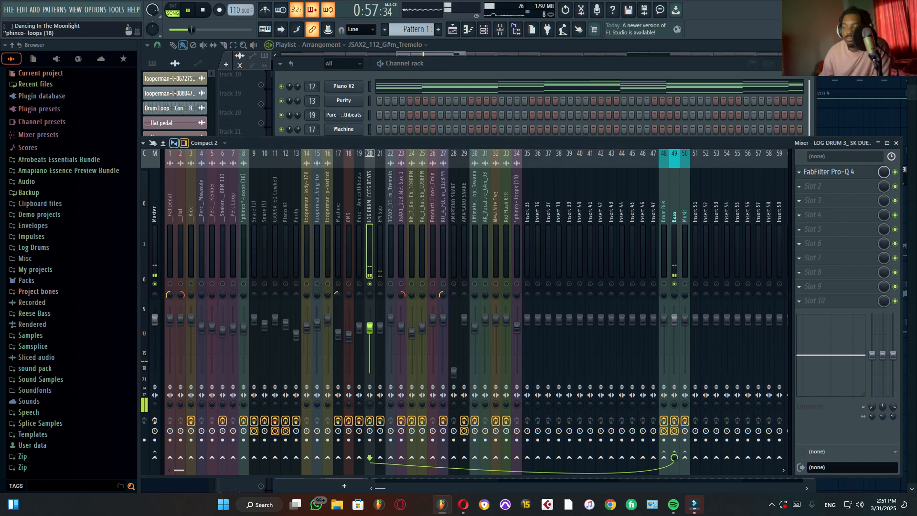
key("space")
Step: Solo the FM Sub on mixer channel 21, play it and open its Fruity Parametric EQ 2 slot
left_click(380, 328)
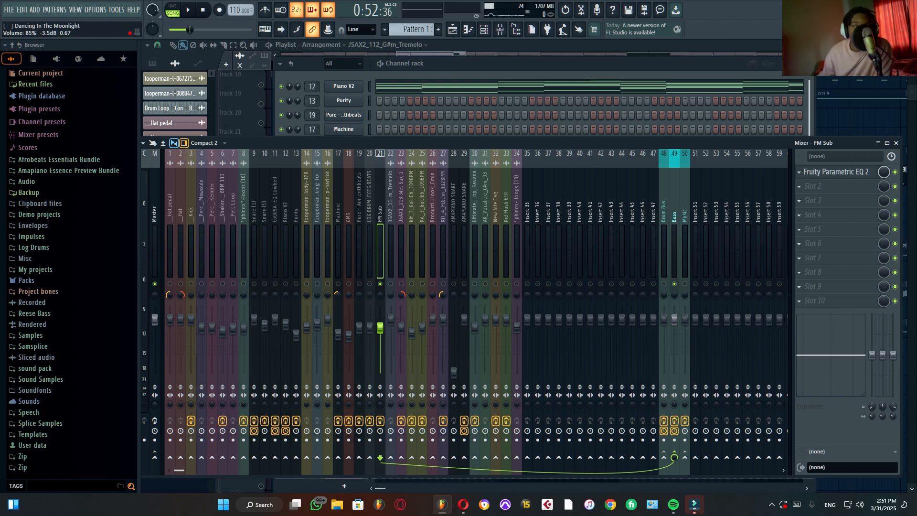
key("space")
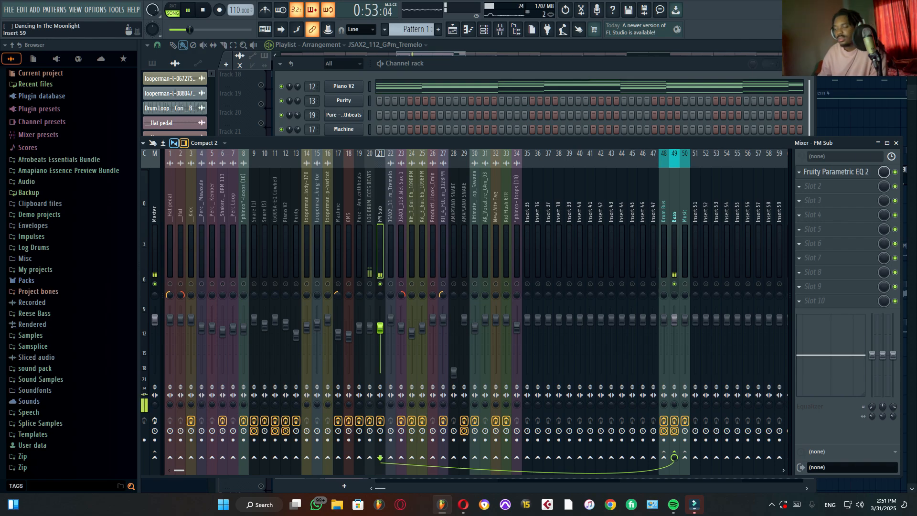
left_click(835, 172)
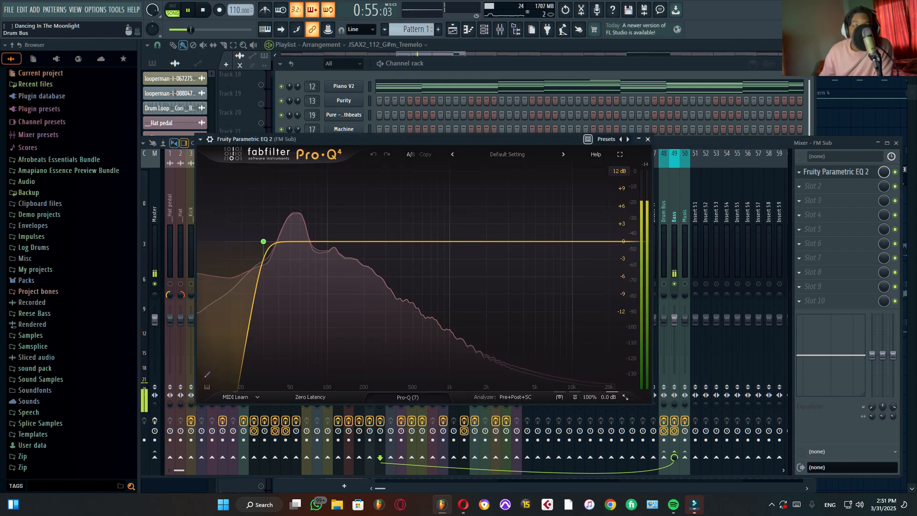
key("space")
Step: Audition the FM Sub with the 30.163 Hz low-cut band soloed and unsoloed, close the EQ and unsolo the channel
mouse_move(263, 241)
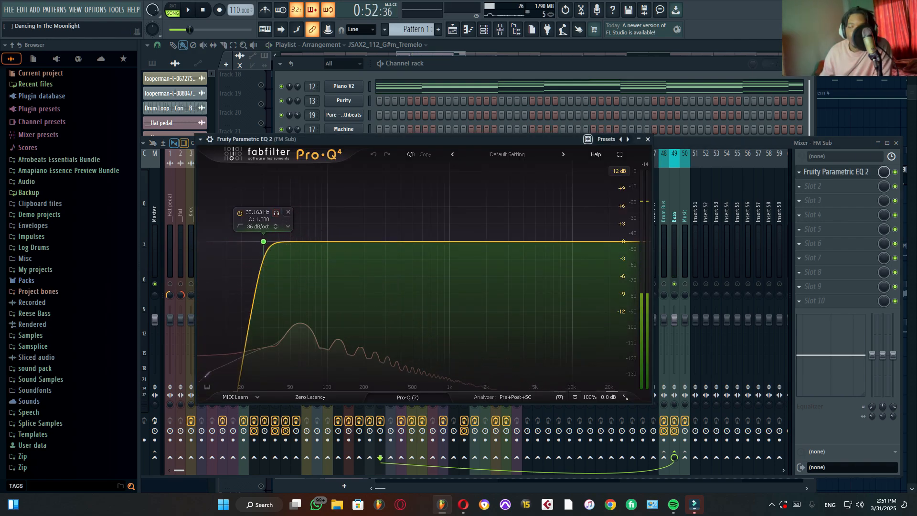
left_click(276, 213)
key("space")
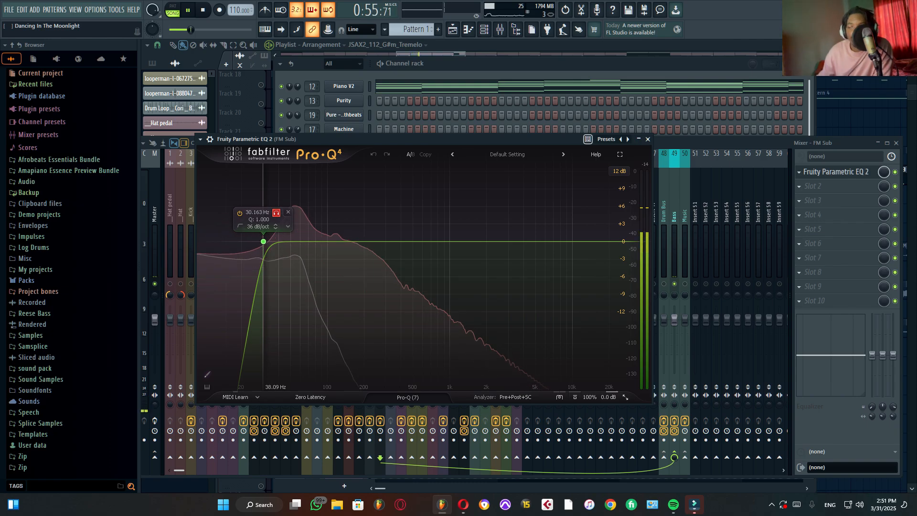
left_click(276, 213)
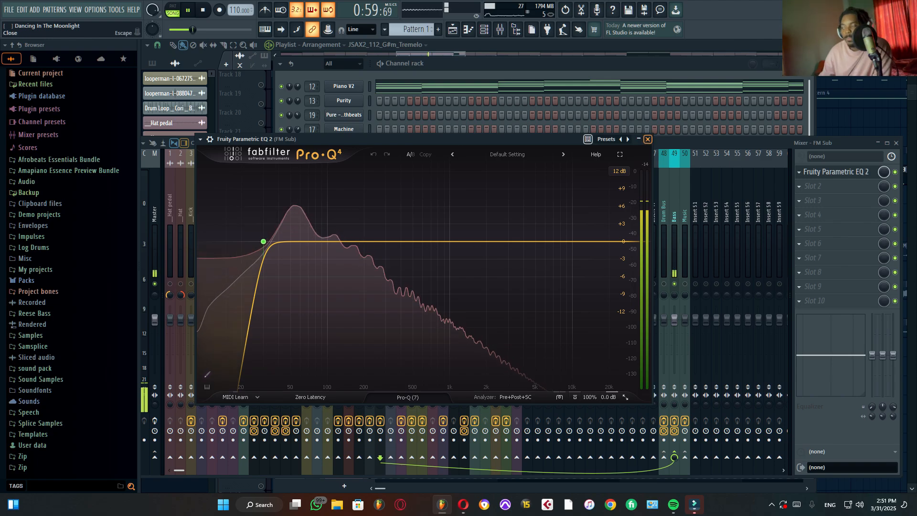
left_click(647, 139)
key("space")
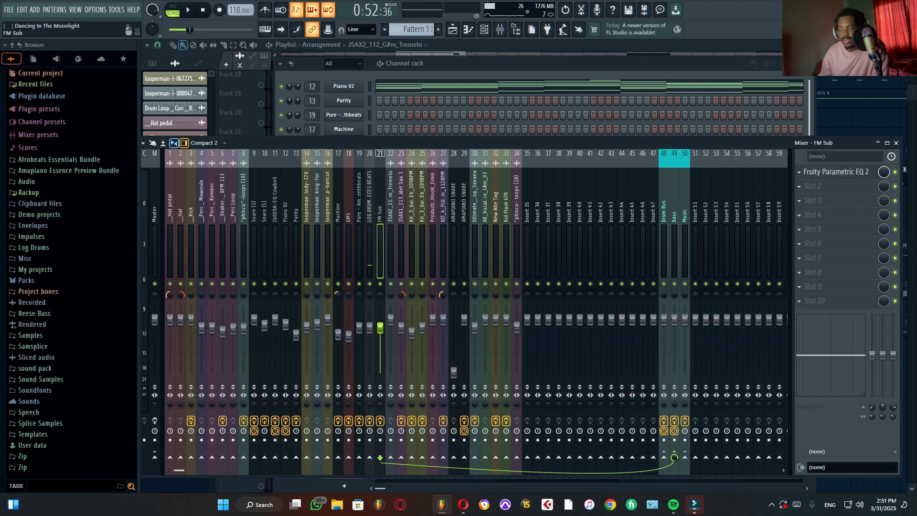
Step: Play the log drum and FM Sub together from bar 25, and select the Bass bus on channel 49
key("space")
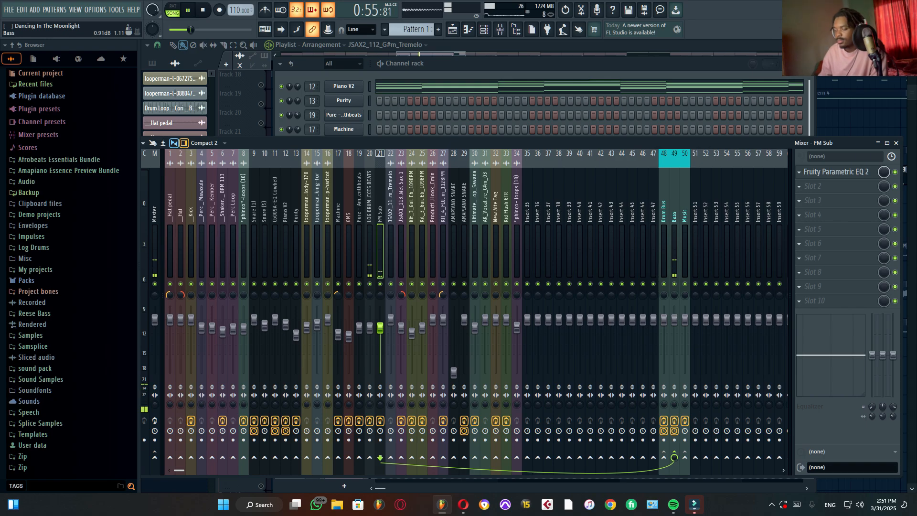
key("space")
left_click(674, 249)
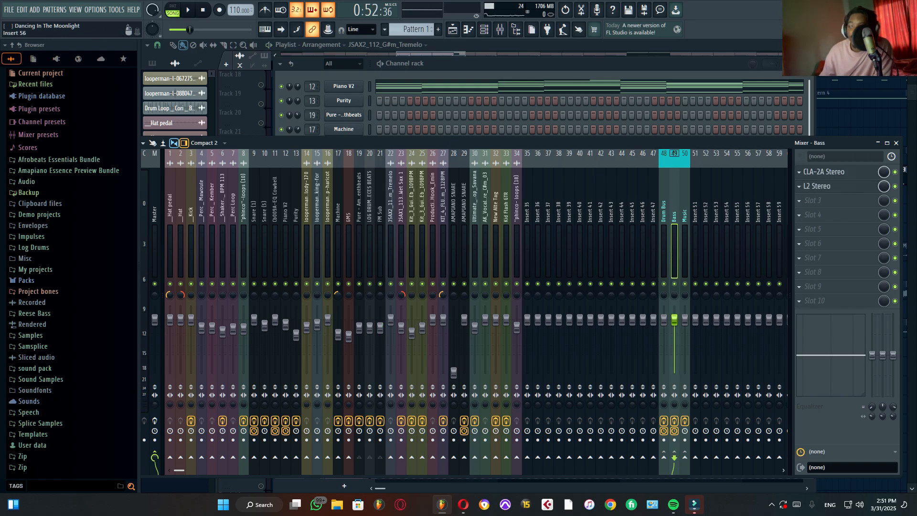
Step: Open CLA-2A Stereo on the Bass bus and play the bass parts through the compressor twice
left_click(833, 172)
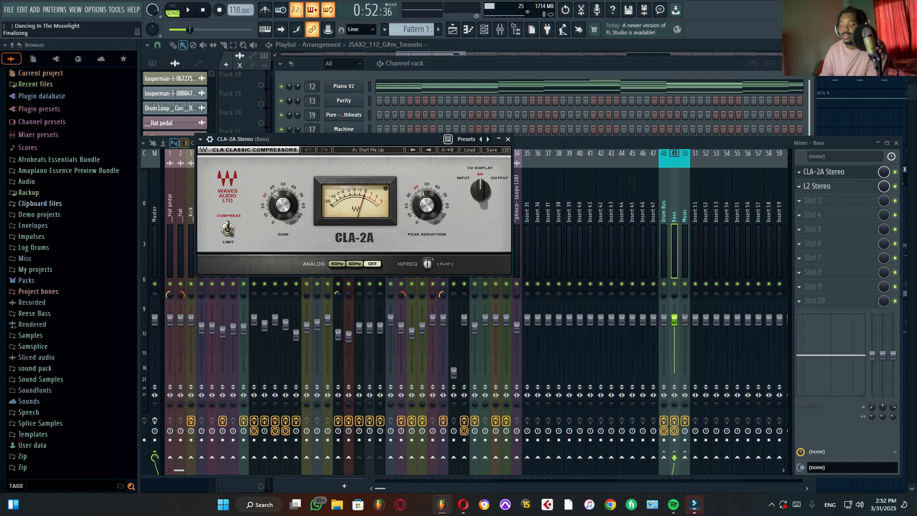
key("space")
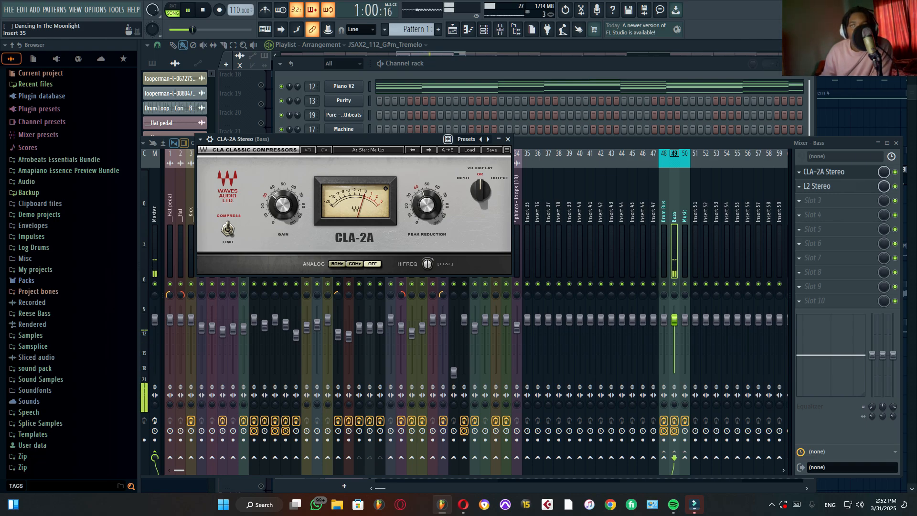
key("space")
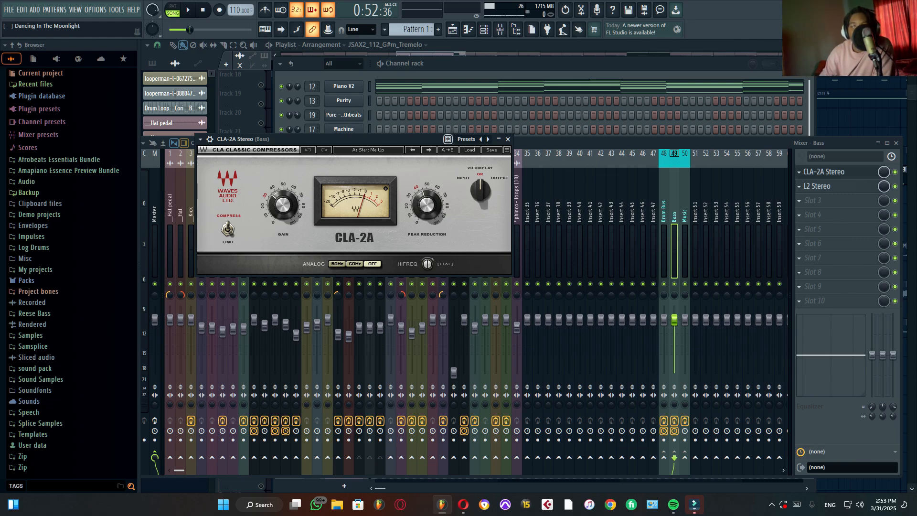
key("space")
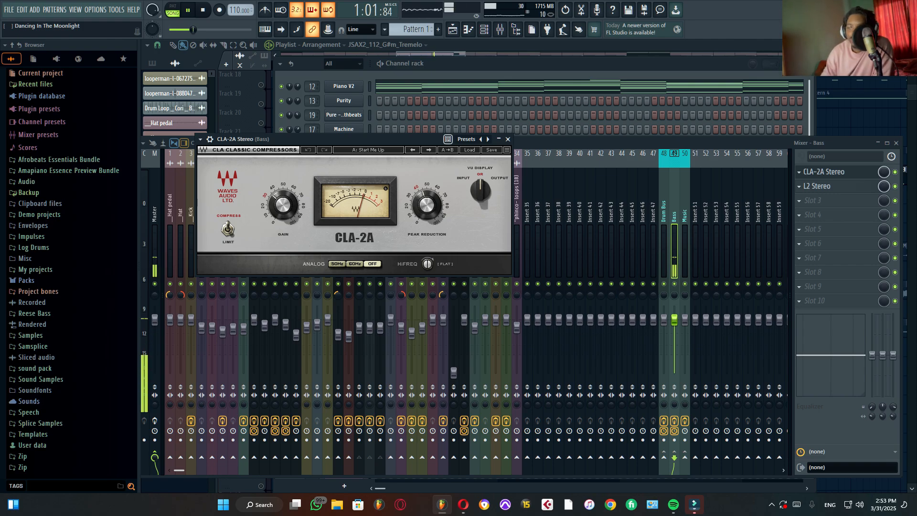
key("space")
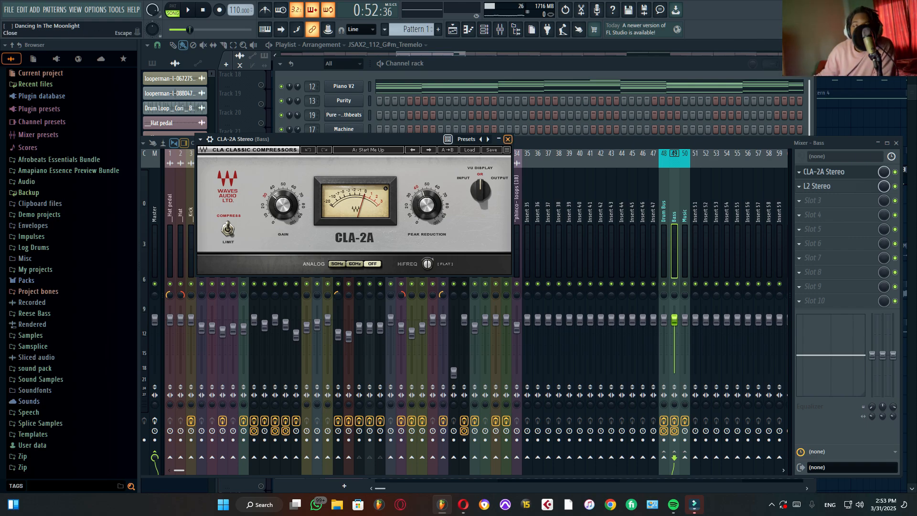
Step: Replace the CLA-2A window with the Bass bus's L2 Stereo, play the bass through it and close it
left_click(508, 139)
left_click(831, 186)
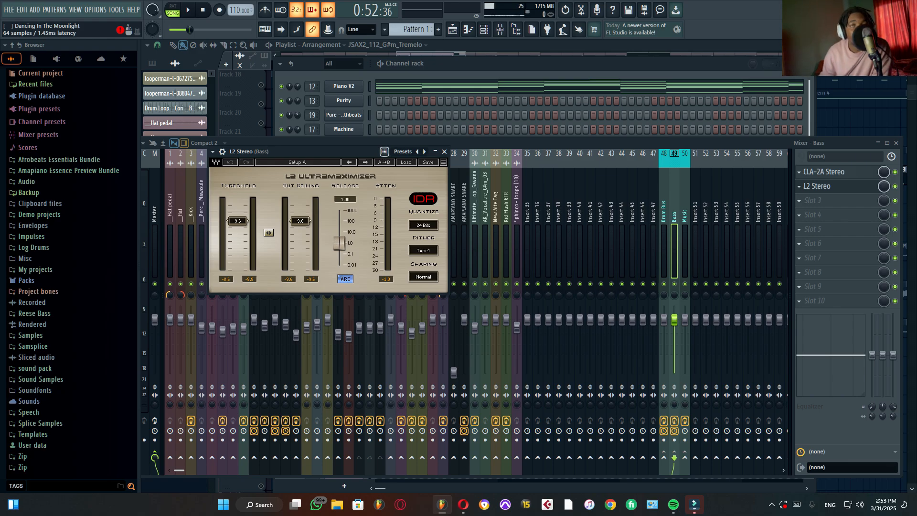
key("space")
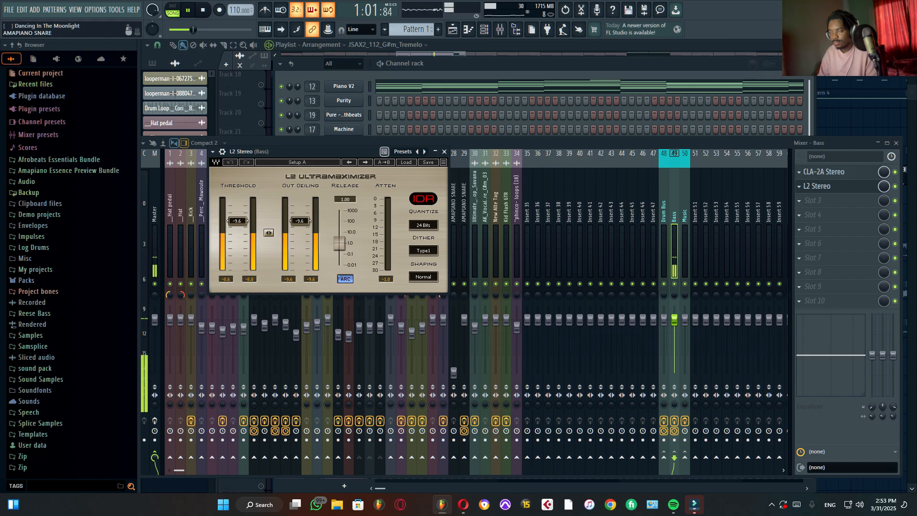
key("space")
left_click(444, 152)
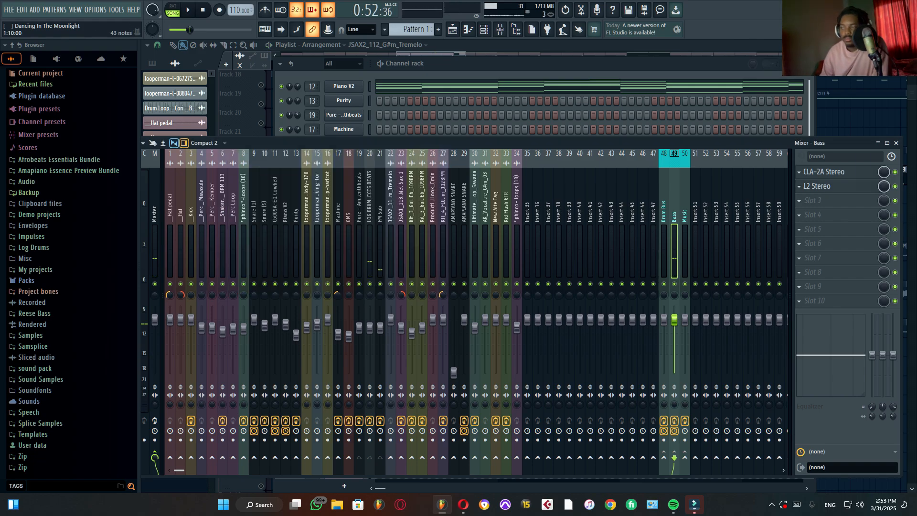
Step: Return to the playlist, unsolo Track 23 and shrink the track height to fit all 31 used tracks
left_click(452, 29)
scroll(423, 191, "down", 5)
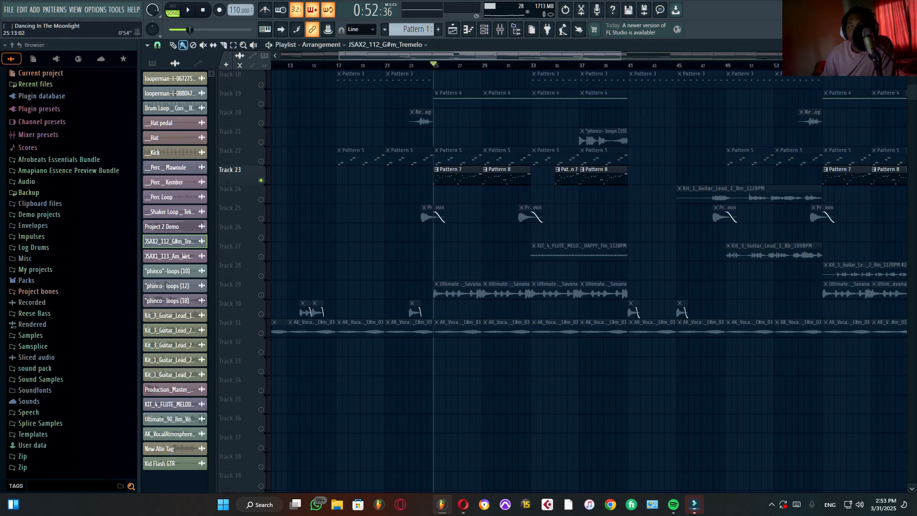
scroll(418, 191, "down", 1)
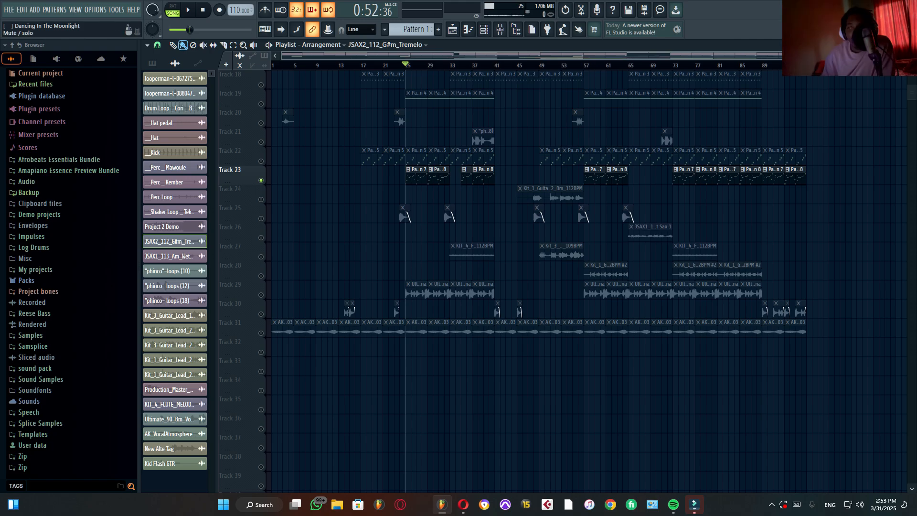
right_click(261, 181)
scroll(261, 180, "up", 6)
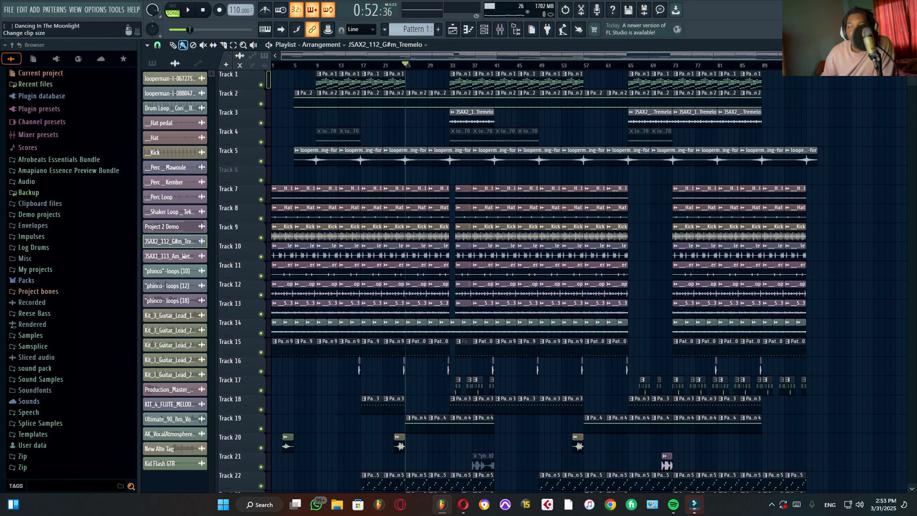
left_click_drag(911, 66, 911, 75)
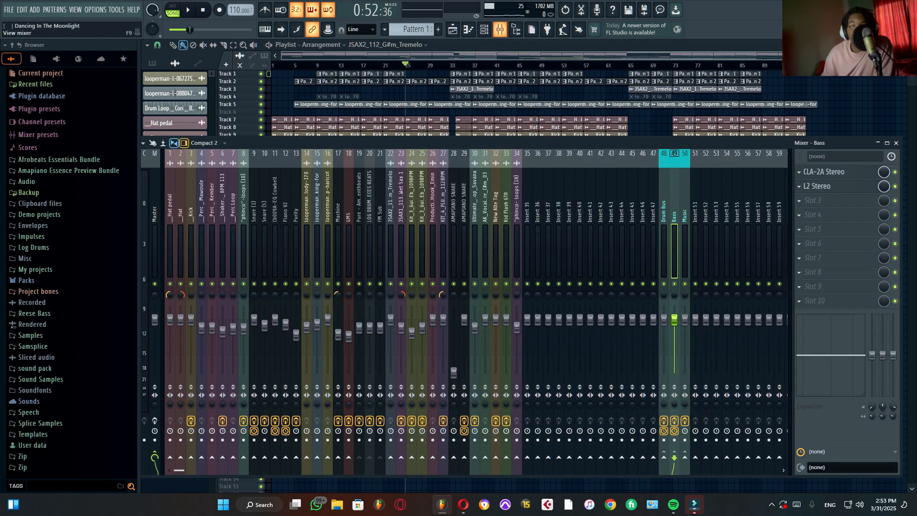
Step: Play the full arrangement from the start with the mixer open, and close the mixer during playback
left_click(500, 29)
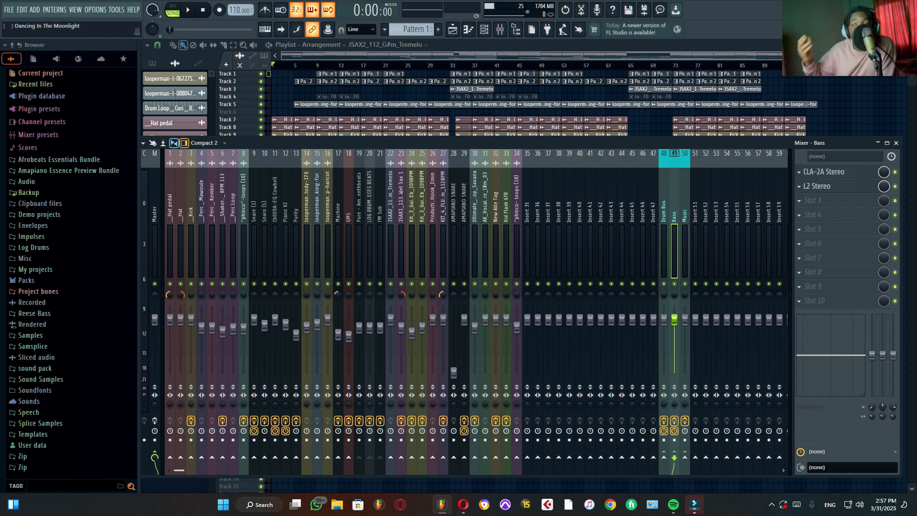
key("space")
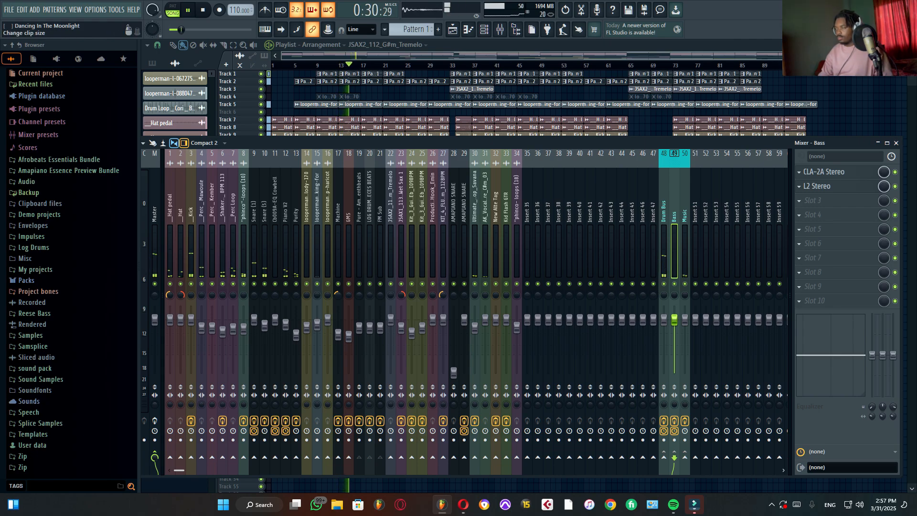
scroll(544, 103, "up", 2)
left_click(896, 143)
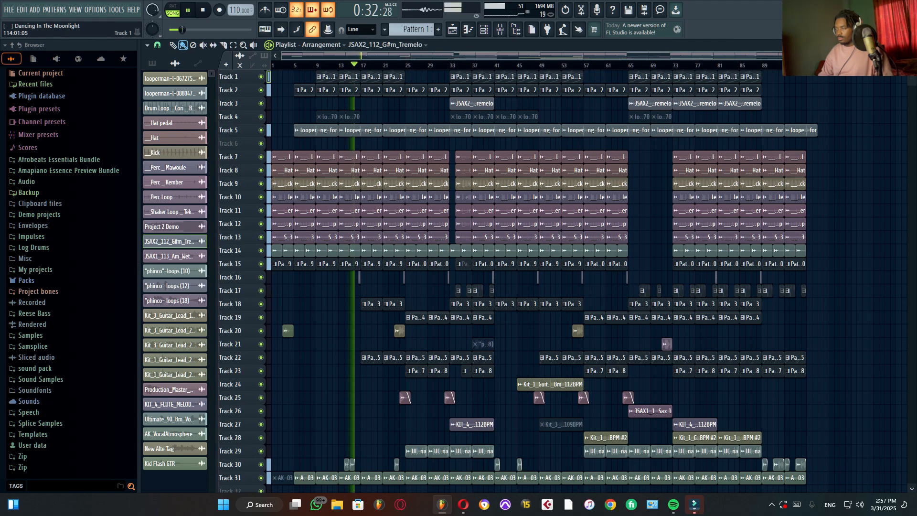
Step: Look through the playlist tracks from Track 1 to Track 31 while the full arrangement plays
scroll(911, 70, "up", 1)
scroll(896, 75, "down", 2)
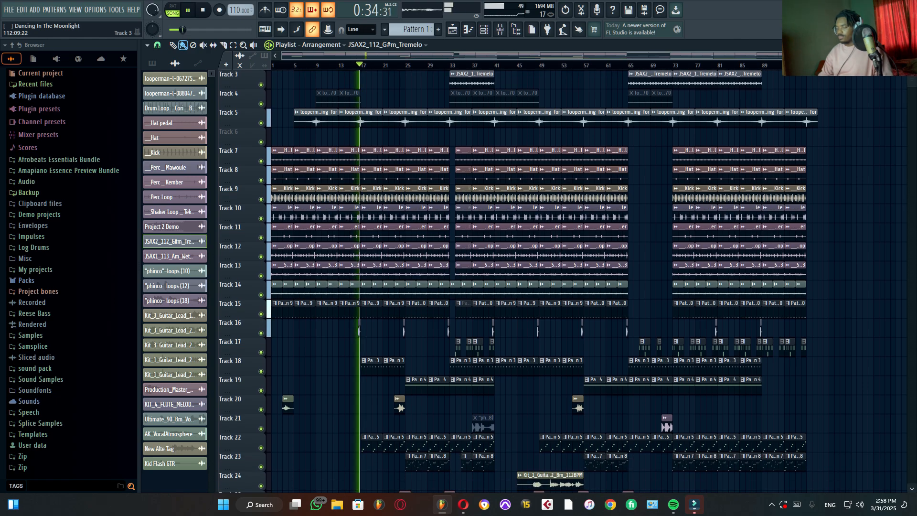
scroll(542, 281, "down", 6)
scroll(542, 282, "down", 3)
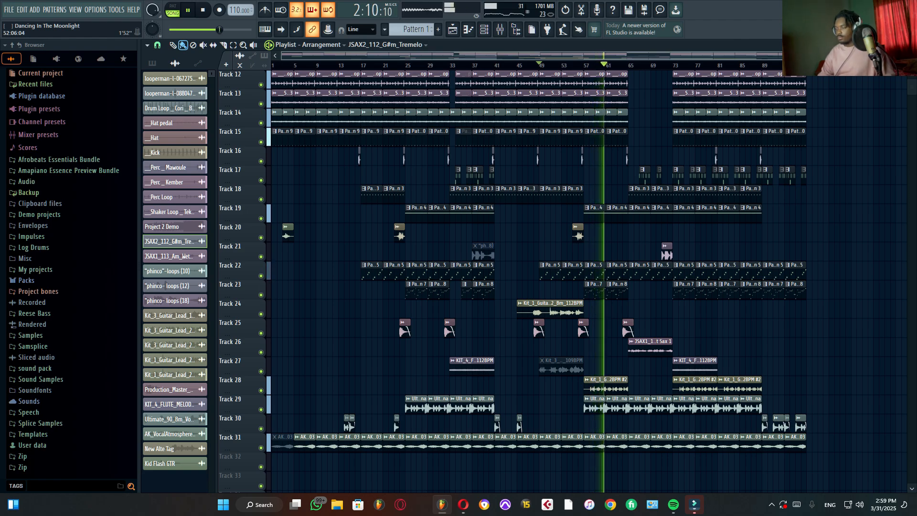
scroll(518, 281, "up", 5)
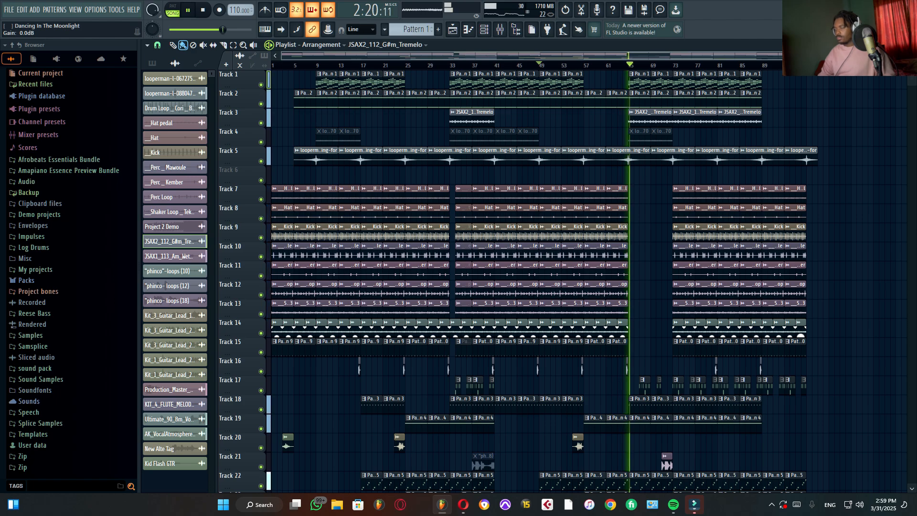
scroll(707, 119, "down", 2)
scroll(539, 282, "down", 4)
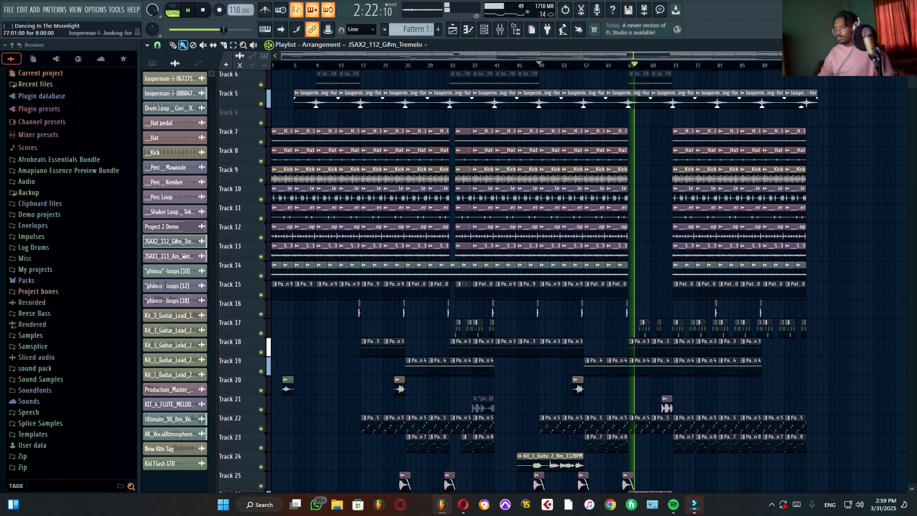